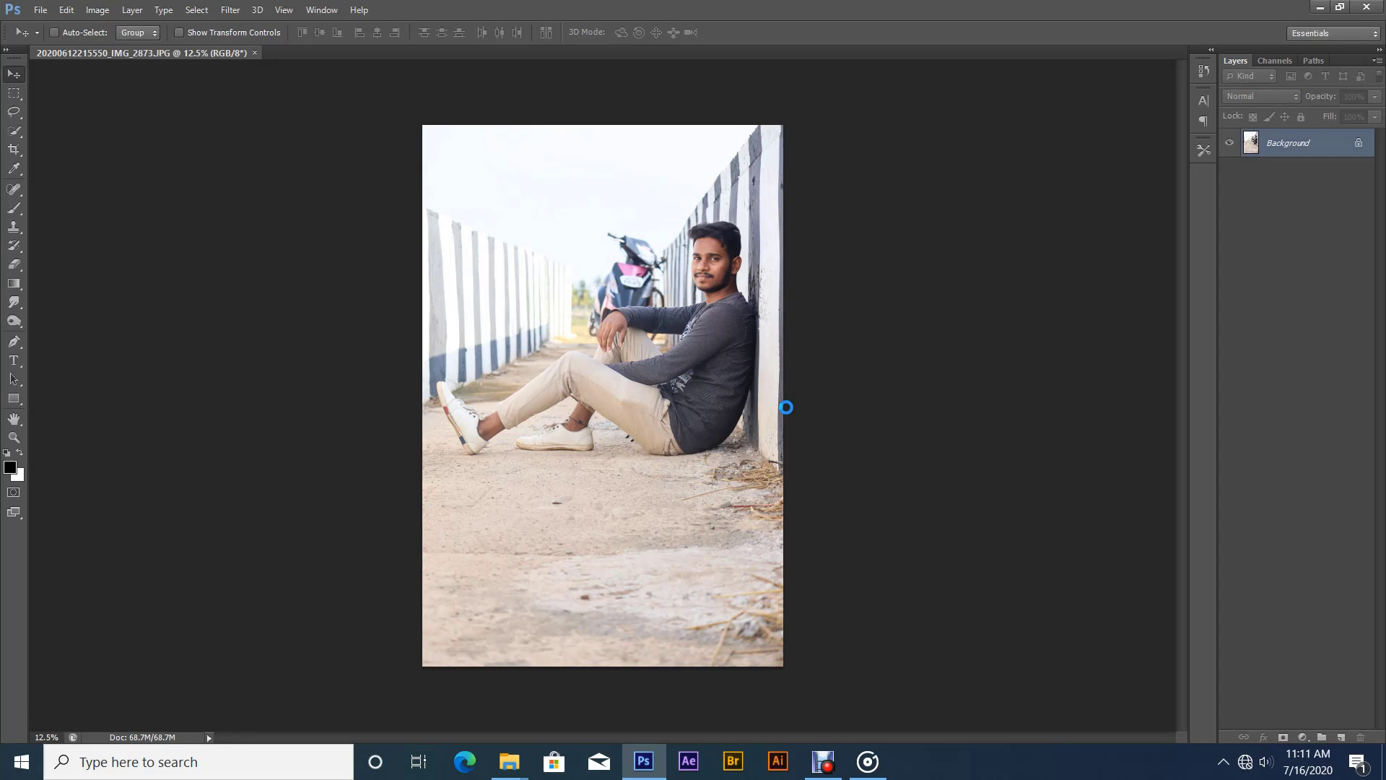
# - Resize the portrait photo to a width of 2000 pixels with proportions constrained
pyautogui.click(96, 9)
pyautogui.click(115, 139)
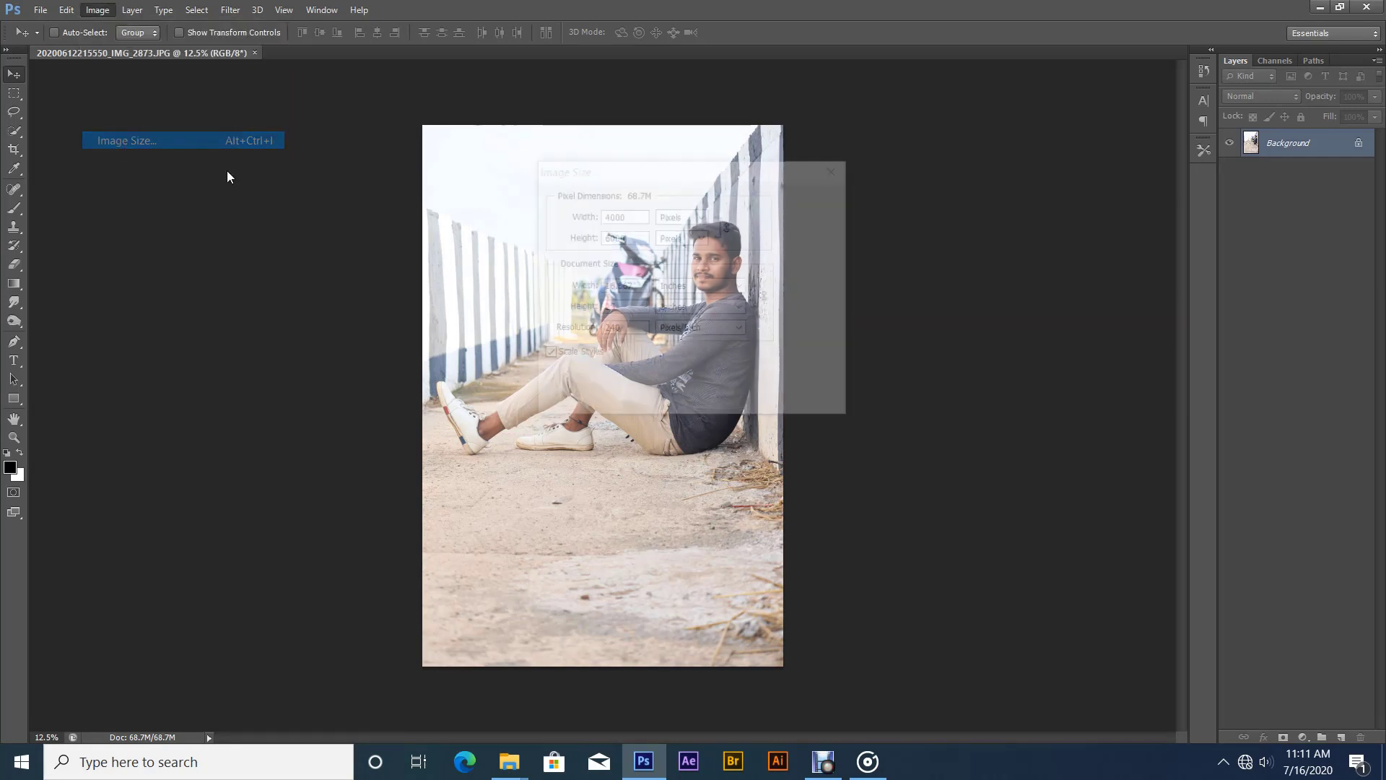
pyautogui.write('22000')
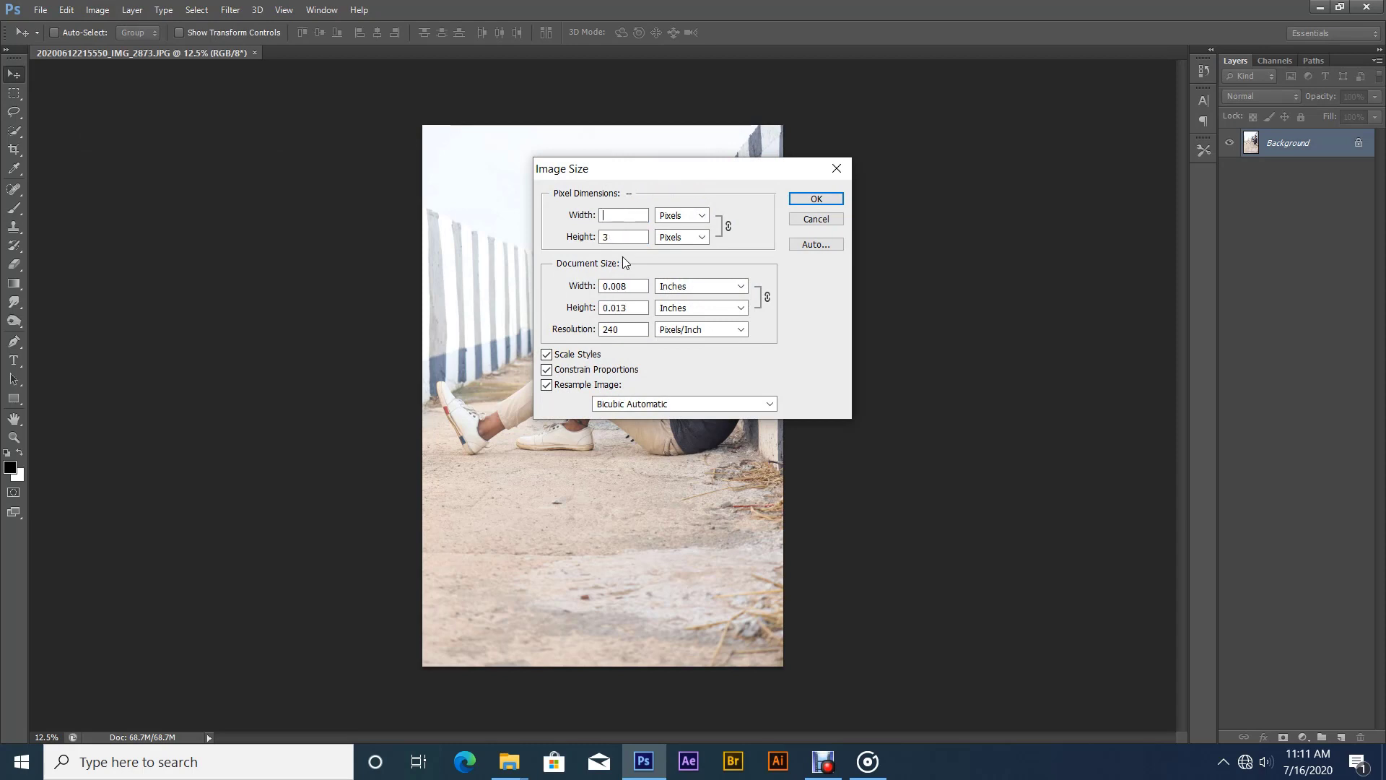
pyautogui.press('Return')
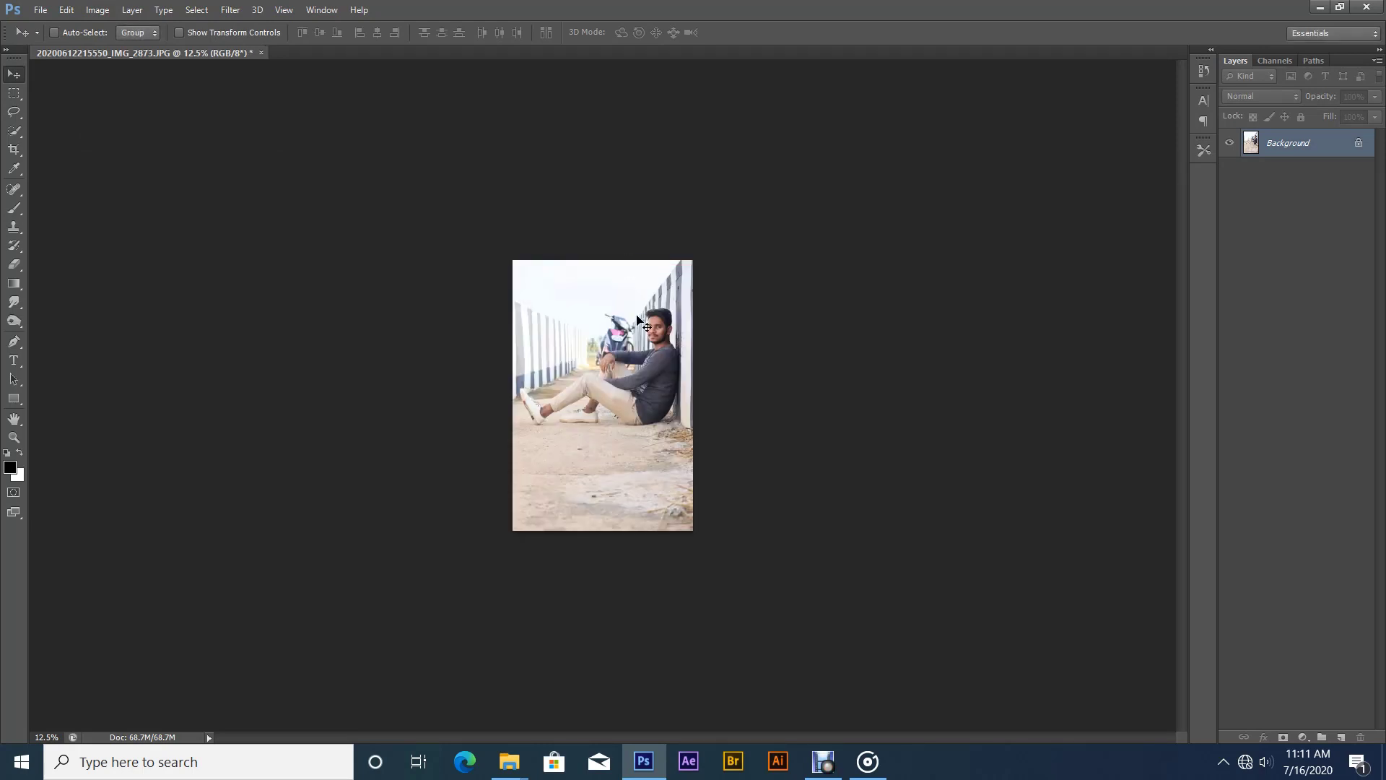
# - Convert the photo's Background layer to a smart object
pyautogui.scroll(5, 638, 338)
pyautogui.rightClick(1292, 145)
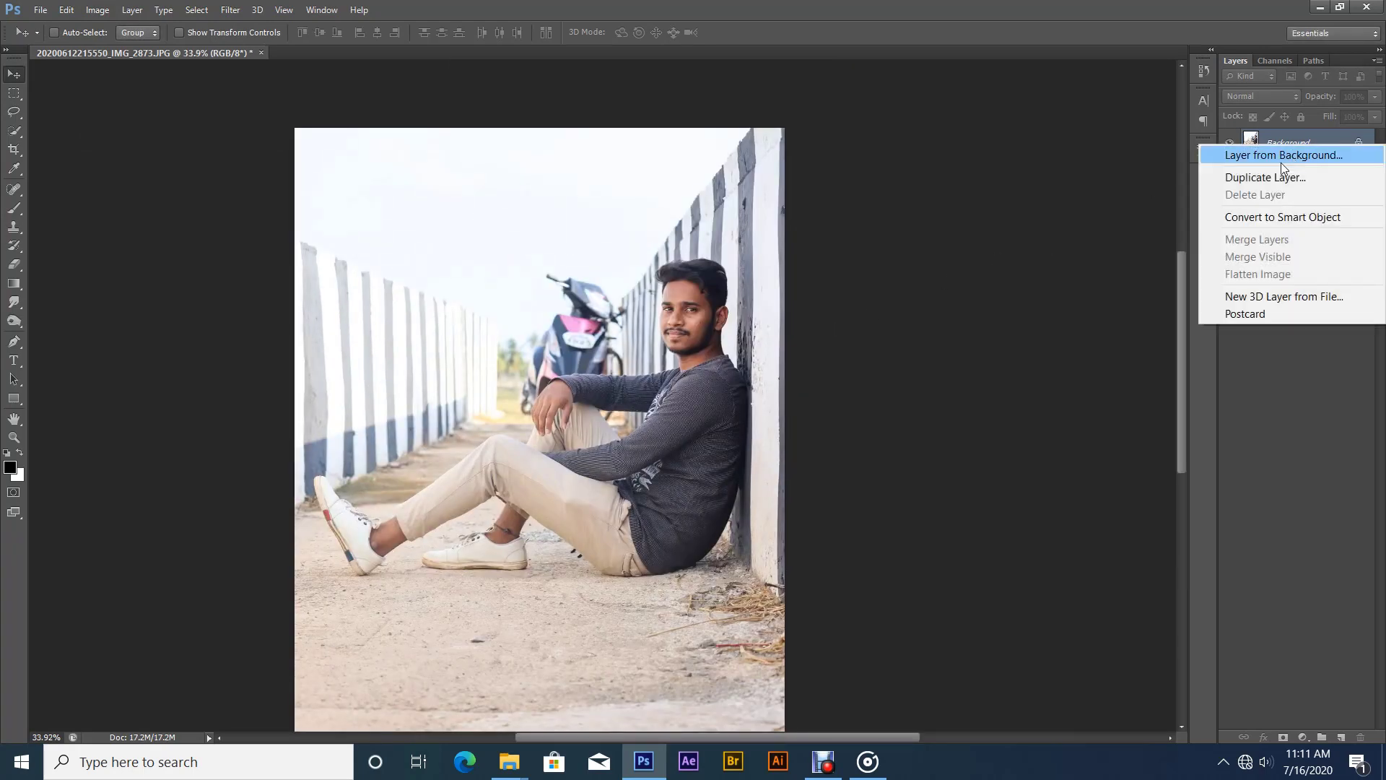
pyautogui.click(1249, 215)
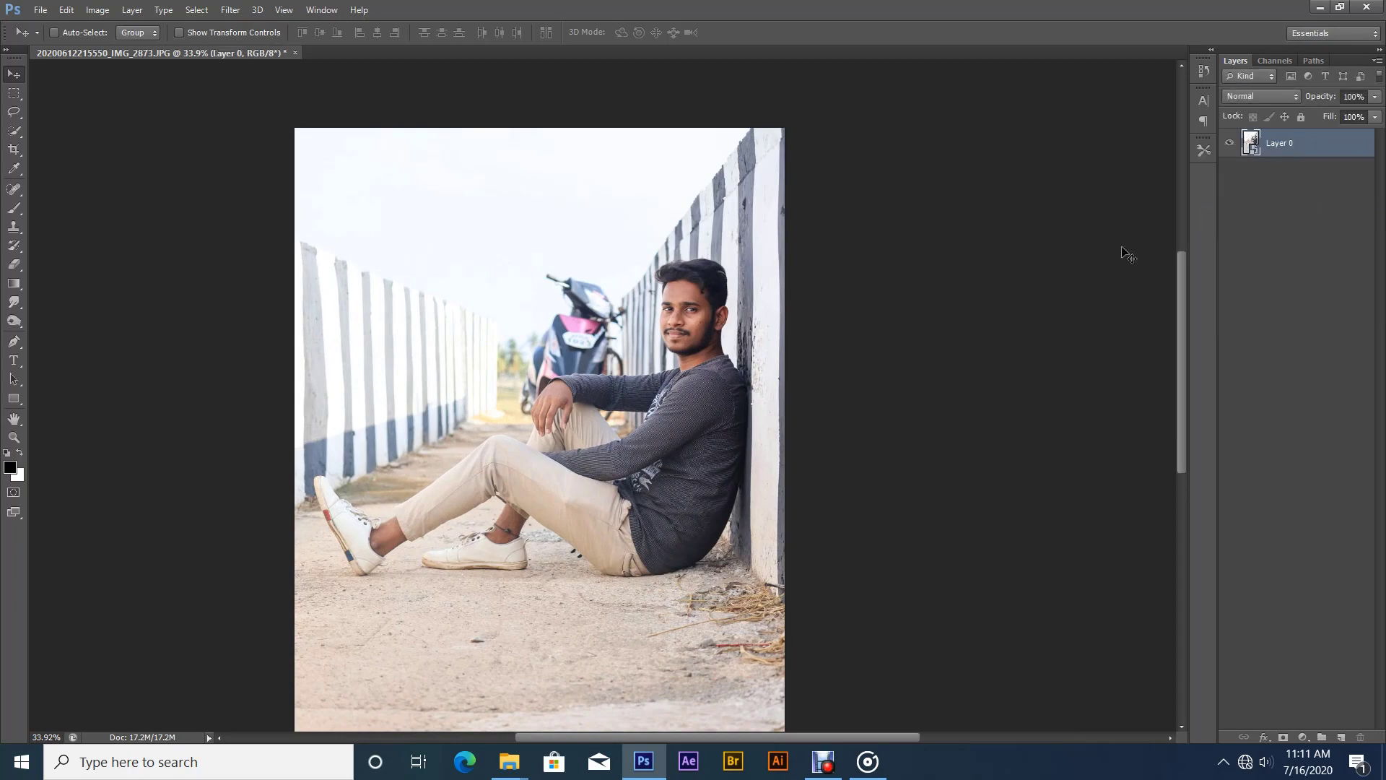
# - Cut the seated man out of his background onto transparency, using the Pen tool for the outline
pyautogui.click(9, 352)
pyautogui.click(59, 341)
pyautogui.moveTo(630, 316); pyautogui.dragTo(579, 11)
pyautogui.moveTo(903, 245); pyautogui.dragTo(971, 278)
pyautogui.moveTo(859, 299); pyautogui.dragTo(906, 276)
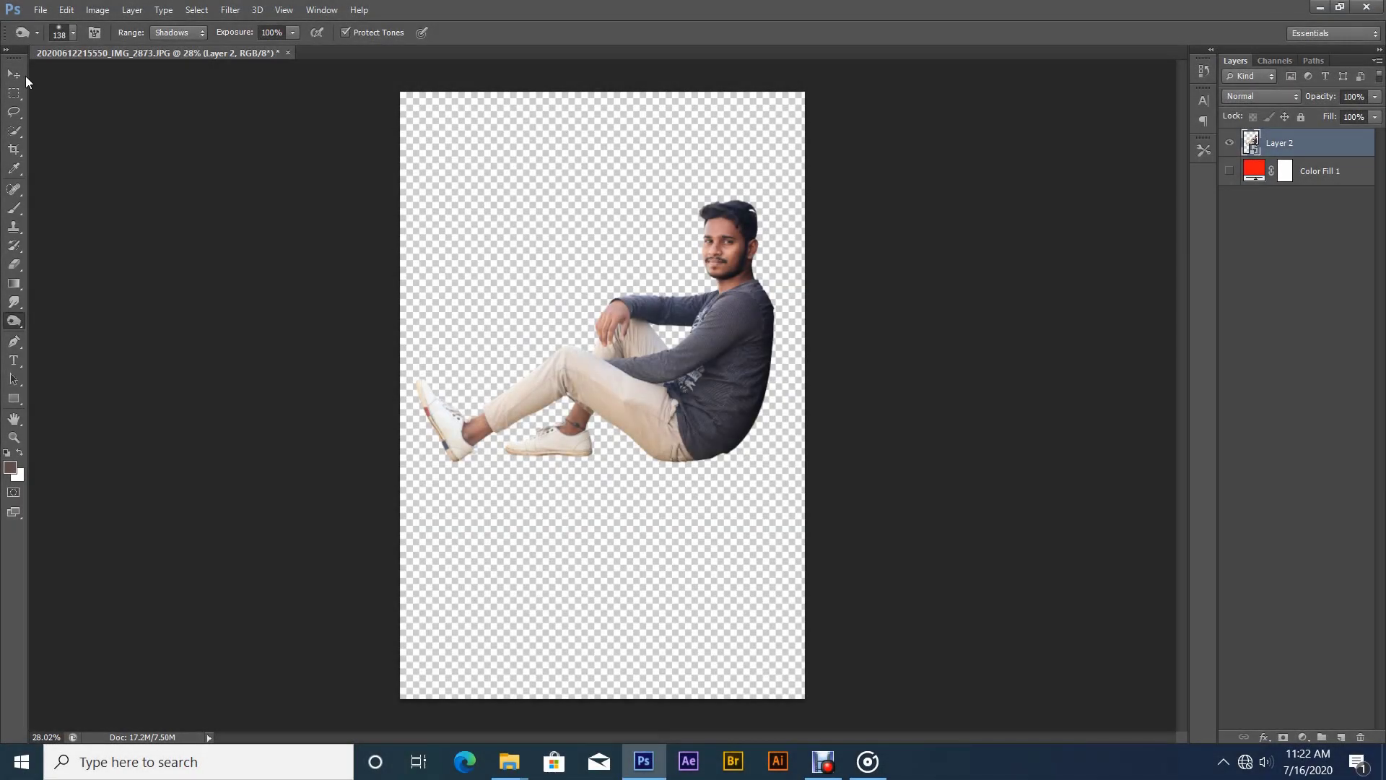
pyautogui.click(25, 75)
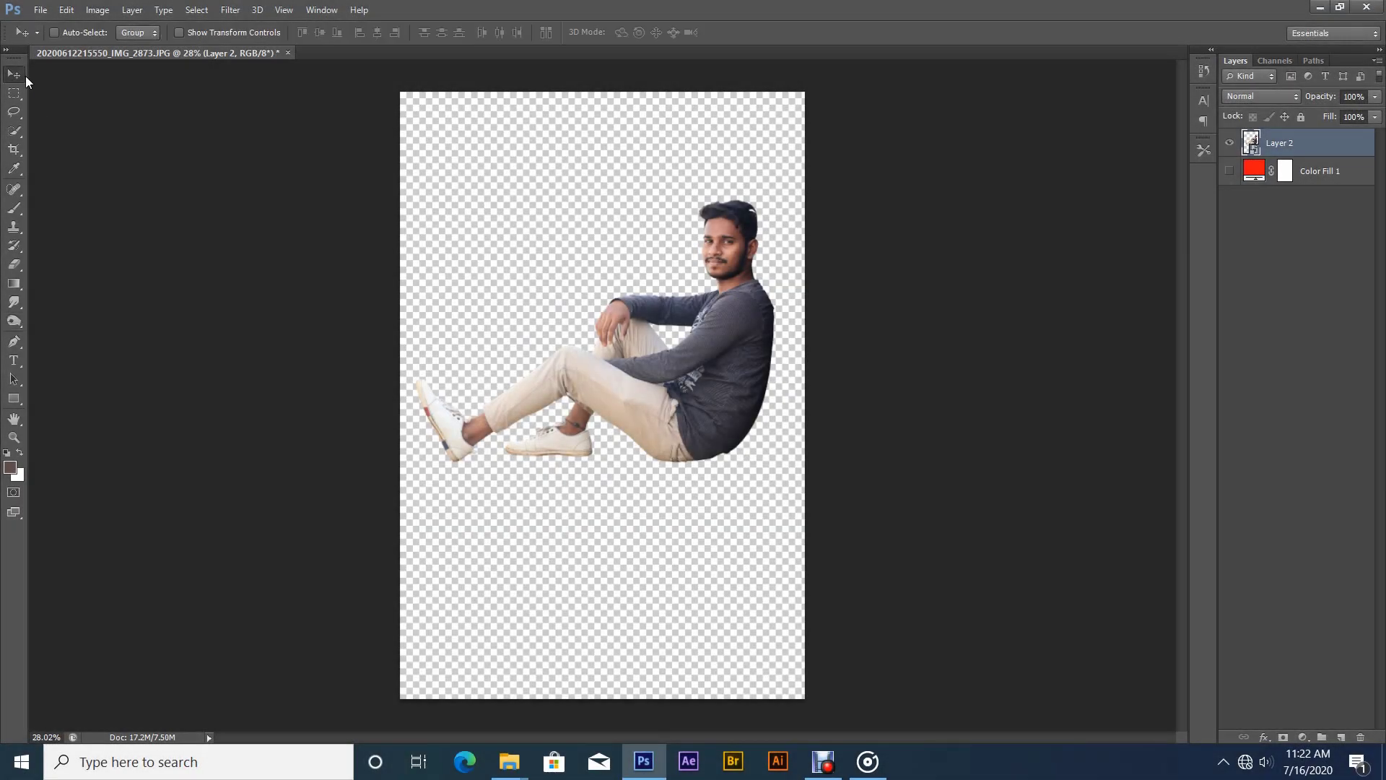
# - Play the track Spektrem_-_Shine_[NCS_Release](128k) from New folder and return to Photoshop
pyautogui.moveTo(526, 758)
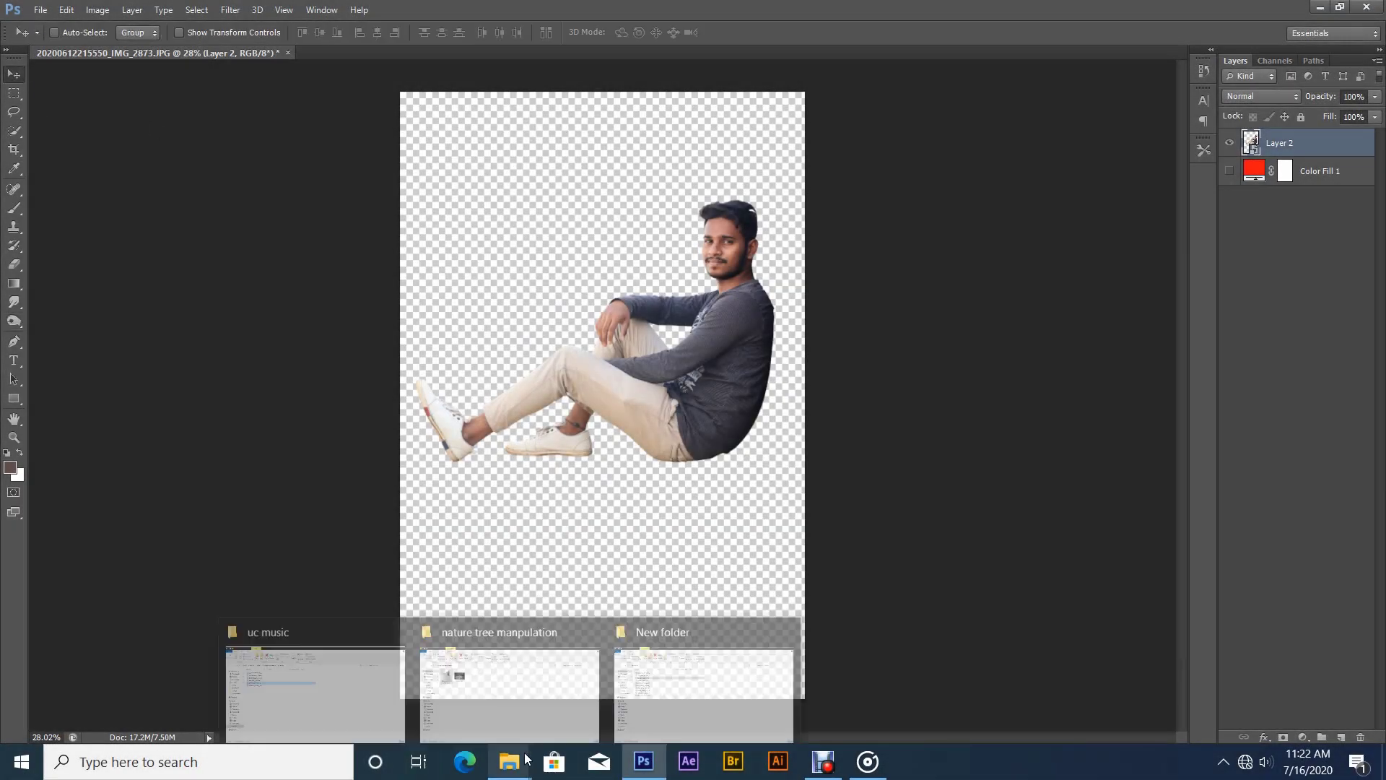
pyautogui.click(634, 722)
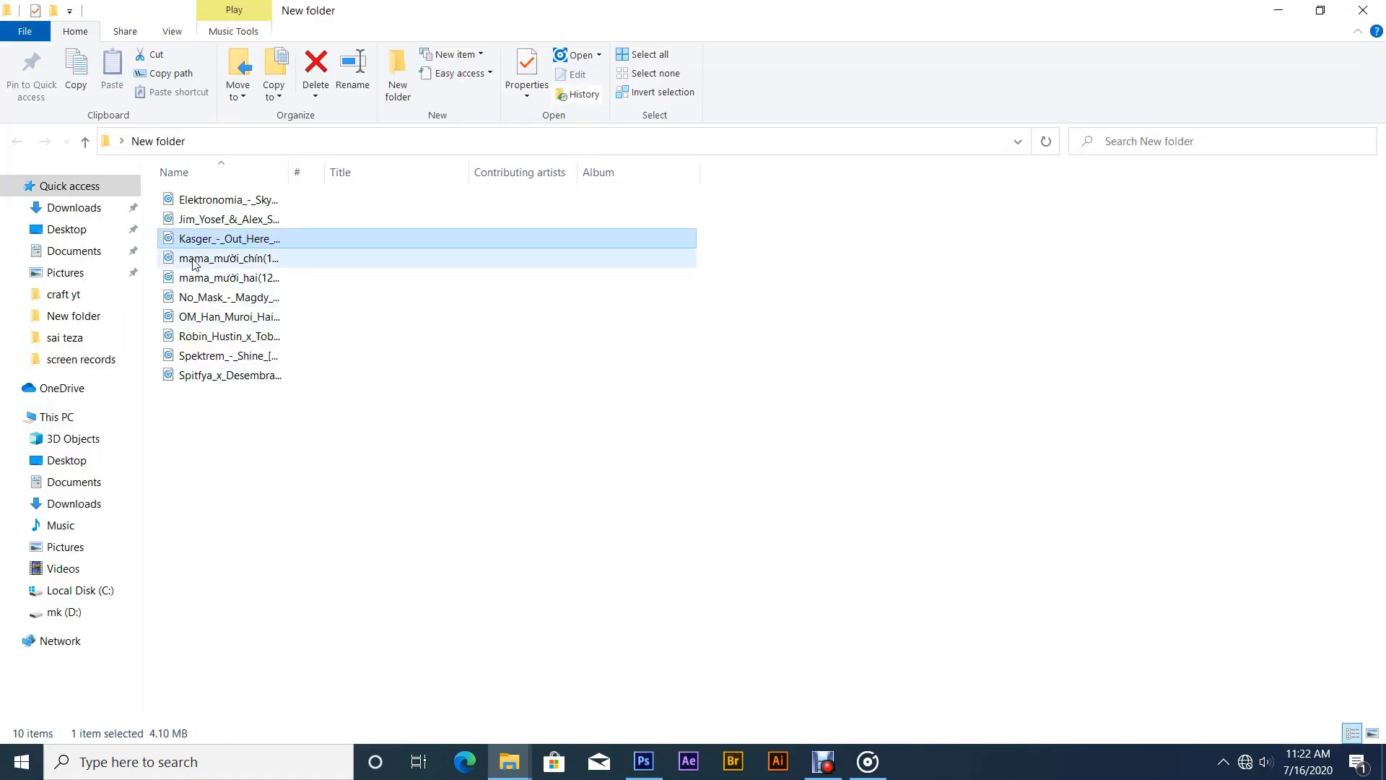
pyautogui.doubleClick(217, 355)
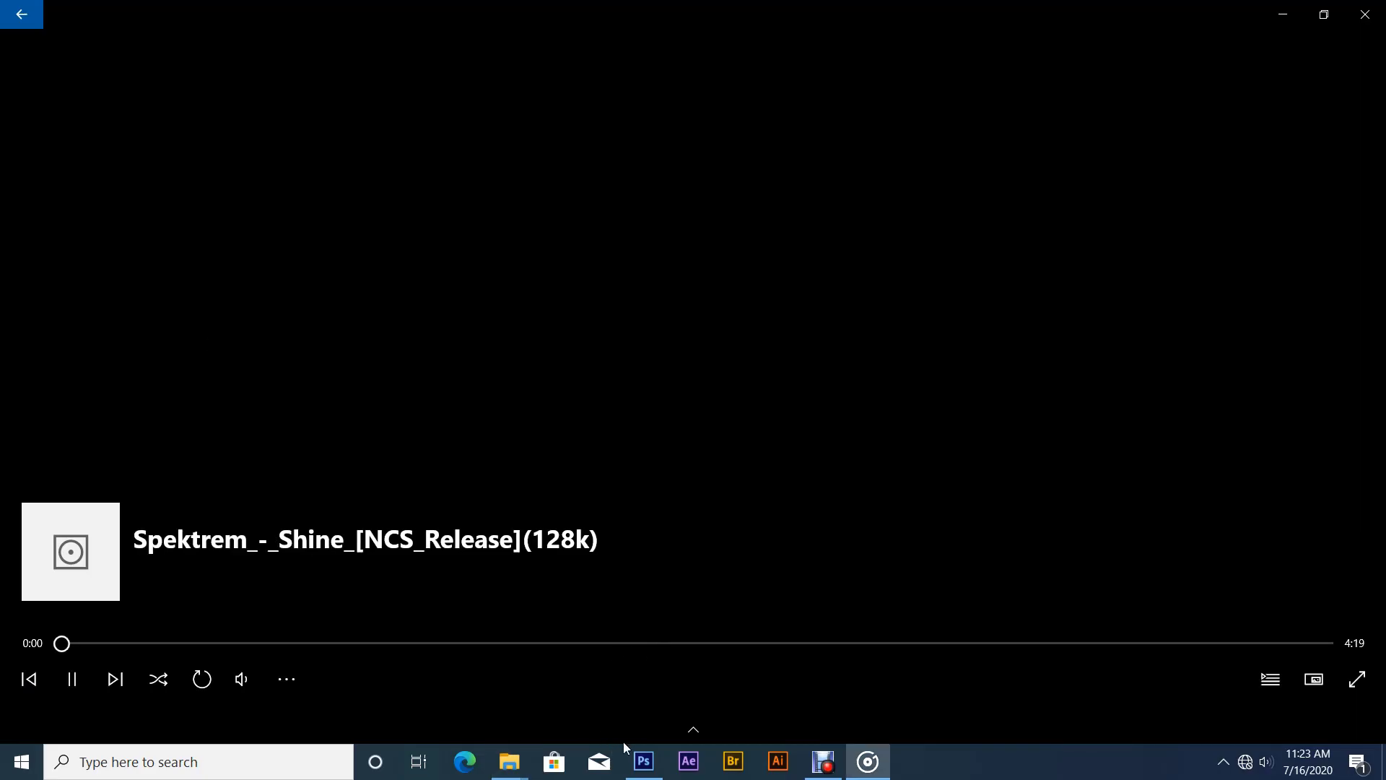
pyautogui.click(644, 761)
# - Open the leave focs image from the nature tree manpulation folder, raising its Vibrance slightly in Camera Raw
pyautogui.moveTo(518, 761)
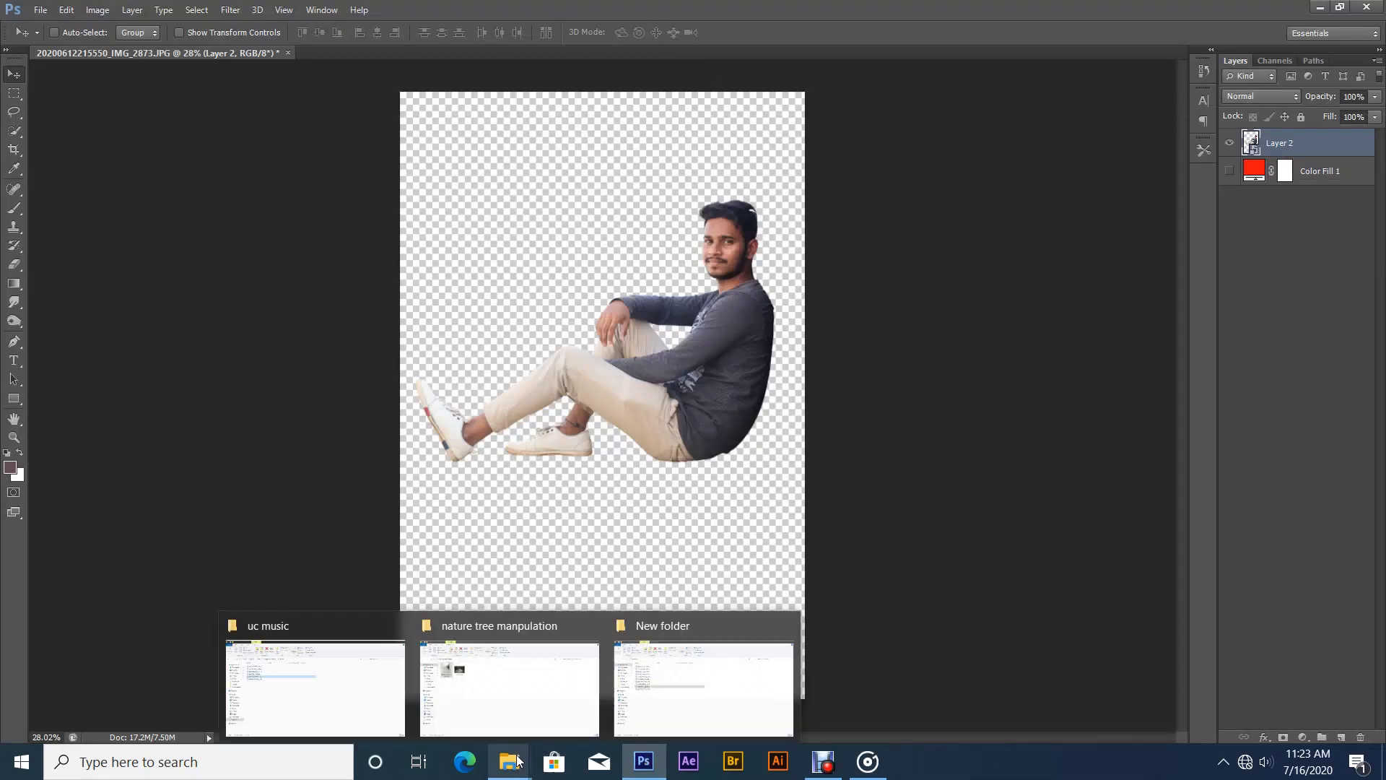
pyautogui.click(522, 692)
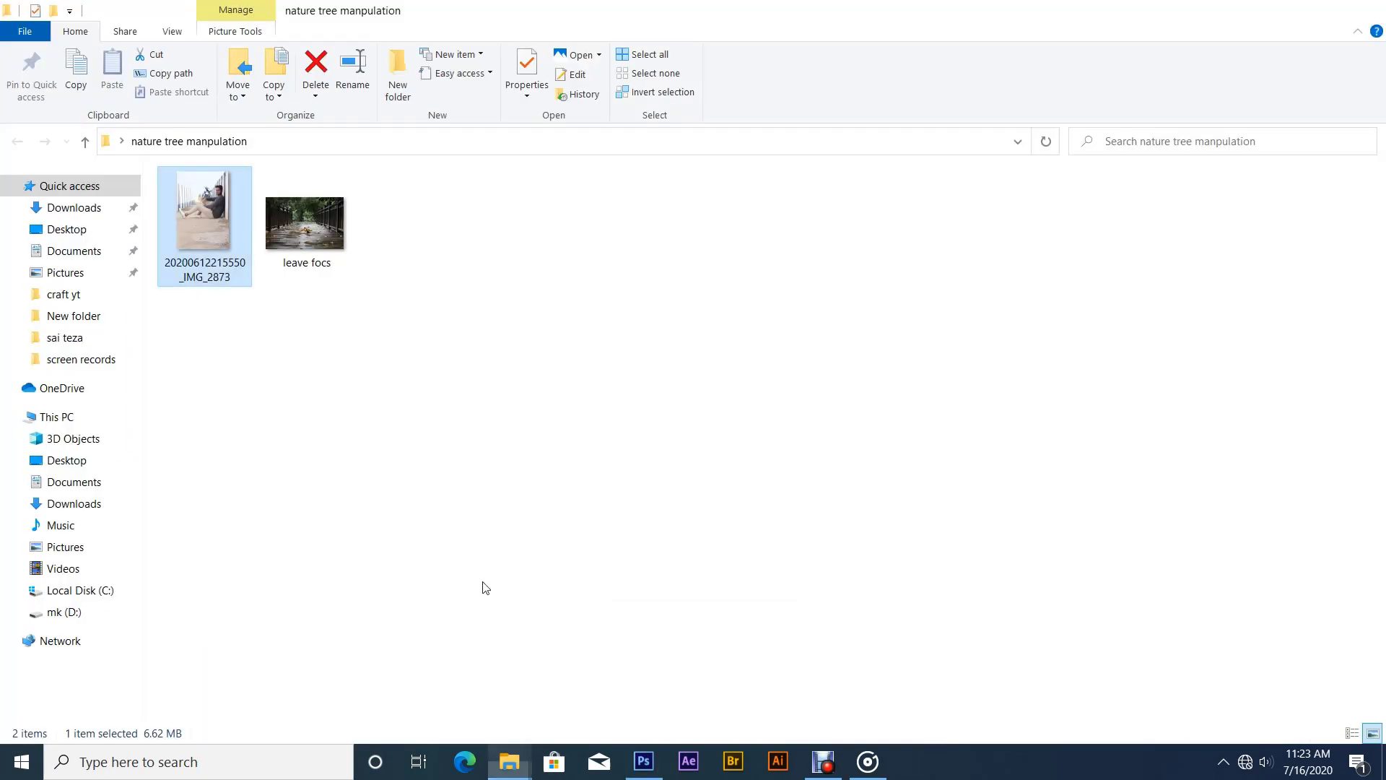
pyautogui.click(299, 238)
pyautogui.moveTo(299, 239); pyautogui.dragTo(463, 186)
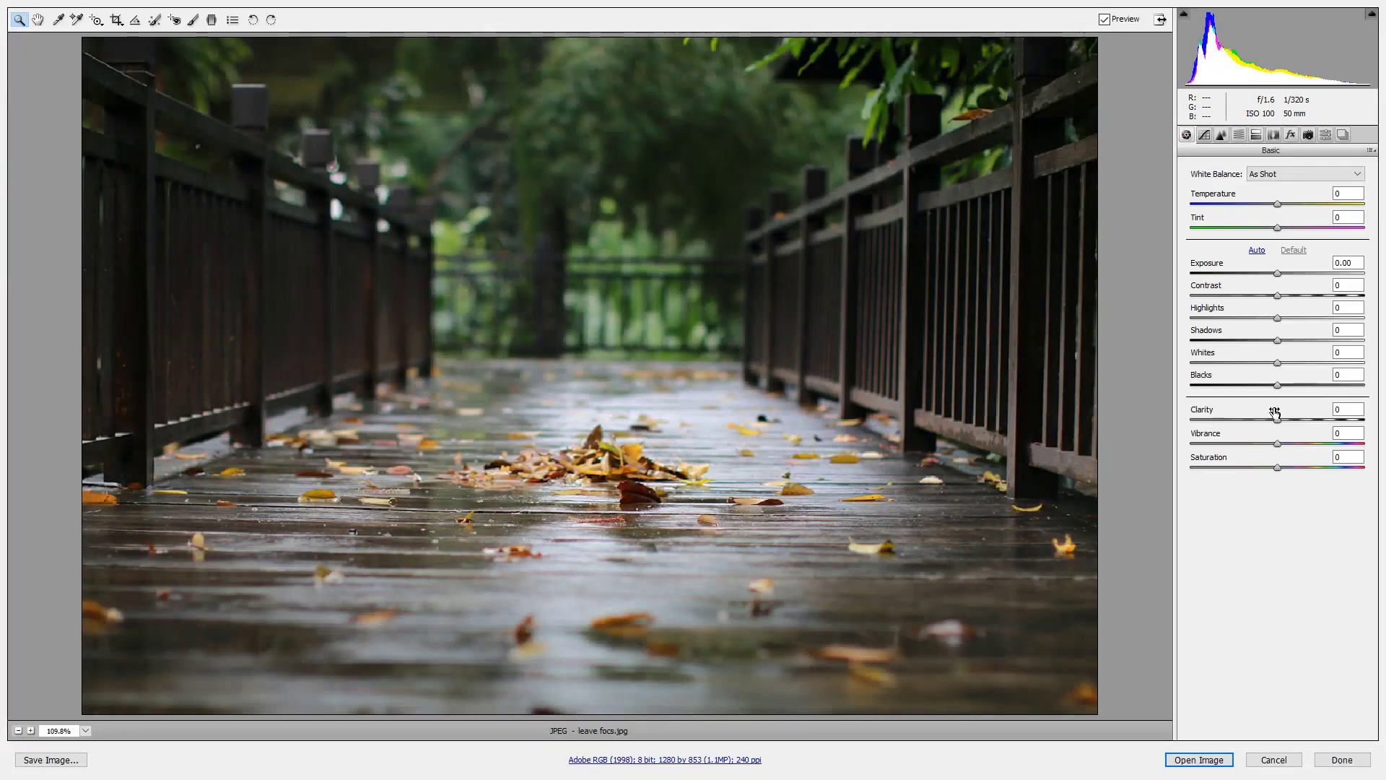
pyautogui.moveTo(1277, 444); pyautogui.dragTo(1295, 445)
pyautogui.click(1191, 762)
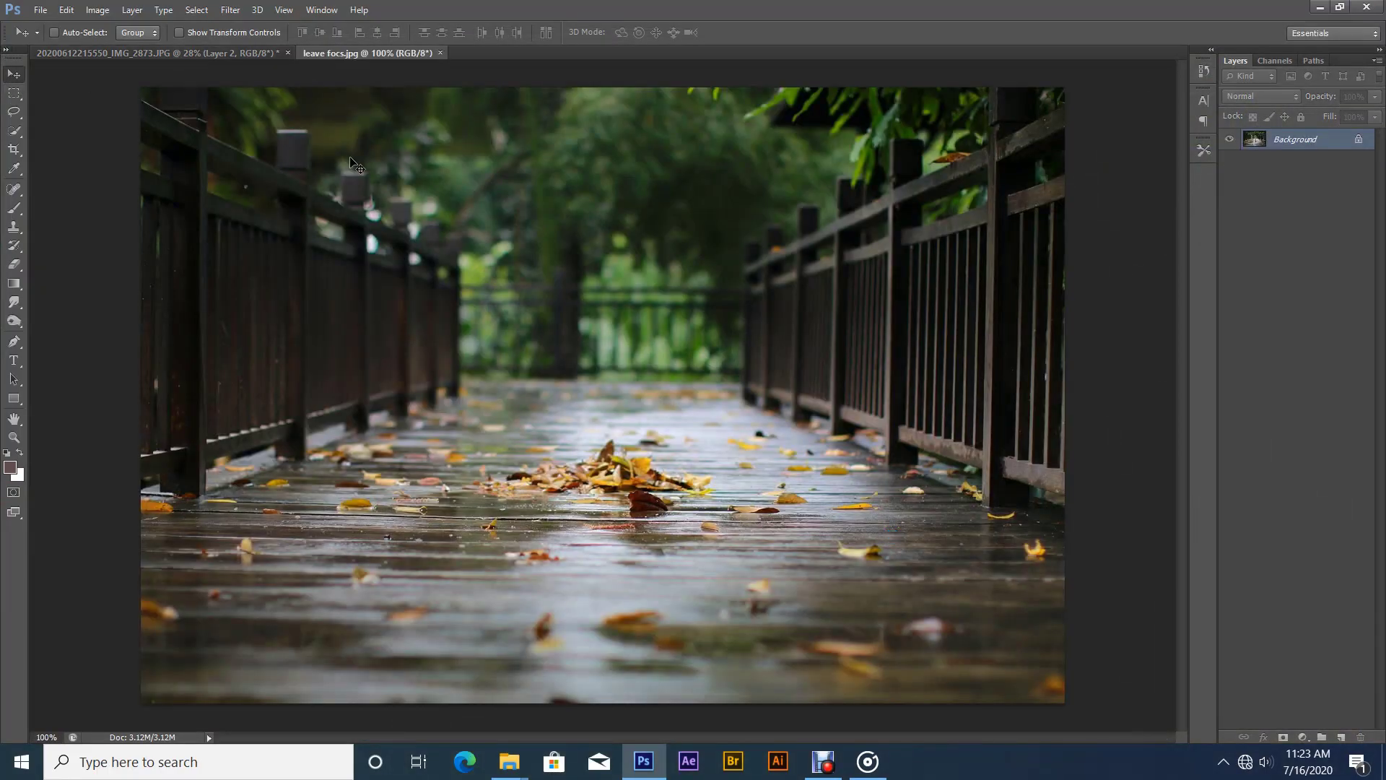
# - Copy the leave focs bridge photo into the portrait document and place its layer beneath the cut-out man
pyautogui.moveTo(356, 117); pyautogui.dragTo(527, 303)
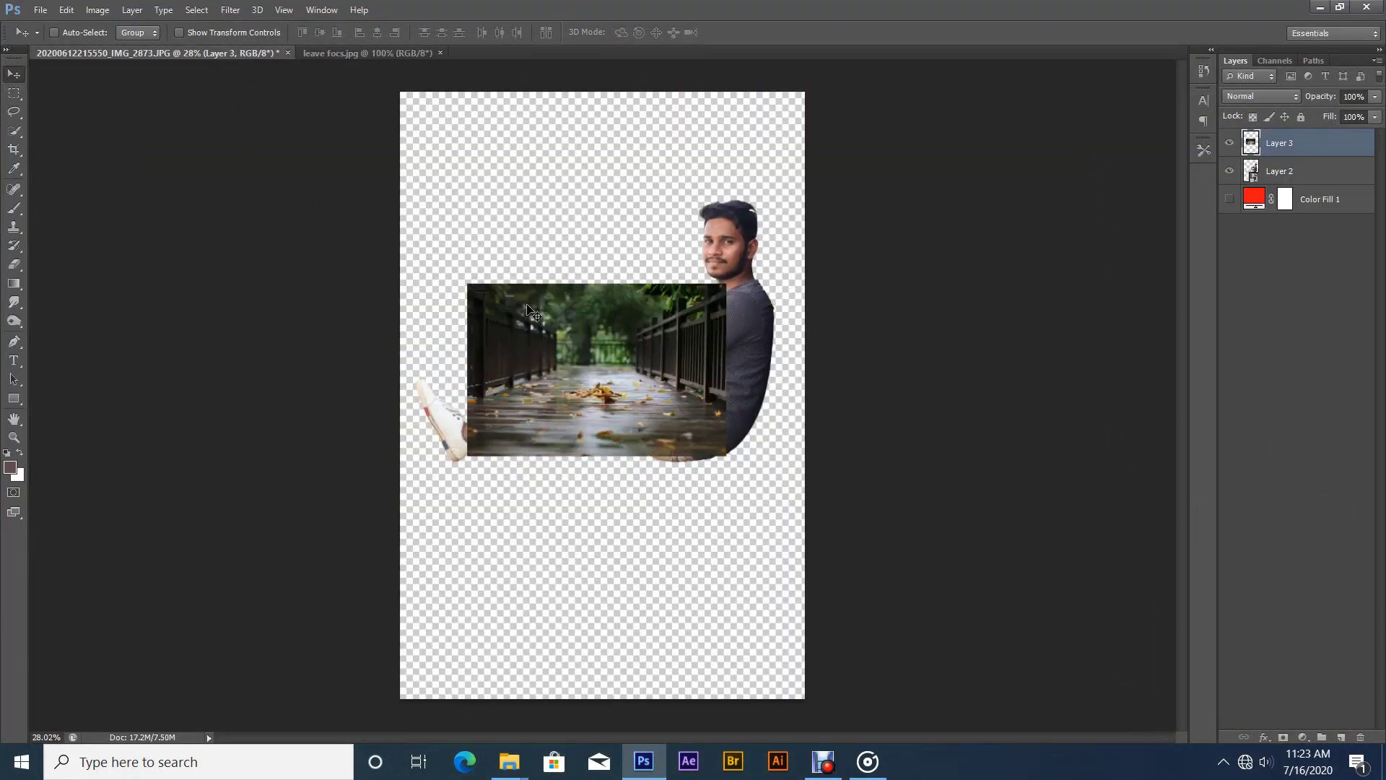
pyautogui.scroll(-2, 679, 372)
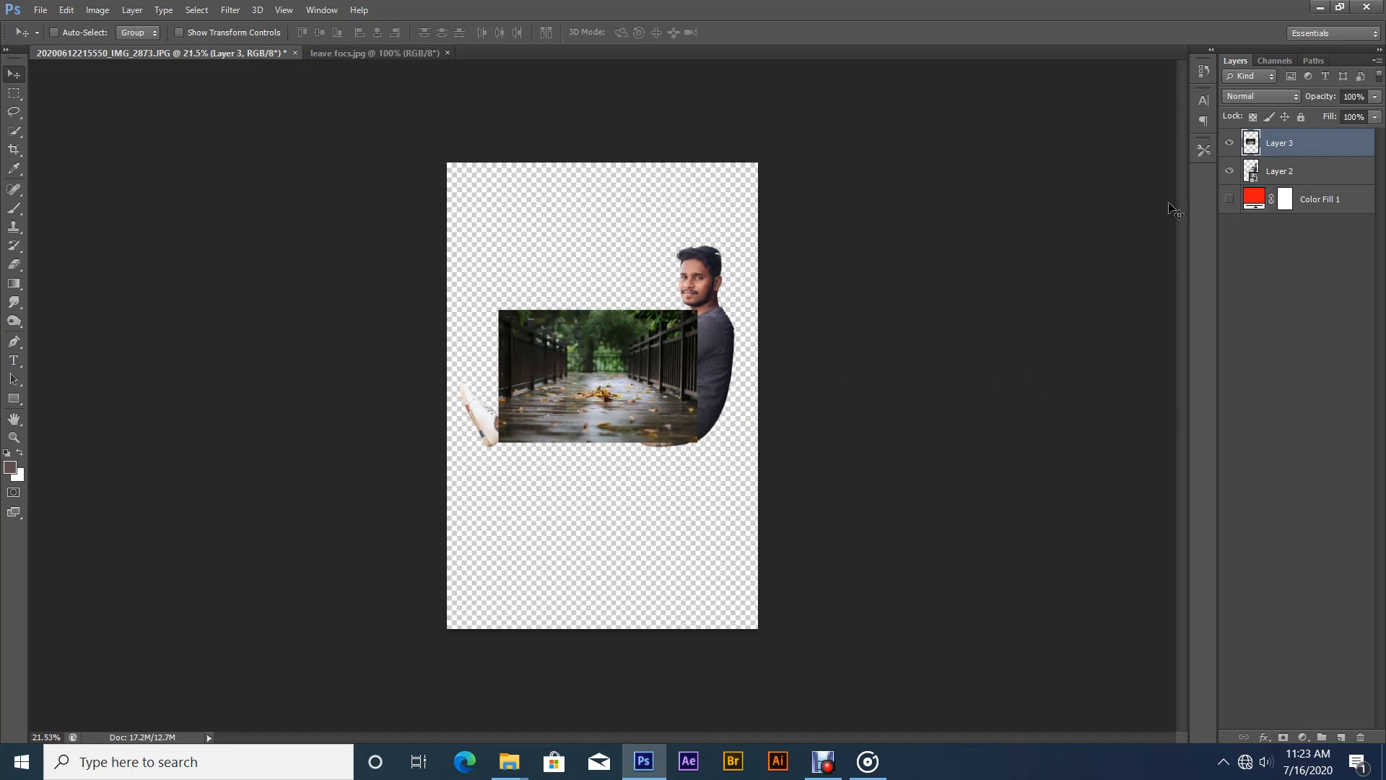
pyautogui.hotkey('ctrl', 't')
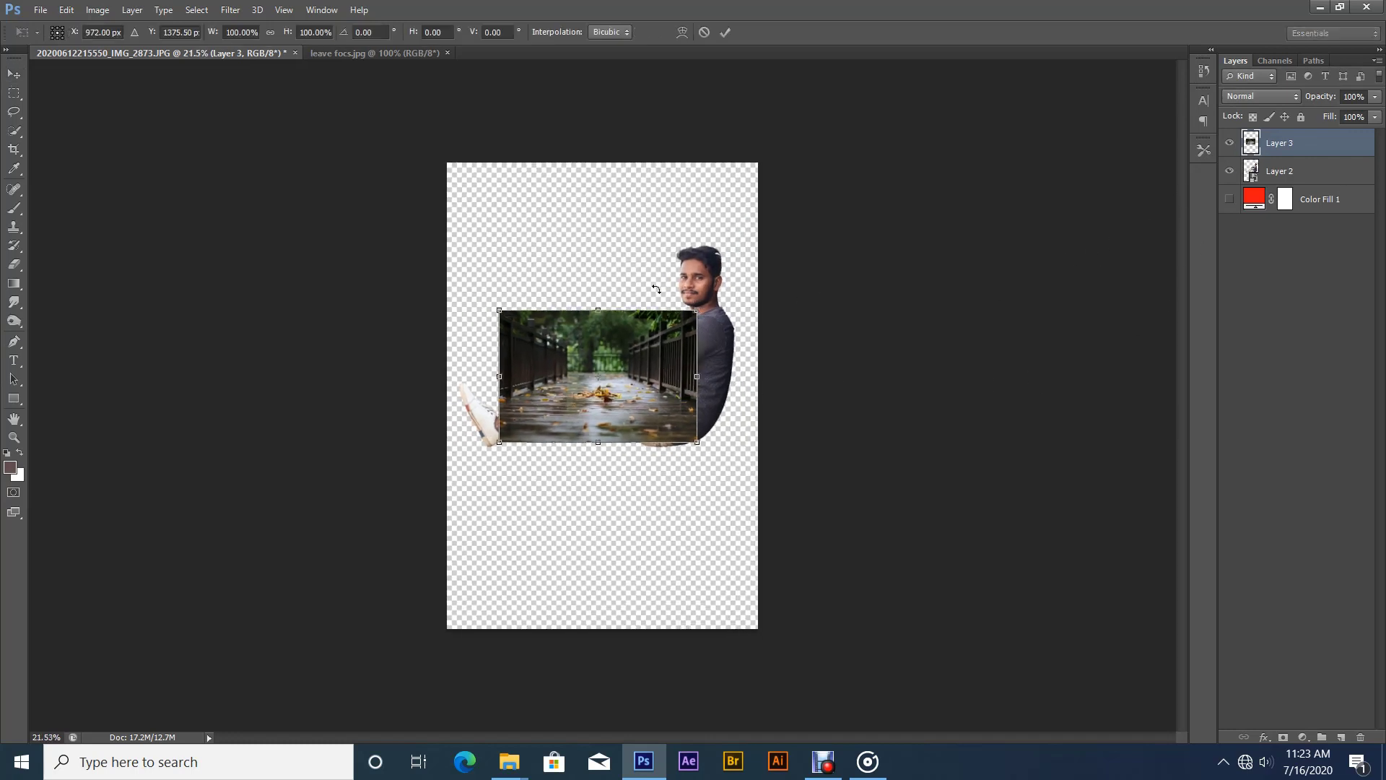
pyautogui.click(704, 33)
pyautogui.moveTo(655, 350); pyautogui.dragTo(650, 400)
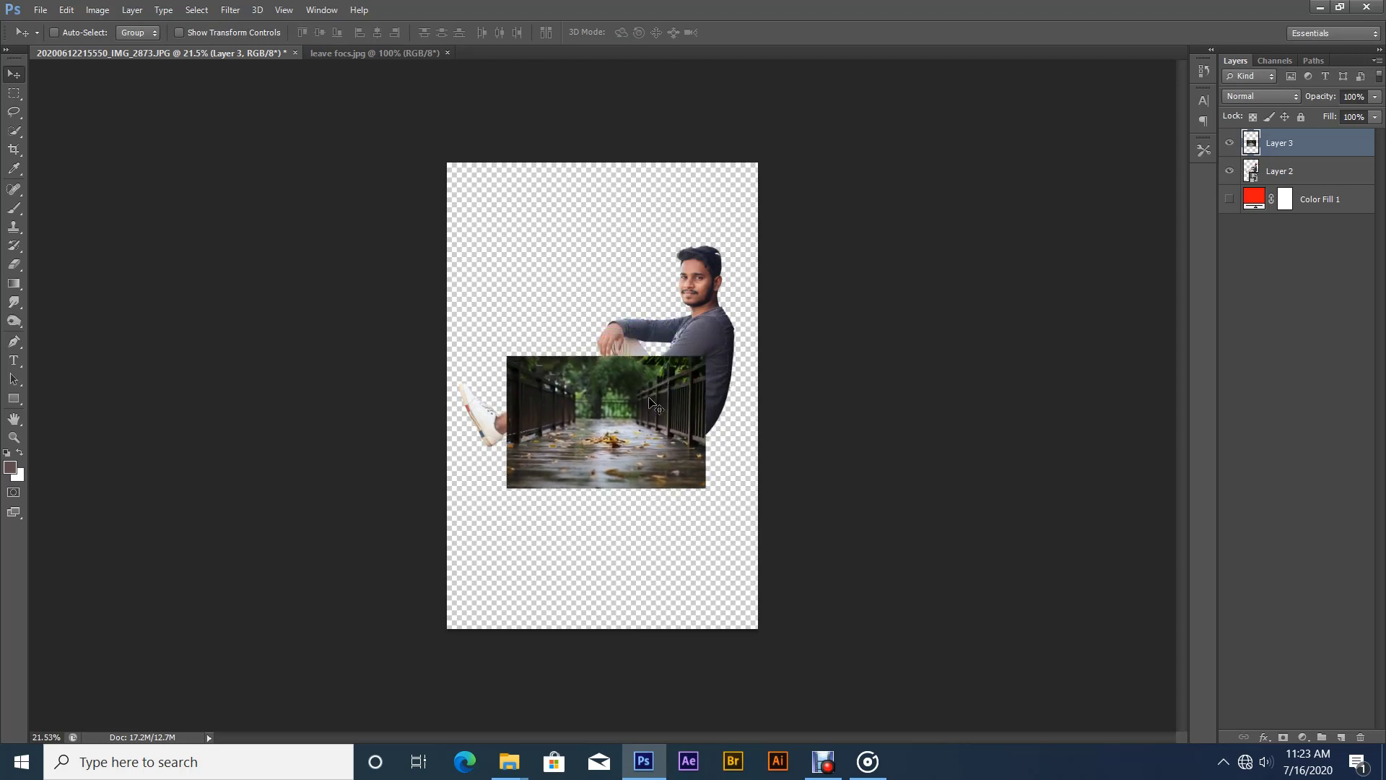
pyautogui.moveTo(1251, 144); pyautogui.dragTo(1251, 171)
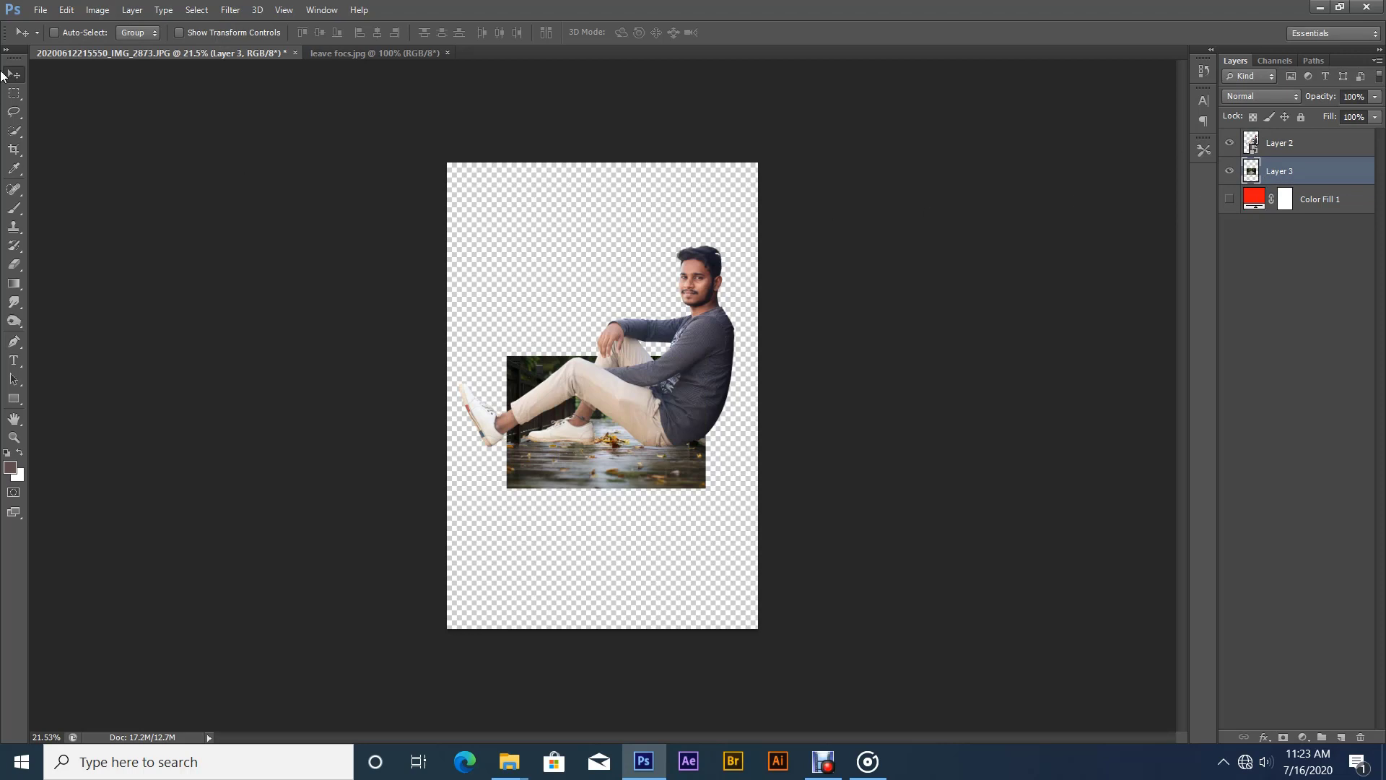
# - Enlarge the bridge photo with Free Transform to fill the canvas and position its railing behind the man's back
pyautogui.click(65, 10)
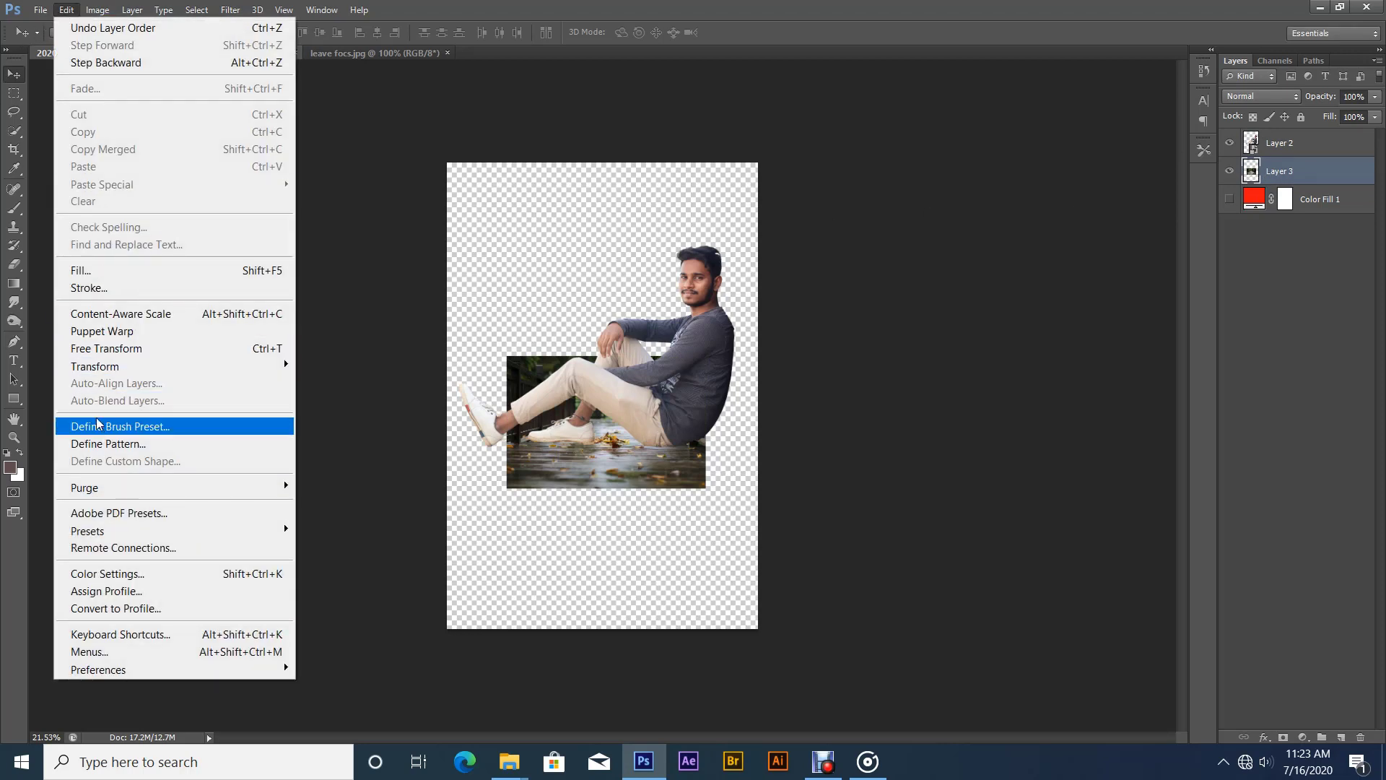
pyautogui.click(107, 349)
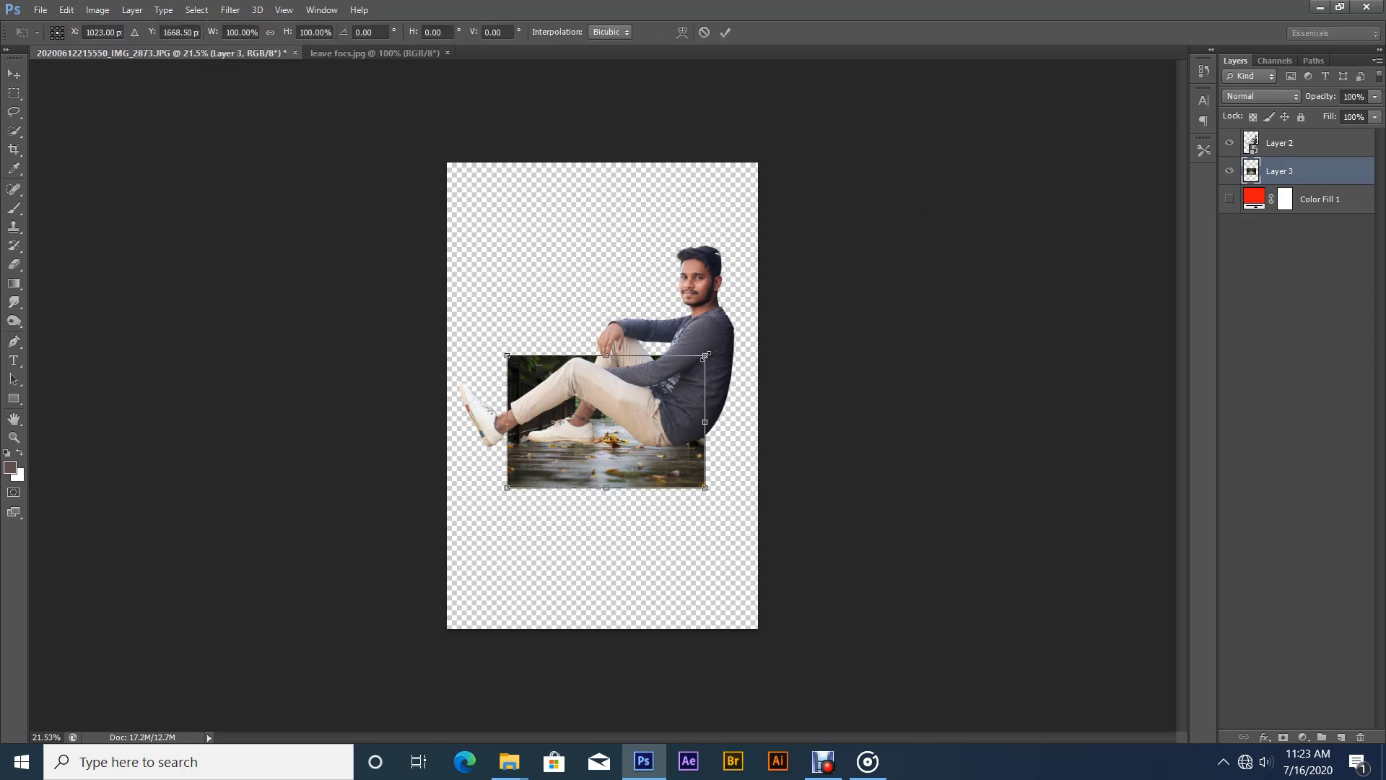
pyautogui.moveTo(705, 355); pyautogui.dragTo(935, 64)
pyautogui.moveTo(736, 417); pyautogui.dragTo(621, 387)
pyautogui.press('Return')
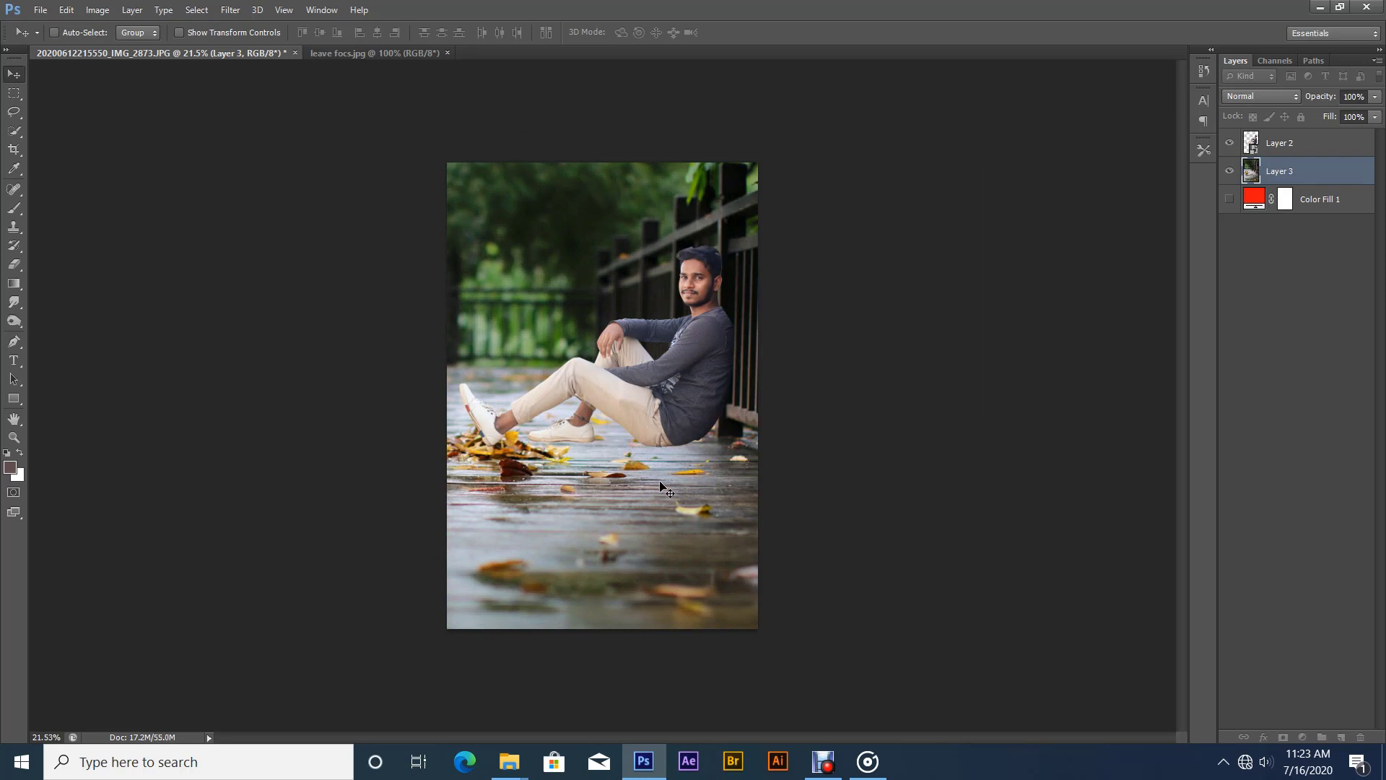
pyautogui.moveTo(660, 483); pyautogui.dragTo(596, 491)
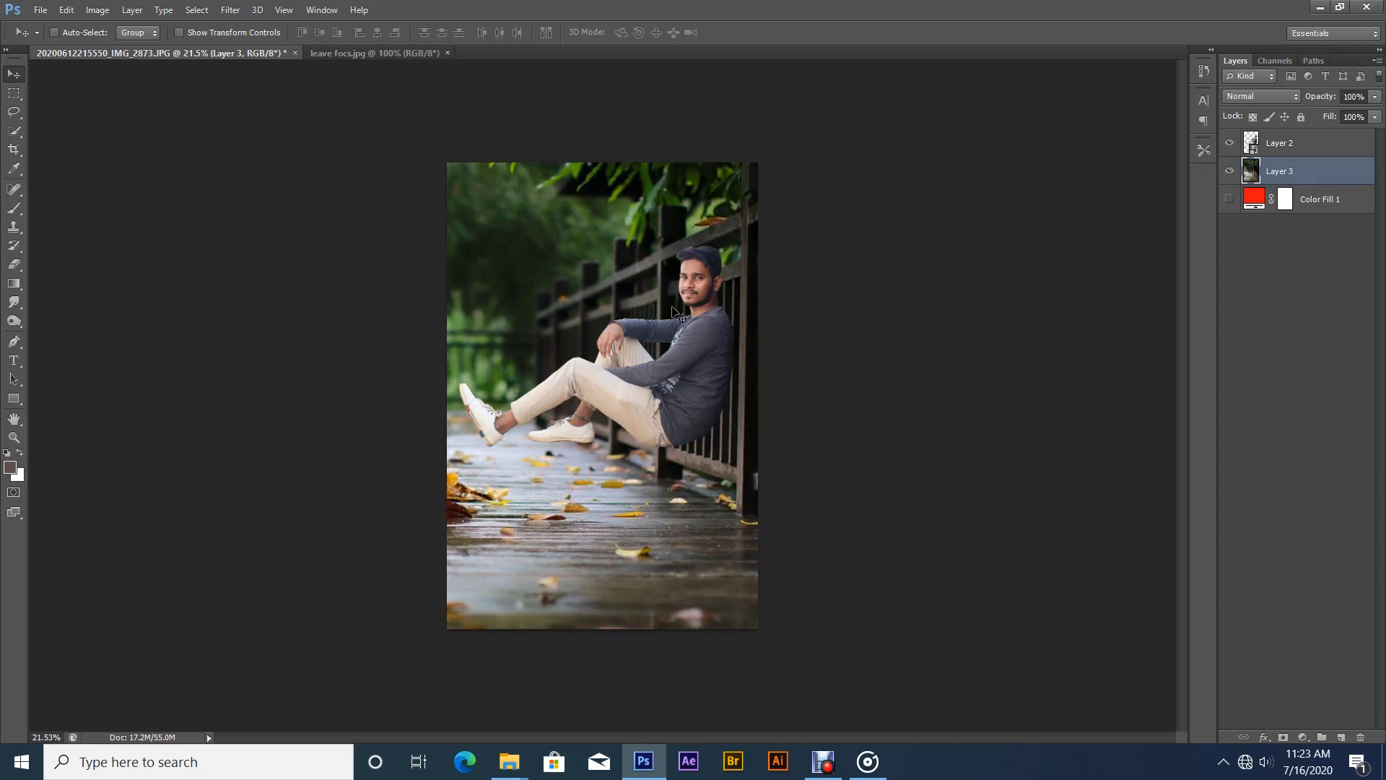
# - Duplicate the cut-out man's layer, Layer 2, and hide the original
pyautogui.keyDown('ctrl'); pyautogui.click(698, 334); pyautogui.keyUp('ctrl')
pyautogui.click(1280, 144)
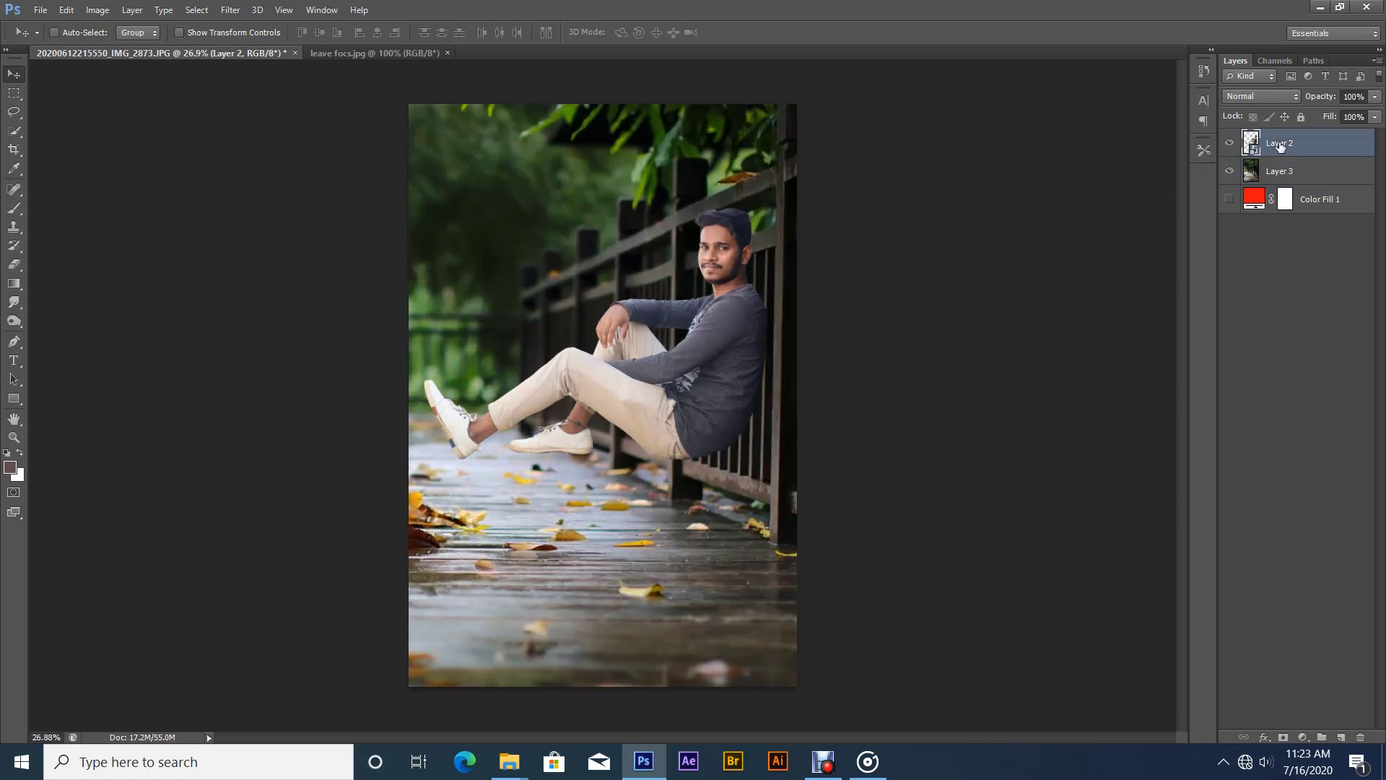
pyautogui.hotkey('ctrl', 'j')
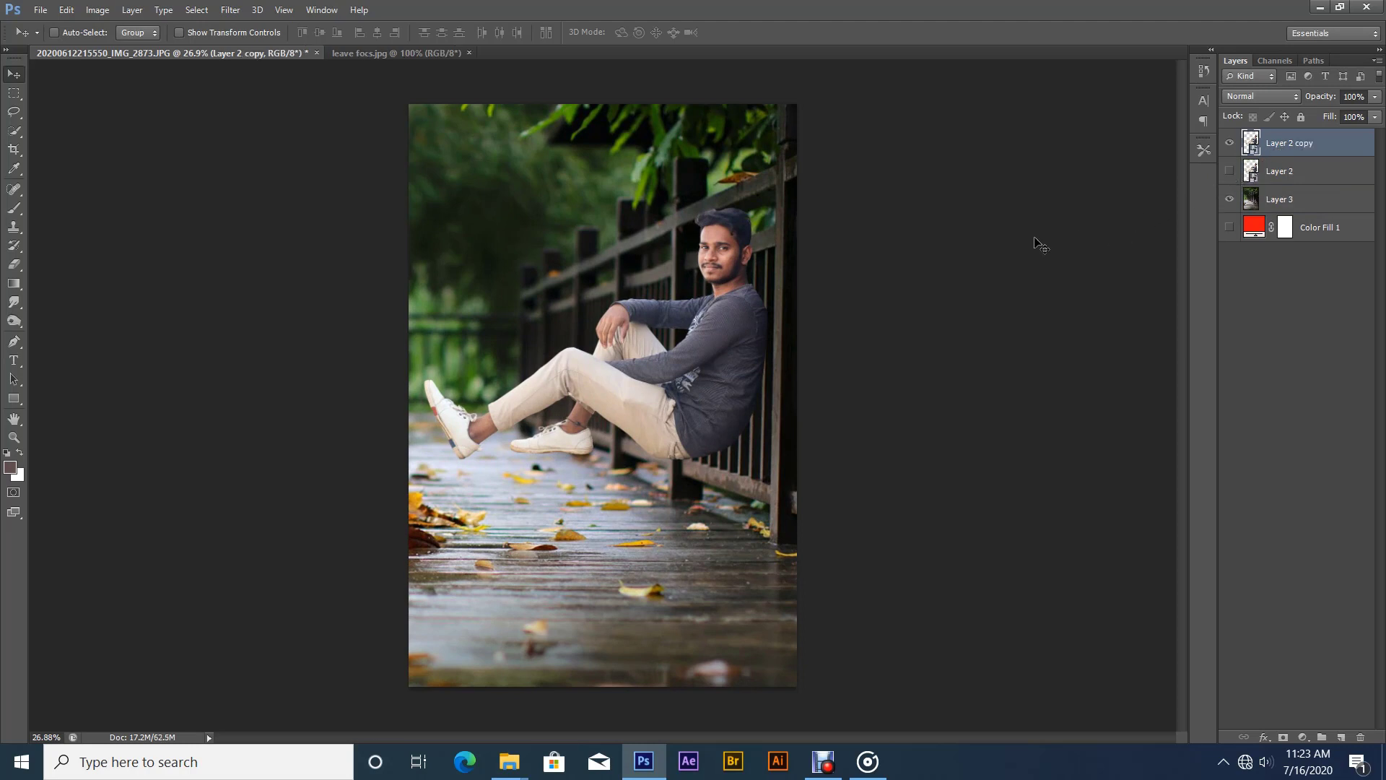
# - Scale the duplicated man to about 93.7%, rotate him -2.16°, and seat him on the deck against the railing
pyautogui.hotkey('ctrl', 't')
pyautogui.moveTo(725, 328); pyautogui.dragTo(733, 395)
pyautogui.moveTo(773, 262); pyautogui.dragTo(760, 270)
pyautogui.moveTo(720, 331); pyautogui.dragTo(738, 352)
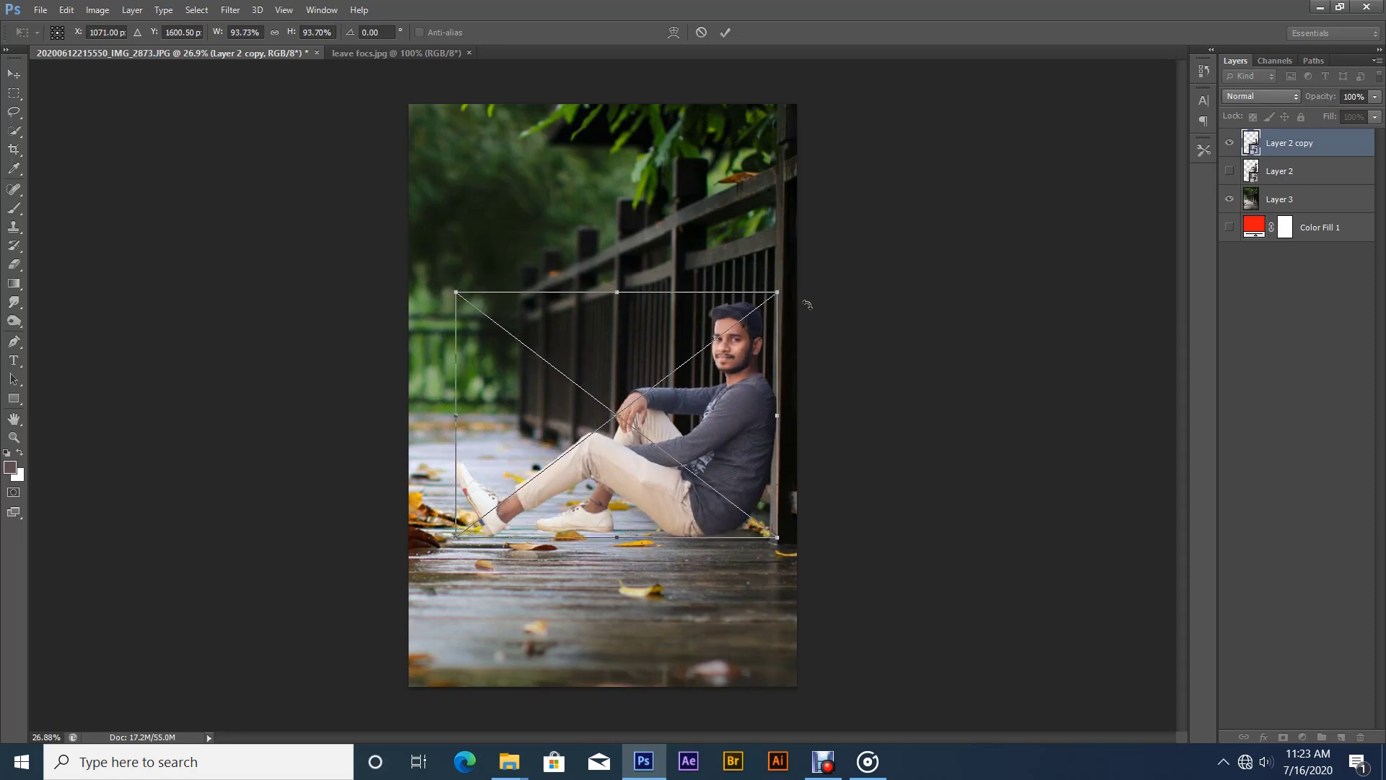
pyautogui.moveTo(807, 281); pyautogui.dragTo(820, 288)
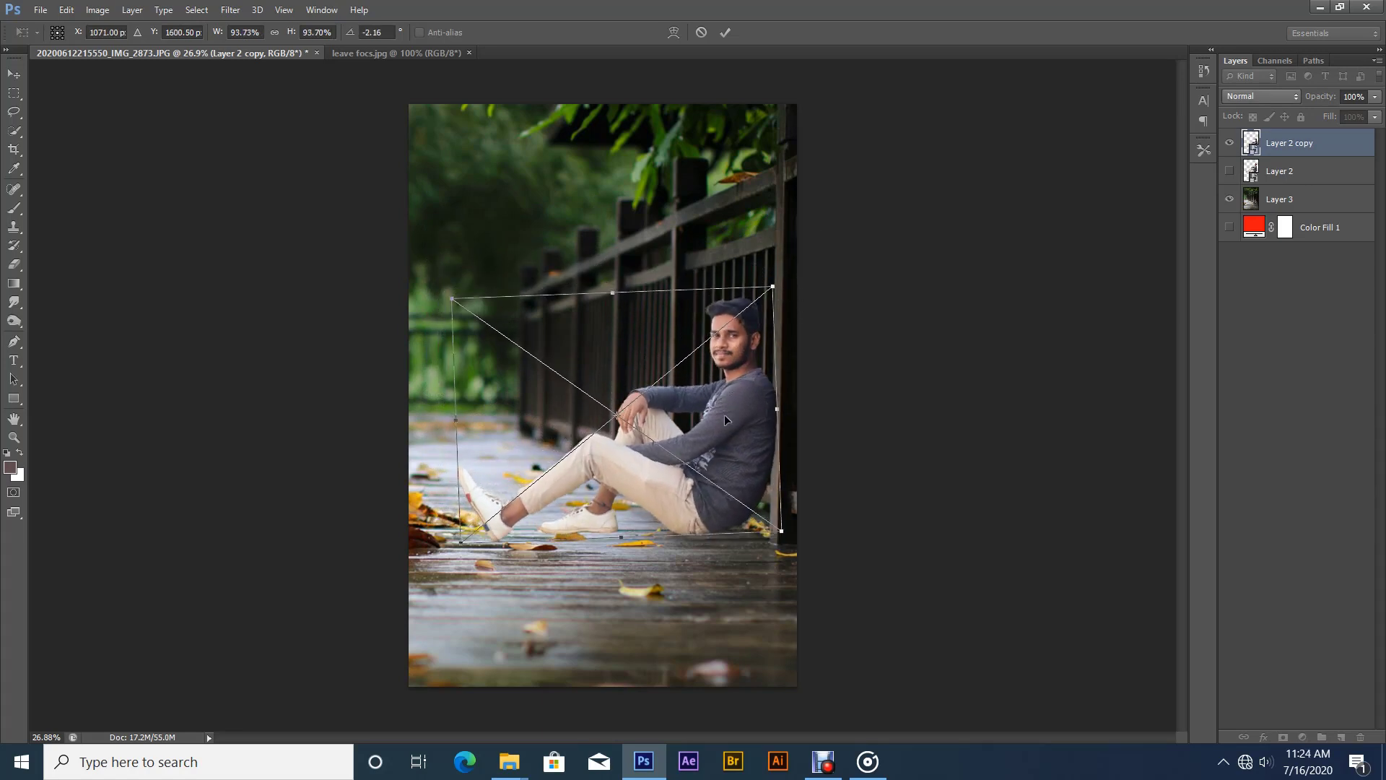
pyautogui.moveTo(725, 414)
pyautogui.mouseDown()
pyautogui.moveTo(737, 418)
pyautogui.moveTo(713, 408)
pyautogui.mouseUp()
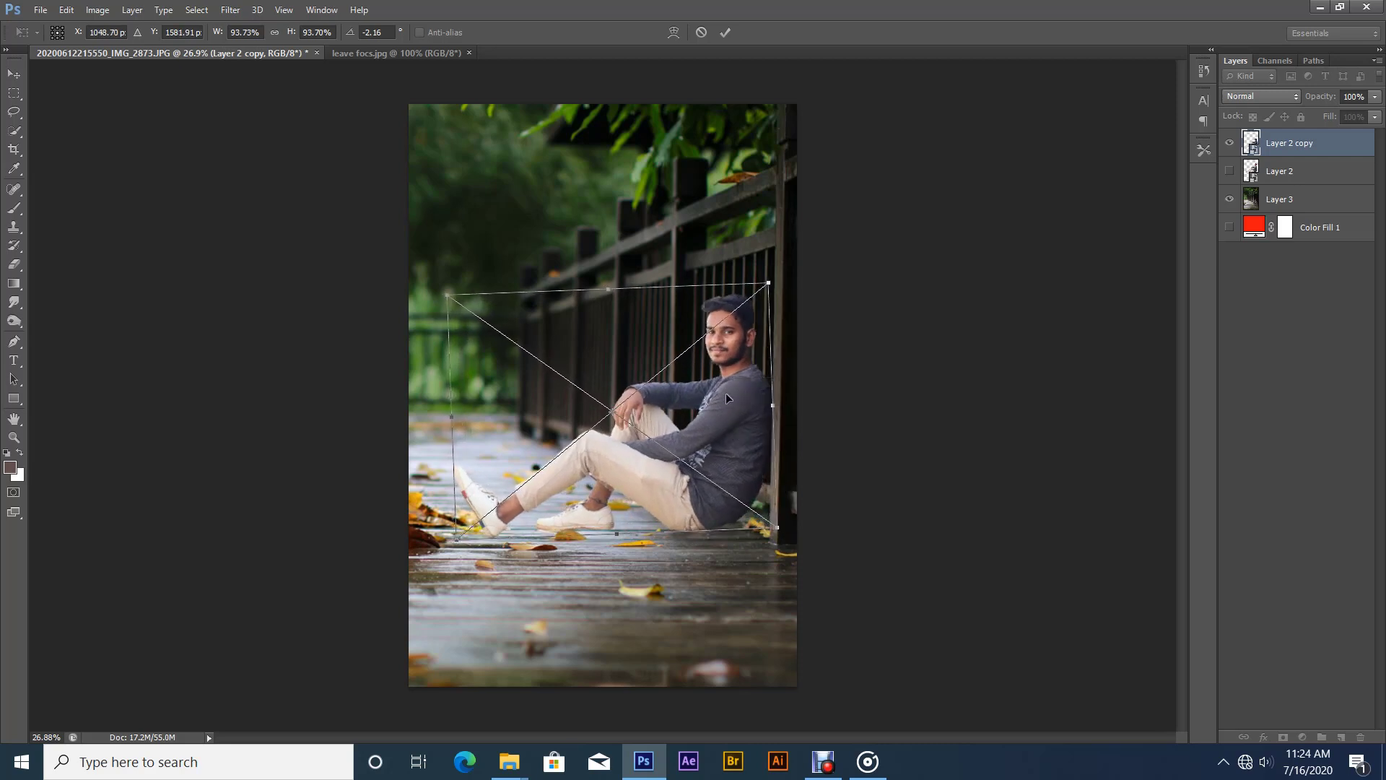
pyautogui.click(726, 33)
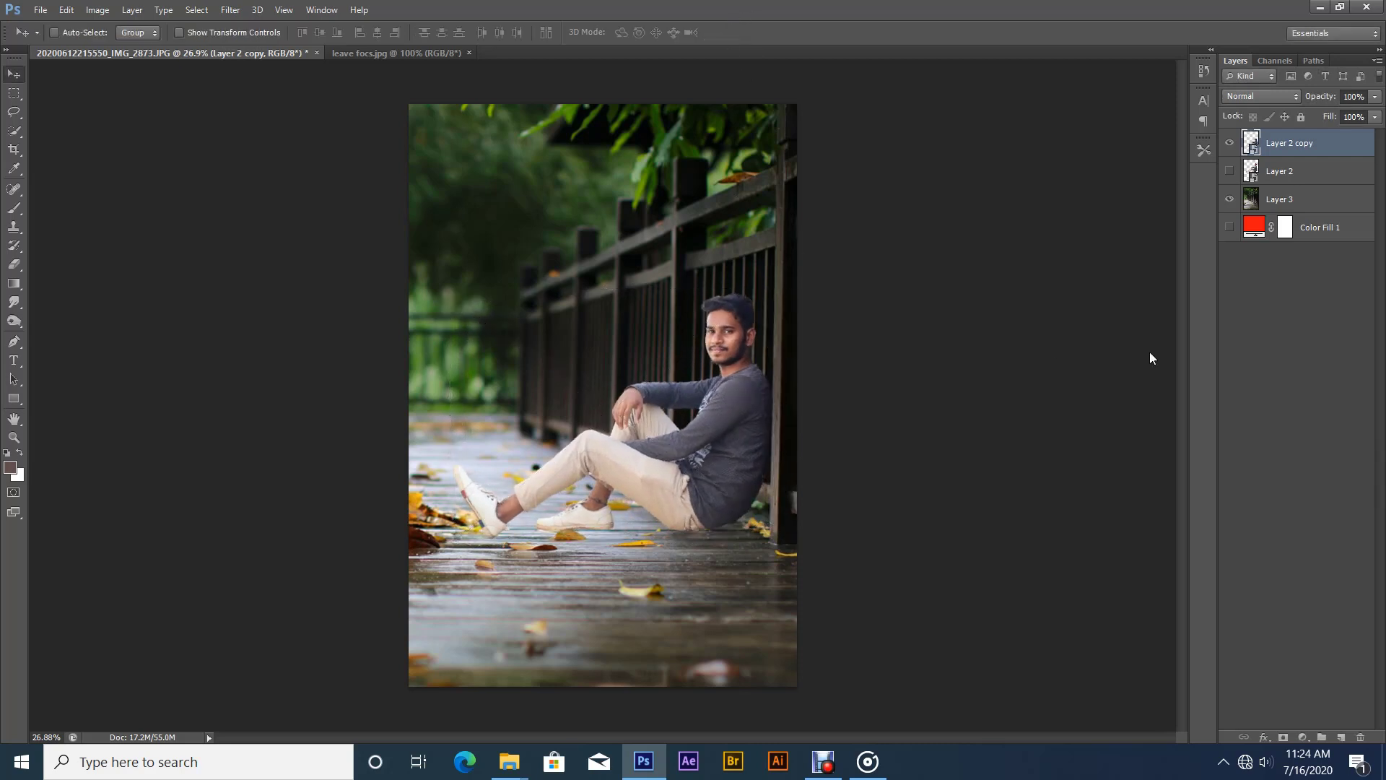
# - Hide the man's copy, duplicate the bridge layer, Layer 3, and hide the original bridge layer
pyautogui.click(1228, 145)
pyautogui.click(1285, 206)
pyautogui.hotkey('ctrl', 'j')
pyautogui.click(1230, 228)
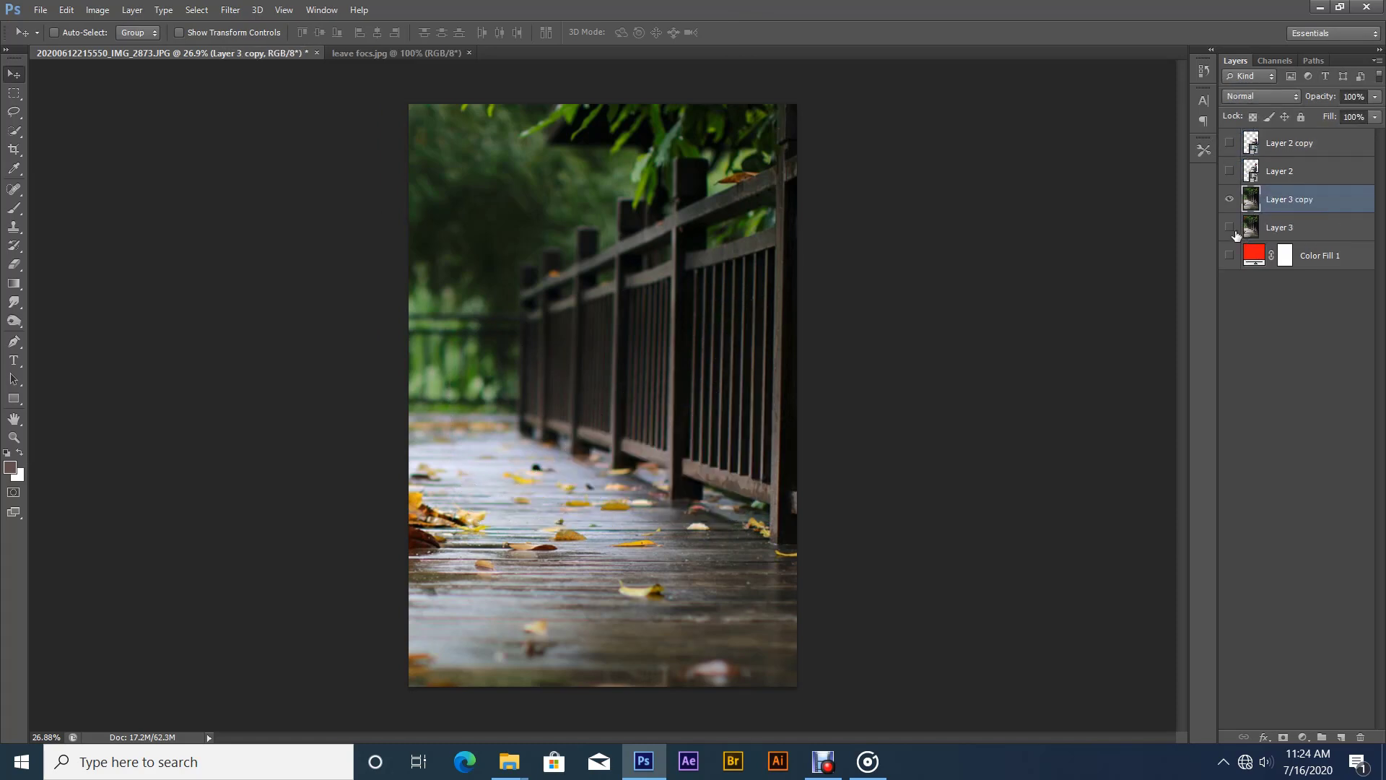
# - Clone clean deck over the leaf pile at the deck's left edge using the Clone Stamp with a 417-pixel brush
pyautogui.scroll(5, 393, 556)
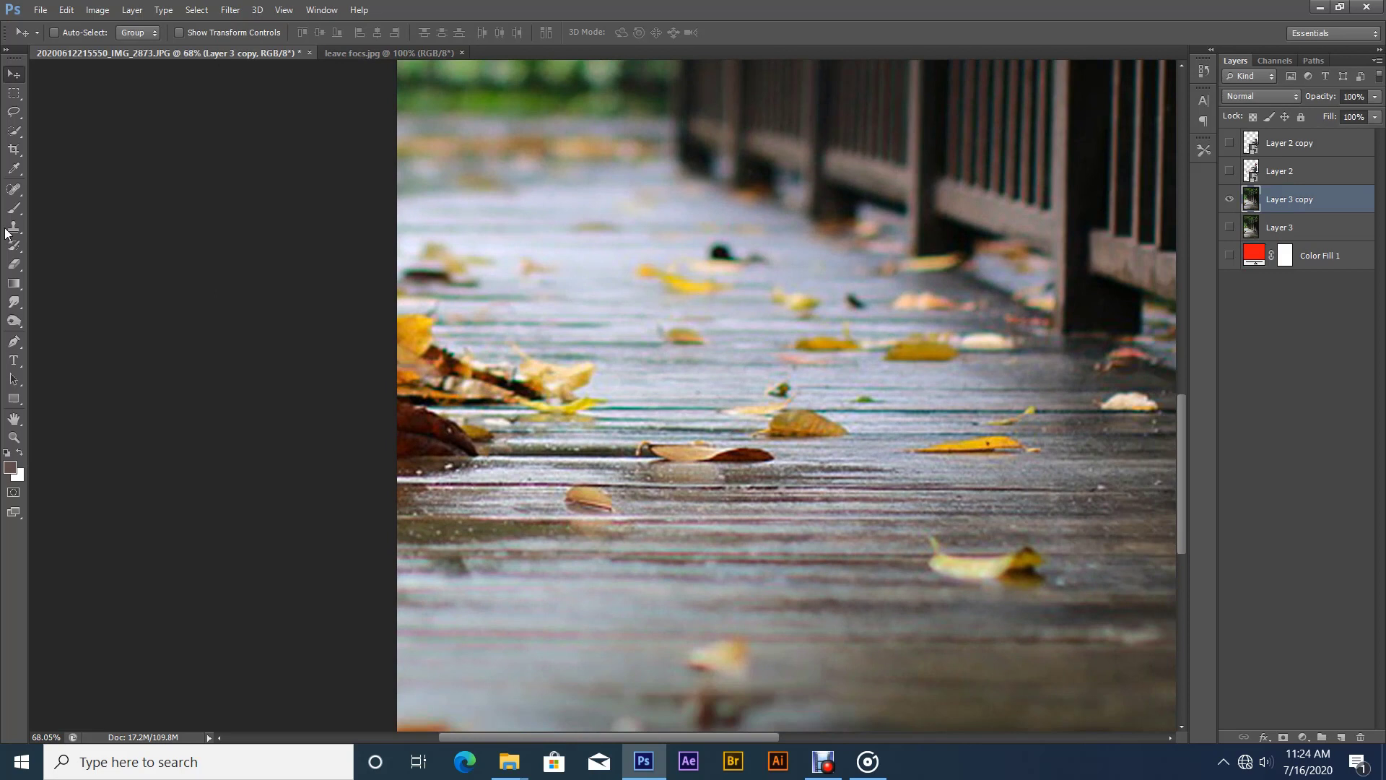
pyautogui.click(12, 228)
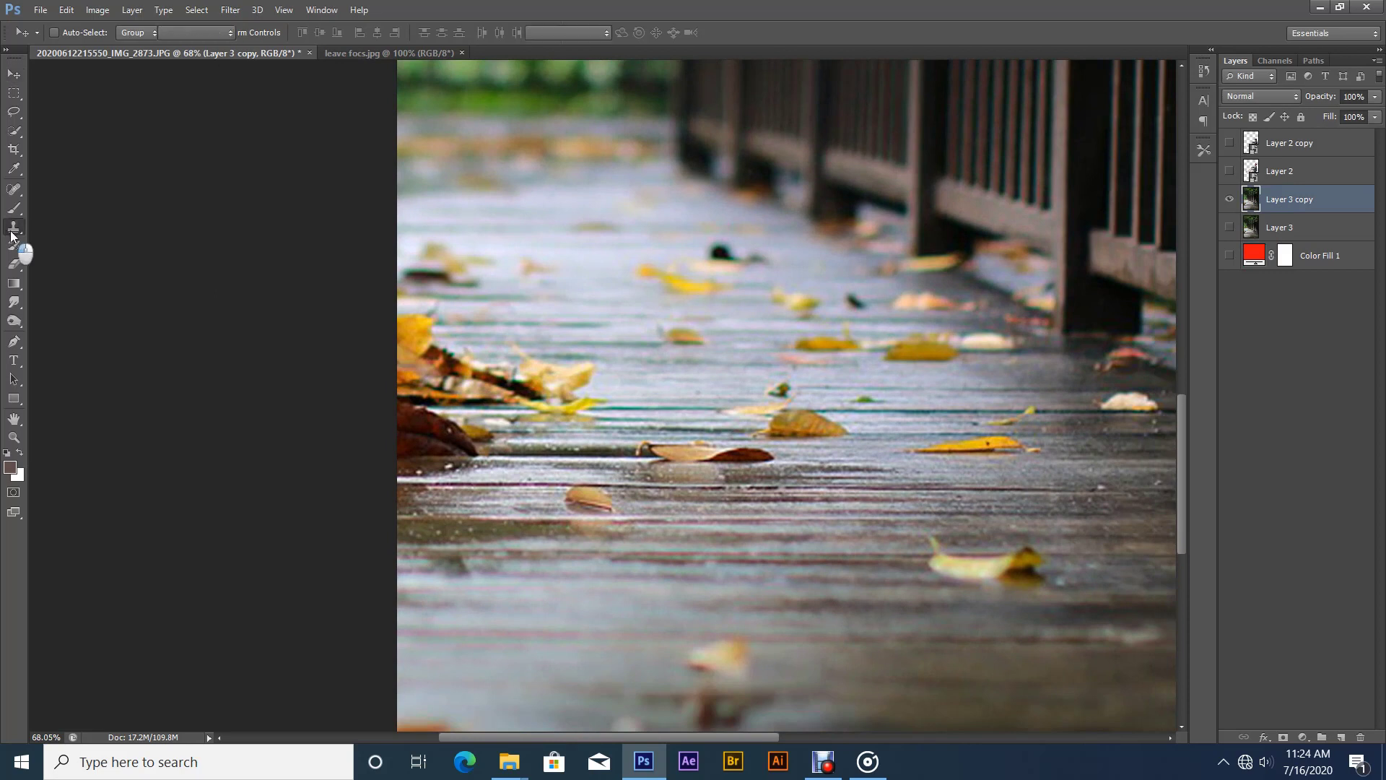
pyautogui.moveTo(790, 369); pyautogui.dragTo(834, 369)
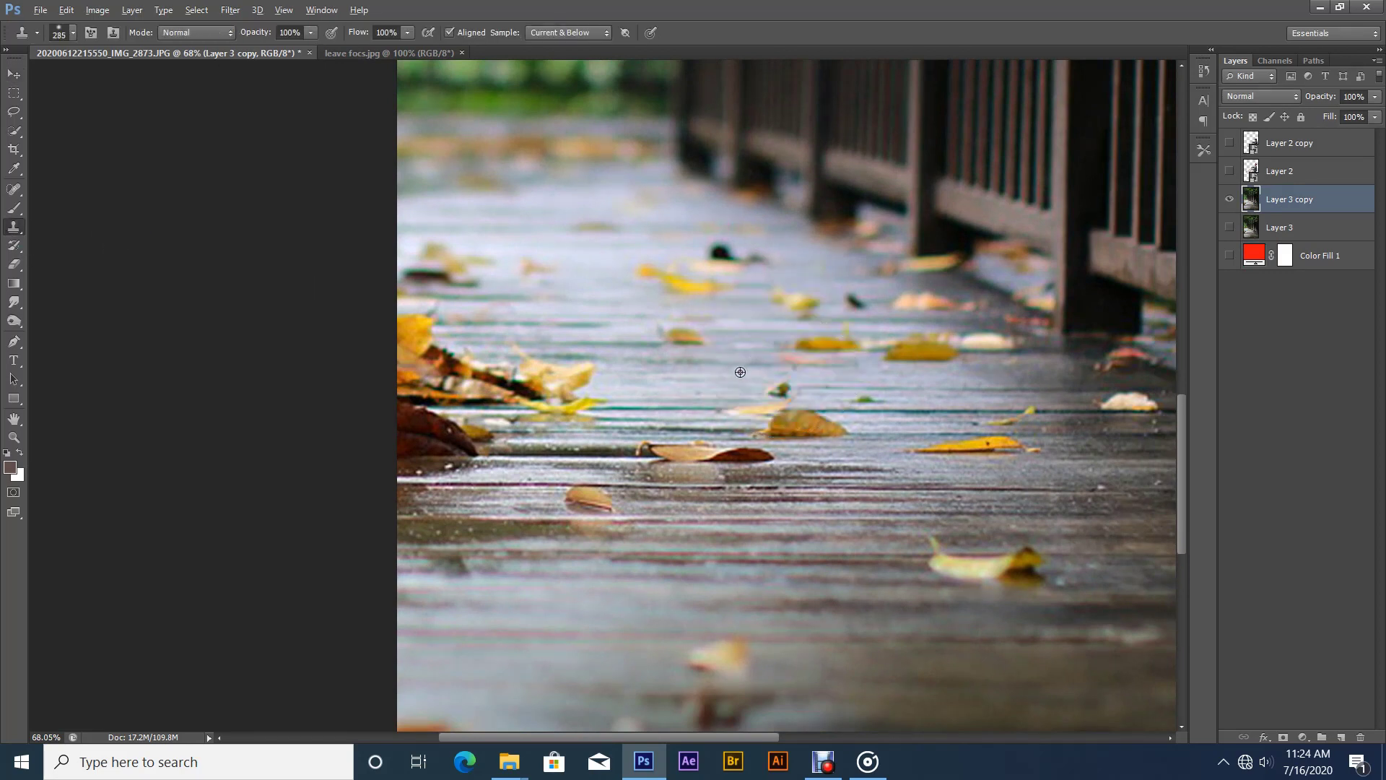
pyautogui.moveTo(708, 352); pyautogui.dragTo(740, 348)
pyautogui.keyDown('alt'); pyautogui.click(708, 340); pyautogui.keyUp('alt')
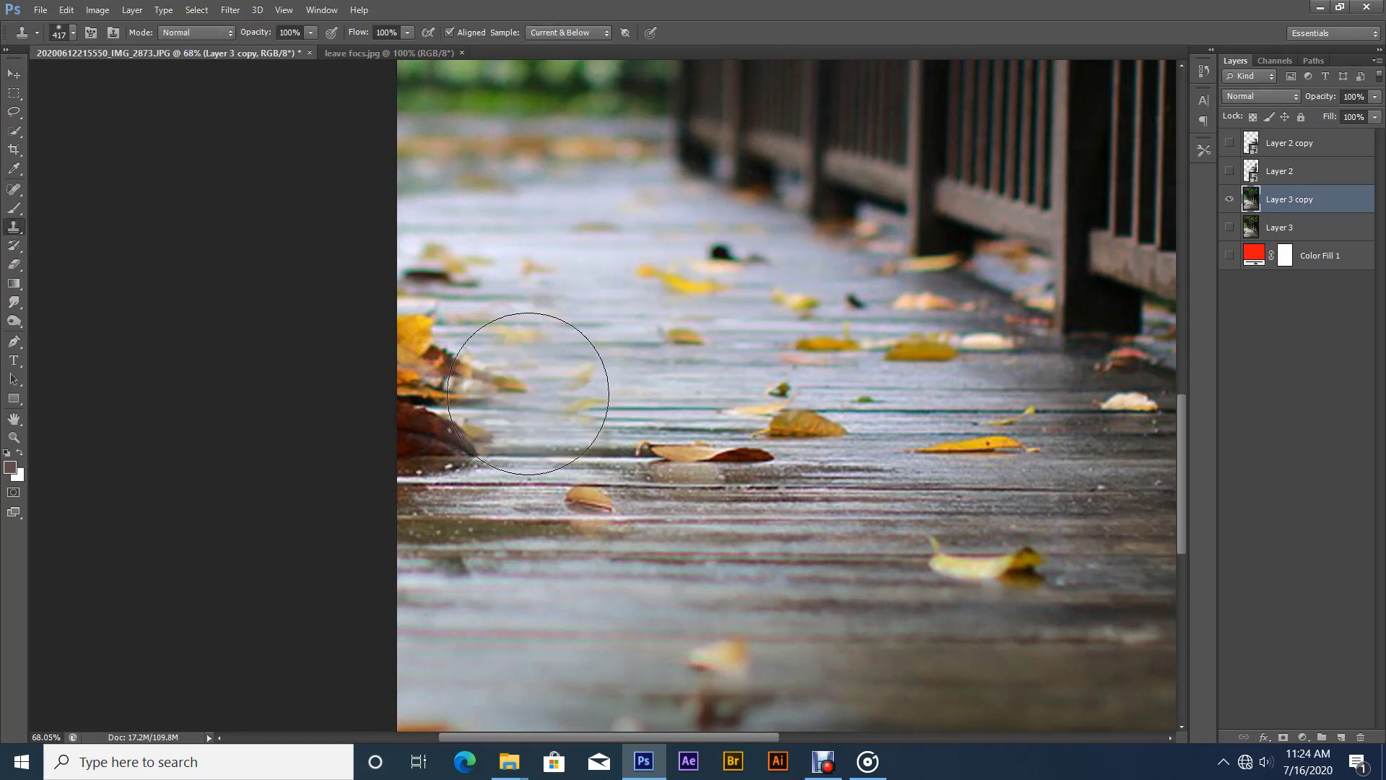
pyautogui.moveTo(507, 387)
pyautogui.mouseDown()
pyautogui.moveTo(433, 363)
pyautogui.moveTo(431, 427)
pyautogui.moveTo(441, 412)
pyautogui.moveTo(427, 373)
pyautogui.moveTo(395, 405)
pyautogui.moveTo(422, 460)
pyautogui.mouseUp()
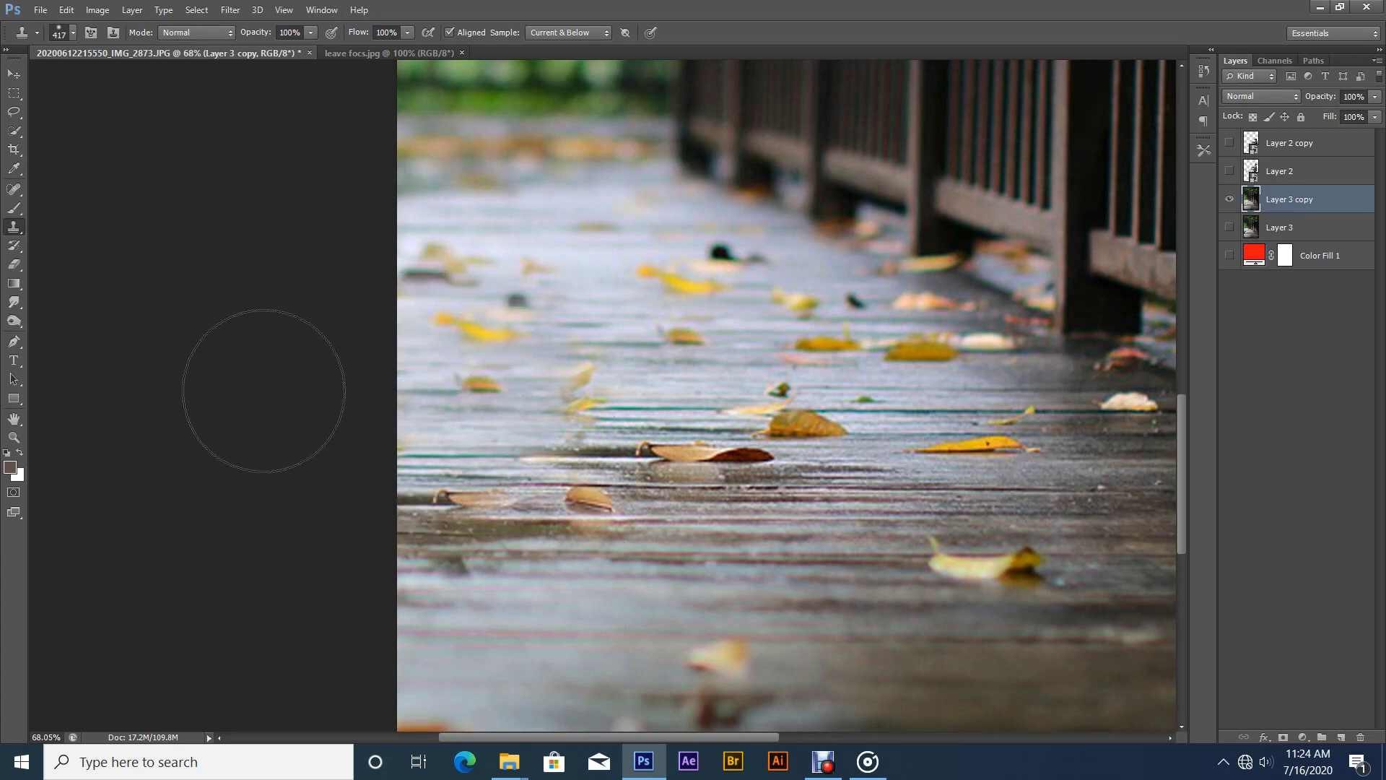
# - Show the man's copy, Layer 2 copy, and examine where his back meets the railing post
pyautogui.moveTo(758, 341); pyautogui.dragTo(705, 368)
pyautogui.rightClick(705, 367)
pyautogui.click(713, 375)
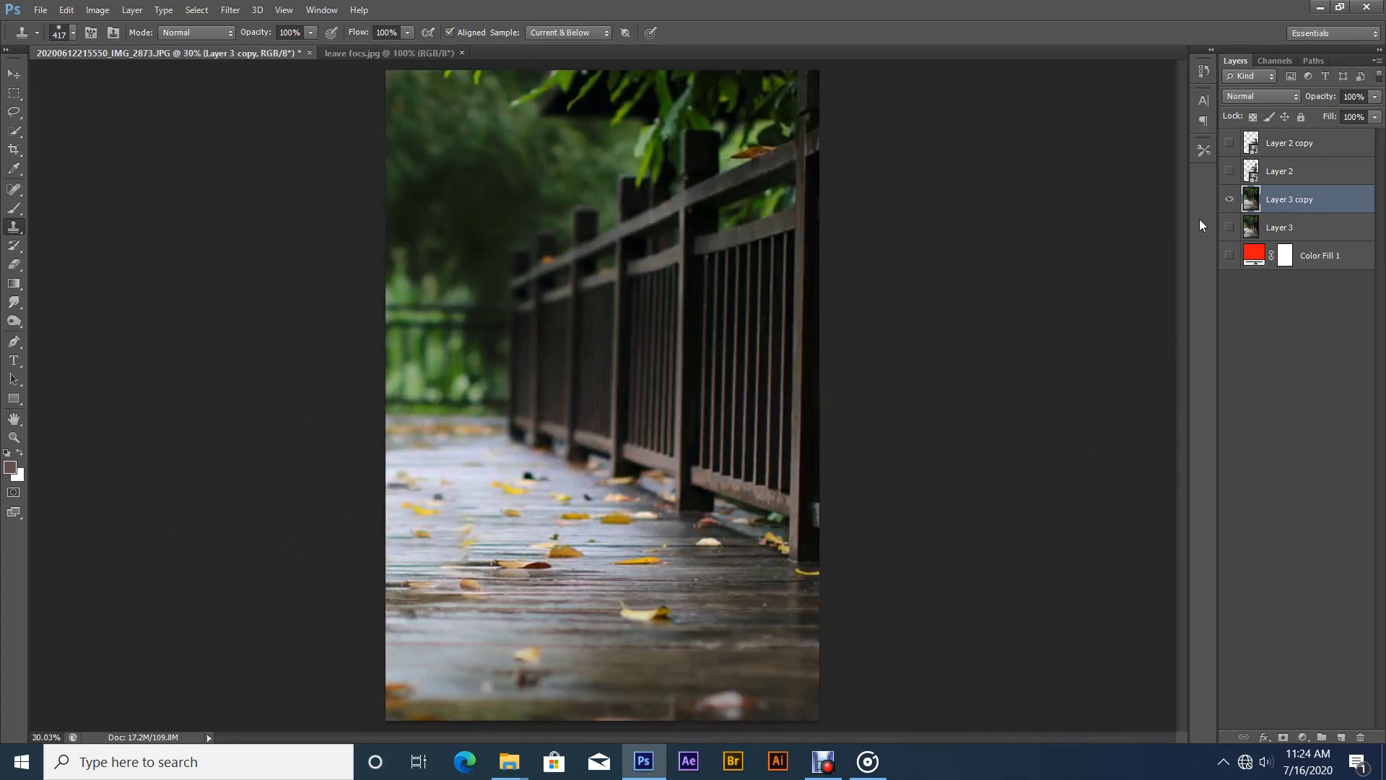
pyautogui.click(1231, 148)
pyautogui.moveTo(827, 456); pyautogui.dragTo(927, 461)
pyautogui.moveTo(928, 461)
pyautogui.mouseDown()
pyautogui.moveTo(705, 465)
pyautogui.moveTo(758, 458)
pyautogui.mouseUp()
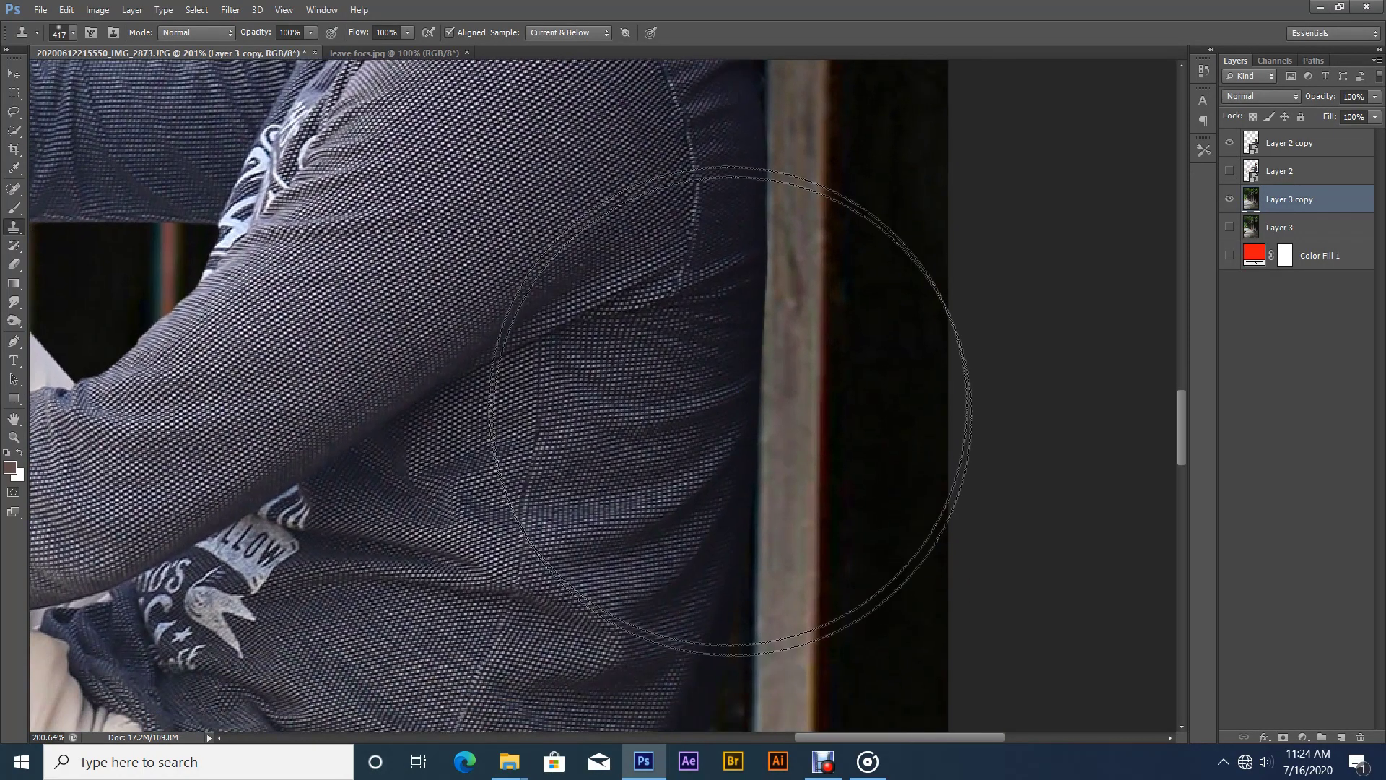
pyautogui.moveTo(745, 379); pyautogui.dragTo(658, 422)
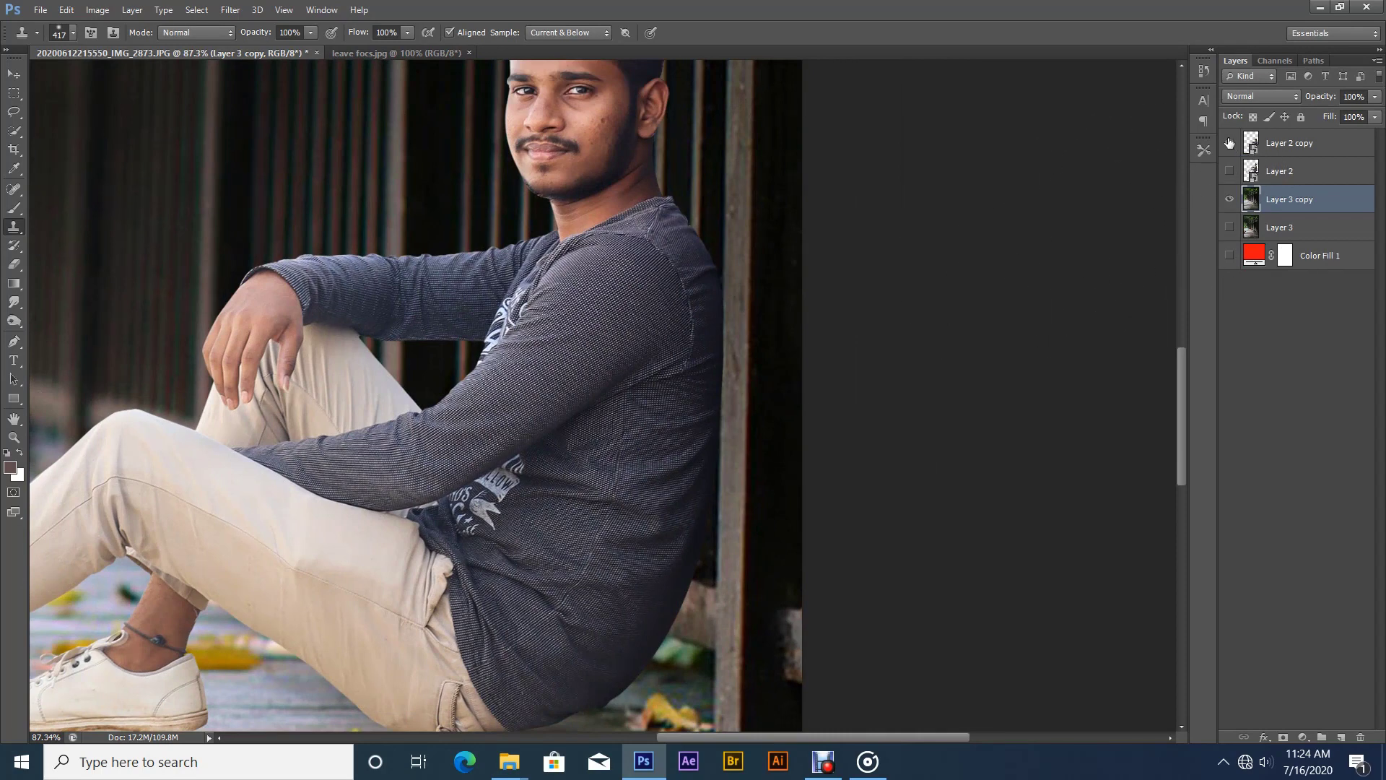
pyautogui.click(1229, 144)
pyautogui.click(1230, 144)
pyautogui.moveTo(684, 384); pyautogui.dragTo(610, 406)
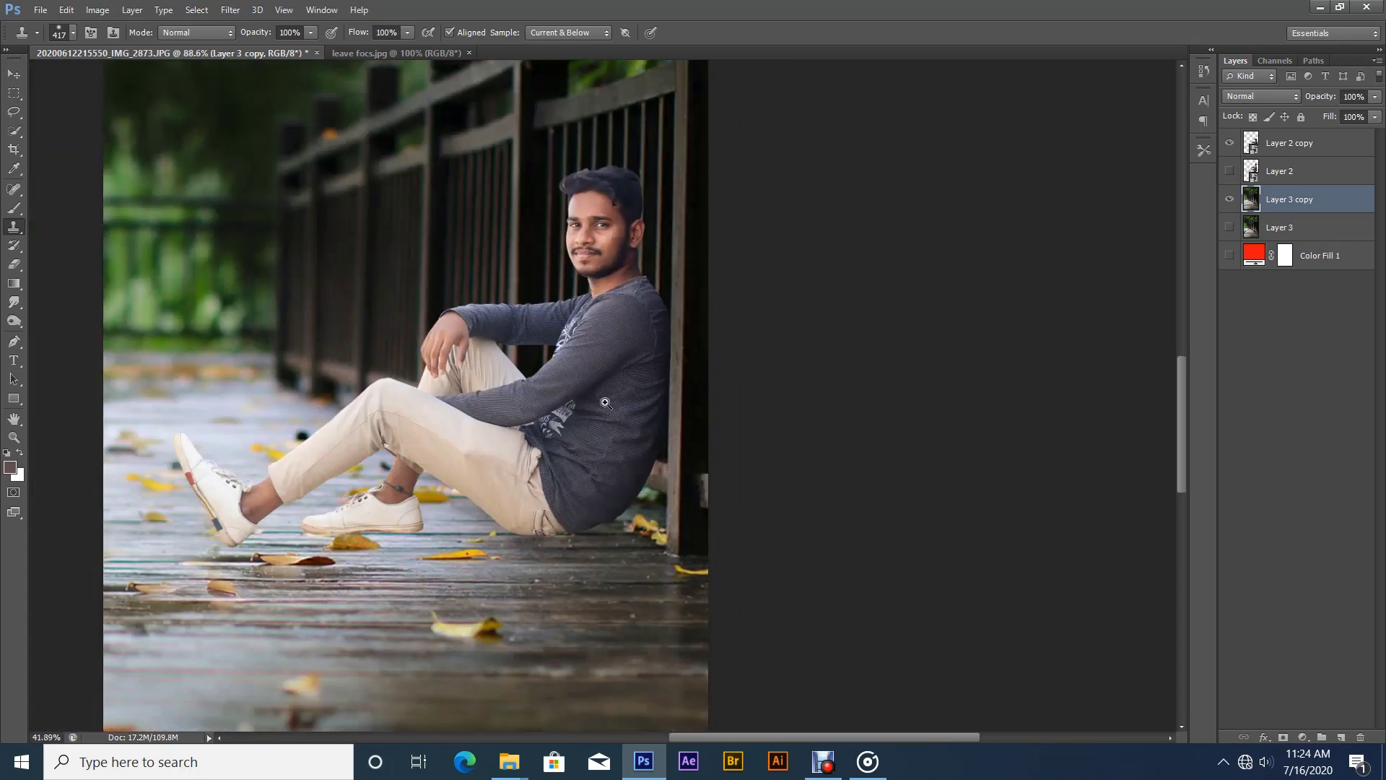
pyautogui.rightClick(610, 406)
pyautogui.click(627, 417)
pyautogui.click(14, 77)
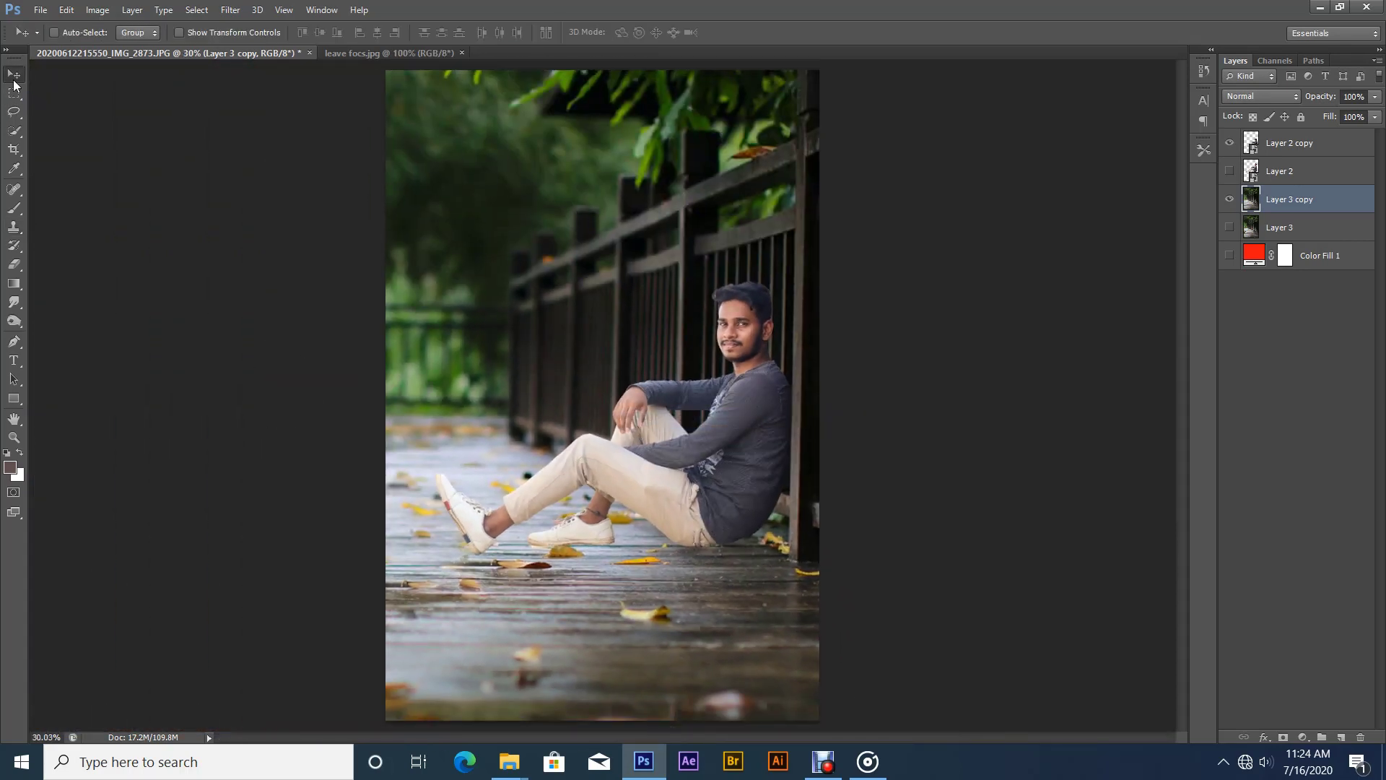
pyautogui.hotkey('ctrl', 't')
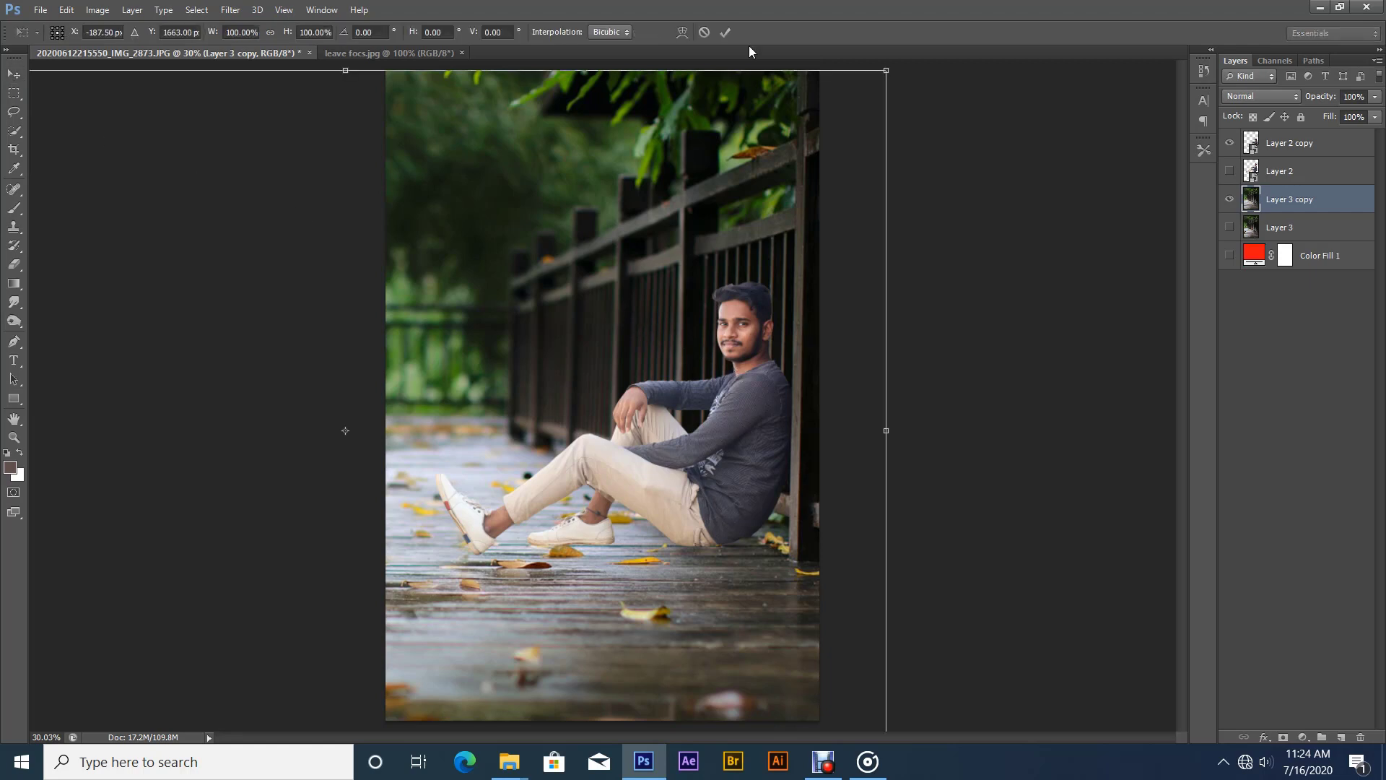
pyautogui.click(703, 33)
# - Rotate the man's copy to -3.38° and shift him so his back overlaps the railing post
pyautogui.click(1284, 153)
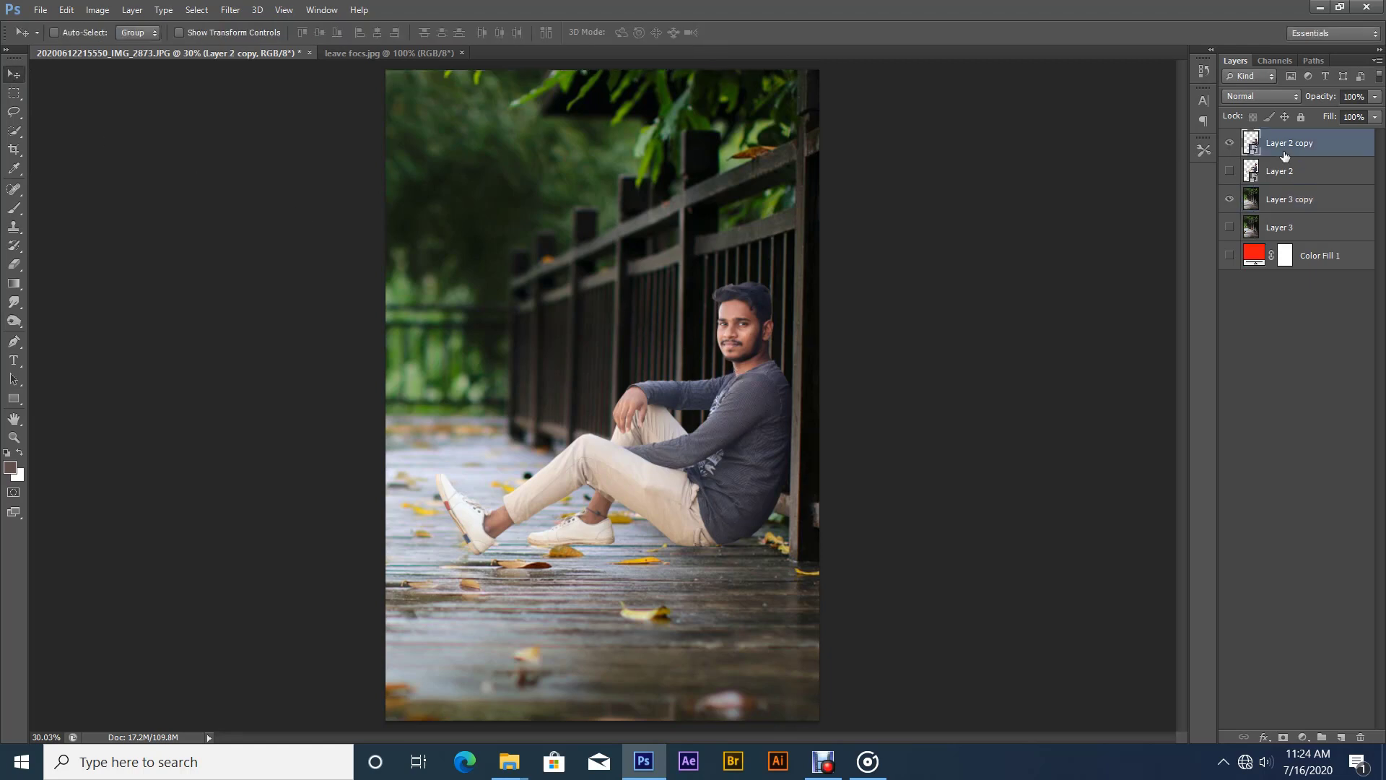
pyautogui.hotkey('ctrl', 't')
pyautogui.scroll(-1, 937, 231)
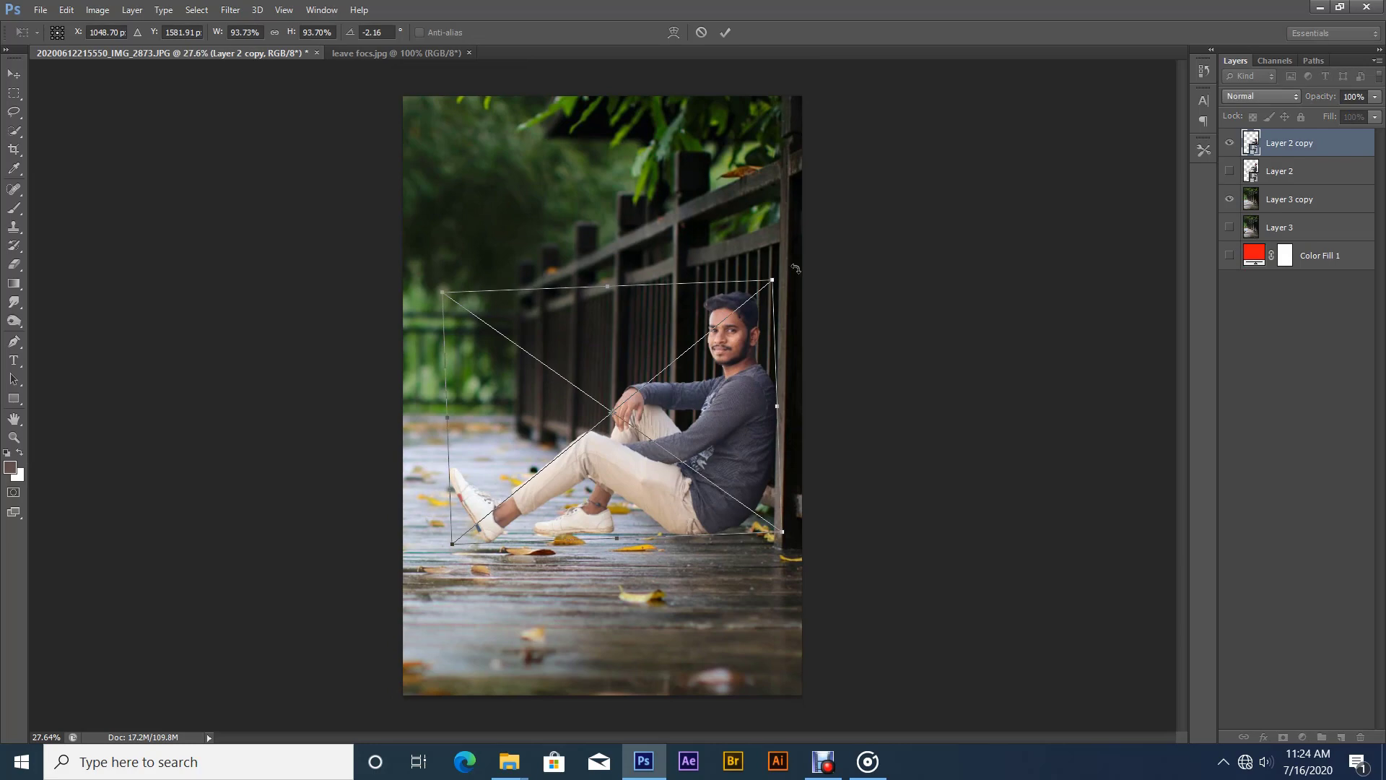
pyautogui.moveTo(795, 262); pyautogui.dragTo(791, 259)
pyautogui.moveTo(740, 418); pyautogui.dragTo(834, 439)
pyautogui.moveTo(809, 515); pyautogui.dragTo(712, 453)
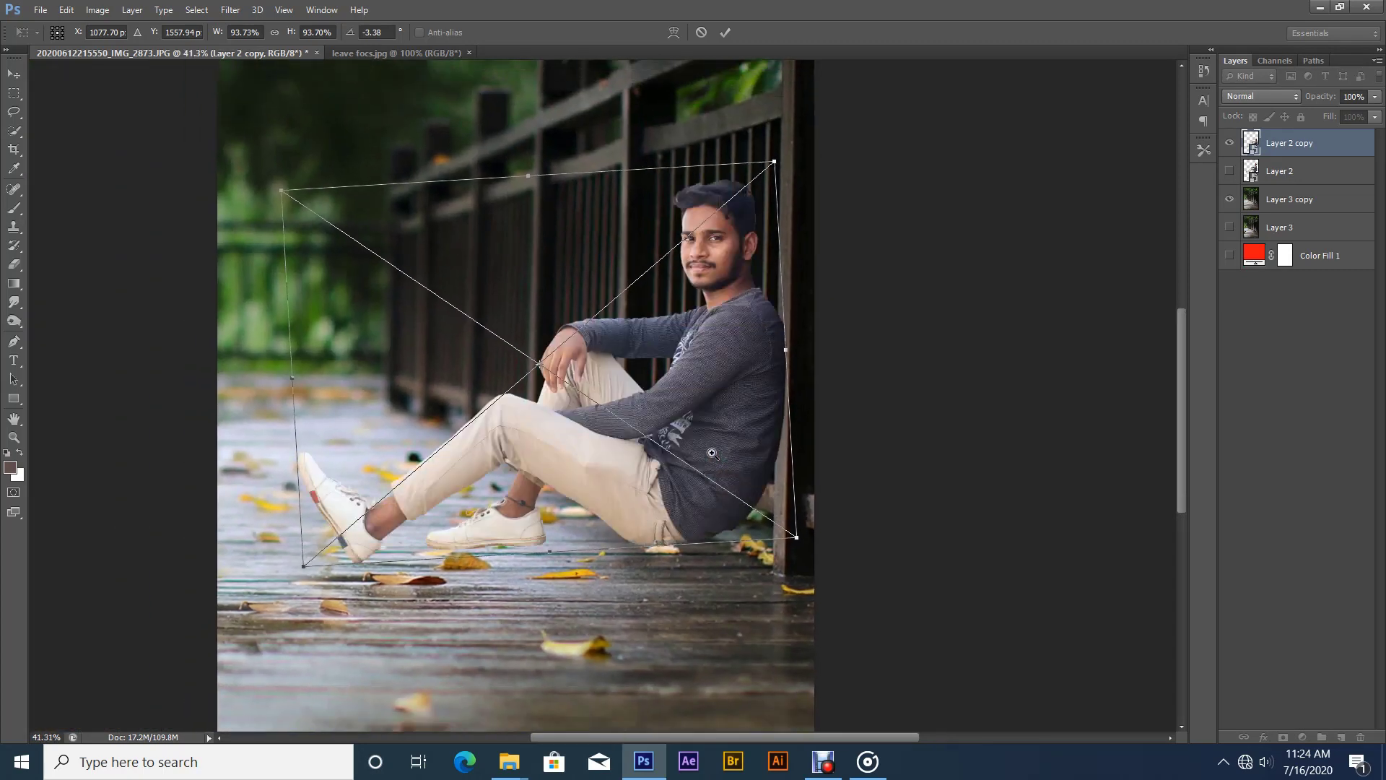
pyautogui.click(726, 34)
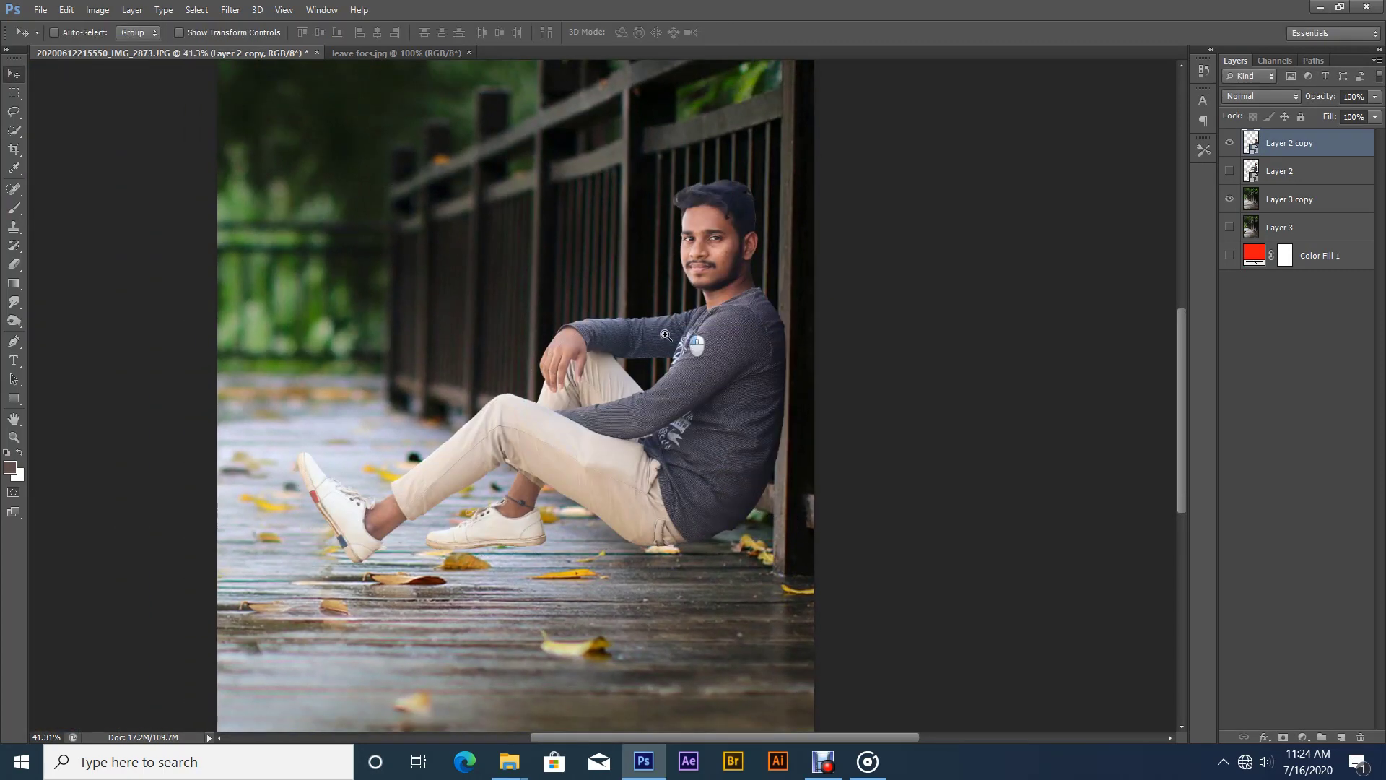
# - Lower the opacity of the man's copy to 23% so the railing post shows through his back
pyautogui.moveTo(692, 337); pyautogui.dragTo(651, 345)
pyautogui.rightClick(652, 344)
pyautogui.click(672, 353)
pyautogui.moveTo(829, 452); pyautogui.dragTo(934, 468)
pyautogui.moveTo(429, 139); pyautogui.dragTo(437, 222)
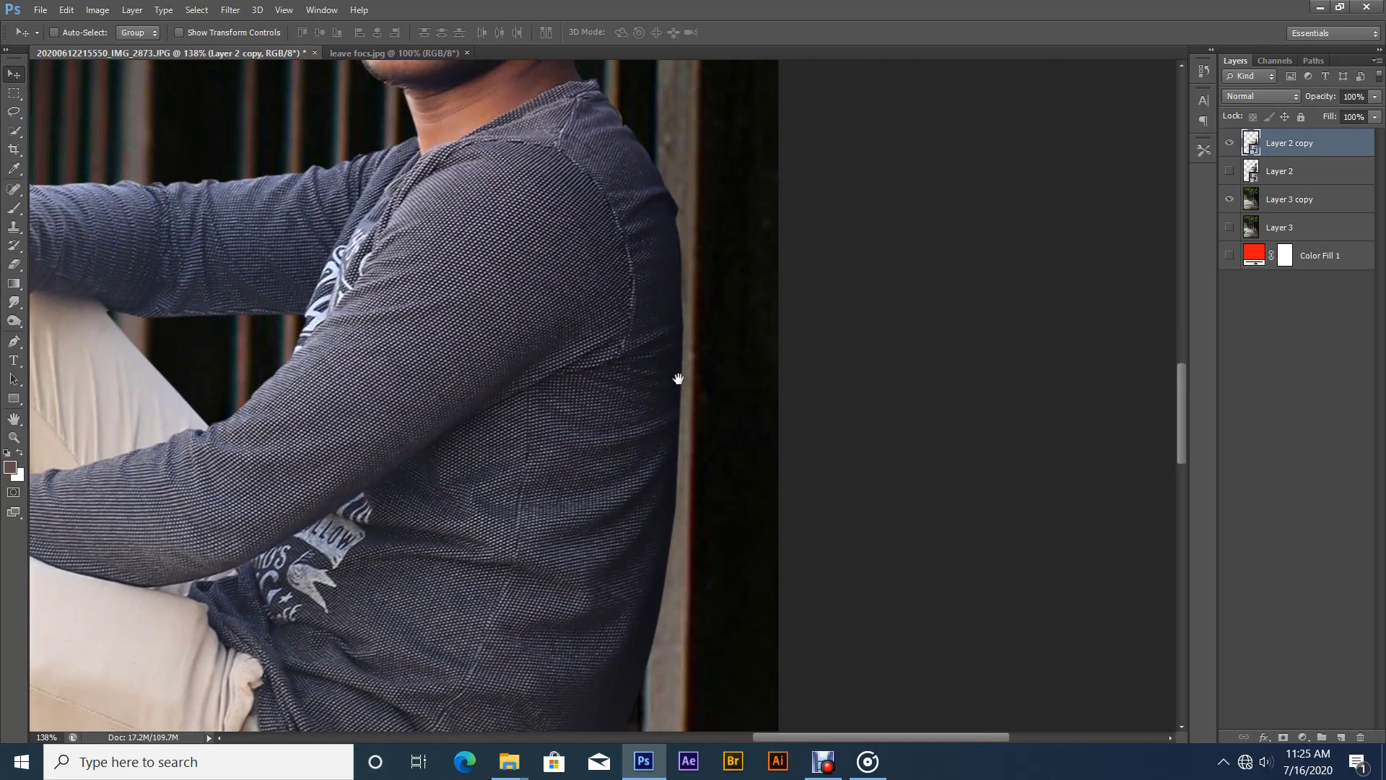
pyautogui.moveTo(688, 371); pyautogui.dragTo(671, 371)
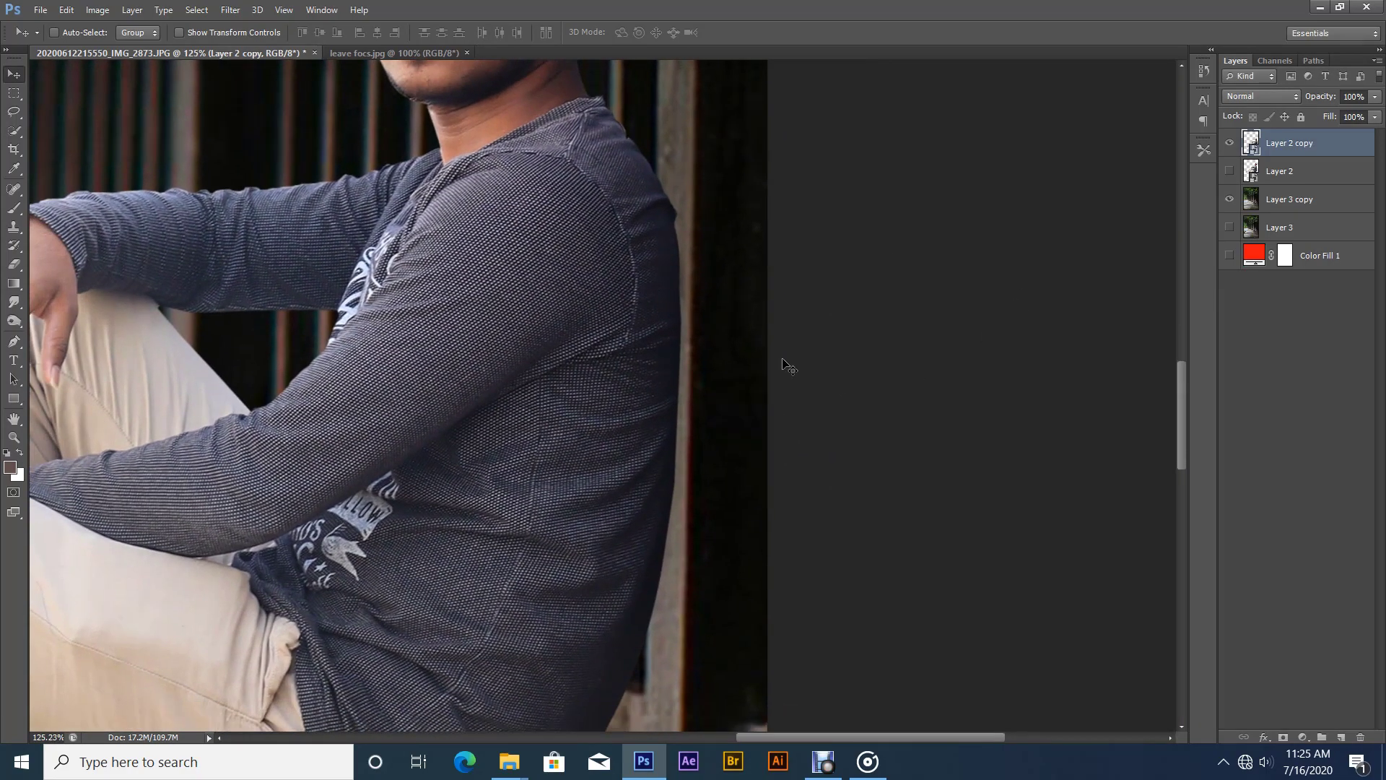
pyautogui.click(1377, 101)
pyautogui.moveTo(1332, 113); pyautogui.dragTo(1324, 113)
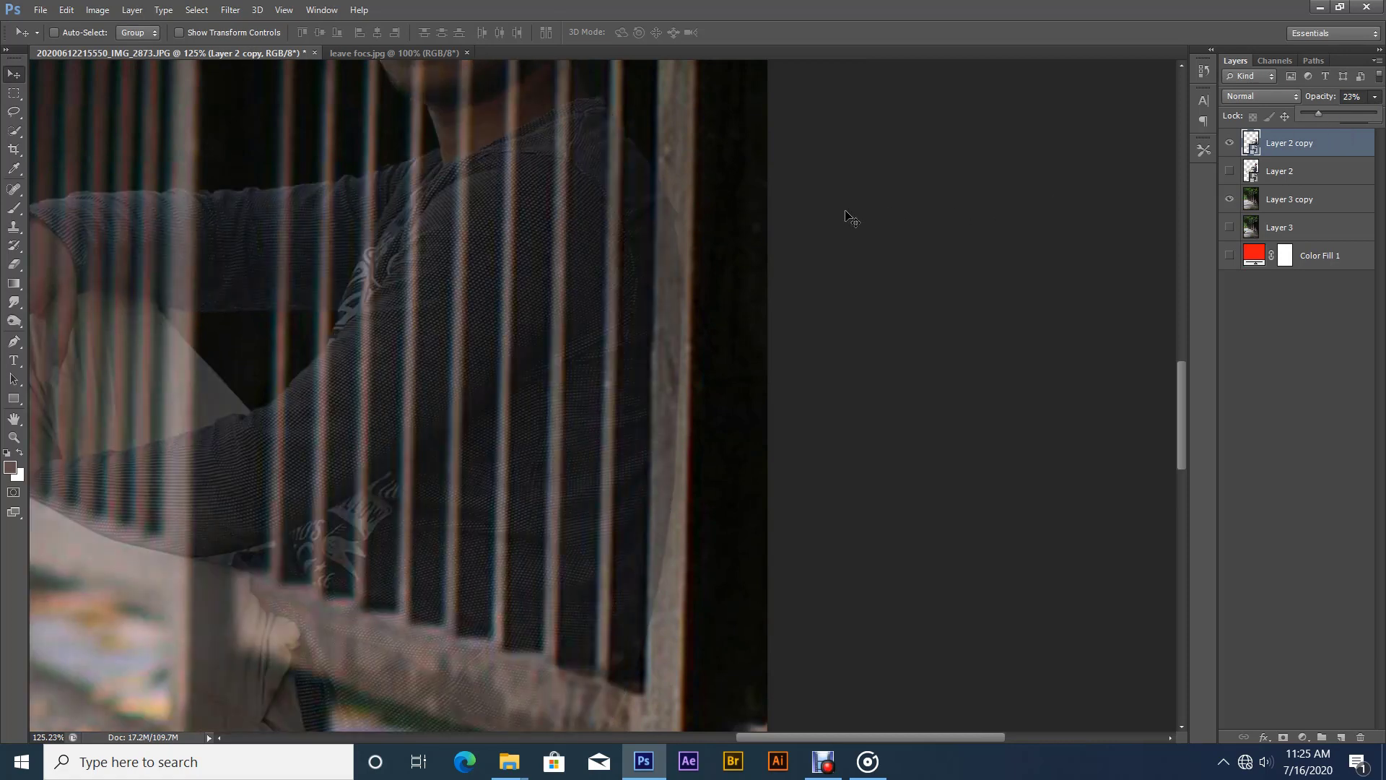
# - Draw a closed Pen path along the post's inner edge and around the part of the man's back overlapping it
pyautogui.moveTo(638, 218); pyautogui.dragTo(687, 234)
pyautogui.moveTo(478, 281); pyautogui.dragTo(462, 289)
pyautogui.click(13, 338)
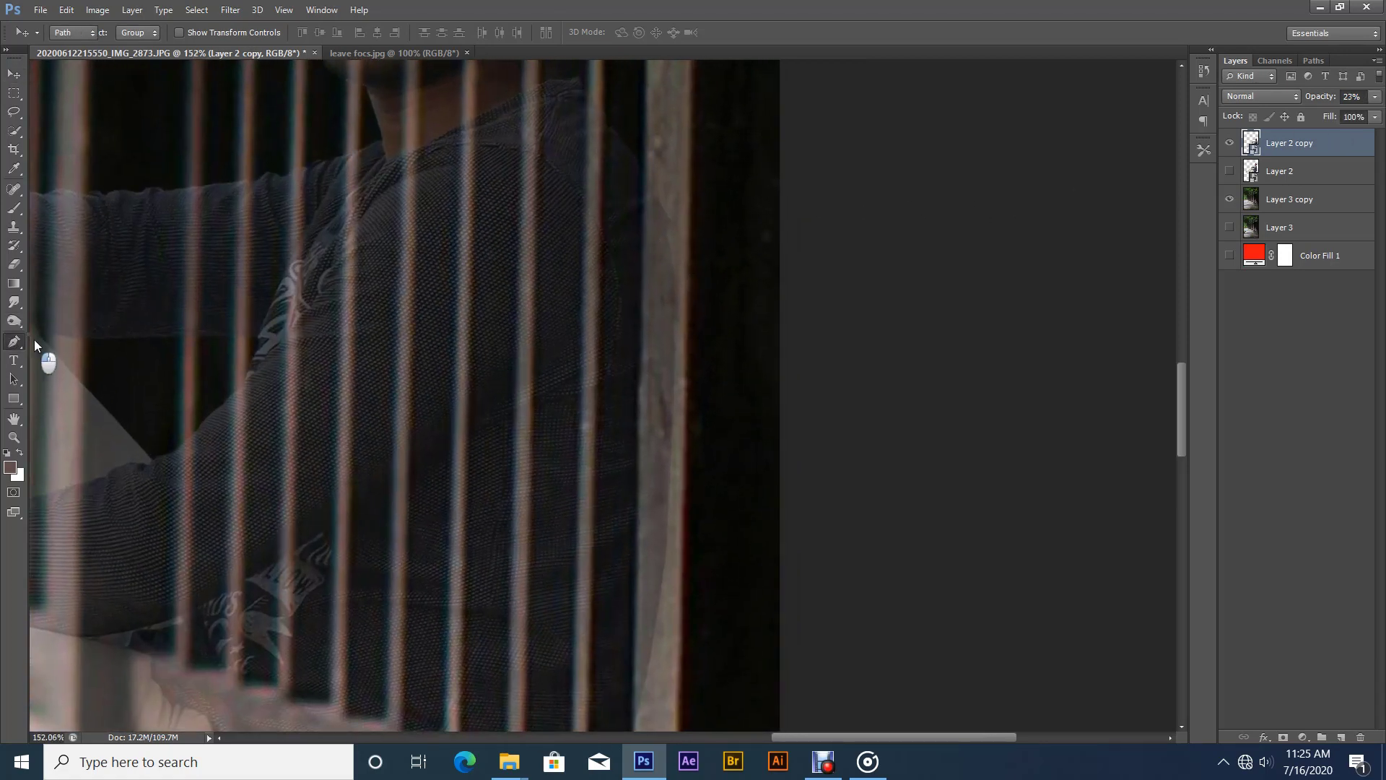
pyautogui.moveTo(591, 211); pyautogui.dragTo(668, 182)
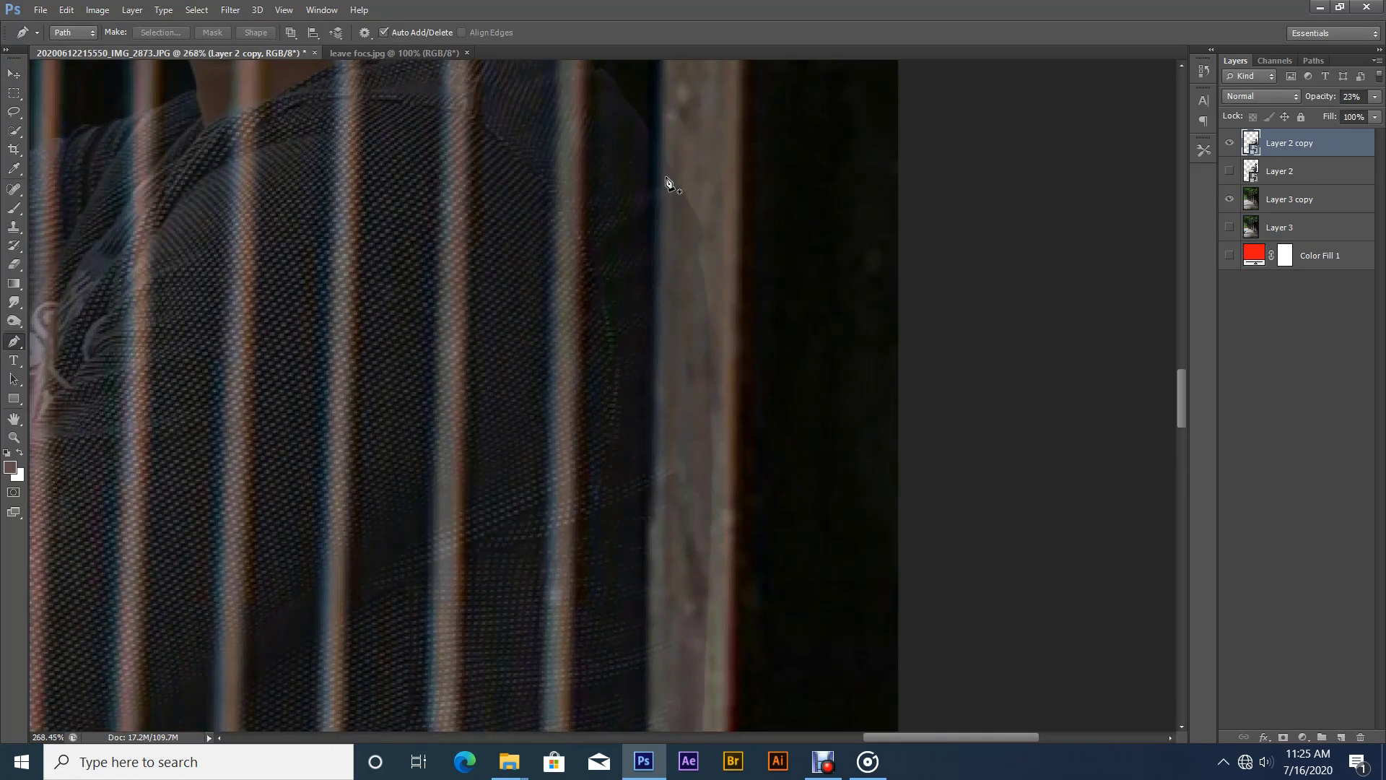
pyautogui.moveTo(656, 122); pyautogui.dragTo(650, 503)
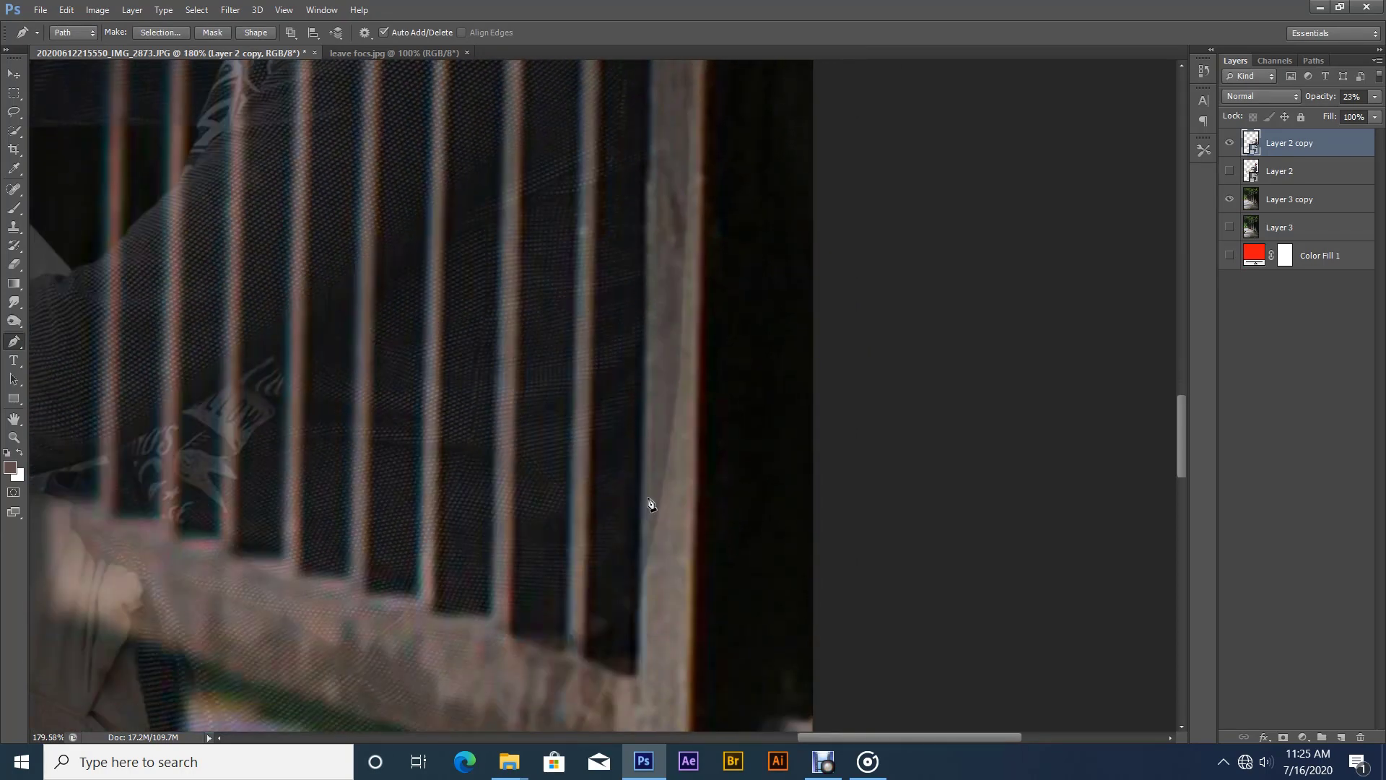
pyautogui.click(642, 579)
pyautogui.hotkey('ctrl', 'alt', 'z')
pyautogui.click(641, 604)
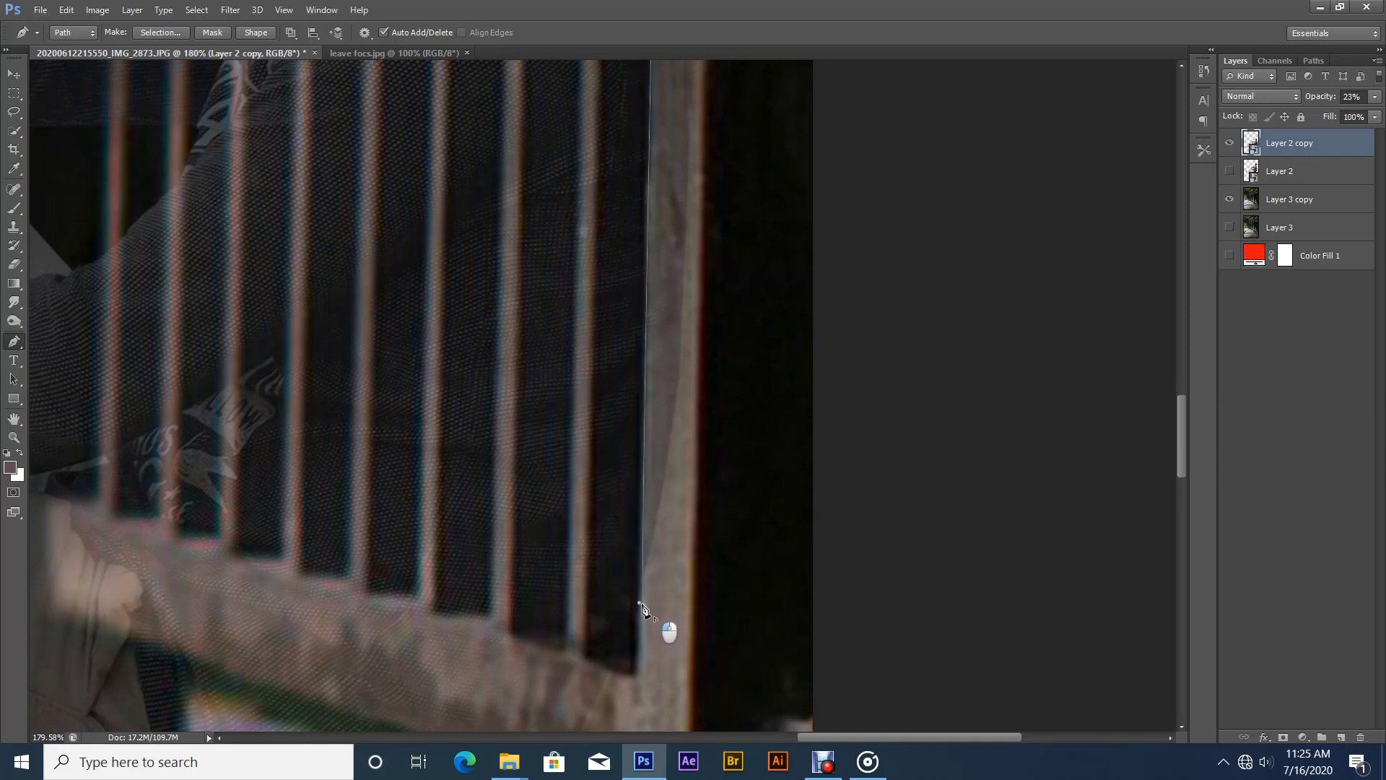
pyautogui.moveTo(716, 439); pyautogui.dragTo(722, 405)
pyautogui.moveTo(723, 350); pyautogui.dragTo(723, 293)
pyautogui.scroll(-1, 729, 289)
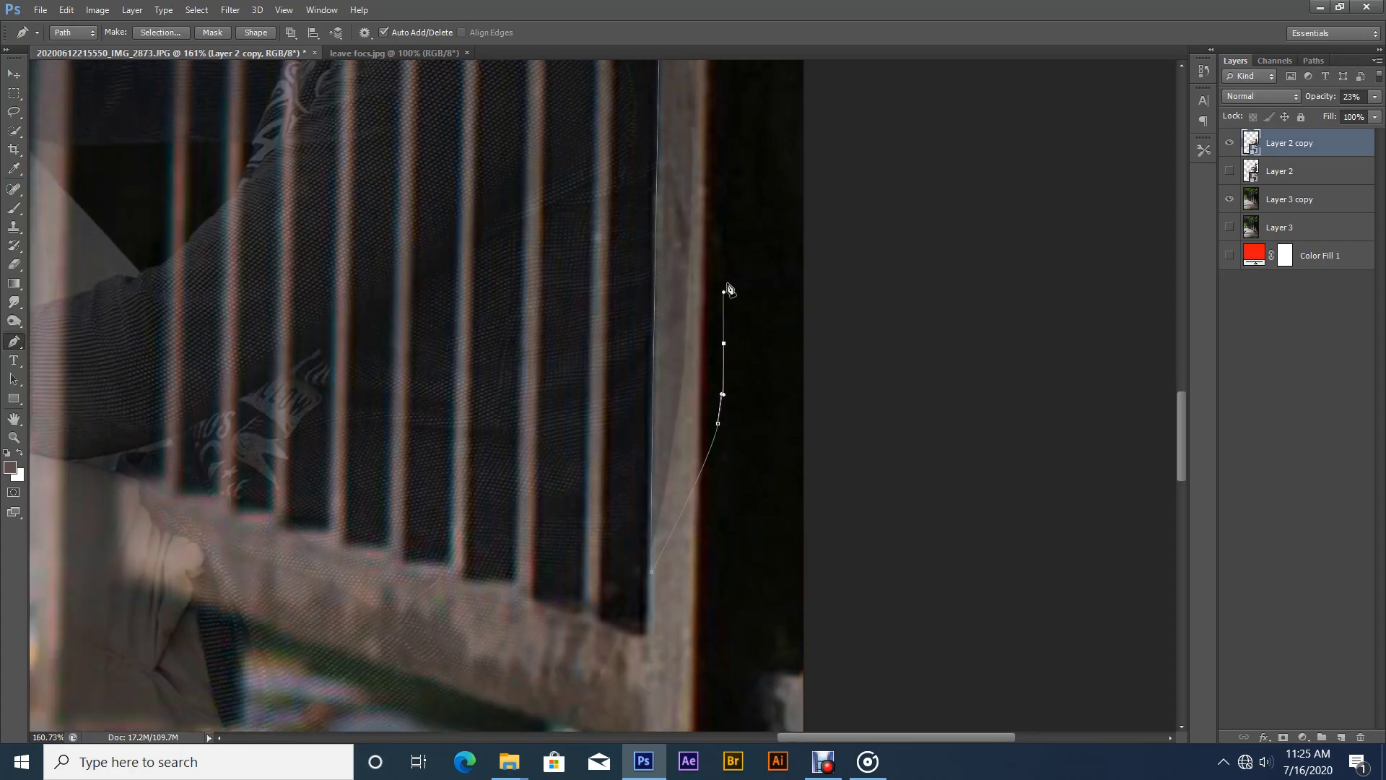
pyautogui.moveTo(706, 197); pyautogui.dragTo(724, 449)
pyautogui.moveTo(761, 322); pyautogui.dragTo(756, 279)
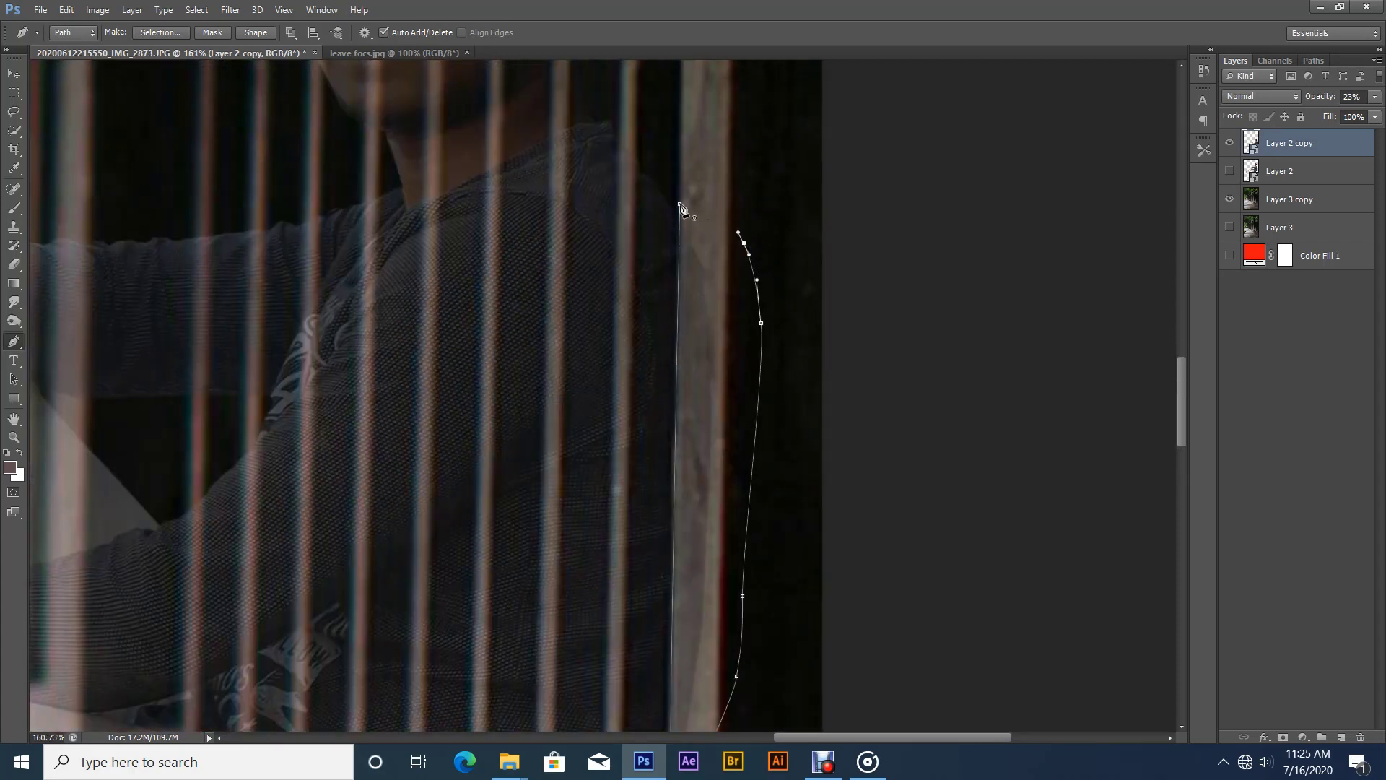
# - Rasterize the man's copy, Layer 2 copy, and restore its opacity to 100%
pyautogui.scroll(-3, 729, 345)
pyautogui.rightClick(1276, 140)
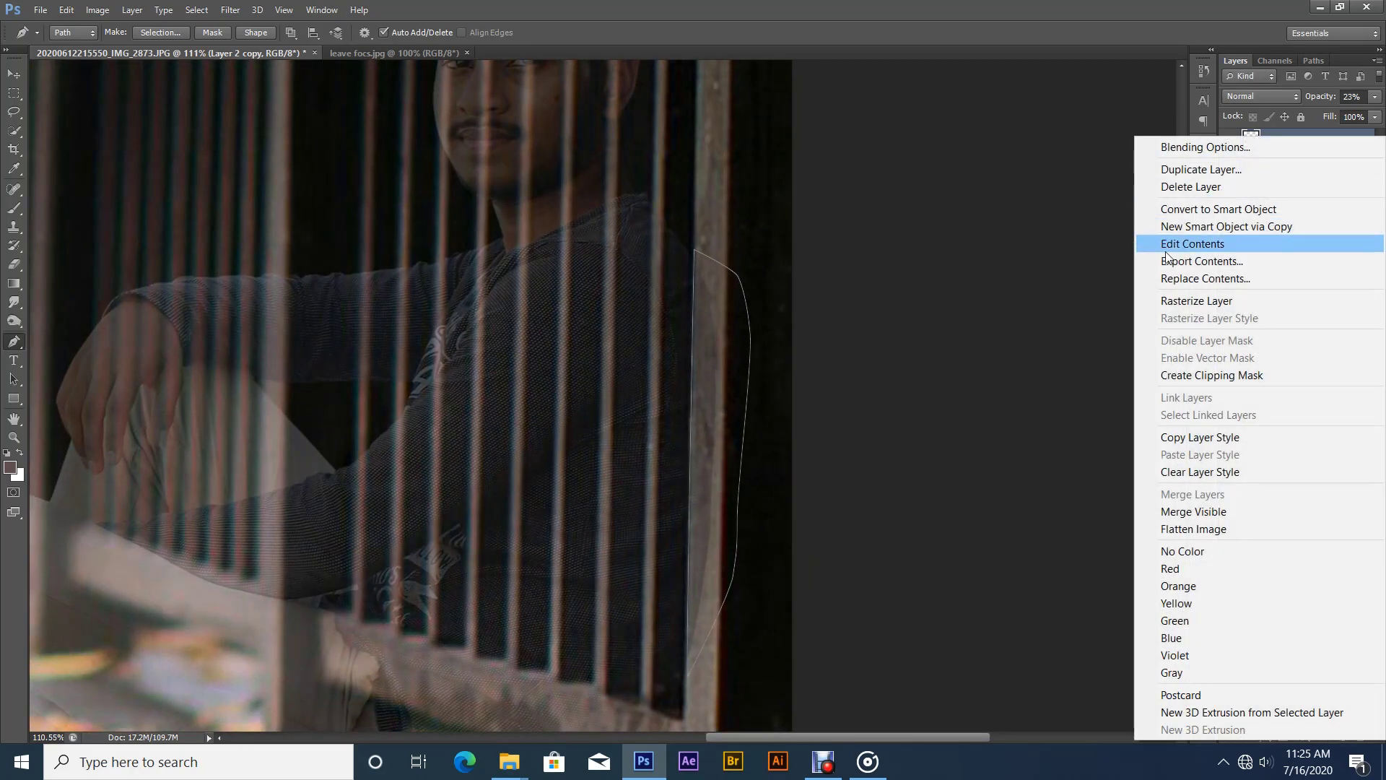
pyautogui.click(1198, 297)
pyautogui.scroll(-1, 765, 403)
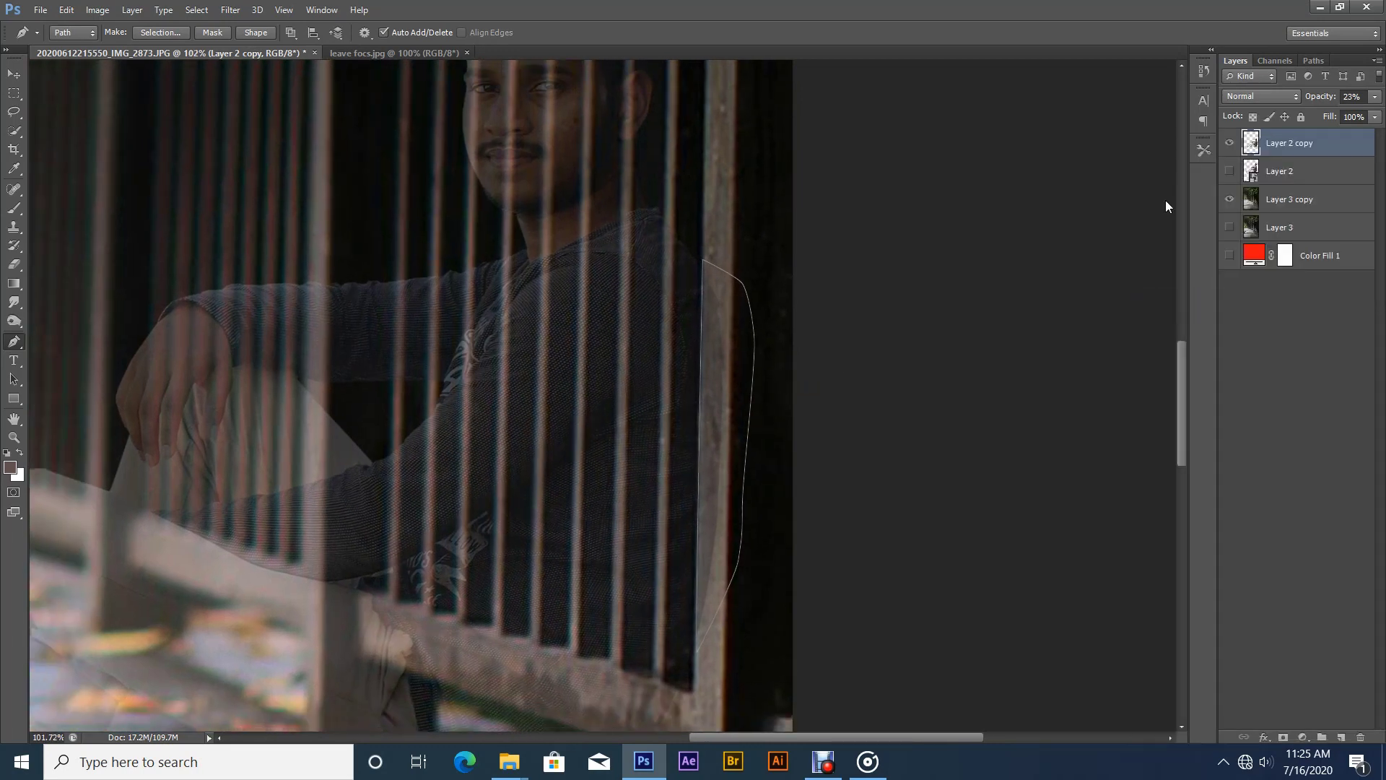
pyautogui.click(1376, 98)
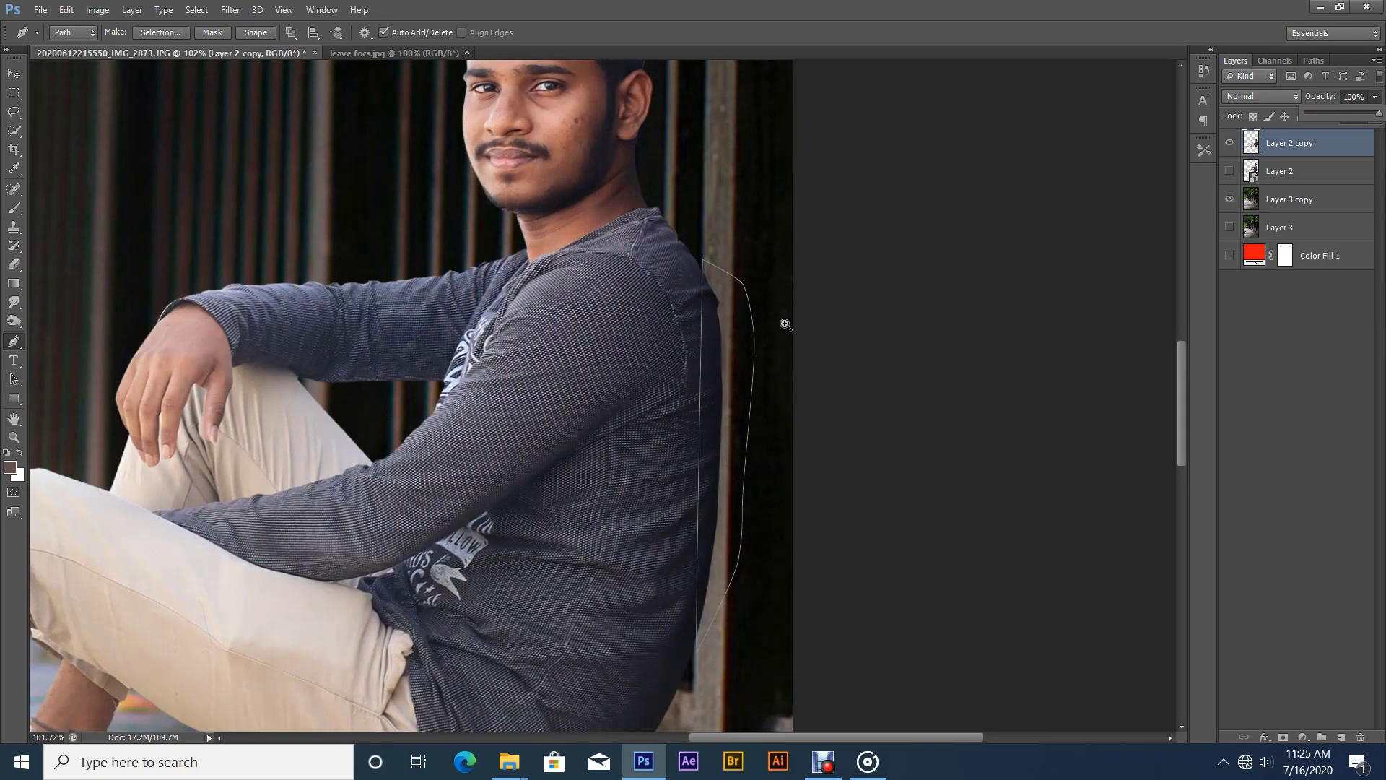
# - Turn the path into a selection, copy that post area from Layer 3 copy to a new layer, and move the man's copy beneath it
pyautogui.scroll(-3, 731, 357)
pyautogui.hotkey('ctrl', 'Return')
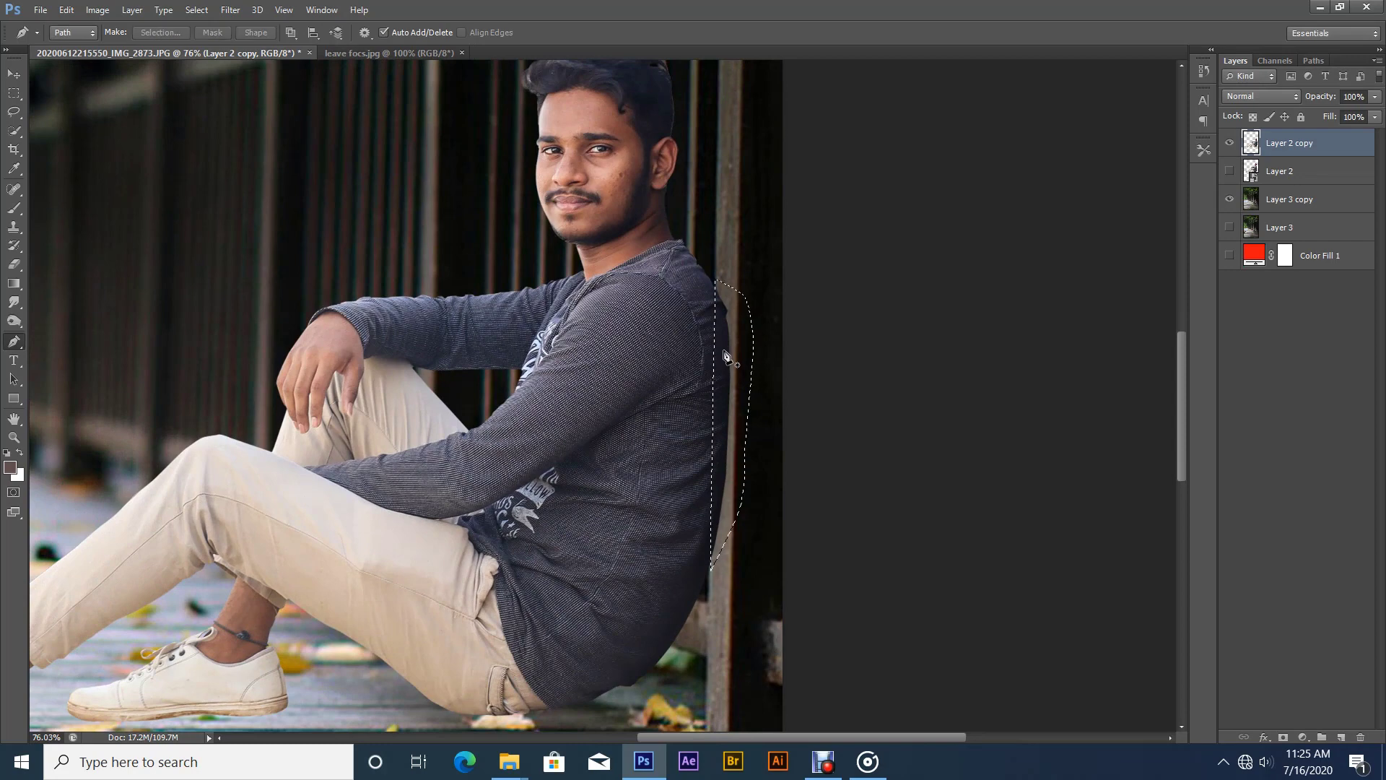
pyautogui.scroll(-2, 727, 356)
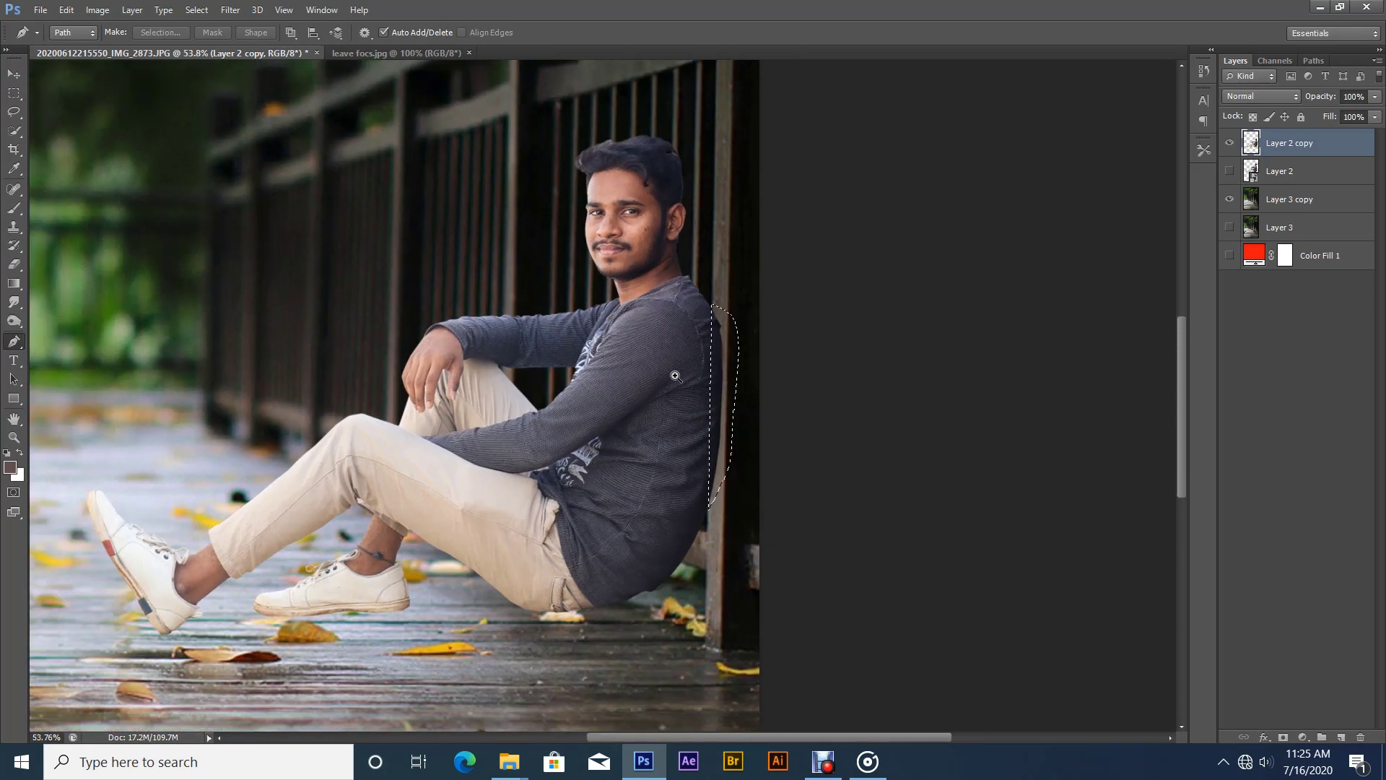
pyautogui.click(1257, 200)
pyautogui.hotkey('ctrl', 'j')
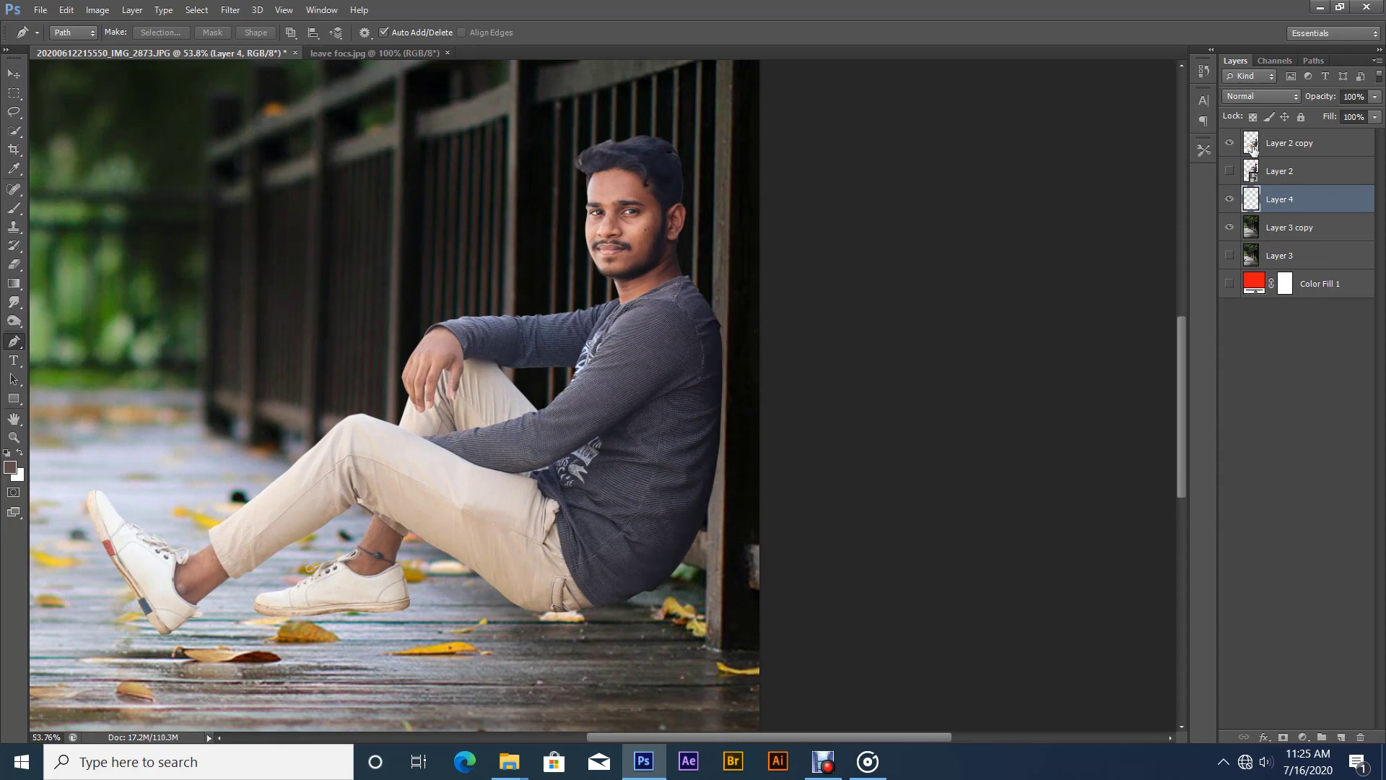
pyautogui.moveTo(1252, 148); pyautogui.dragTo(1242, 208)
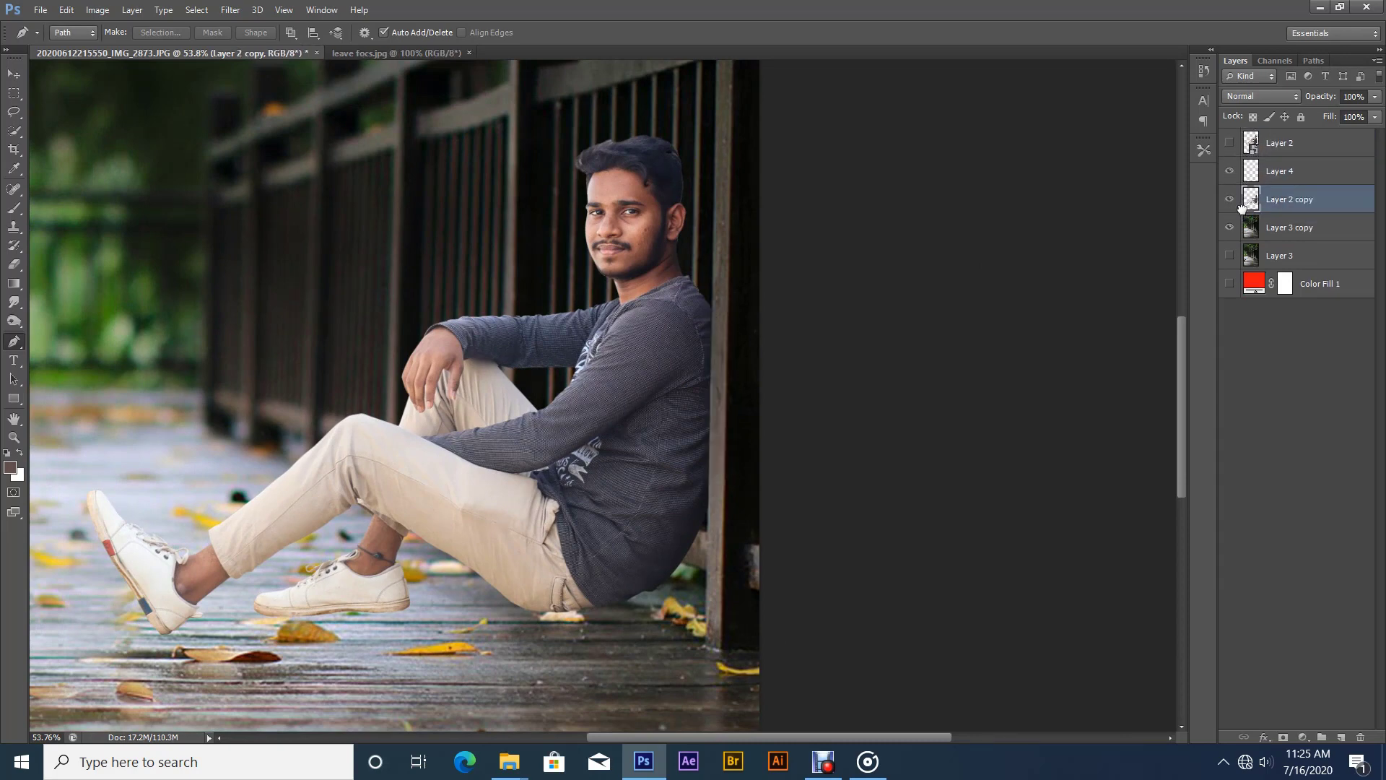
pyautogui.keyDown('alt'); pyautogui.click(570, 415); pyautogui.keyUp('alt')
pyautogui.rightClick(633, 385)
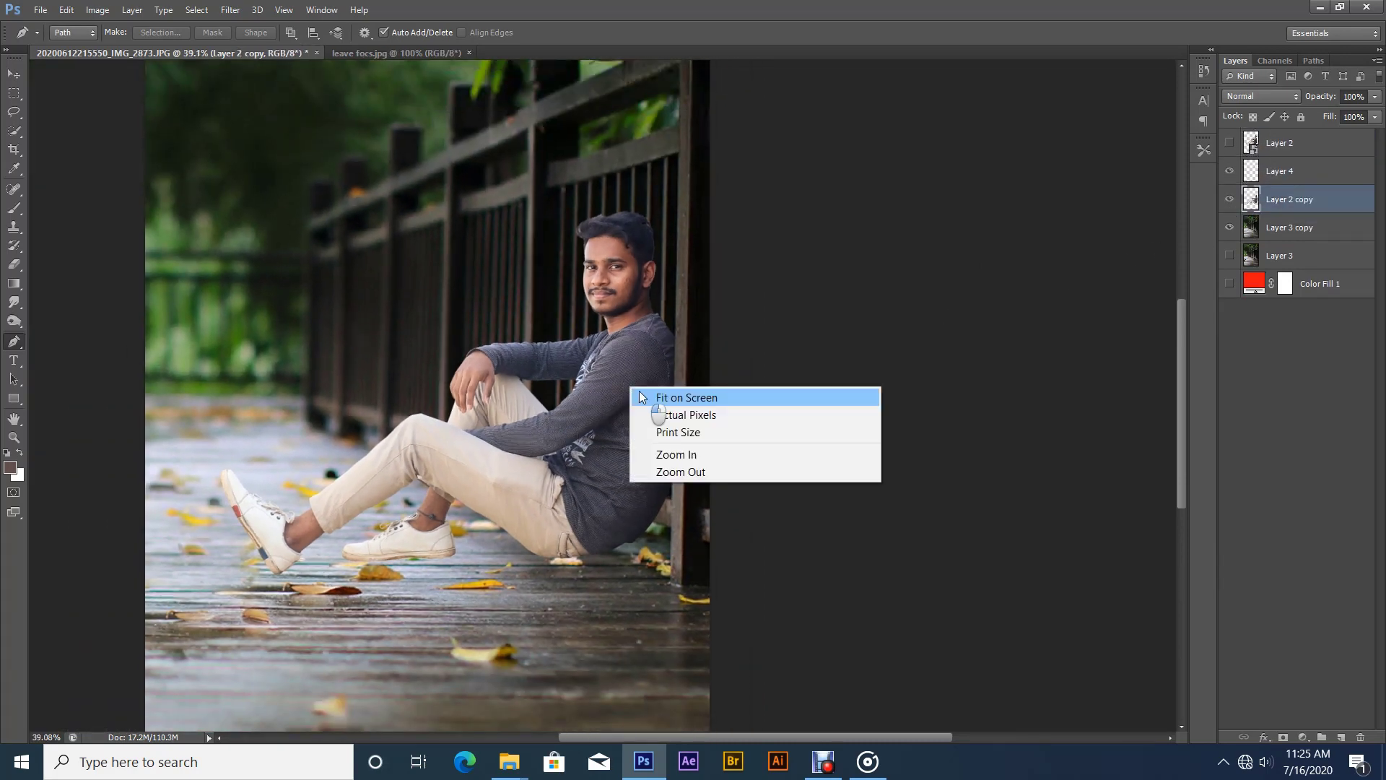
pyautogui.click(672, 397)
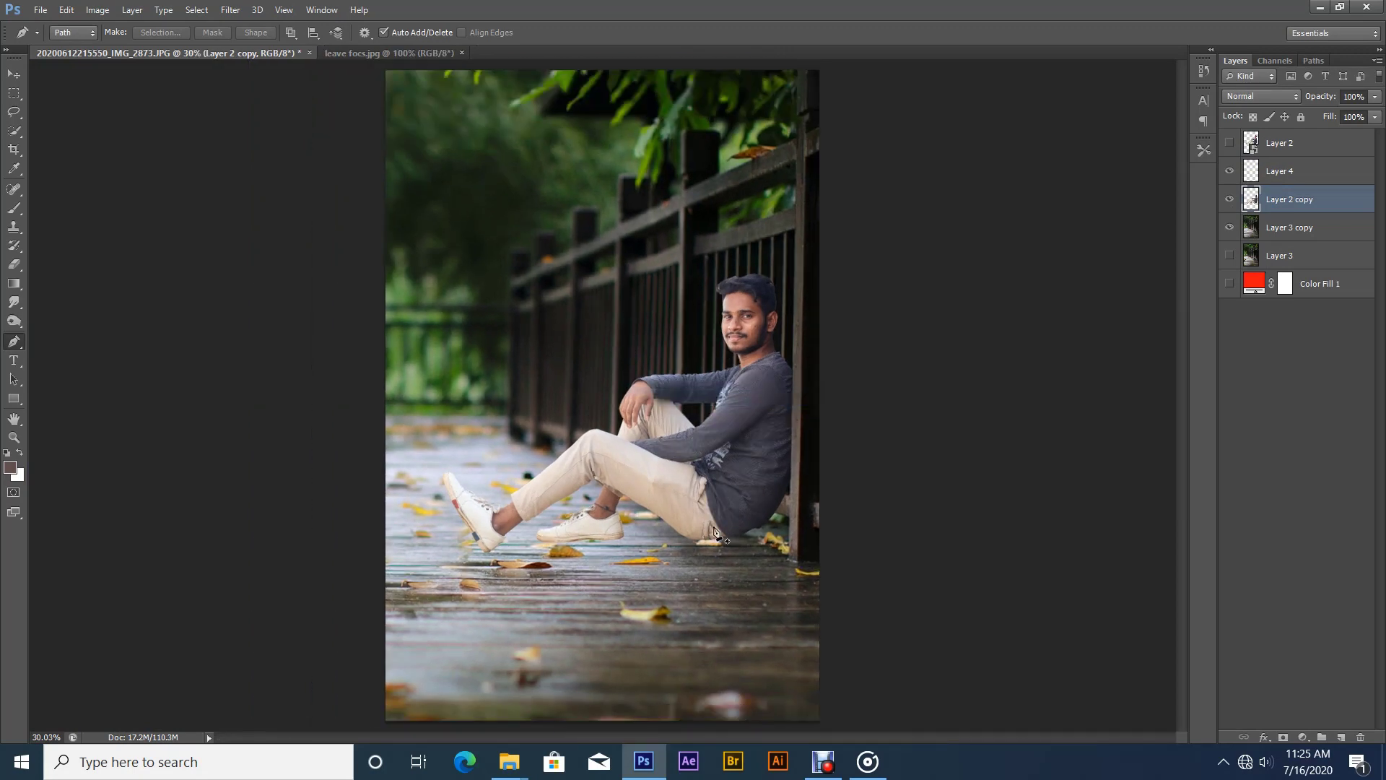
# - Clone clean deck over the pale leaf beneath the man's hip using the Clone Stamp
pyautogui.click(1292, 235)
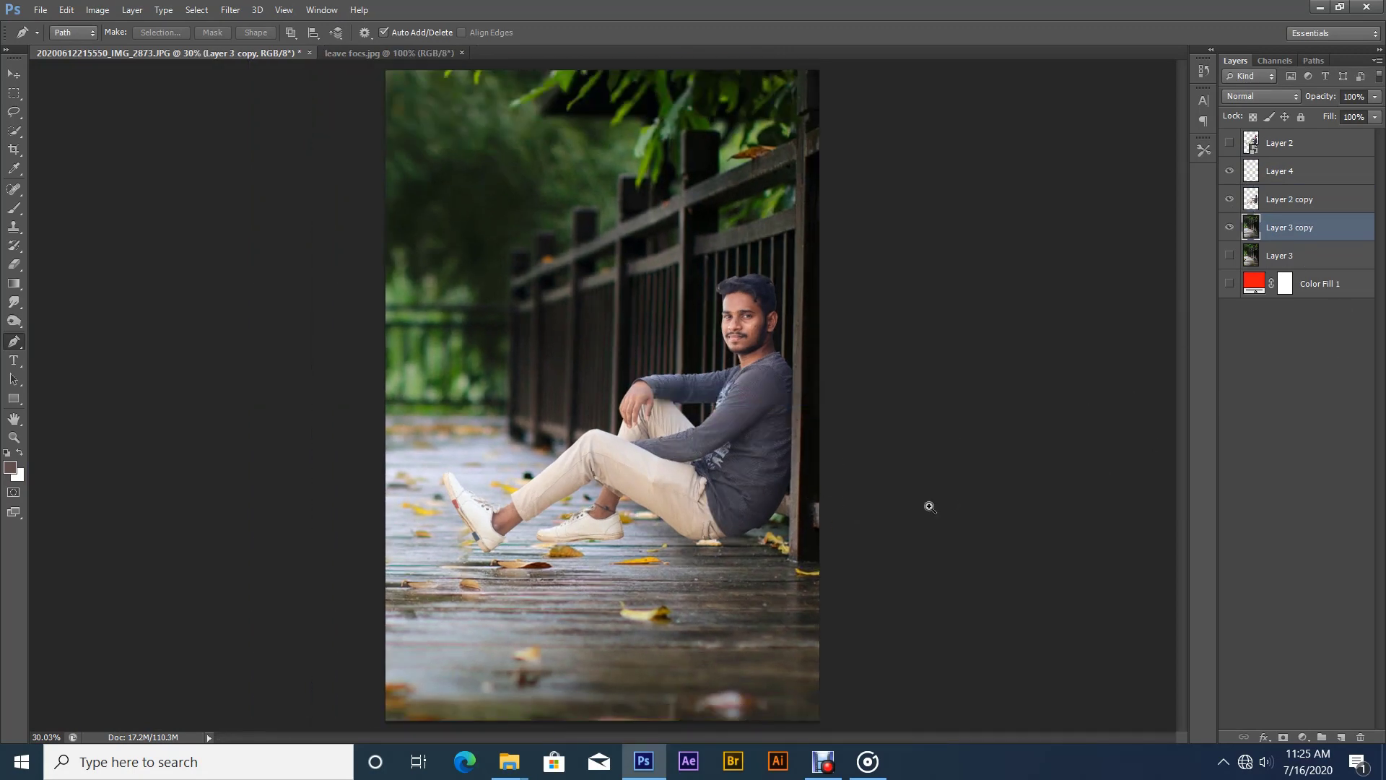
pyautogui.scroll(5, 713, 553)
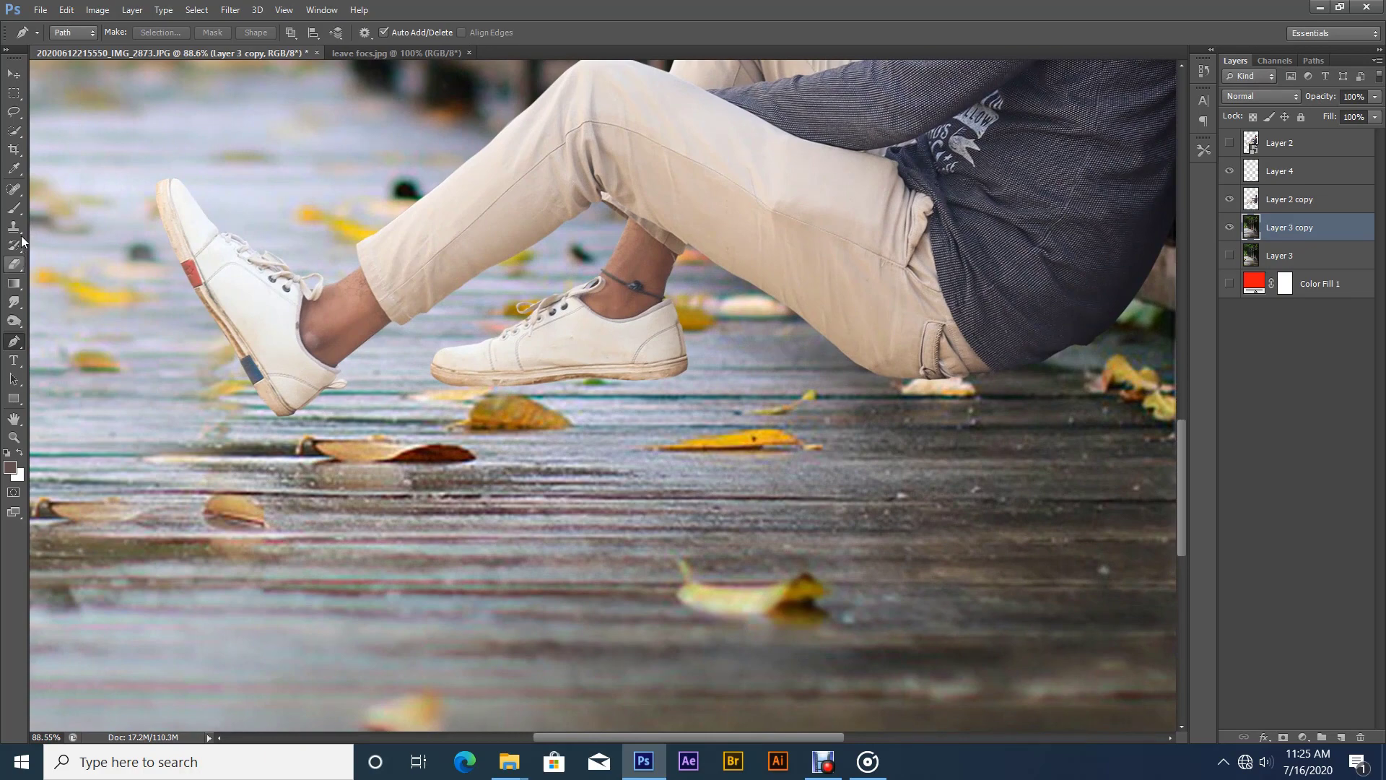
pyautogui.click(20, 234)
pyautogui.rightClick(10, 227)
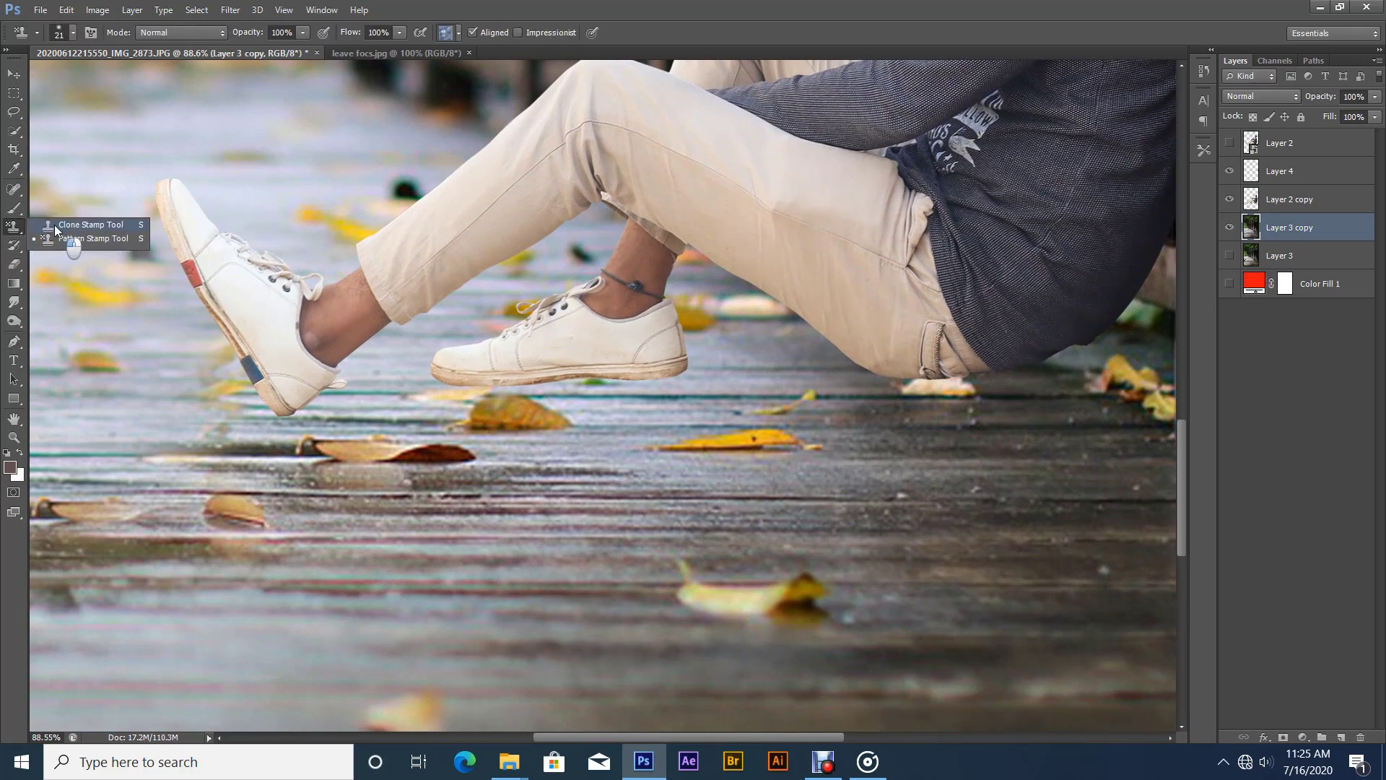
pyautogui.click(58, 225)
pyautogui.moveTo(791, 516); pyautogui.dragTo(704, 506)
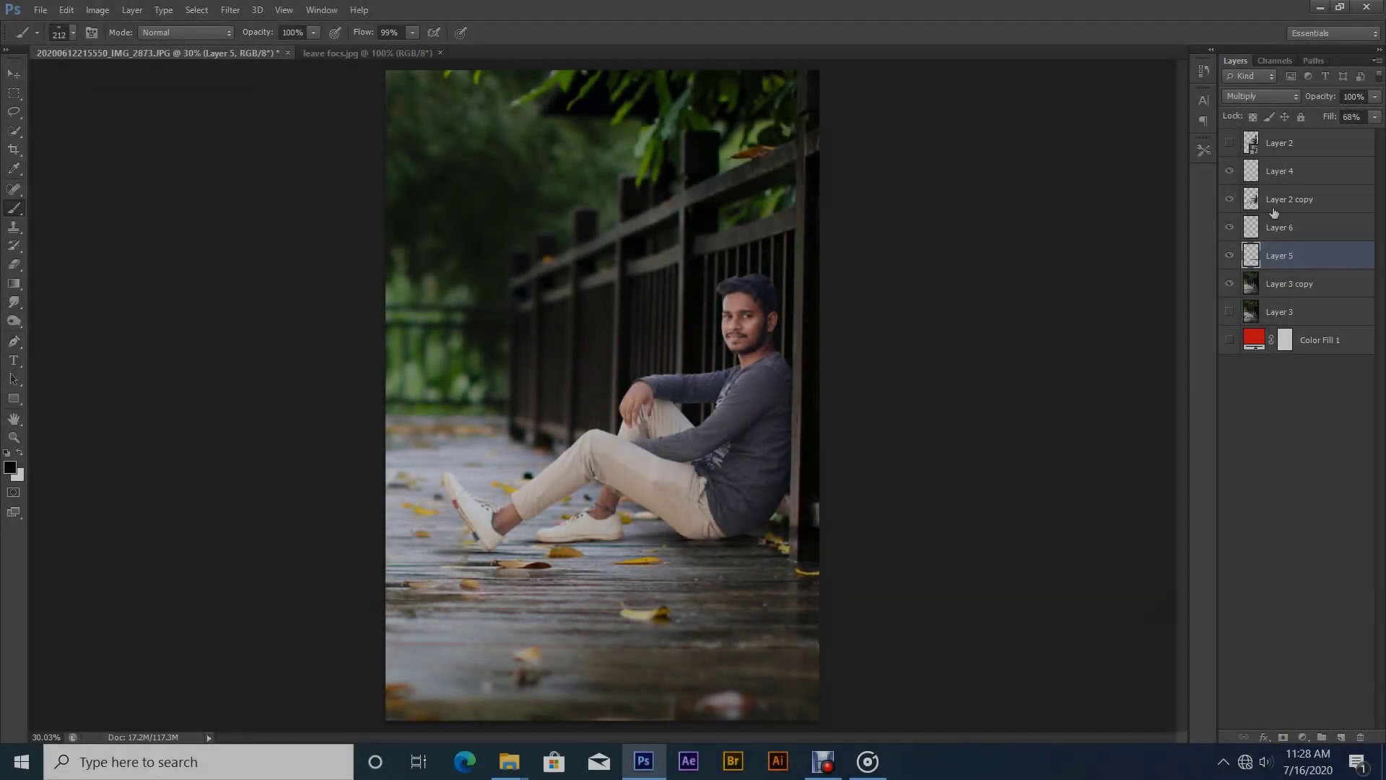
# - Load the outline of the man's copy as a selection and add a new layer directly above it
pyautogui.click(1254, 204)
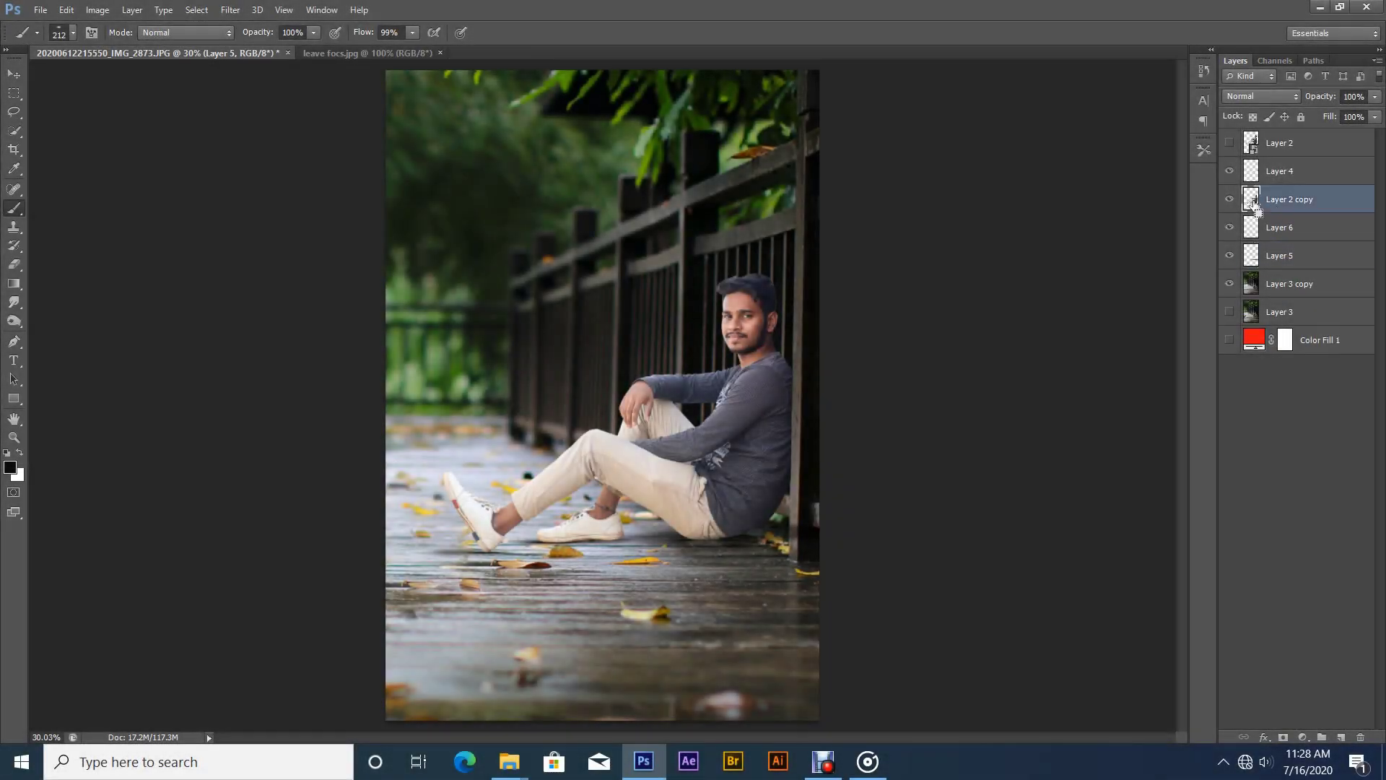
pyautogui.keyDown('ctrl'); pyautogui.click(1253, 203); pyautogui.keyUp('ctrl')
pyautogui.click(1341, 736)
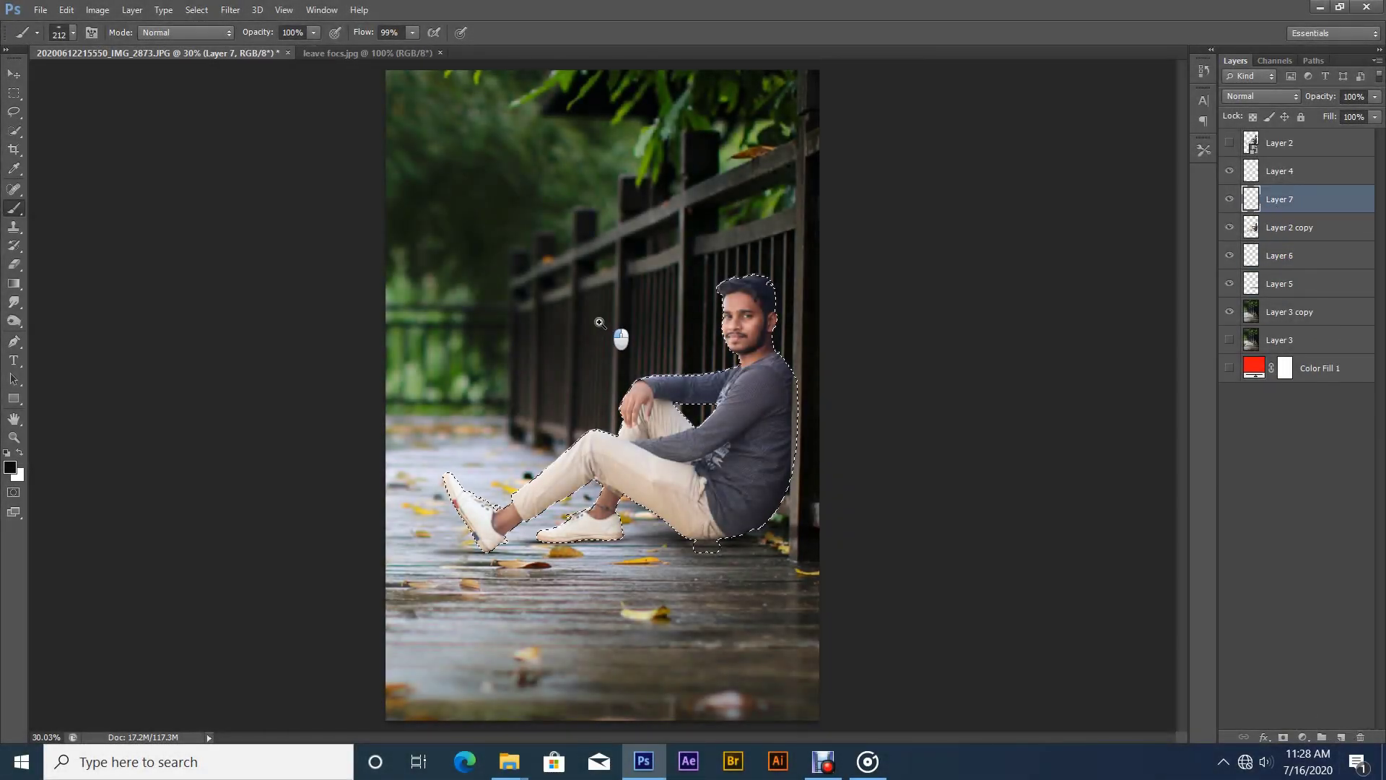
# - Shade the man's lower body inside the selection with a faint black-to-transparent linear gradient rising from the deck
pyautogui.scroll(-1, 619, 335)
pyautogui.click(13, 283)
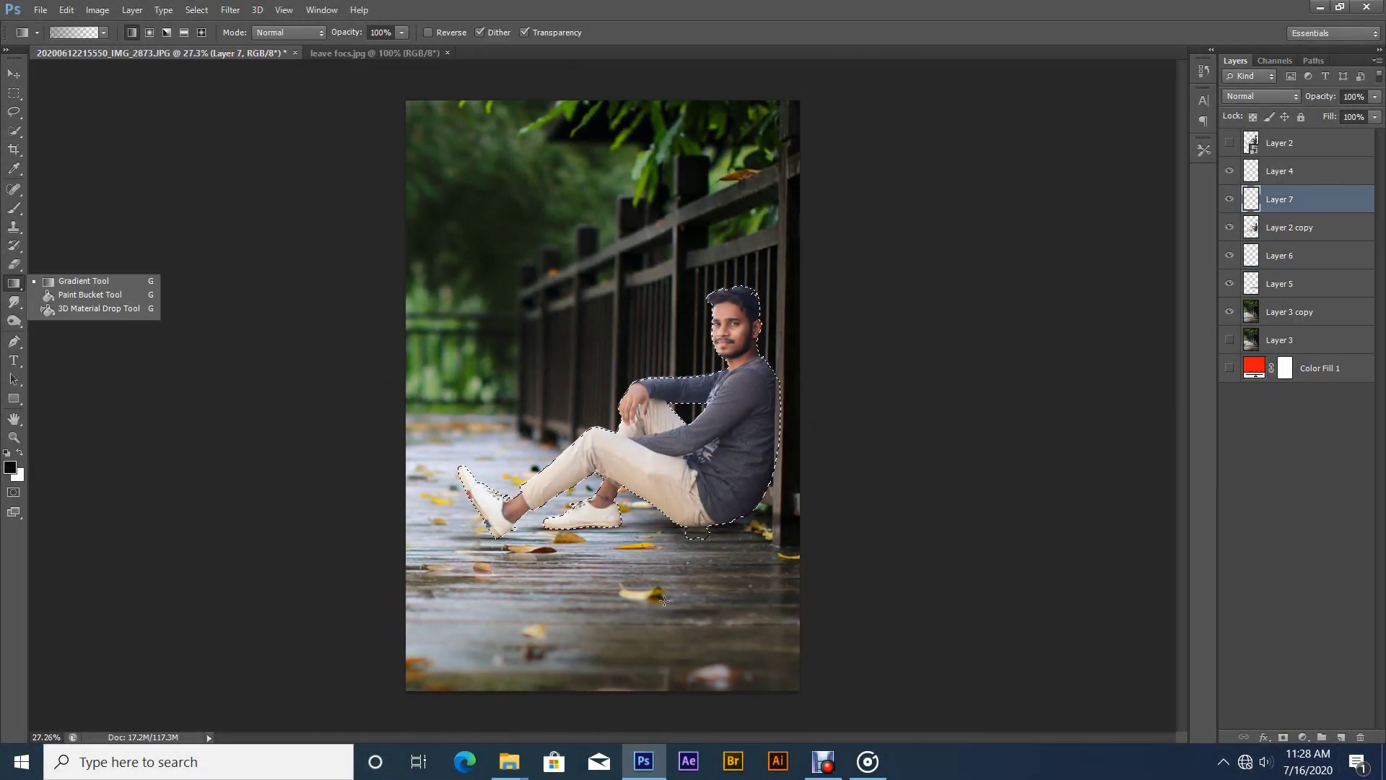
pyautogui.moveTo(638, 575); pyautogui.dragTo(637, 457)
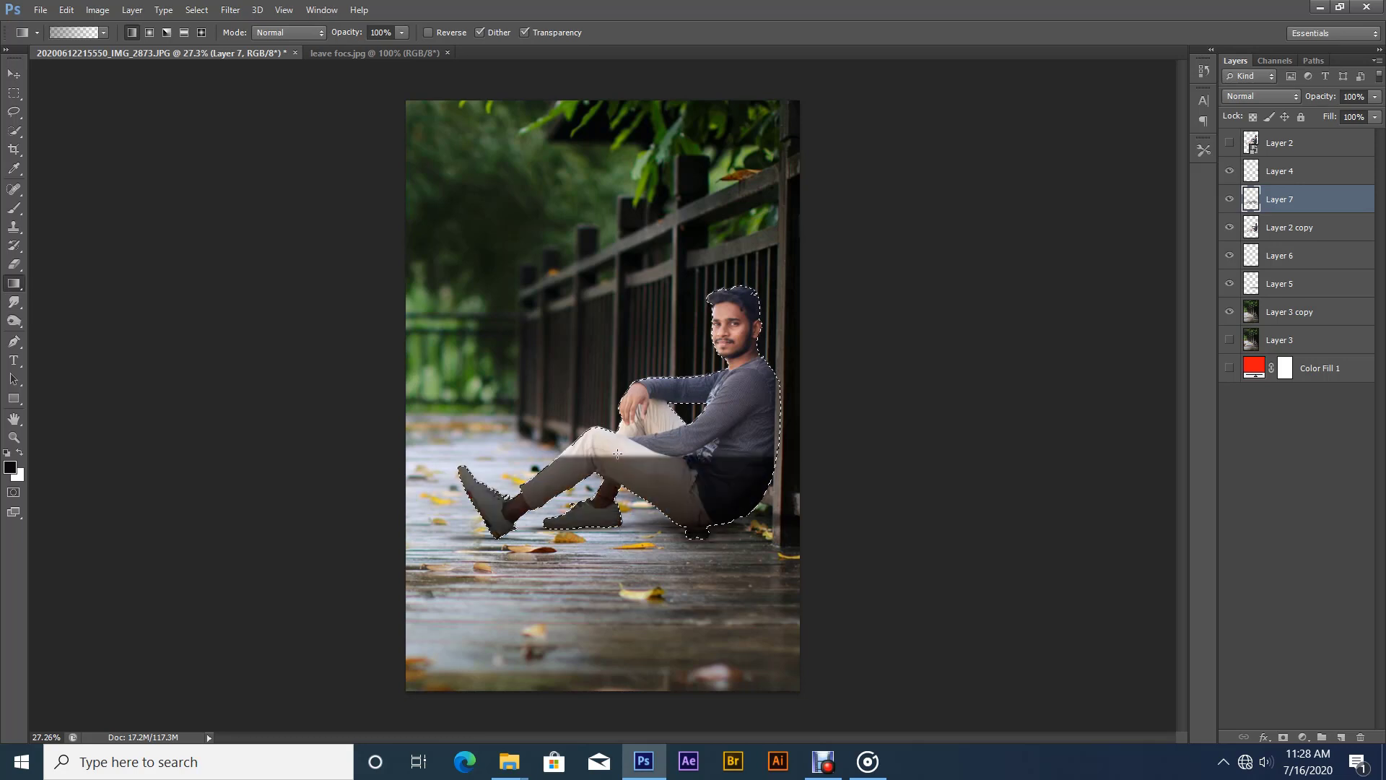
pyautogui.hotkey('ctrl', 'z')
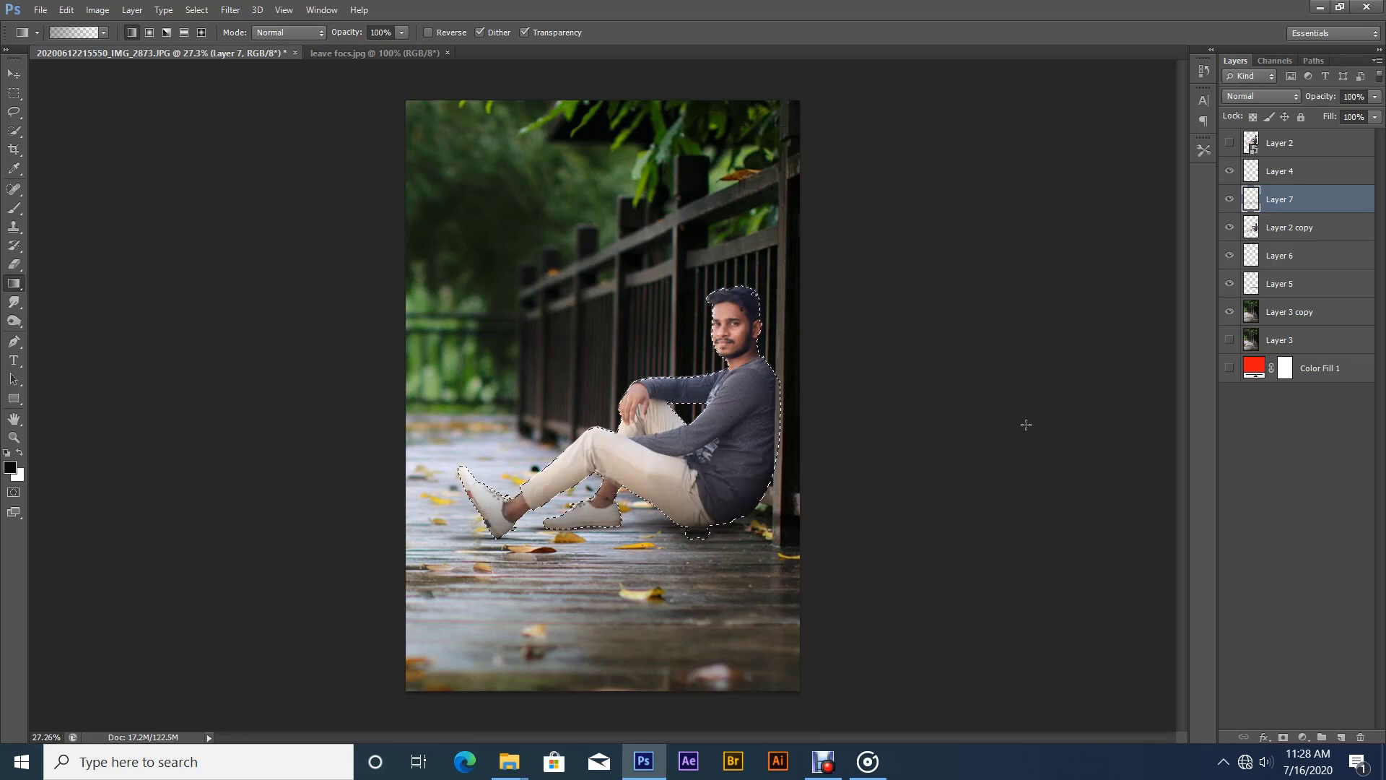
# - Erase the gradient shading from the man's raised foot and trouser leg with a soft Eraser, and deselect
pyautogui.scroll(4, 734, 504)
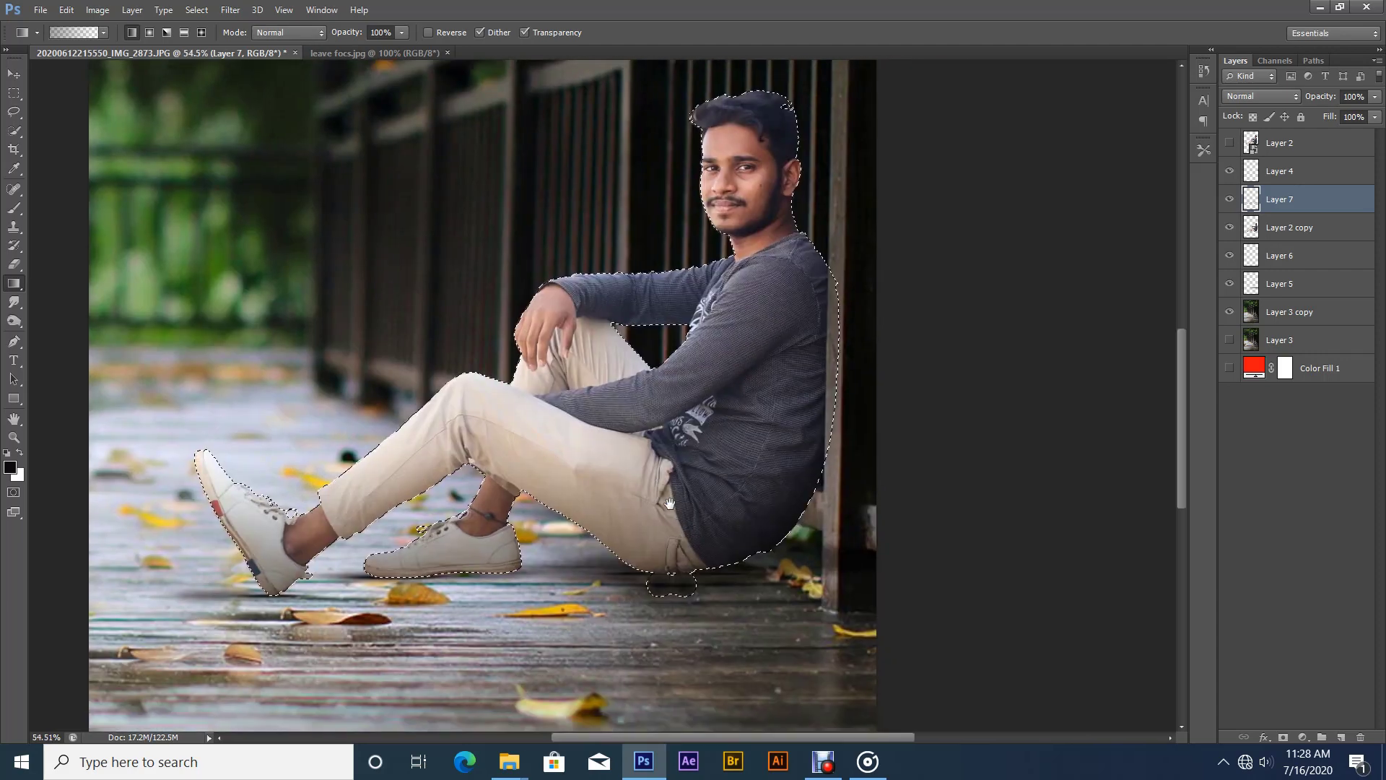
pyautogui.click(14, 264)
pyautogui.moveTo(263, 314); pyautogui.dragTo(255, 319)
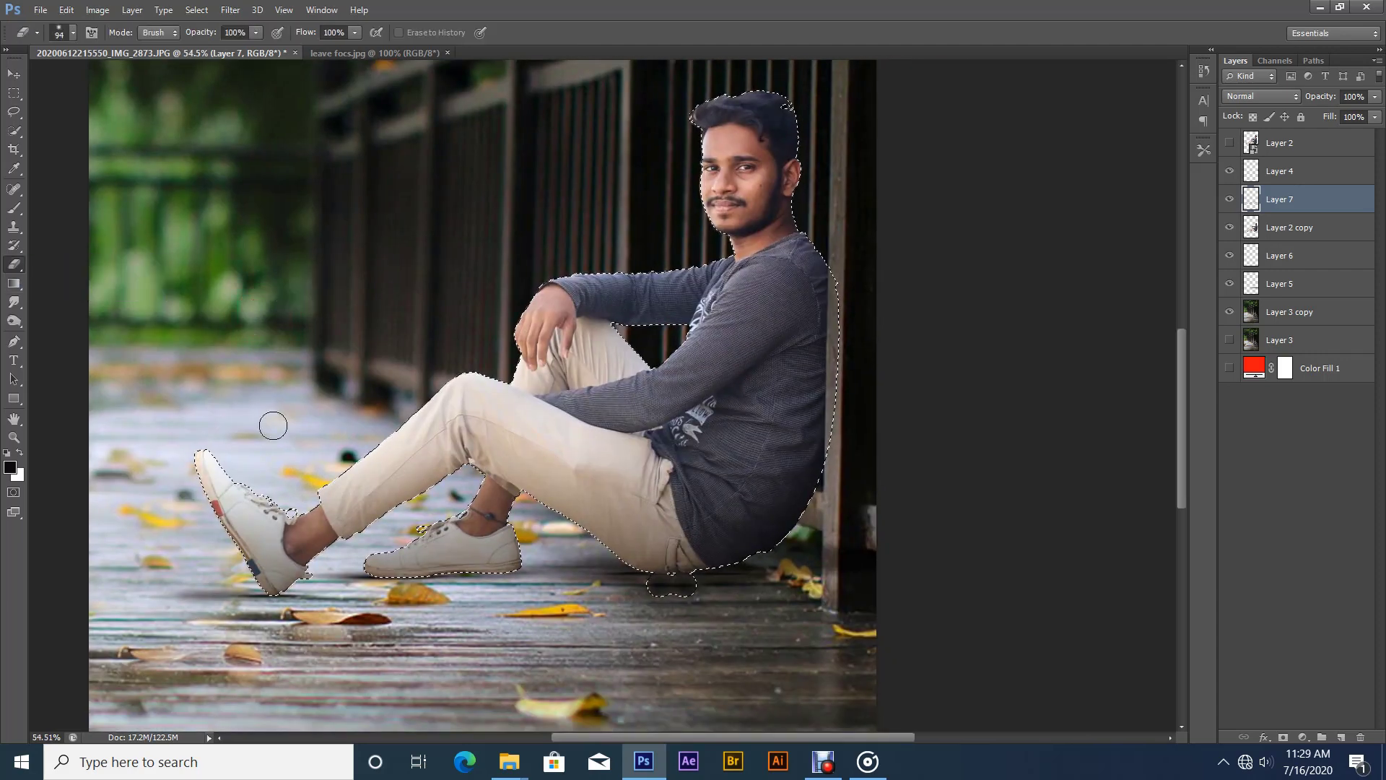
pyautogui.moveTo(309, 483)
pyautogui.mouseDown()
pyautogui.moveTo(470, 425)
pyautogui.moveTo(318, 501)
pyautogui.mouseUp()
pyautogui.moveTo(372, 436); pyautogui.dragTo(395, 434)
pyautogui.moveTo(277, 485)
pyautogui.mouseDown()
pyautogui.moveTo(437, 413)
pyautogui.moveTo(690, 434)
pyautogui.moveTo(486, 417)
pyautogui.moveTo(683, 516)
pyautogui.moveTo(641, 492)
pyautogui.moveTo(787, 418)
pyautogui.moveTo(802, 364)
pyautogui.moveTo(670, 482)
pyautogui.moveTo(789, 275)
pyautogui.moveTo(778, 204)
pyautogui.moveTo(688, 488)
pyautogui.moveTo(655, 503)
pyautogui.mouseUp()
pyautogui.hotkey('ctrl', 'd')
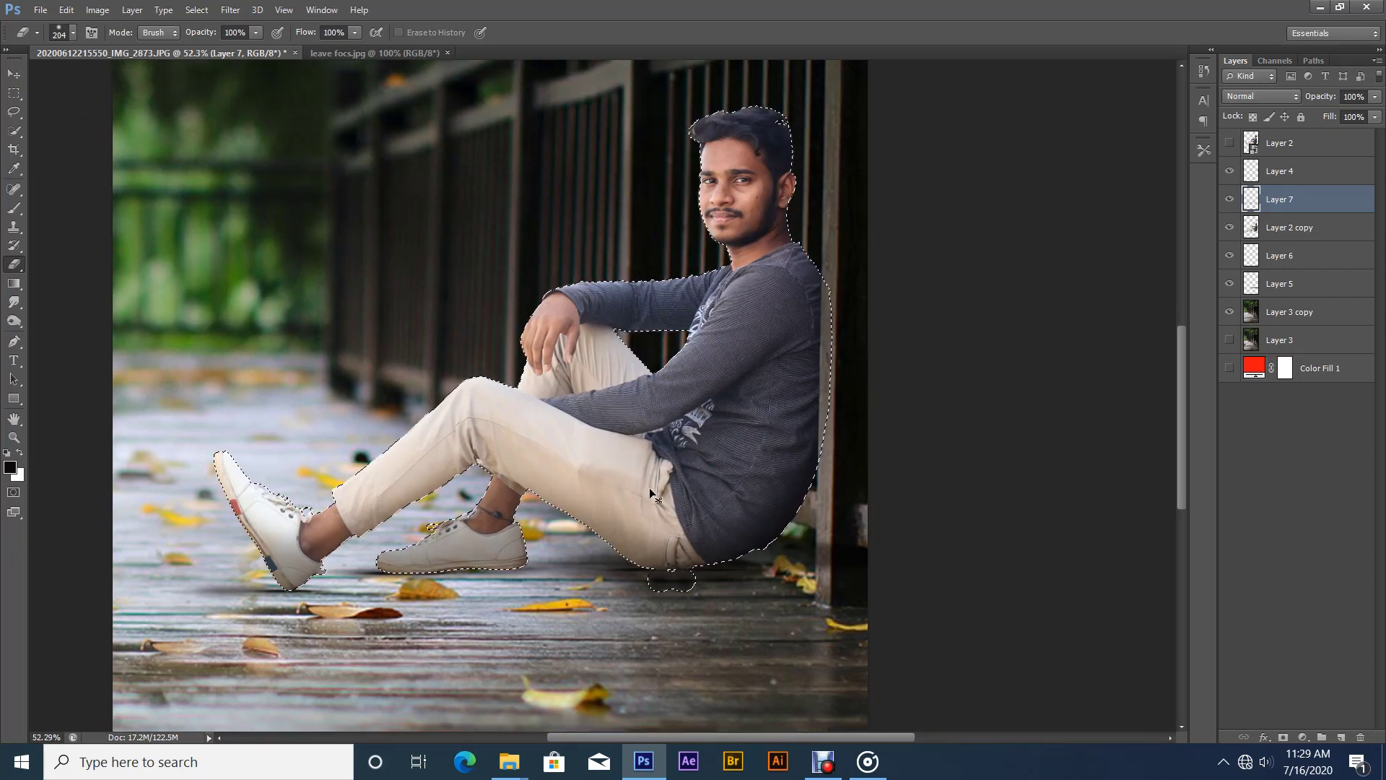
# - Erase the stray remnant beneath the man's hip on Layer 2 copy with a soft Eraser of about 58 px
pyautogui.keyDown('ctrl'); pyautogui.click(665, 586); pyautogui.keyUp('ctrl')
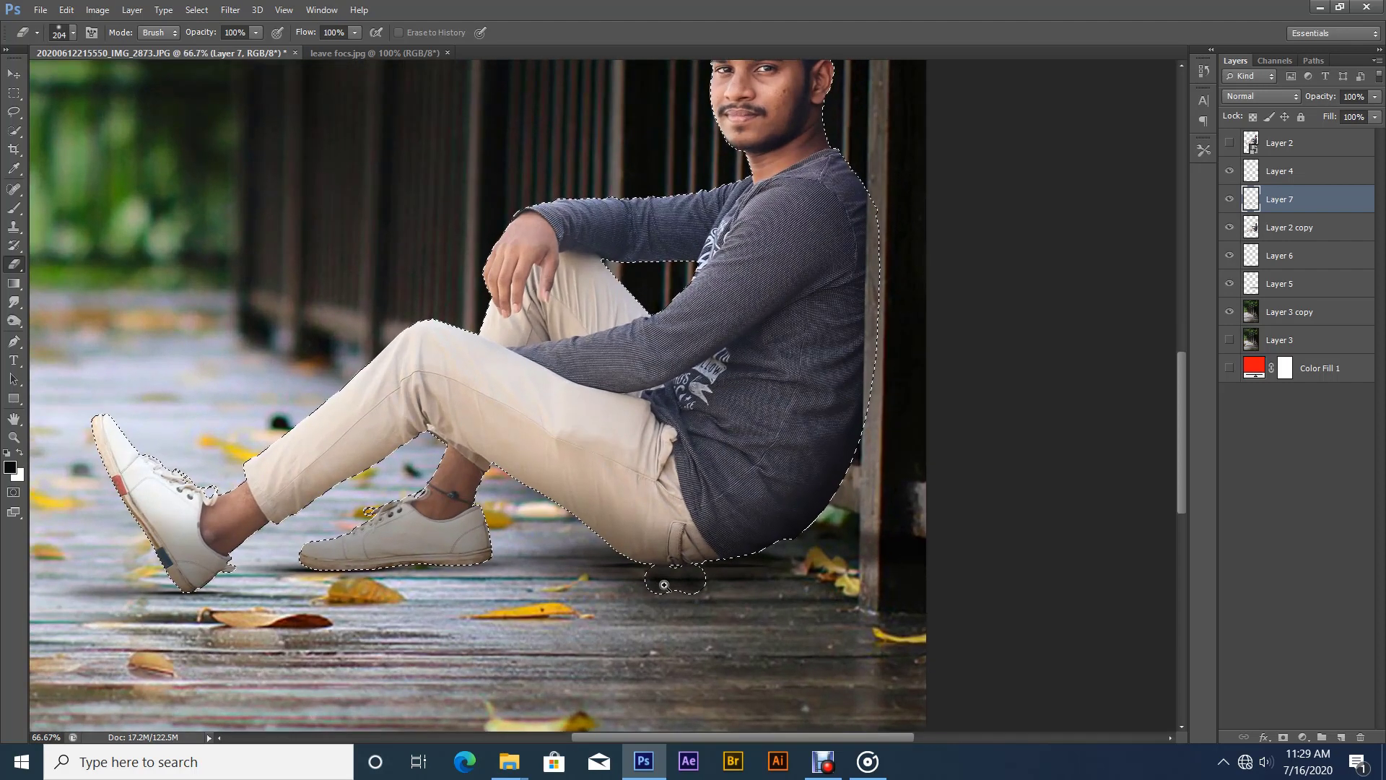
pyautogui.keyDown('ctrl'); pyautogui.click(715, 568); pyautogui.keyUp('ctrl')
pyautogui.moveTo(715, 568); pyautogui.dragTo(690, 507)
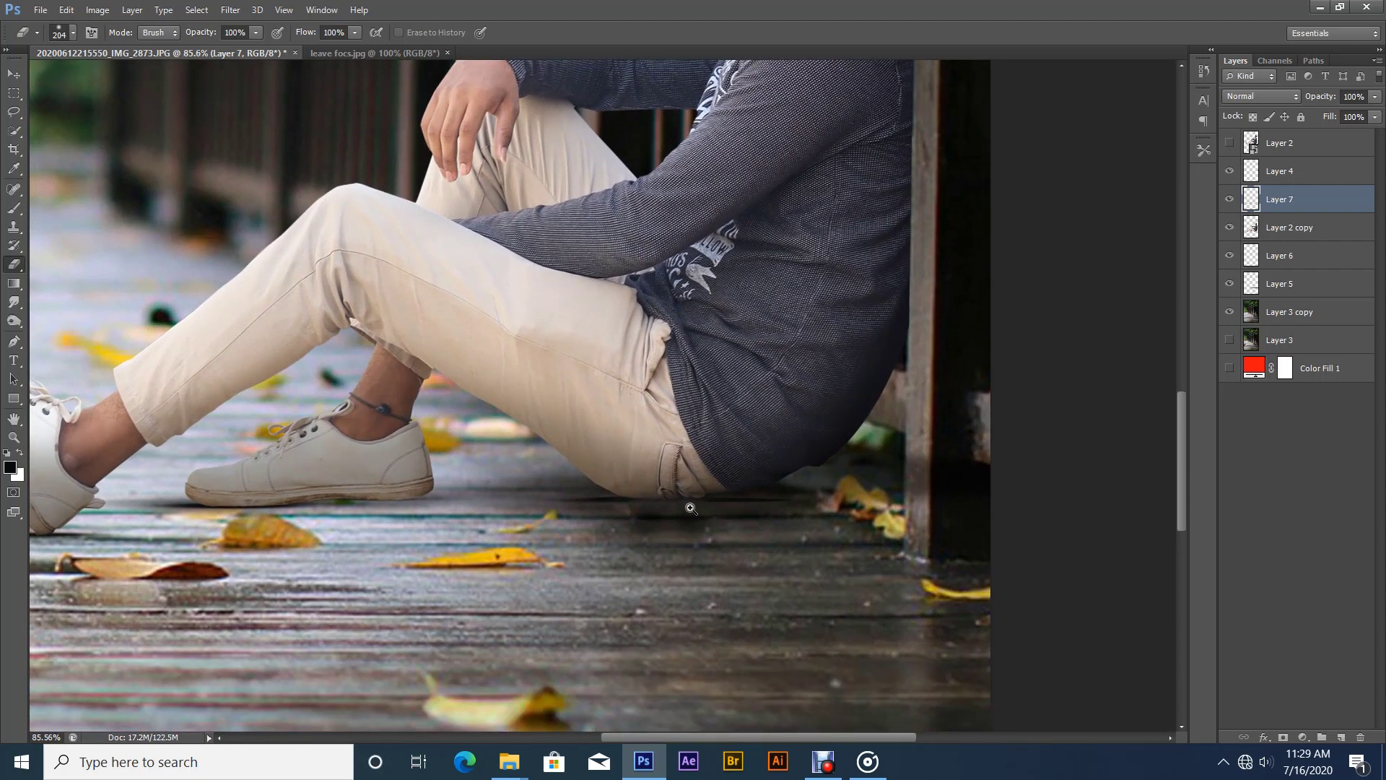
pyautogui.keyDown('ctrl'); pyautogui.click(698, 517); pyautogui.keyUp('ctrl')
pyautogui.click(1263, 228)
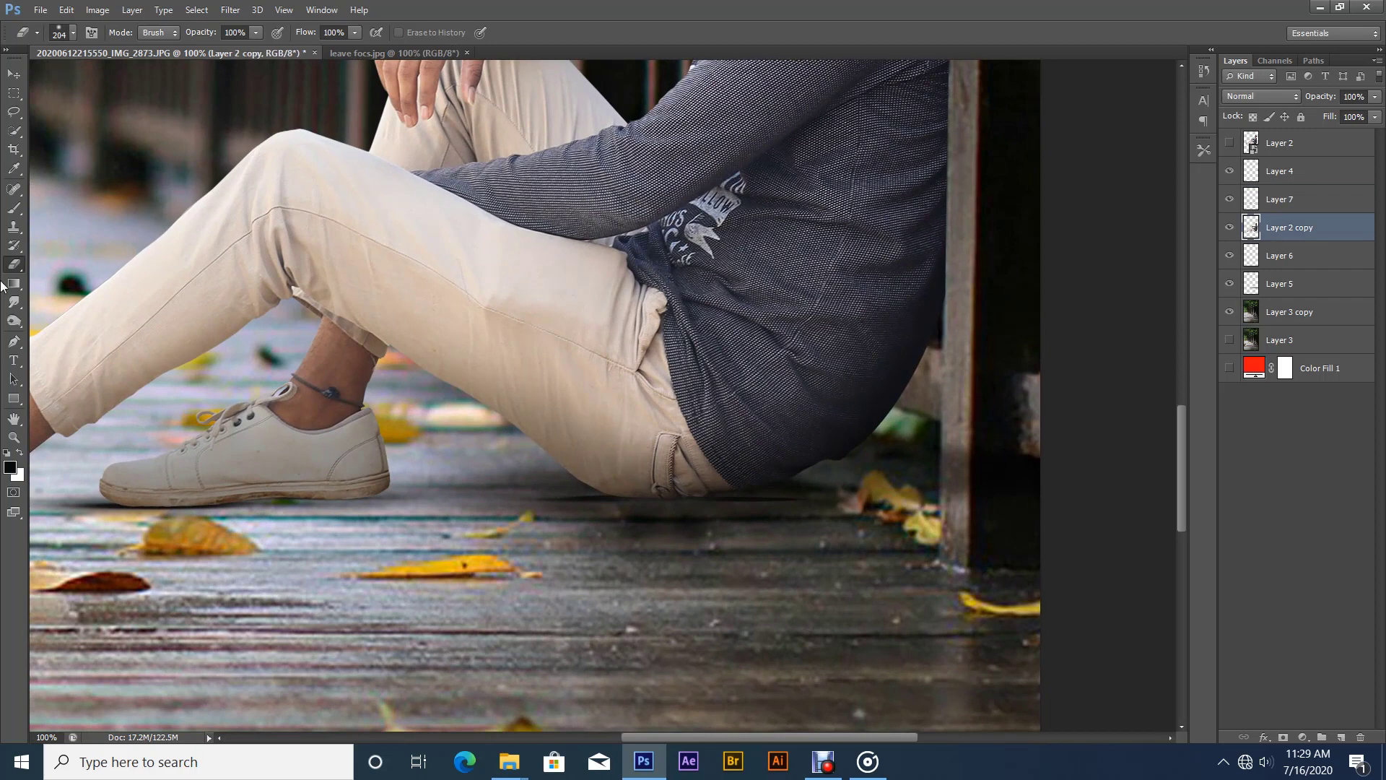
pyautogui.moveTo(648, 596); pyautogui.dragTo(596, 592)
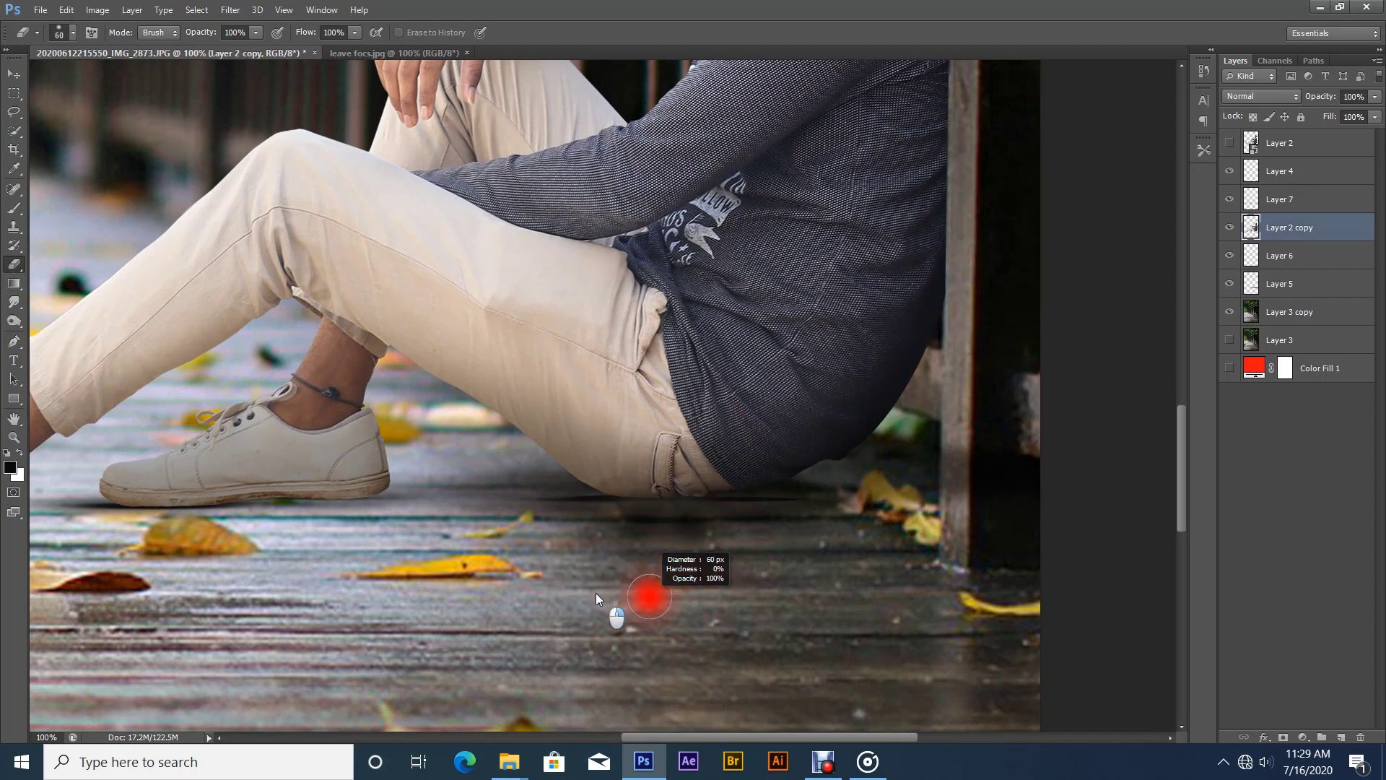
pyautogui.moveTo(751, 557); pyautogui.dragTo(750, 559)
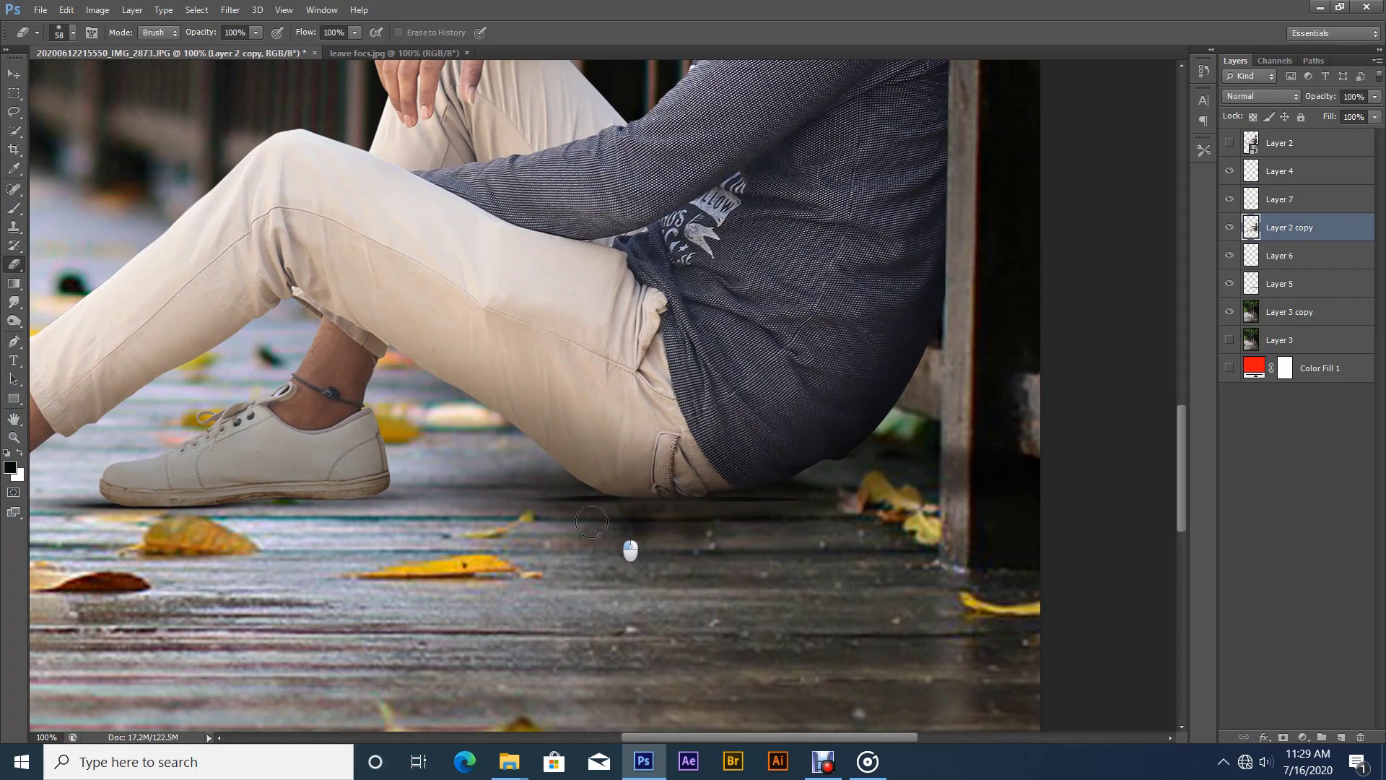
pyautogui.keyDown('ctrl'); pyautogui.click(628, 547); pyautogui.keyUp('ctrl')
pyautogui.moveTo(665, 527); pyautogui.dragTo(755, 532)
pyautogui.moveTo(758, 531); pyautogui.dragTo(640, 541)
pyautogui.moveTo(735, 496); pyautogui.dragTo(676, 489)
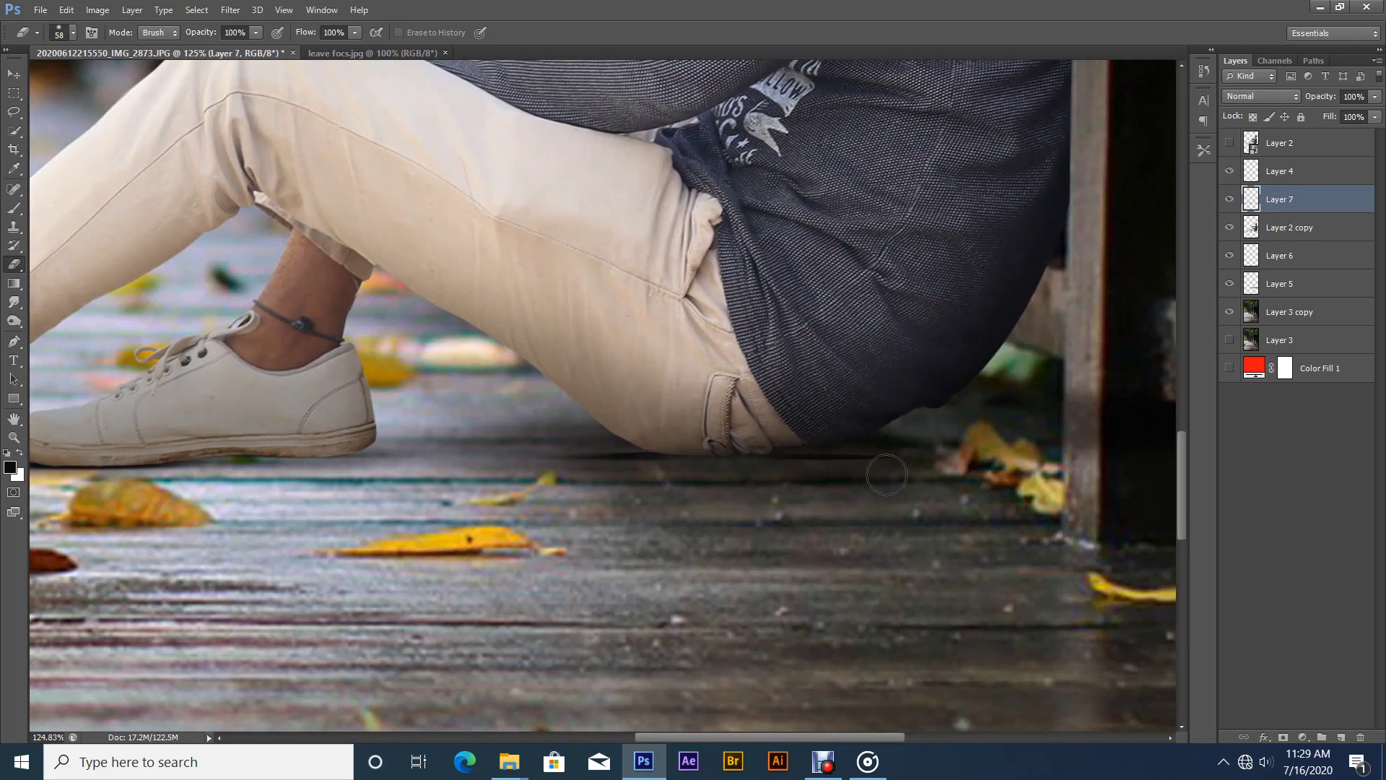
# - Compare the image with Layer 4, Layer 7 and Layer 5 hidden and shown to examine what each contributes
pyautogui.moveTo(1171, 314); pyautogui.dragTo(1135, 282)
pyautogui.click(1279, 266)
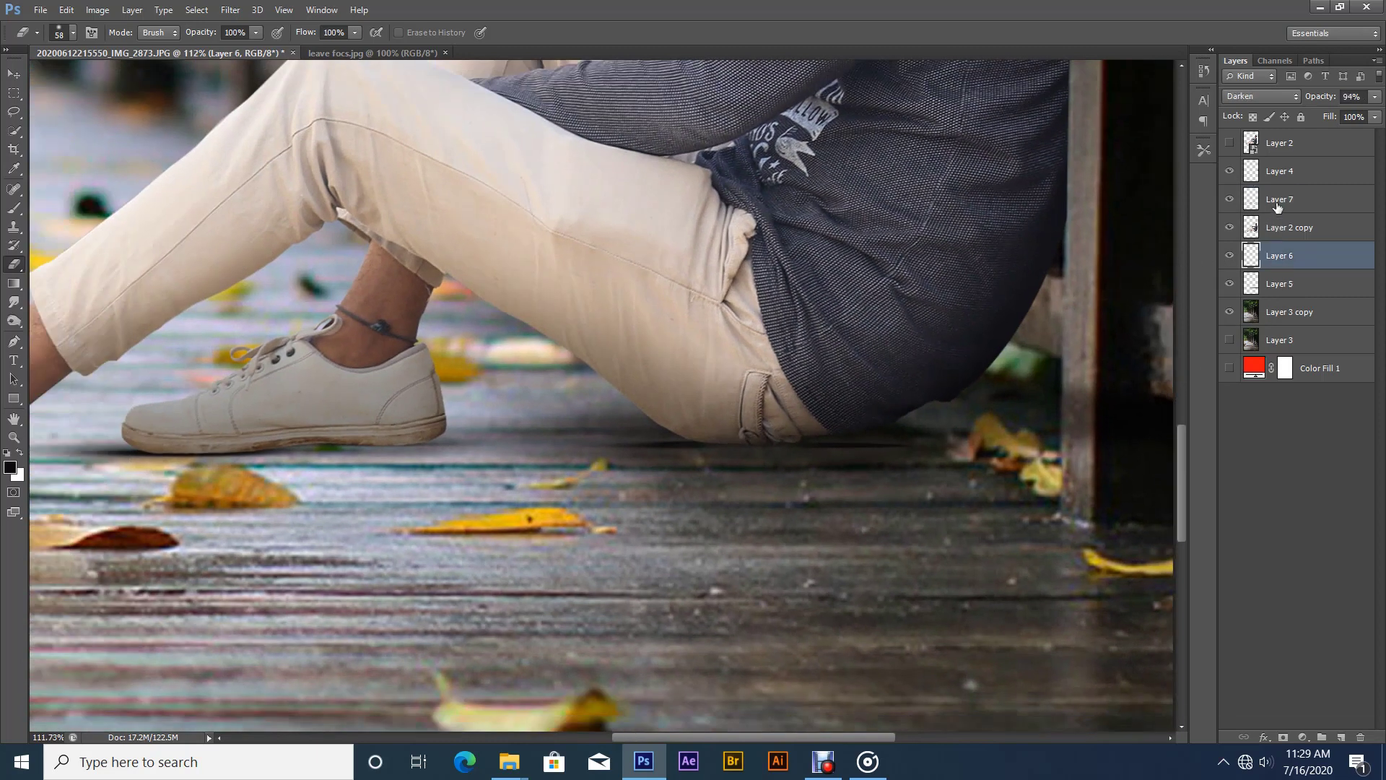
pyautogui.doubleClick(1279, 199)
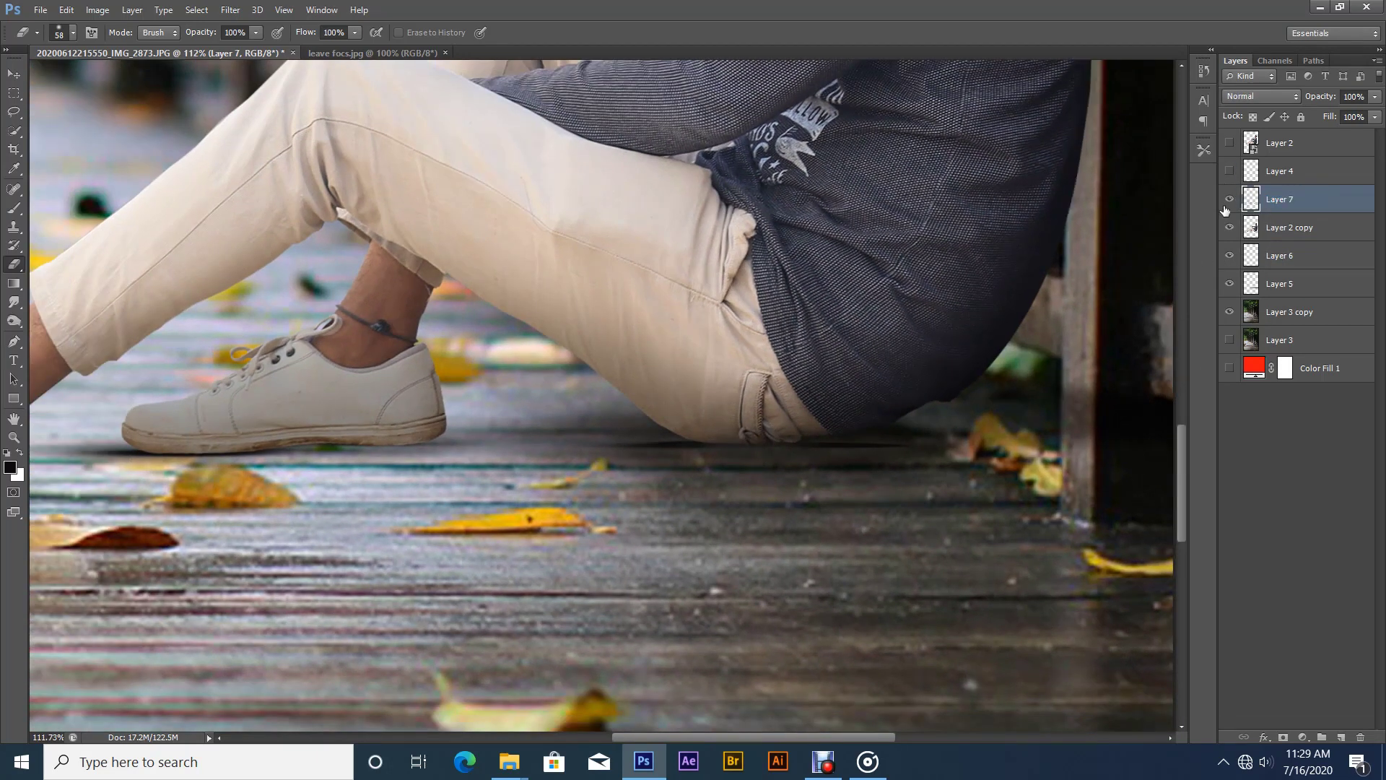
pyautogui.click(1229, 200)
pyautogui.click(1228, 171)
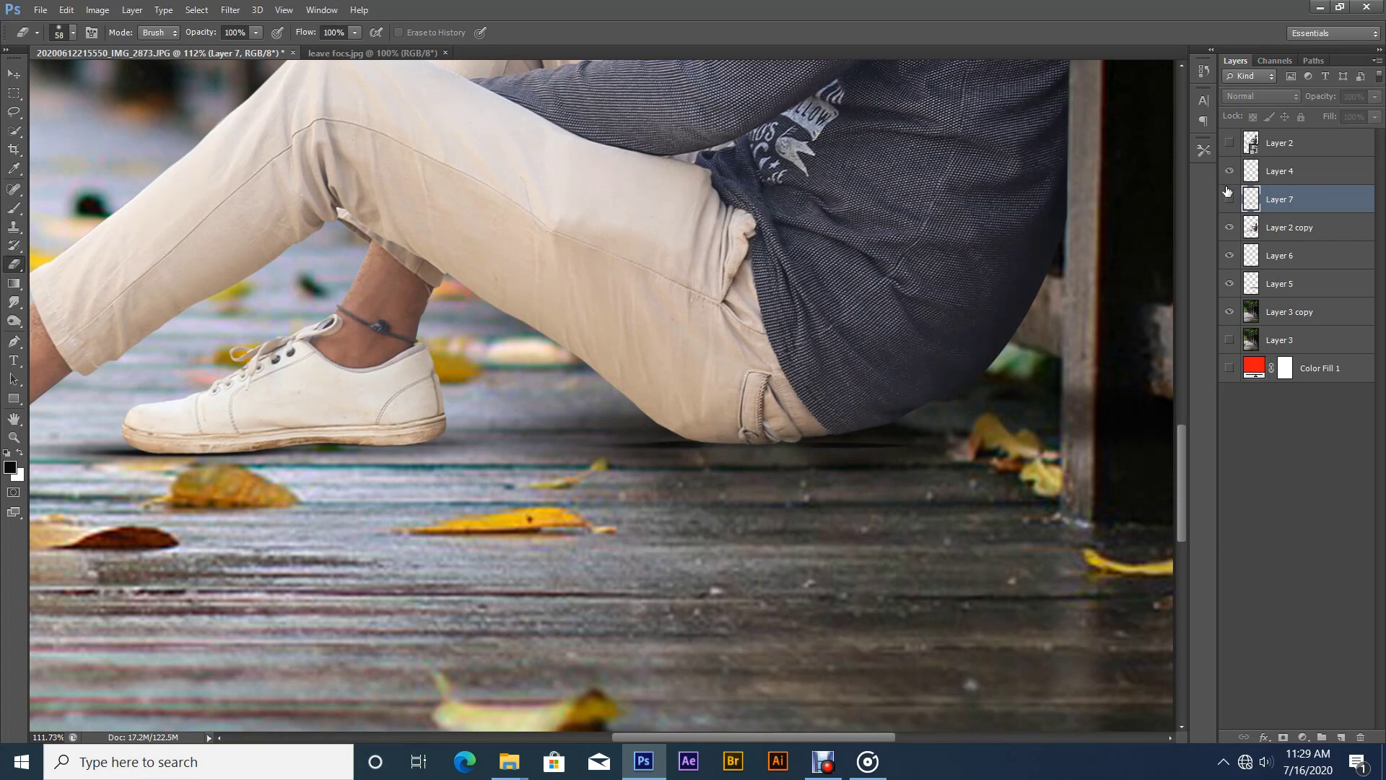
pyautogui.click(1229, 197)
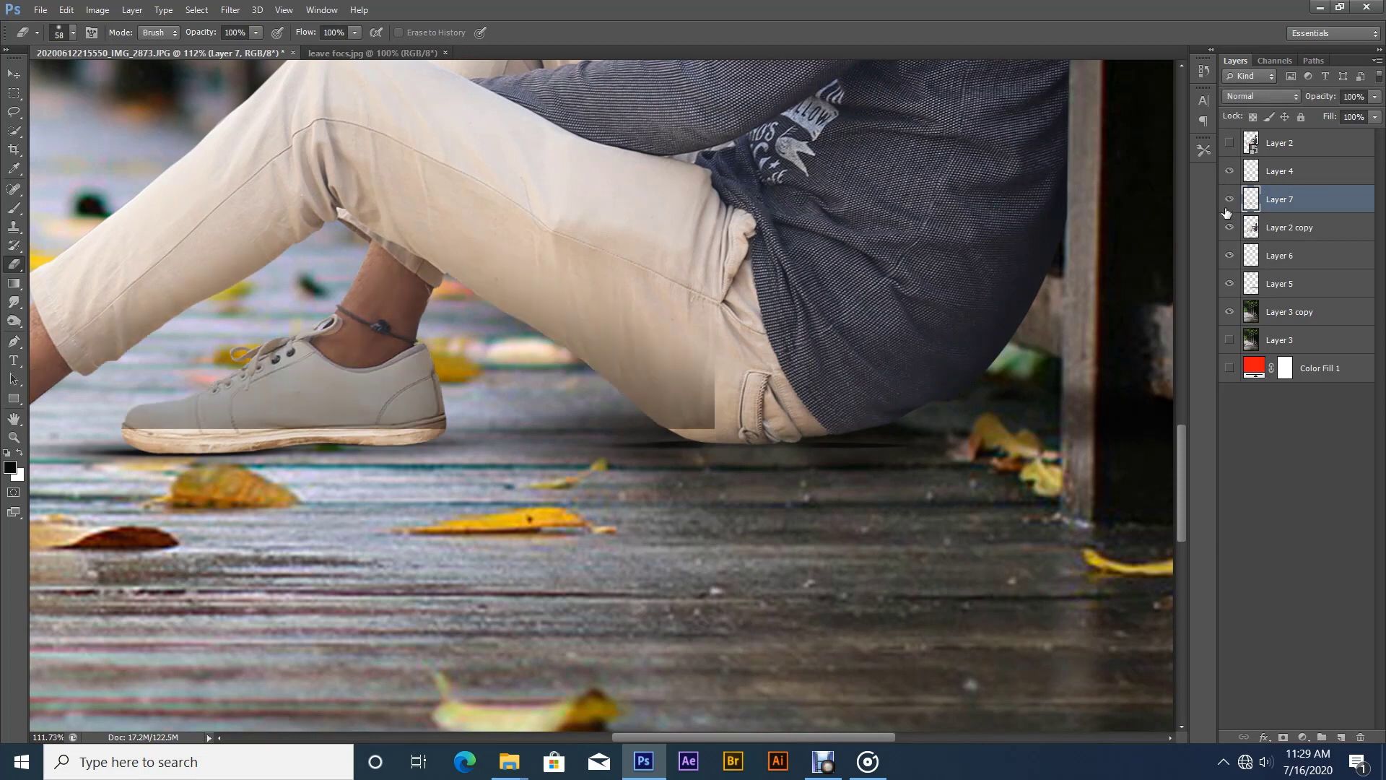
pyautogui.click(1272, 234)
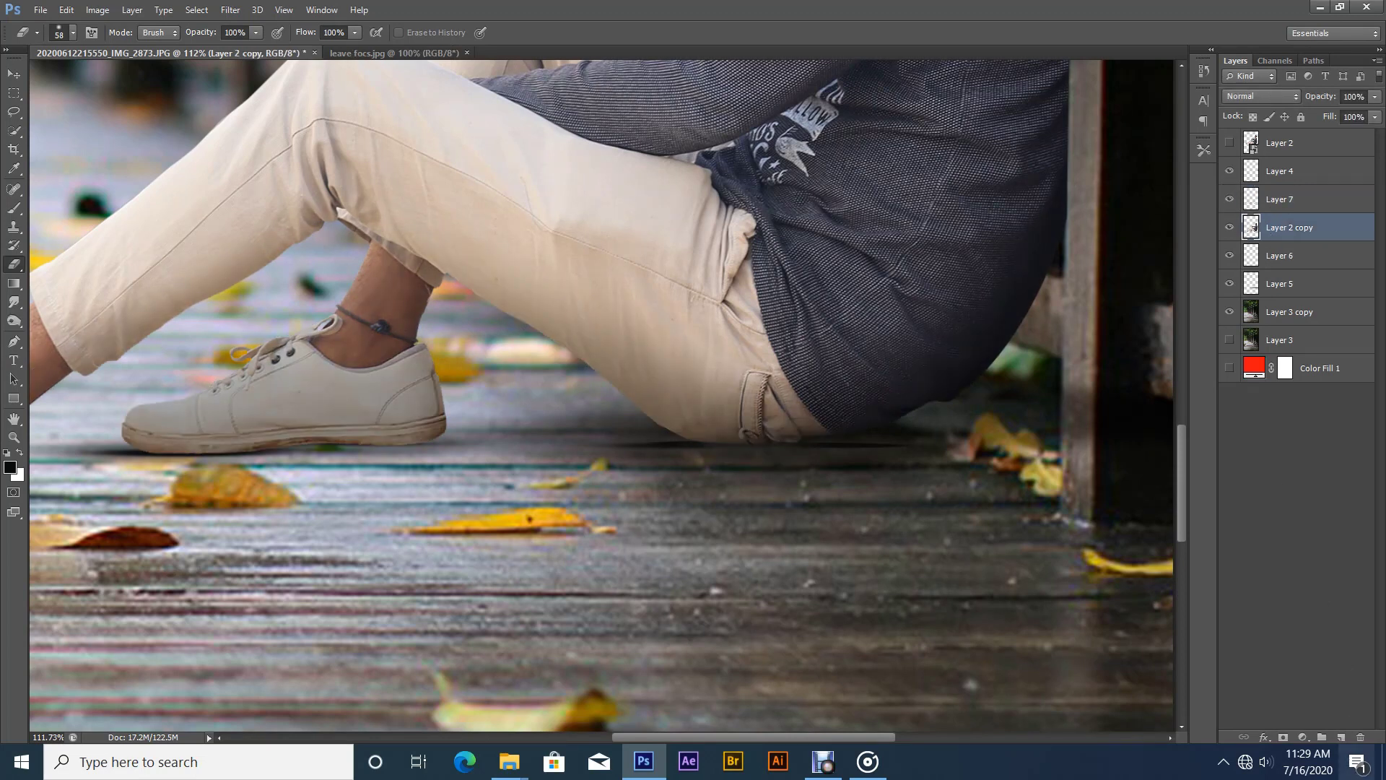
pyautogui.click(1276, 290)
pyautogui.click(1229, 285)
pyautogui.click(1230, 286)
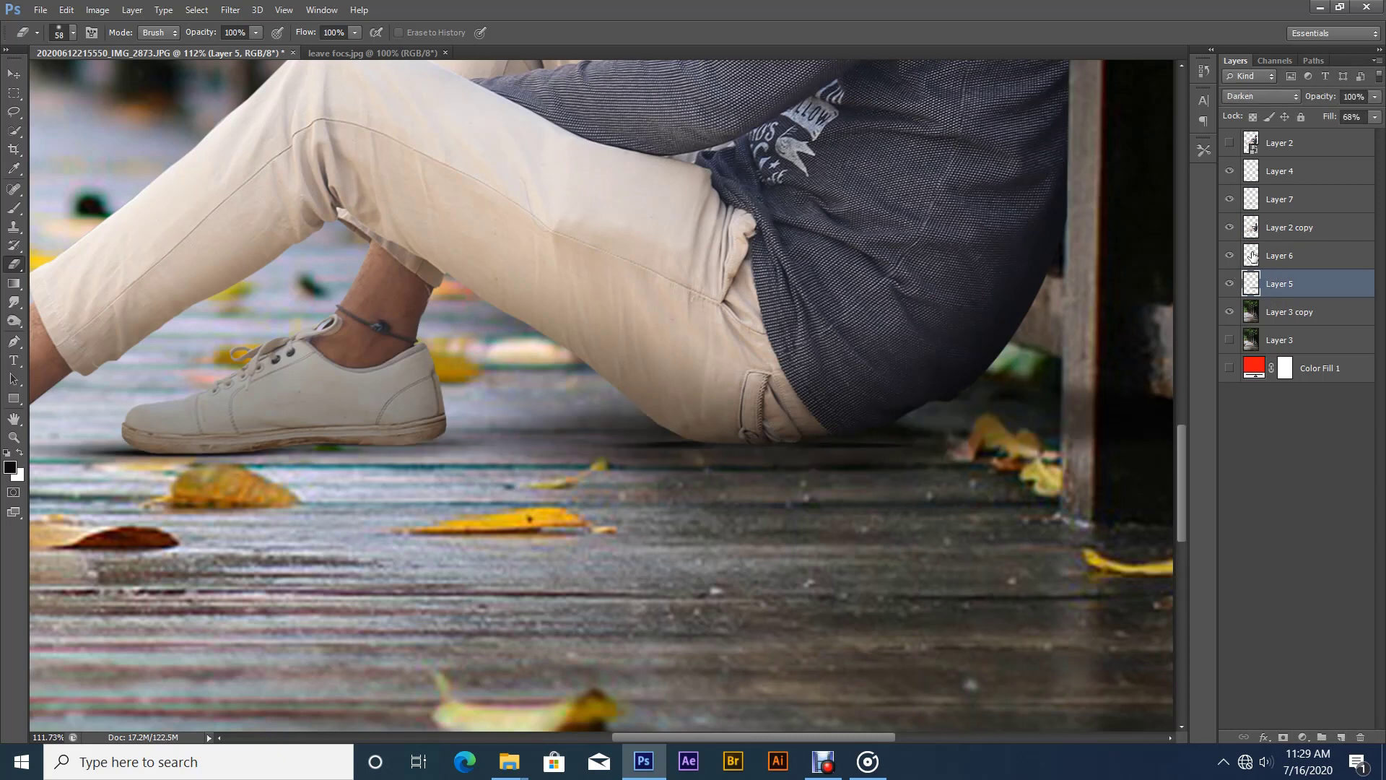
# - Try to brush a flat black contact shadow beneath the man's hip on Layer 6, and undo it
pyautogui.click(1252, 255)
pyautogui.click(13, 208)
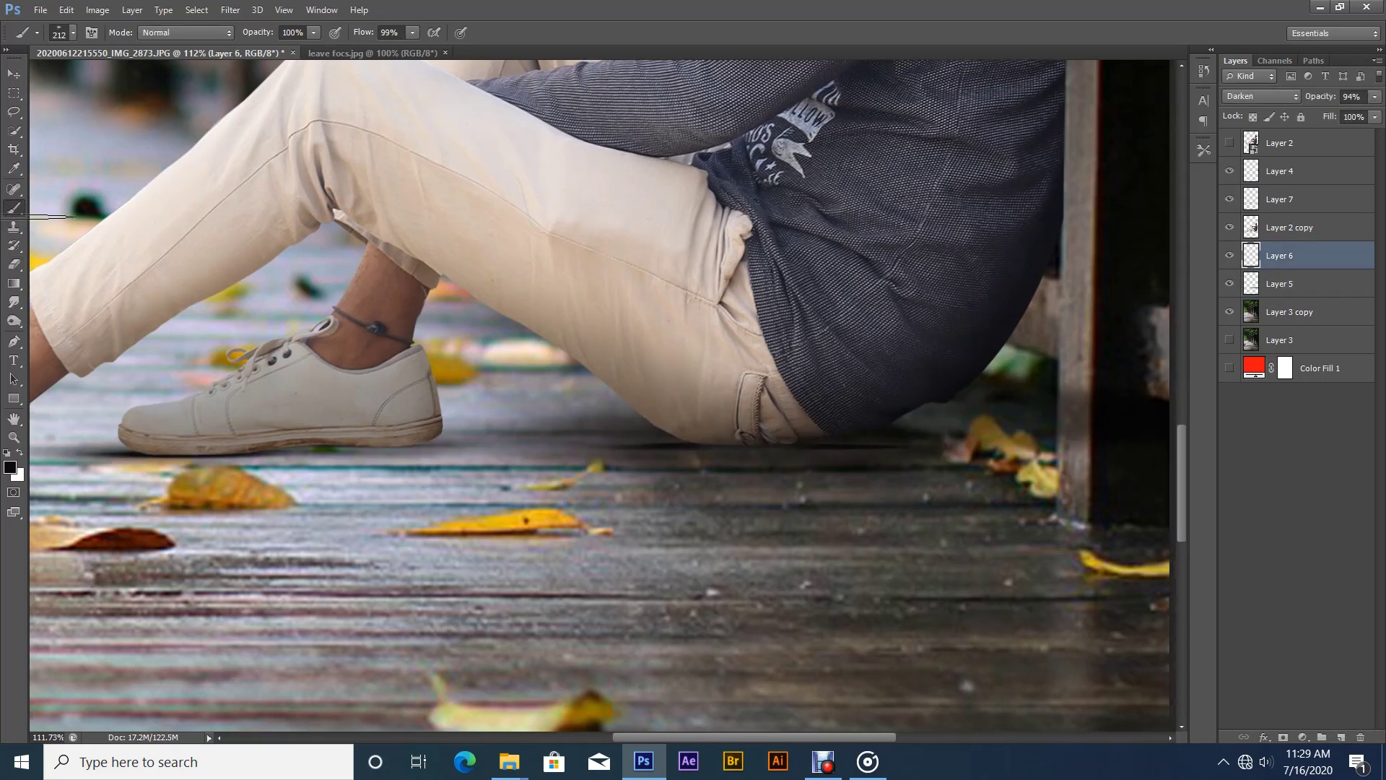
pyautogui.keyDown('alt'); pyautogui.click(737, 461); pyautogui.keyUp('alt')
pyautogui.moveTo(751, 458); pyautogui.dragTo(839, 464)
pyautogui.hotkey('ctrl', 'alt', 'z')
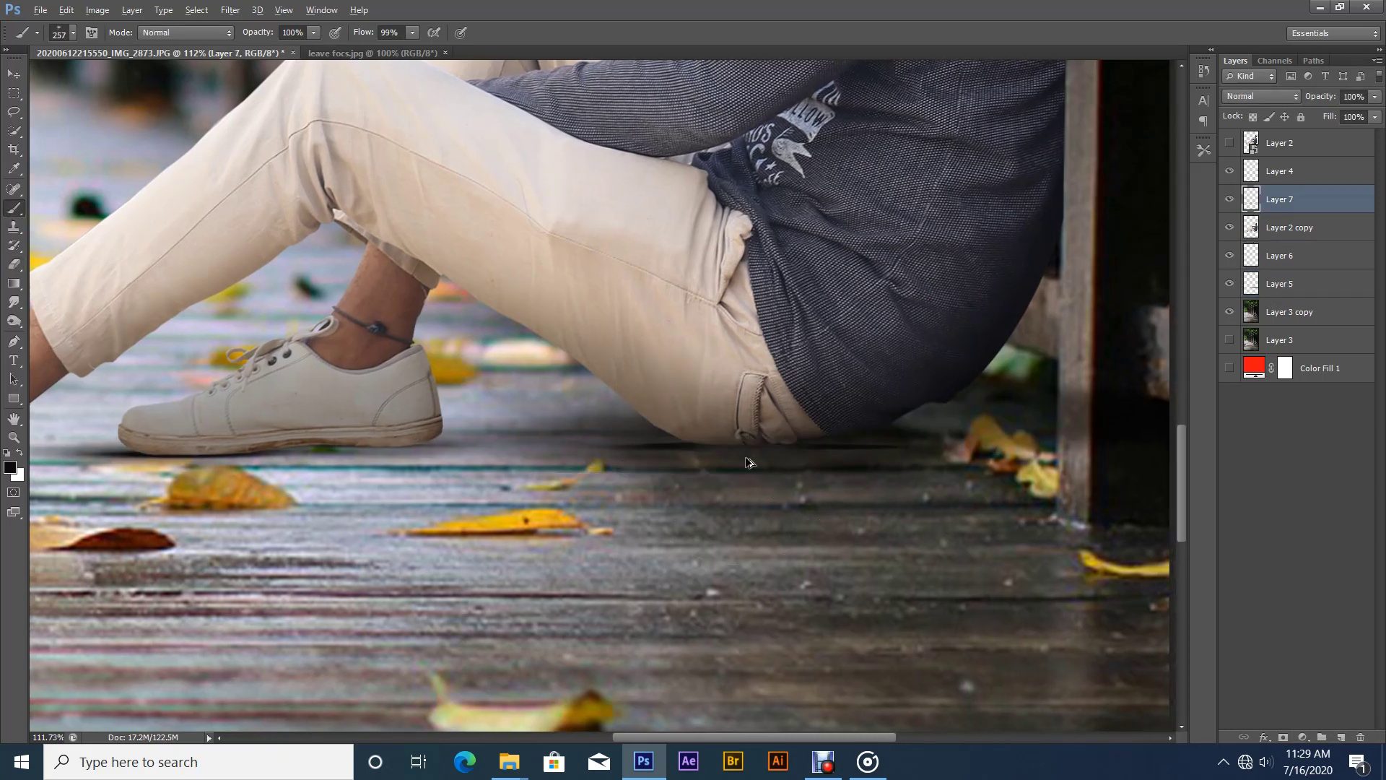
# - Set the blend mode of the Layer 7 shading to Multiply
pyautogui.moveTo(746, 458); pyautogui.dragTo(755, 461)
pyautogui.click(1256, 97)
pyautogui.click(1236, 173)
# - Try flat black brush dabs of about 366 px under the man's hip on Layer 7, and undo them
pyautogui.moveTo(780, 452); pyautogui.dragTo(911, 449)
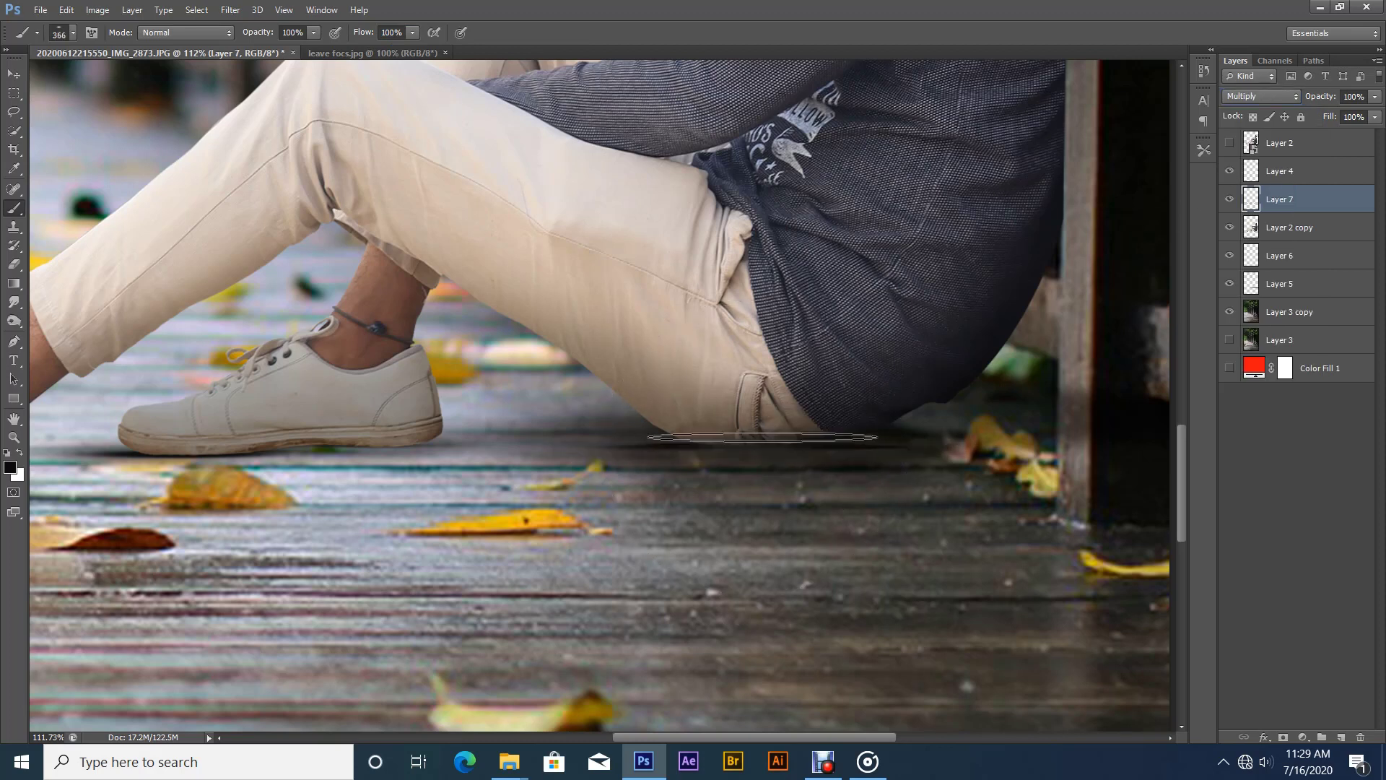
pyautogui.click(761, 438)
pyautogui.hotkey('ctrl', 'z')
pyautogui.click(759, 446)
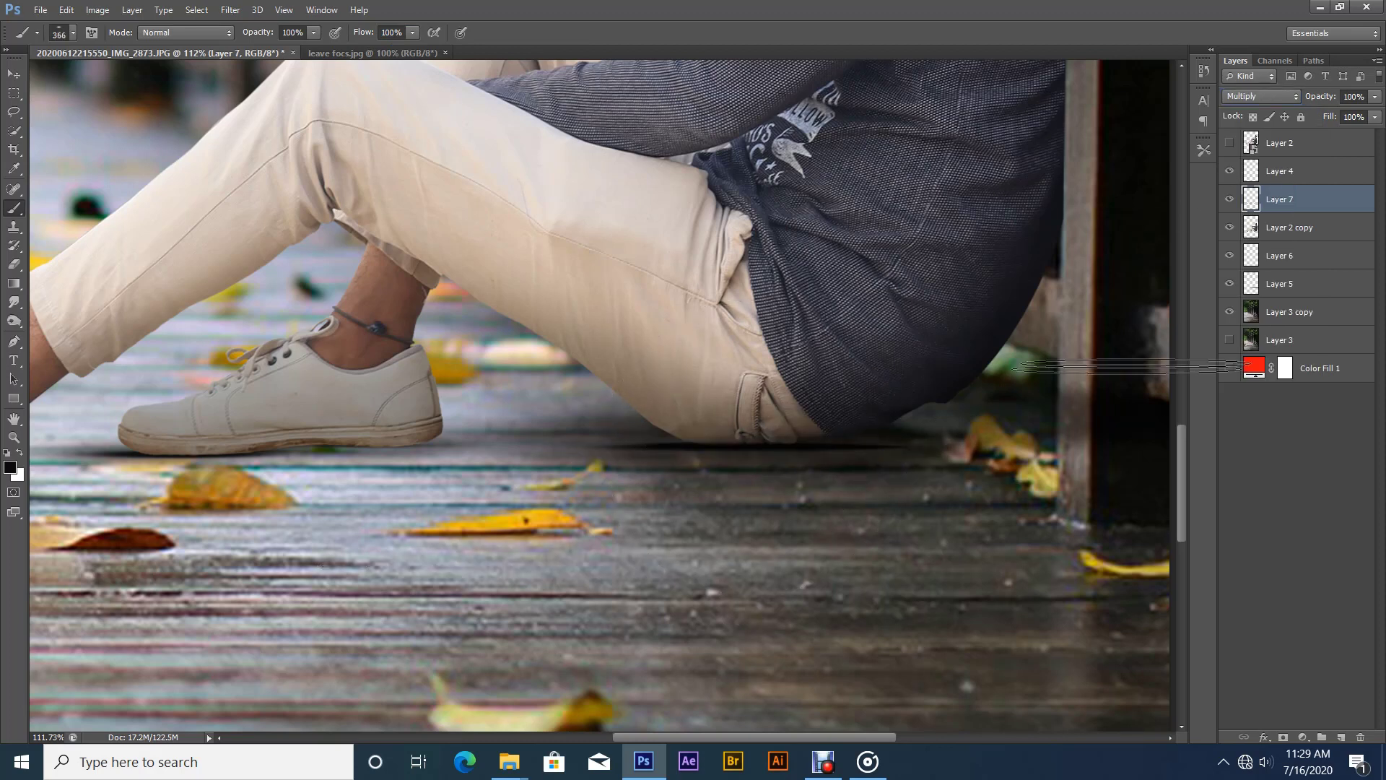
pyautogui.moveTo(1249, 209); pyautogui.dragTo(1251, 271)
pyautogui.hotkey('ctrl', 'z')
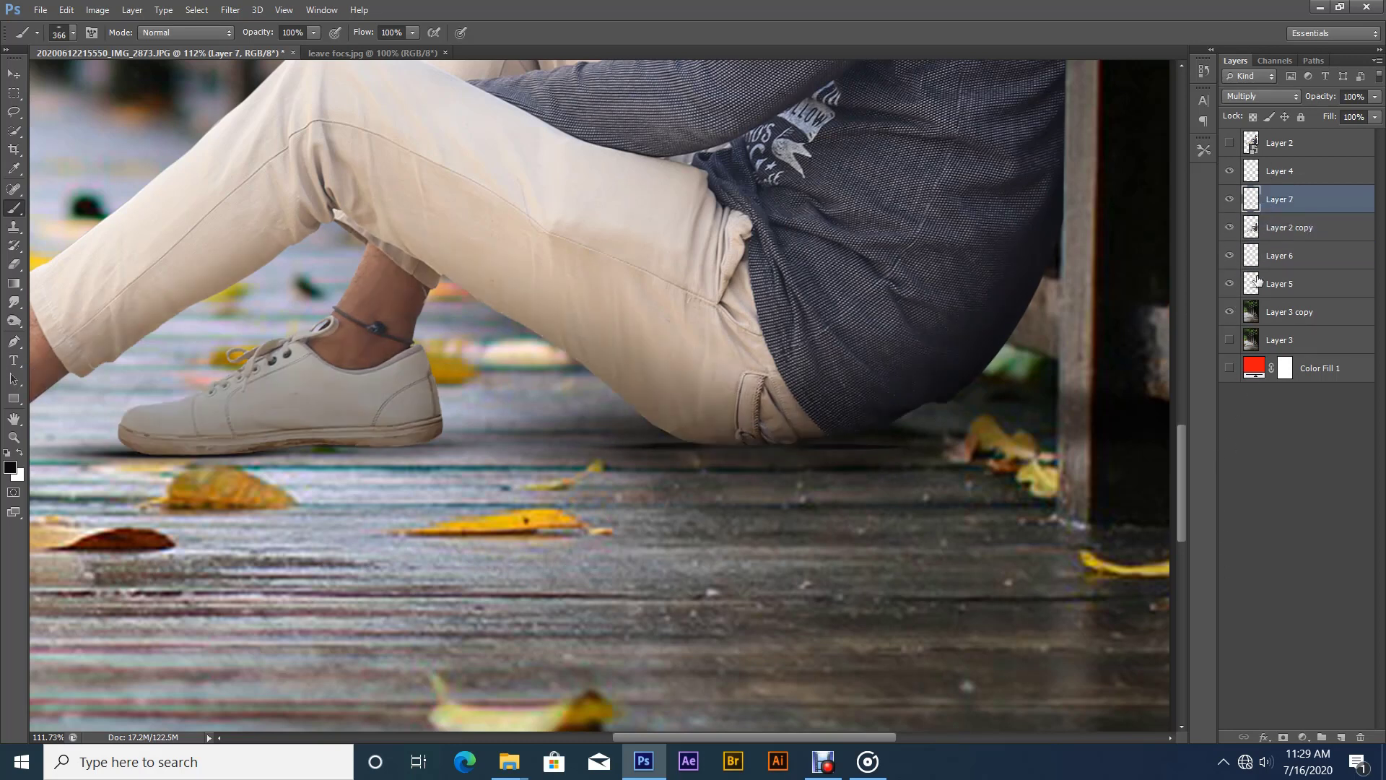
# - Add a new layer above Layer 6 and brush a flat black contact shadow beneath the man's hip
pyautogui.click(1277, 229)
pyautogui.click(1280, 255)
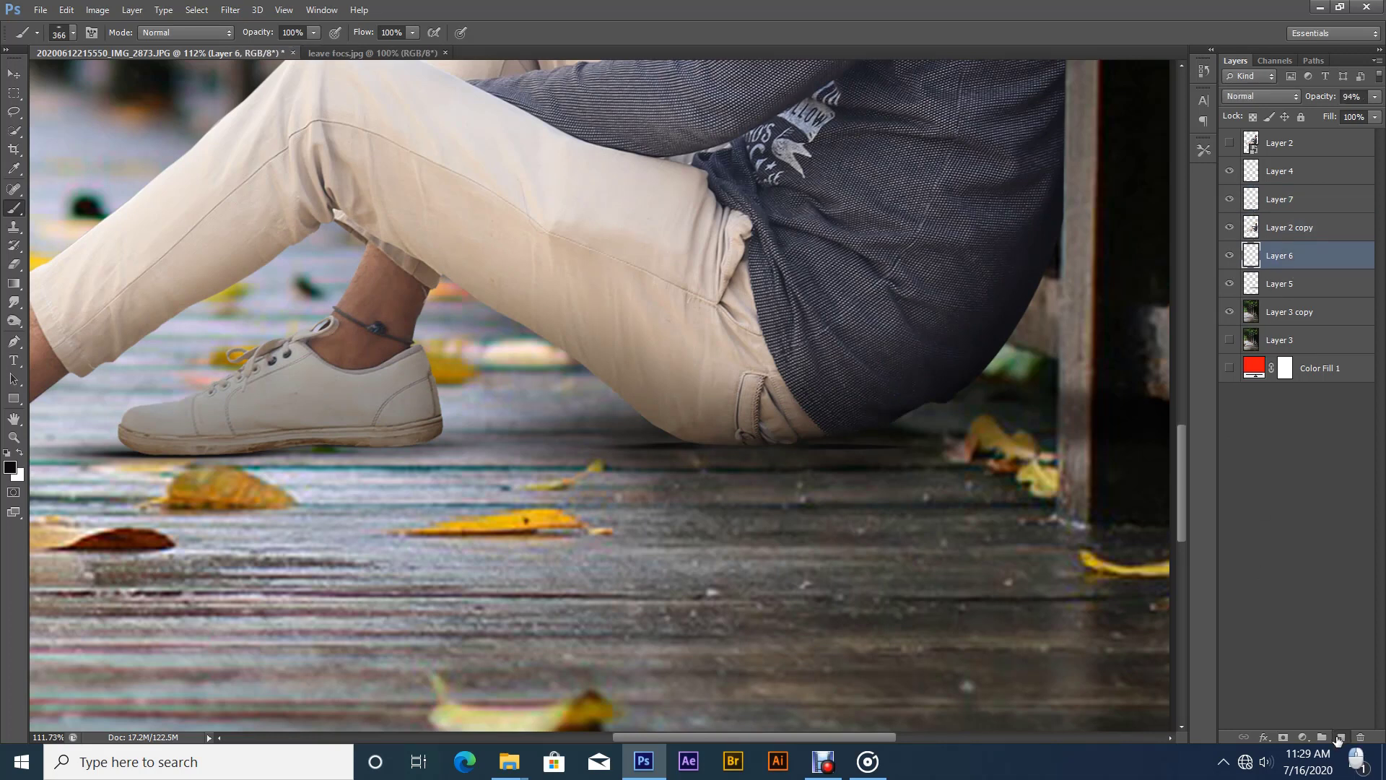
pyautogui.click(1340, 737)
pyautogui.click(762, 458)
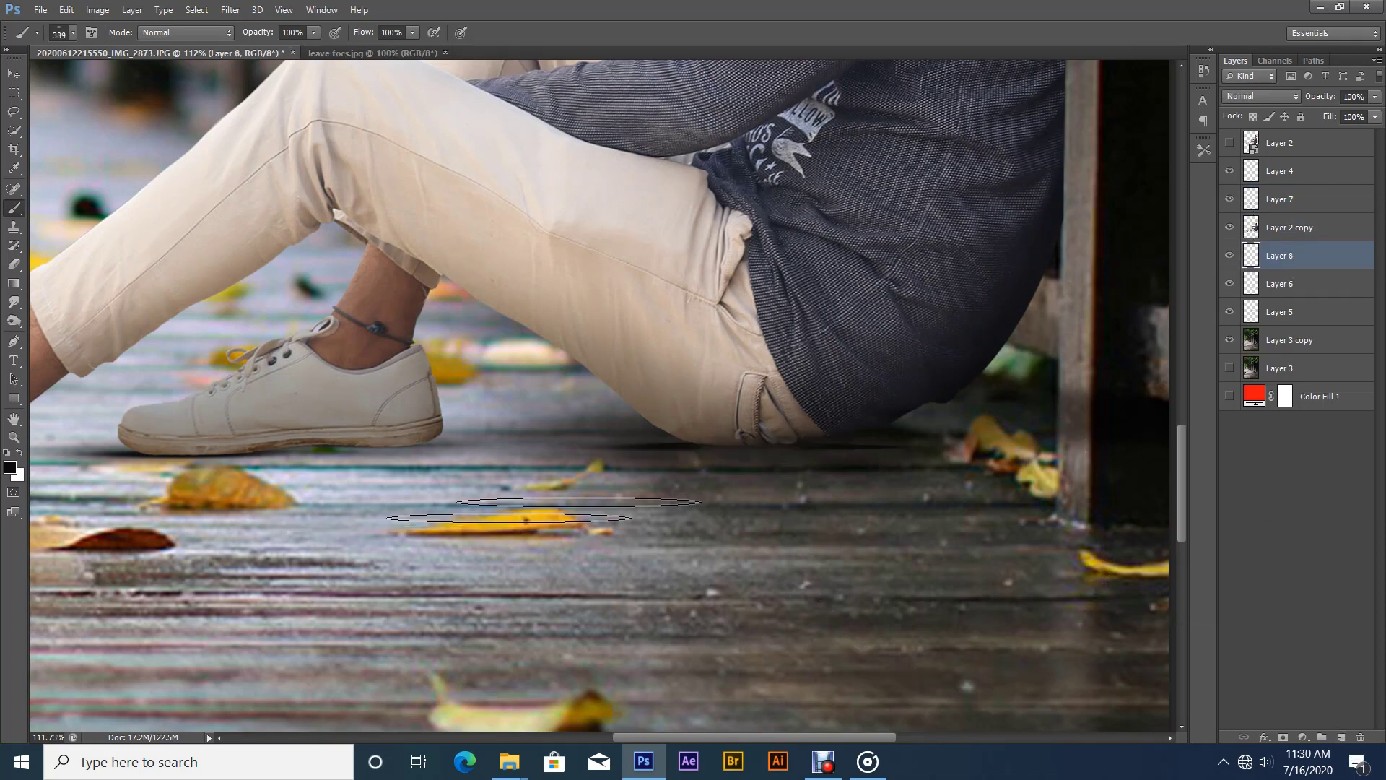
pyautogui.hotkey('ctrl', 'z')
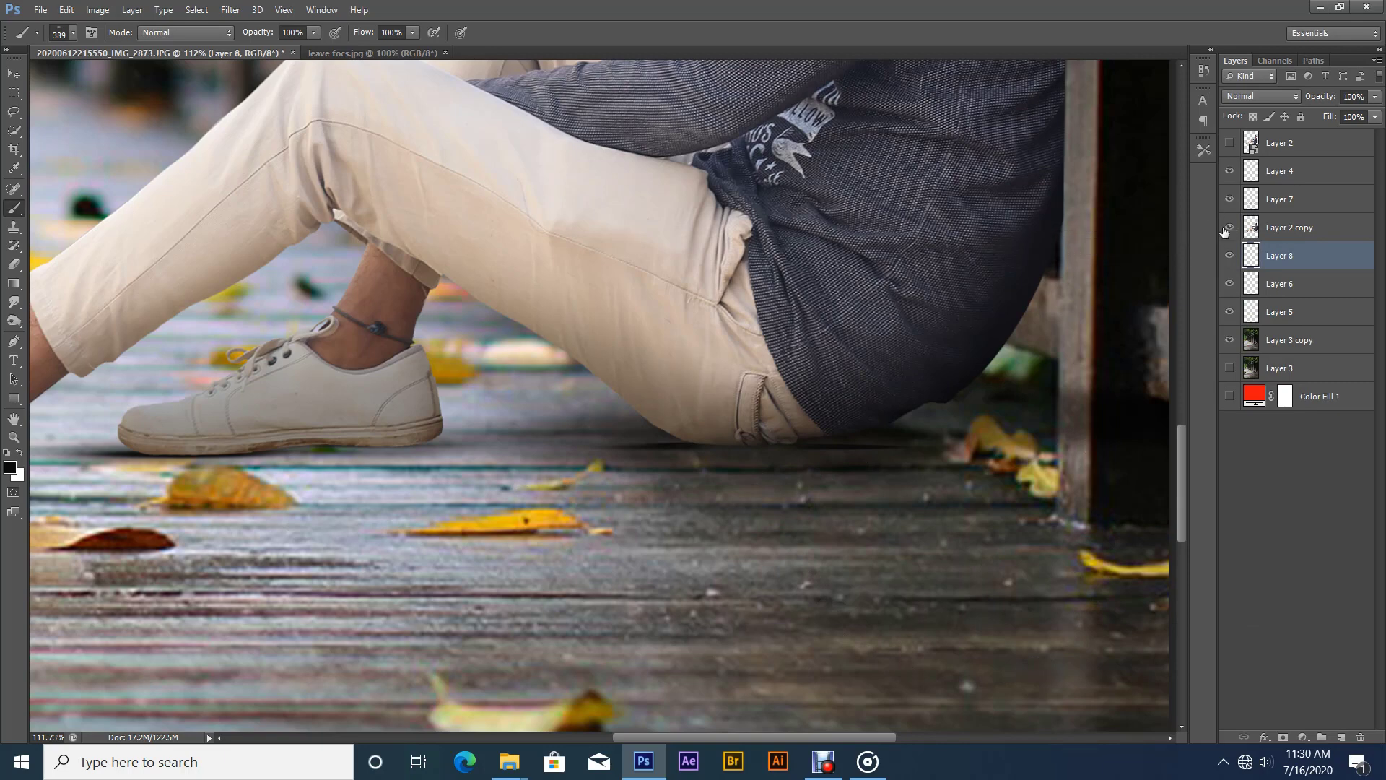
pyautogui.moveTo(800, 466); pyautogui.dragTo(744, 466)
# - Review the whole composite and compare it with and without the Layer 7 shading
pyautogui.click(1283, 177)
pyautogui.moveTo(673, 400); pyautogui.dragTo(604, 428)
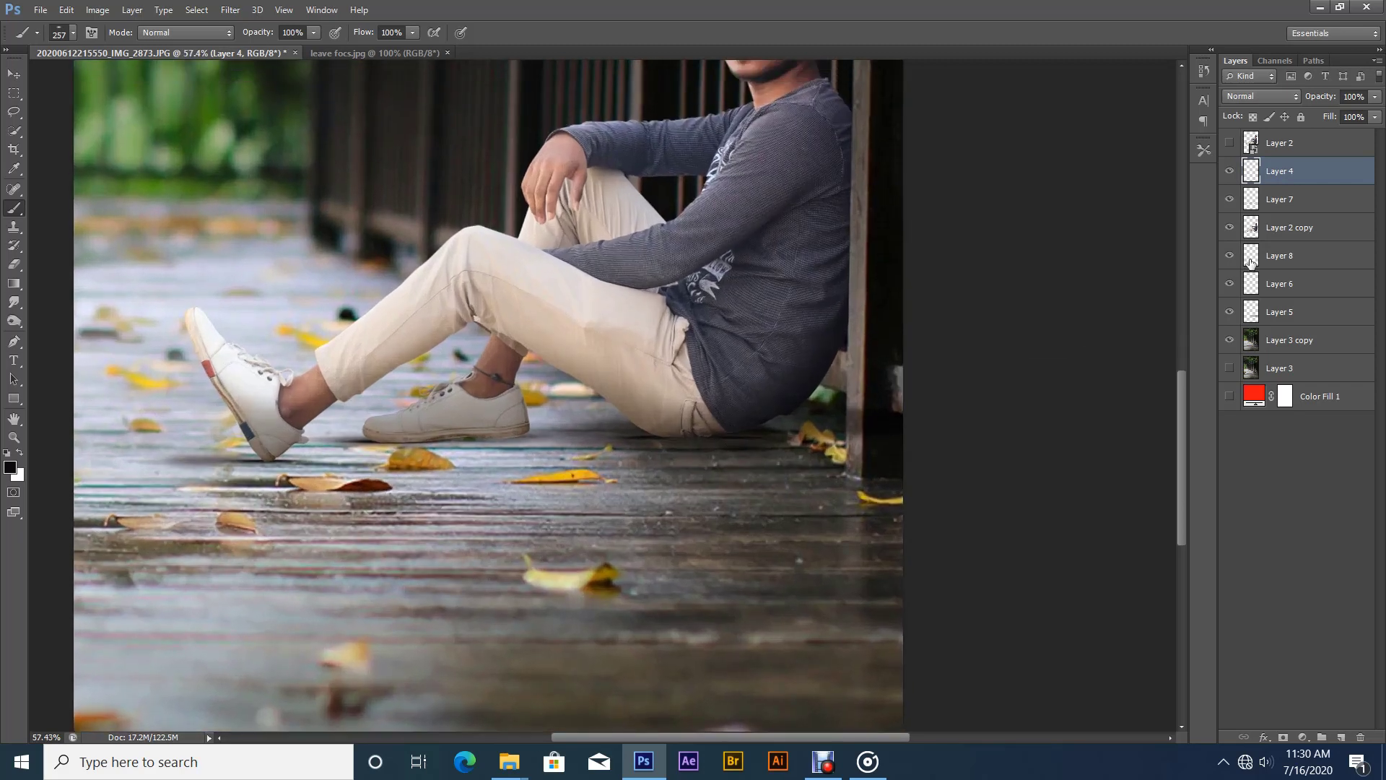
pyautogui.hotkey('ctrl', '0')
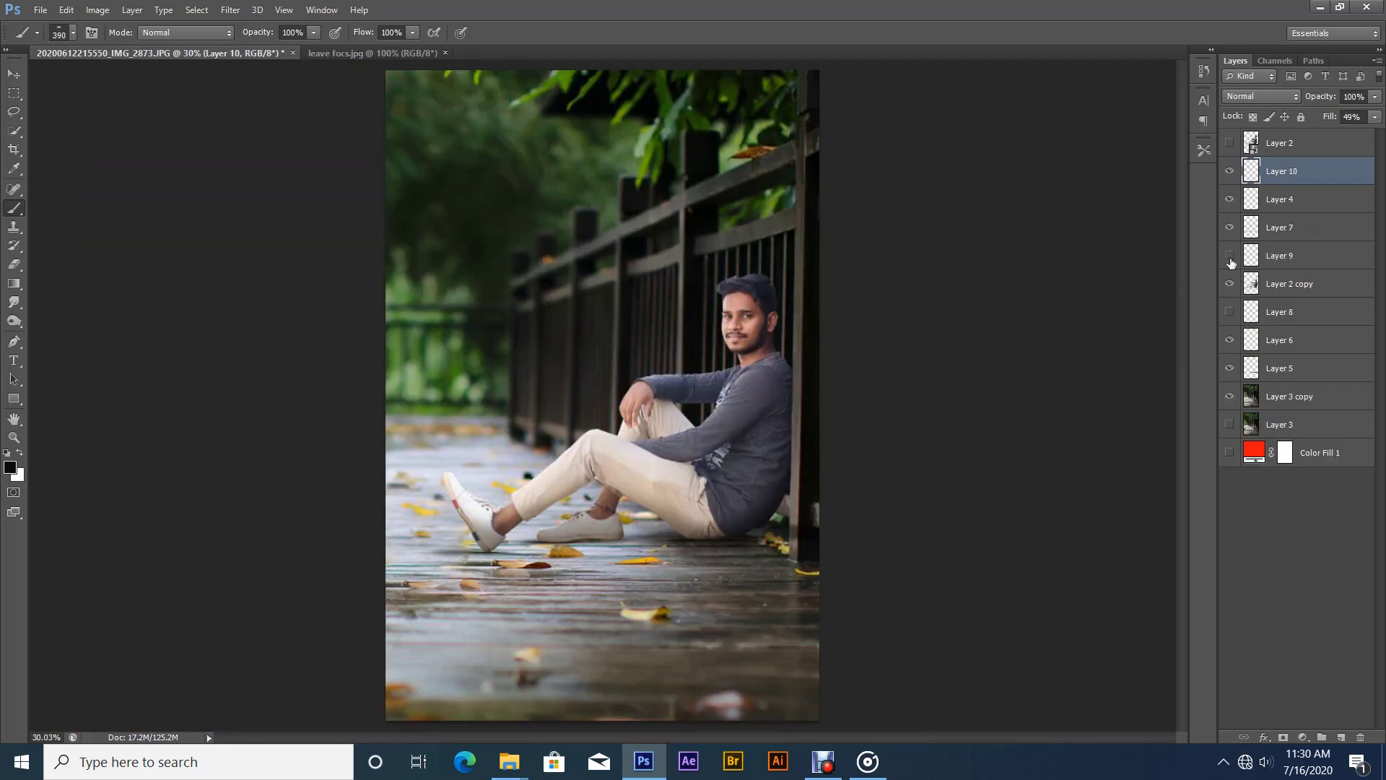
pyautogui.click(1230, 228)
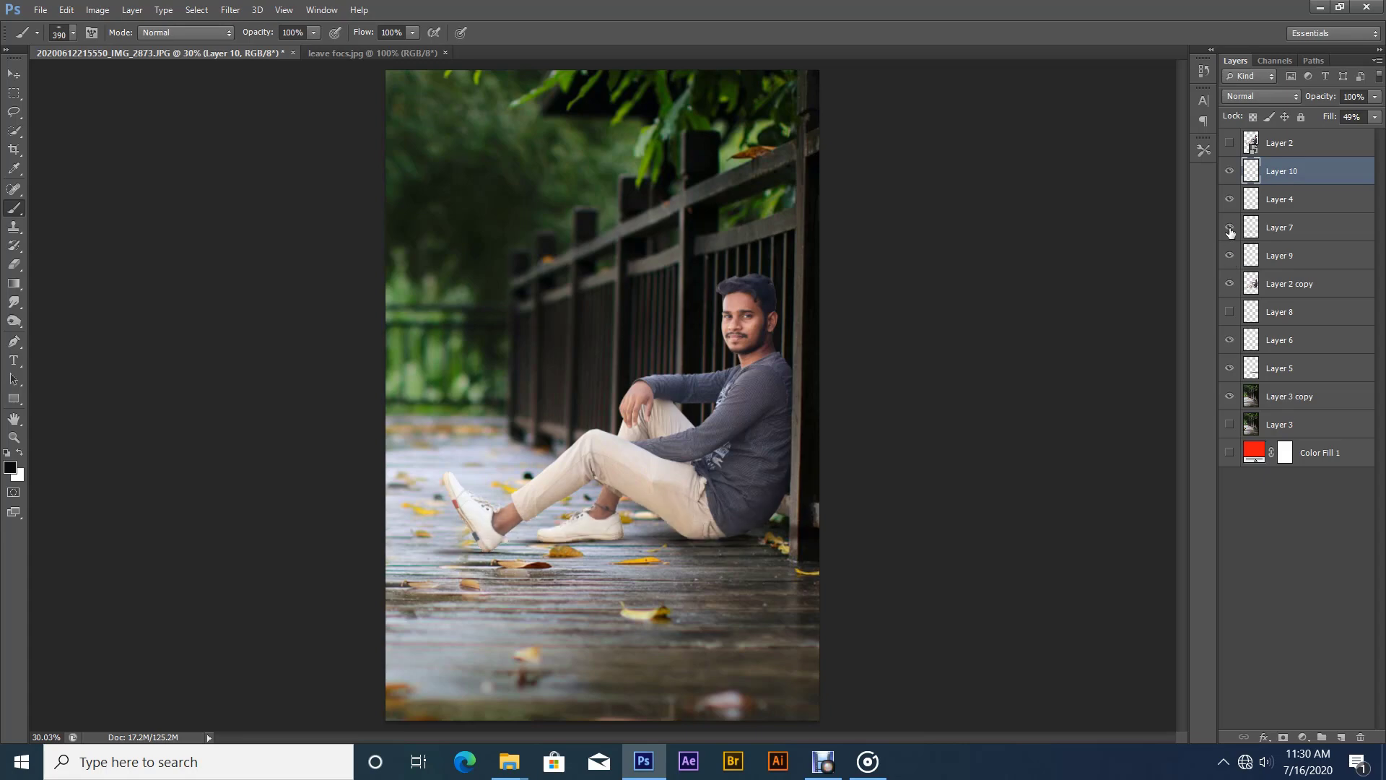
# - Select Layer 7 and change the brush to a soft round tip with 100% roundness and a size of about 100 px
pyautogui.click(1274, 229)
pyautogui.moveTo(579, 489); pyautogui.dragTo(668, 505)
pyautogui.moveTo(582, 541); pyautogui.dragTo(537, 401)
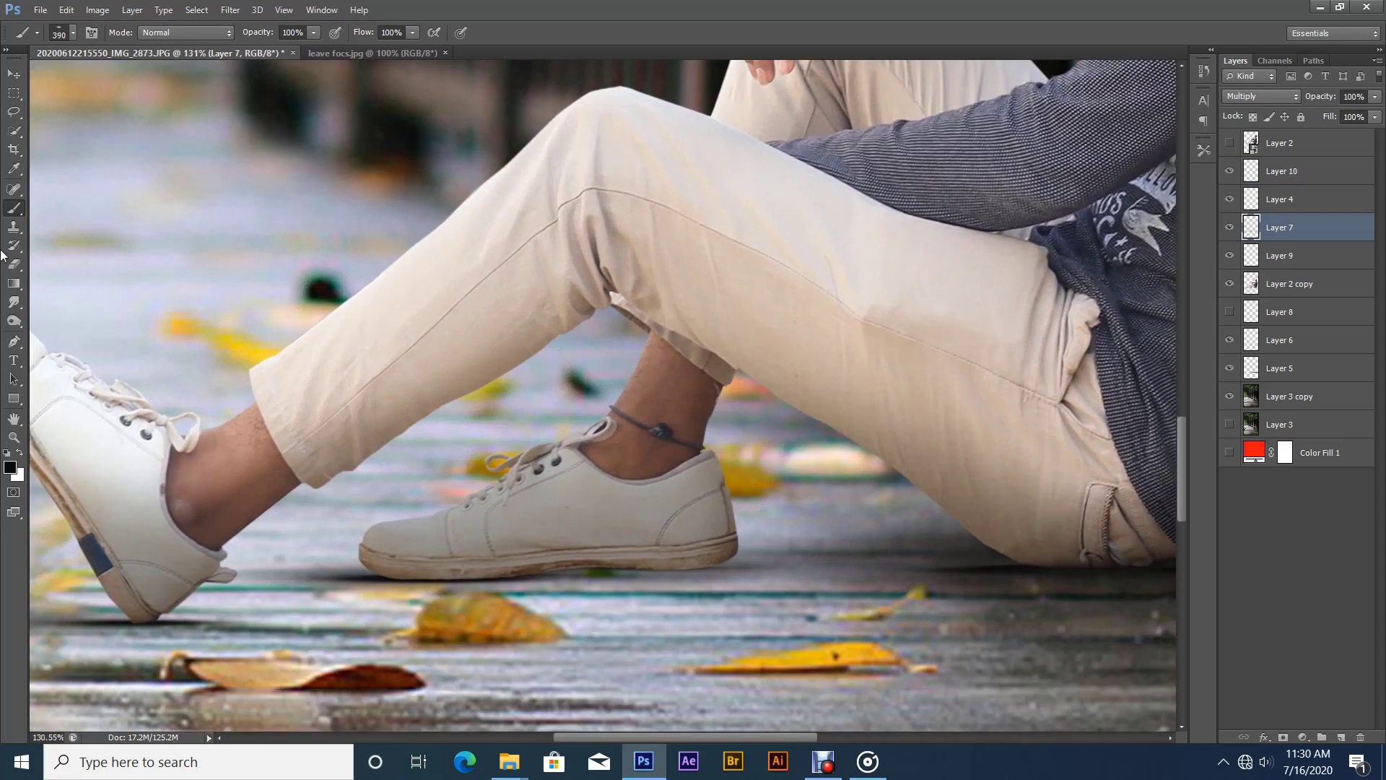
pyautogui.moveTo(351, 345); pyautogui.dragTo(383, 347)
pyautogui.rightClick(383, 348)
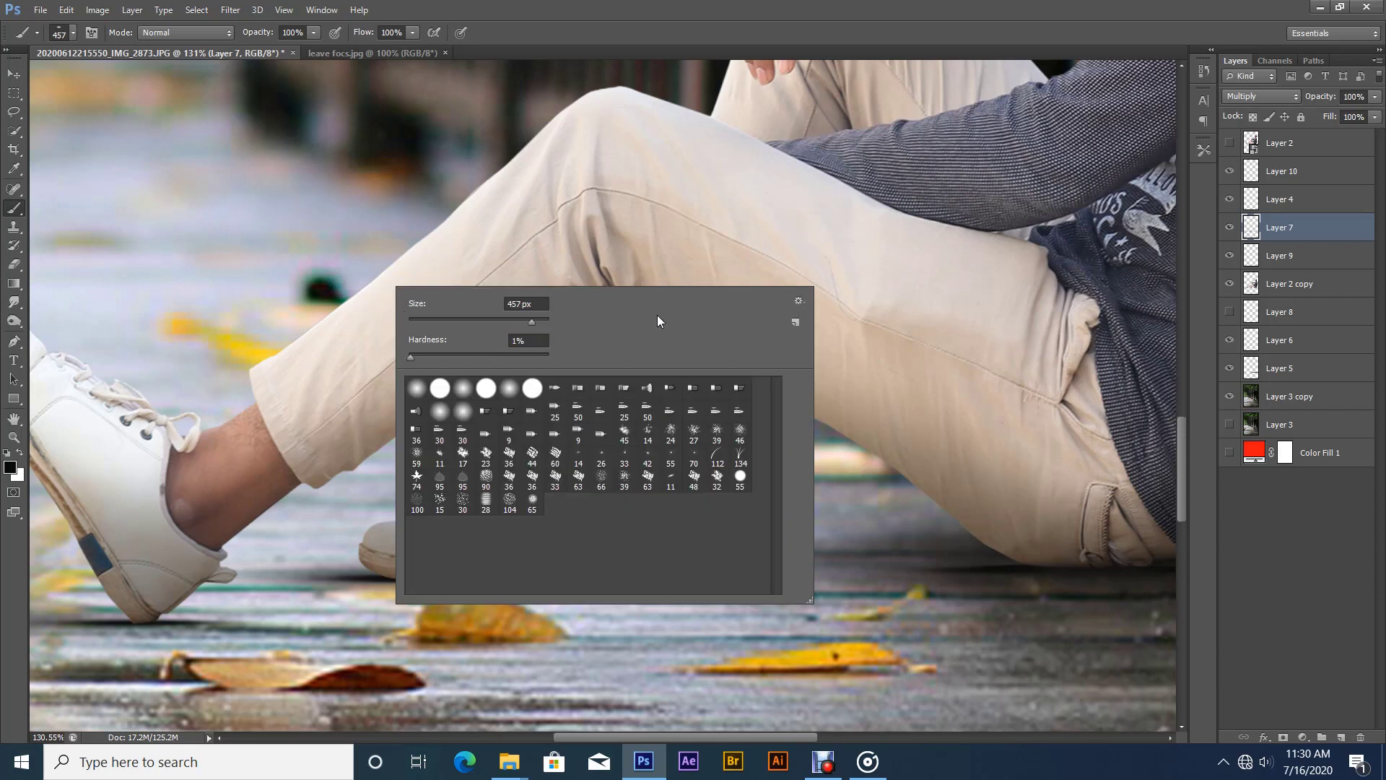
pyautogui.click(92, 33)
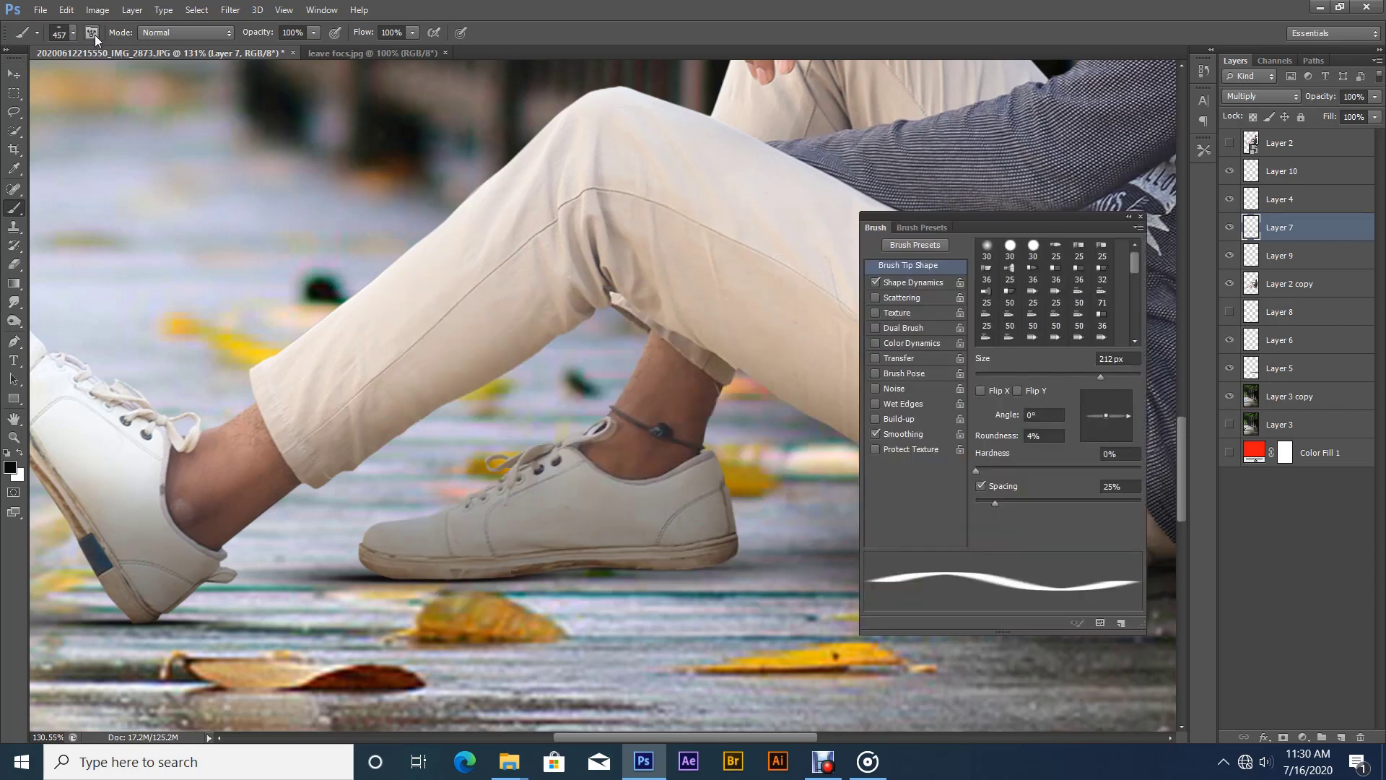
pyautogui.moveTo(1106, 421); pyautogui.dragTo(1133, 421)
pyautogui.moveTo(523, 355)
pyautogui.mouseDown()
pyautogui.moveTo(451, 355)
pyautogui.moveTo(381, 390)
pyautogui.mouseUp()
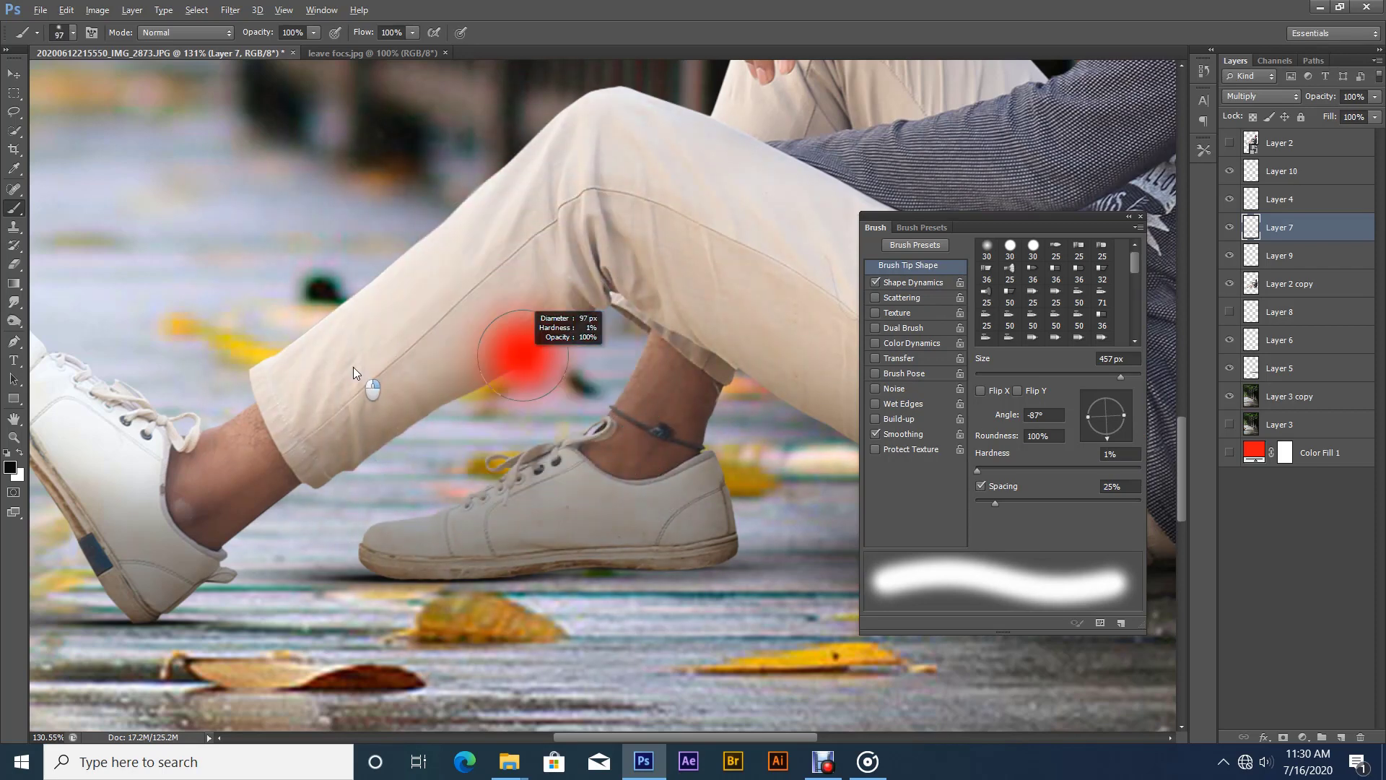
pyautogui.moveTo(733, 318); pyautogui.dragTo(585, 462)
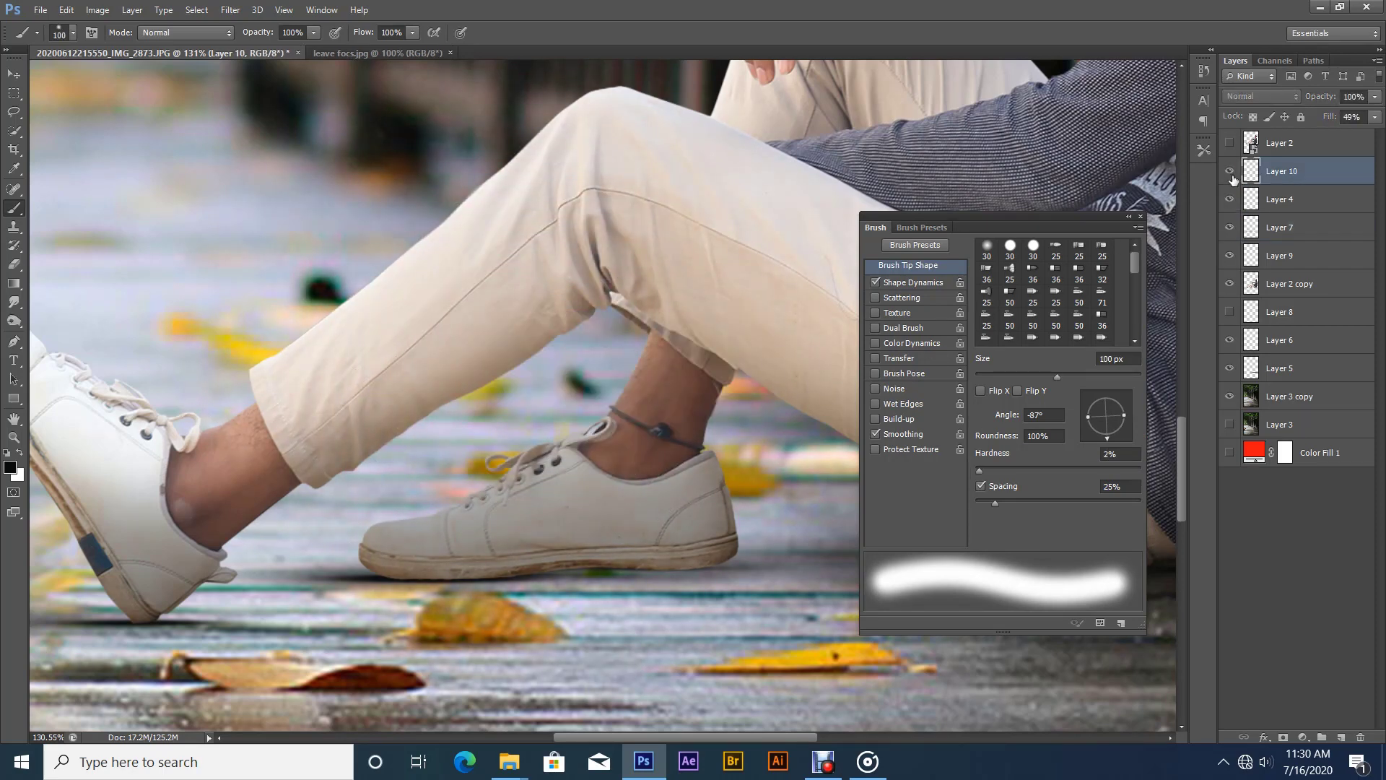
# - Compare the Layer 7 shading on and off, and erase it from the man's back shoe with a soft eraser up to about 200 px
pyautogui.click(1231, 223)
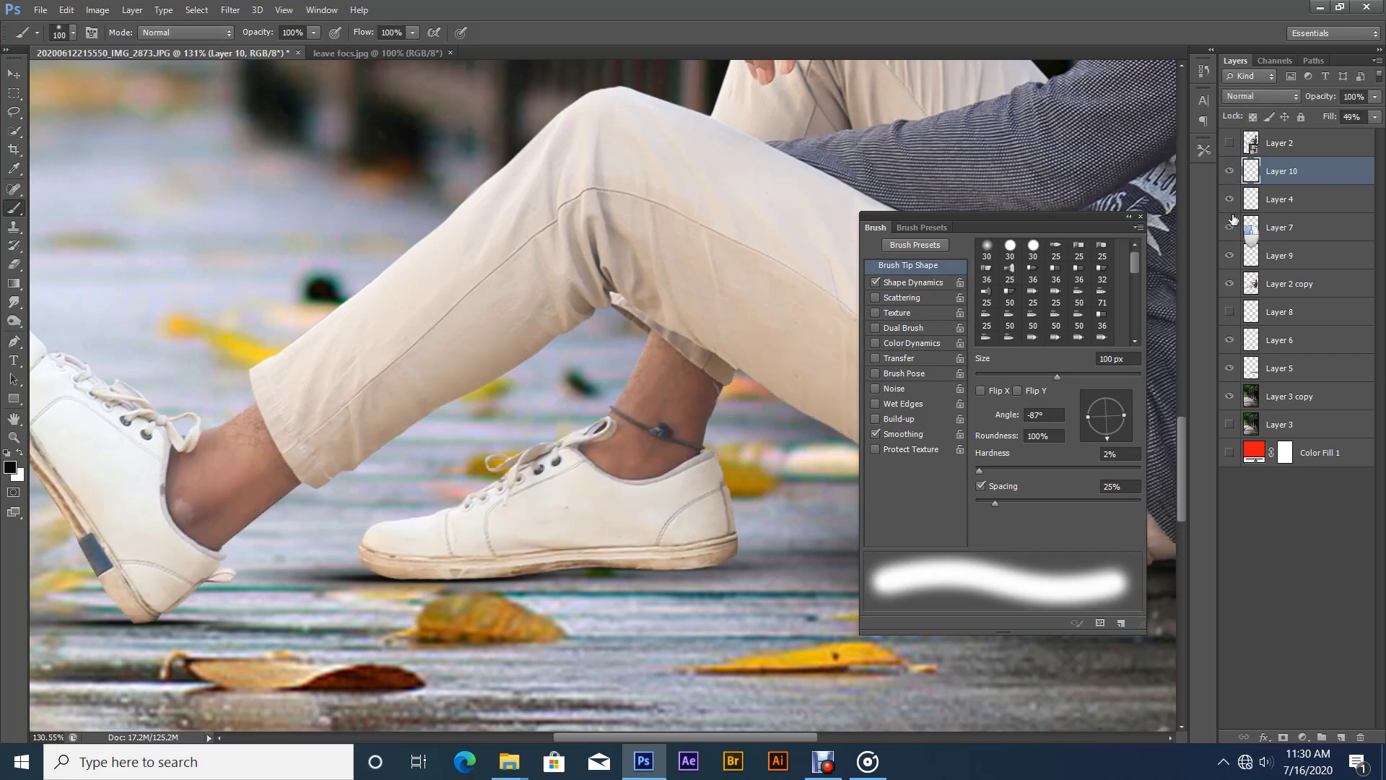
pyautogui.click(1231, 225)
pyautogui.click(1256, 229)
pyautogui.moveTo(578, 411); pyautogui.dragTo(562, 411)
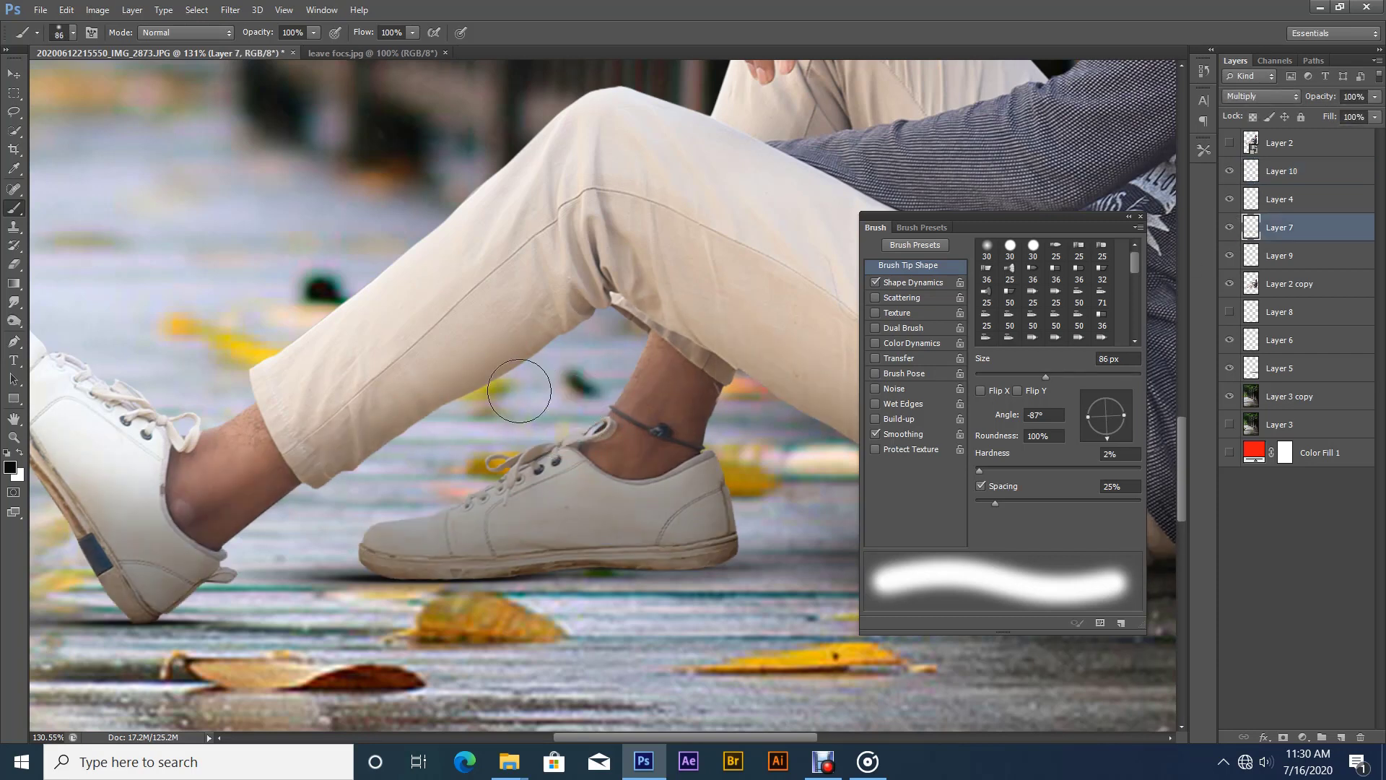
pyautogui.click(7, 265)
pyautogui.moveTo(570, 462); pyautogui.dragTo(595, 462)
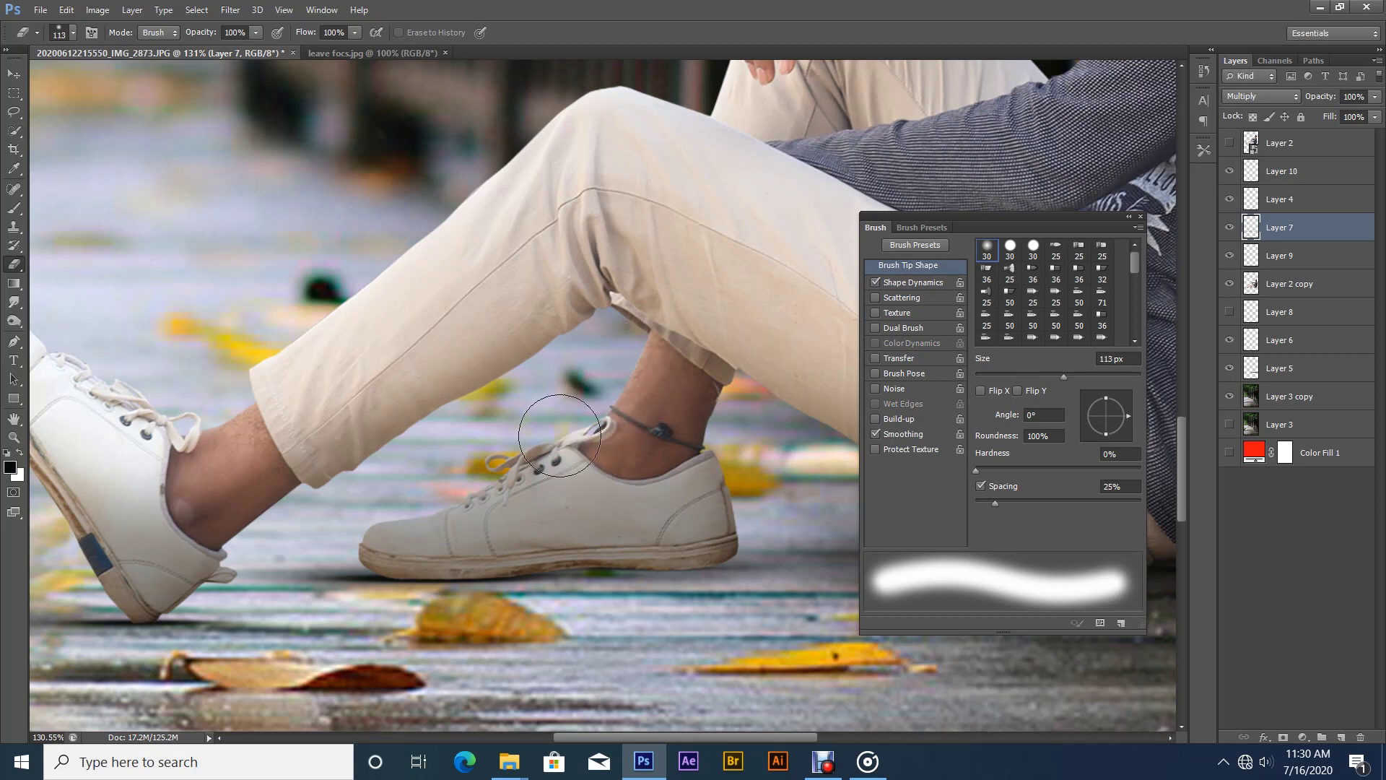
pyautogui.moveTo(509, 473)
pyautogui.mouseDown()
pyautogui.moveTo(367, 518)
pyautogui.moveTo(583, 453)
pyautogui.moveTo(428, 469)
pyautogui.mouseUp()
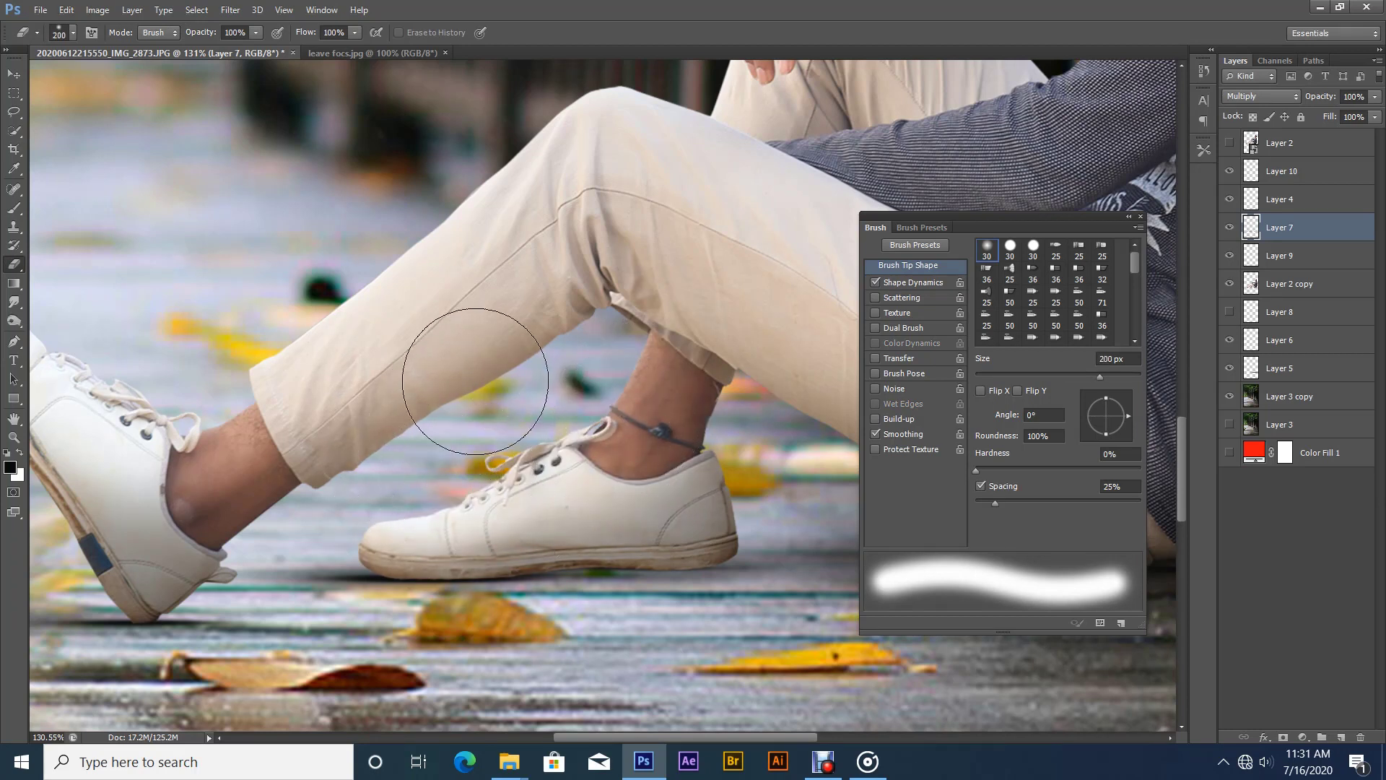
pyautogui.hotkey('ctrl', '0')
pyautogui.rightClick(447, 462)
pyautogui.click(461, 473)
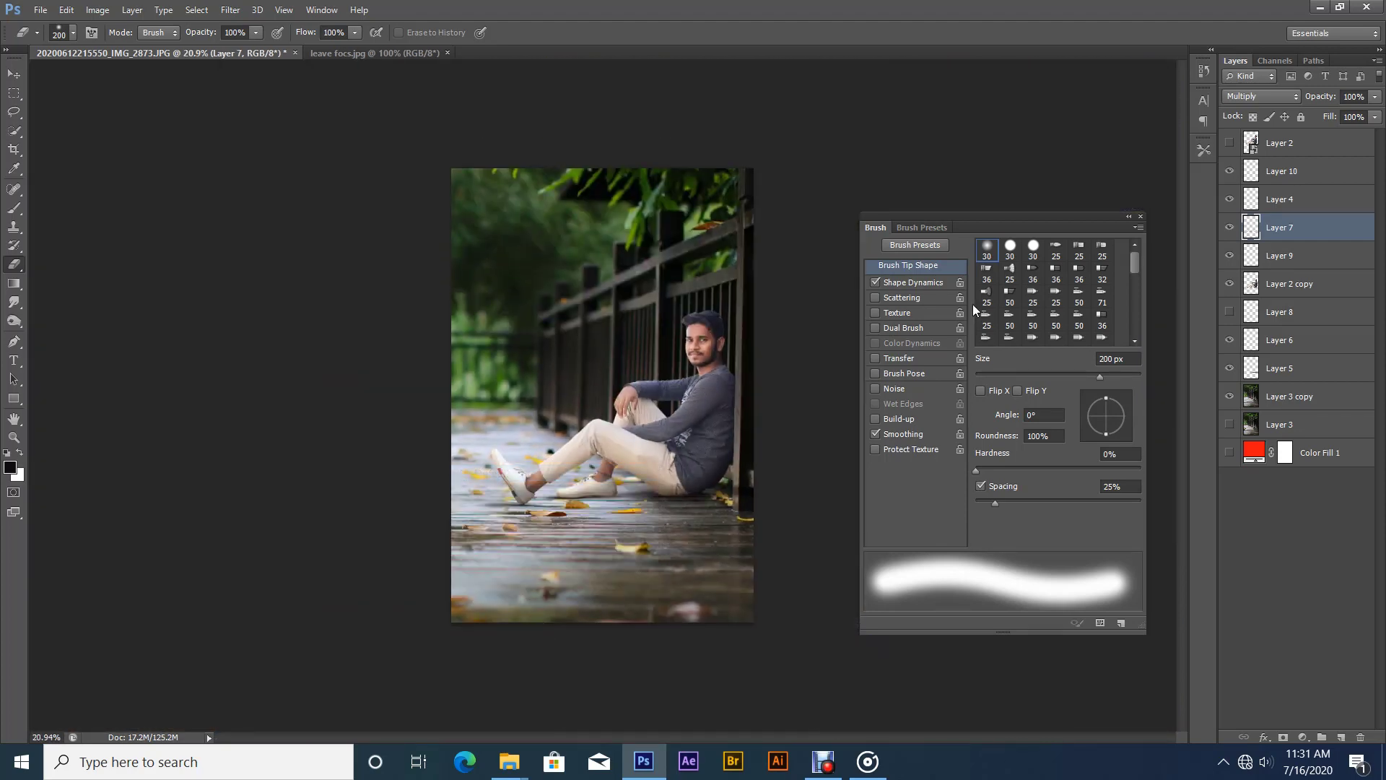
pyautogui.click(1140, 217)
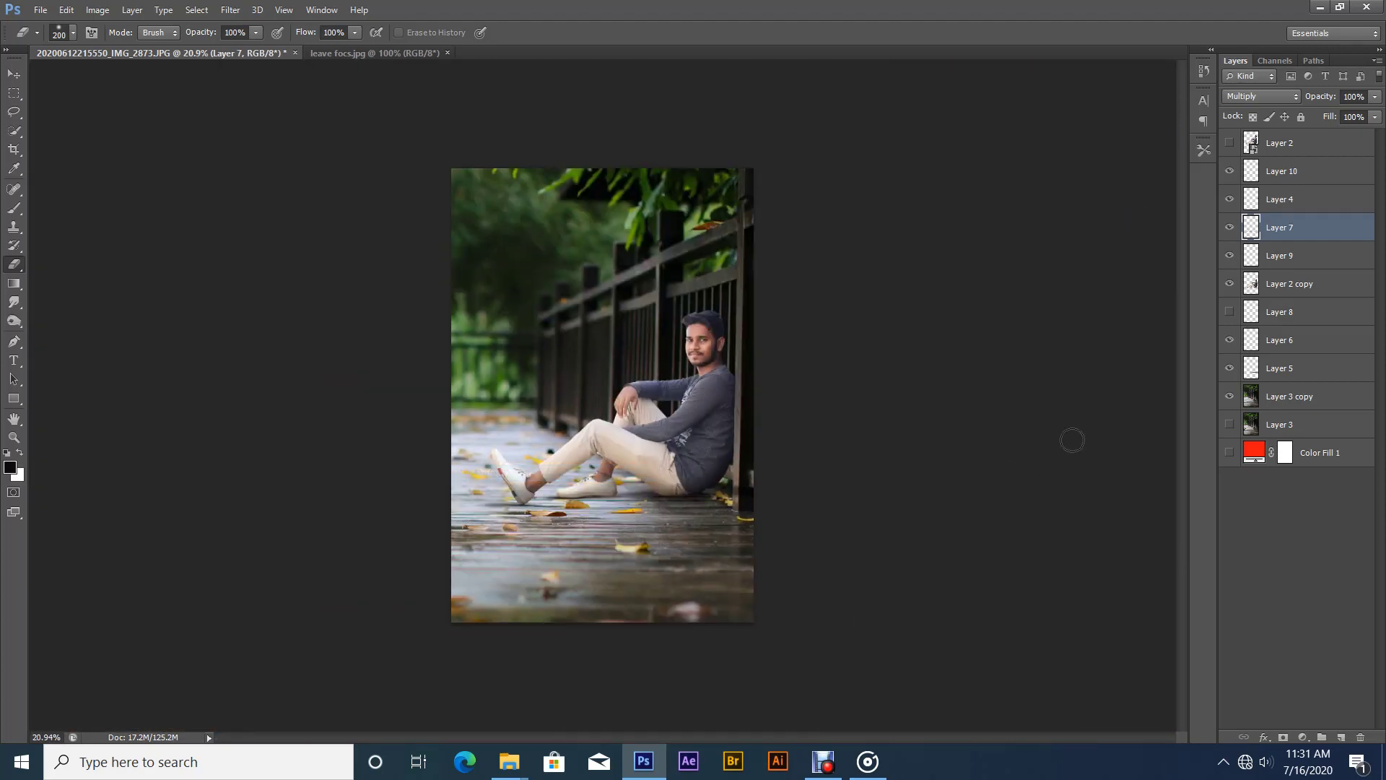
# - Add a Selective Color adjustment layer above Layer 2 copy
pyautogui.click(1288, 283)
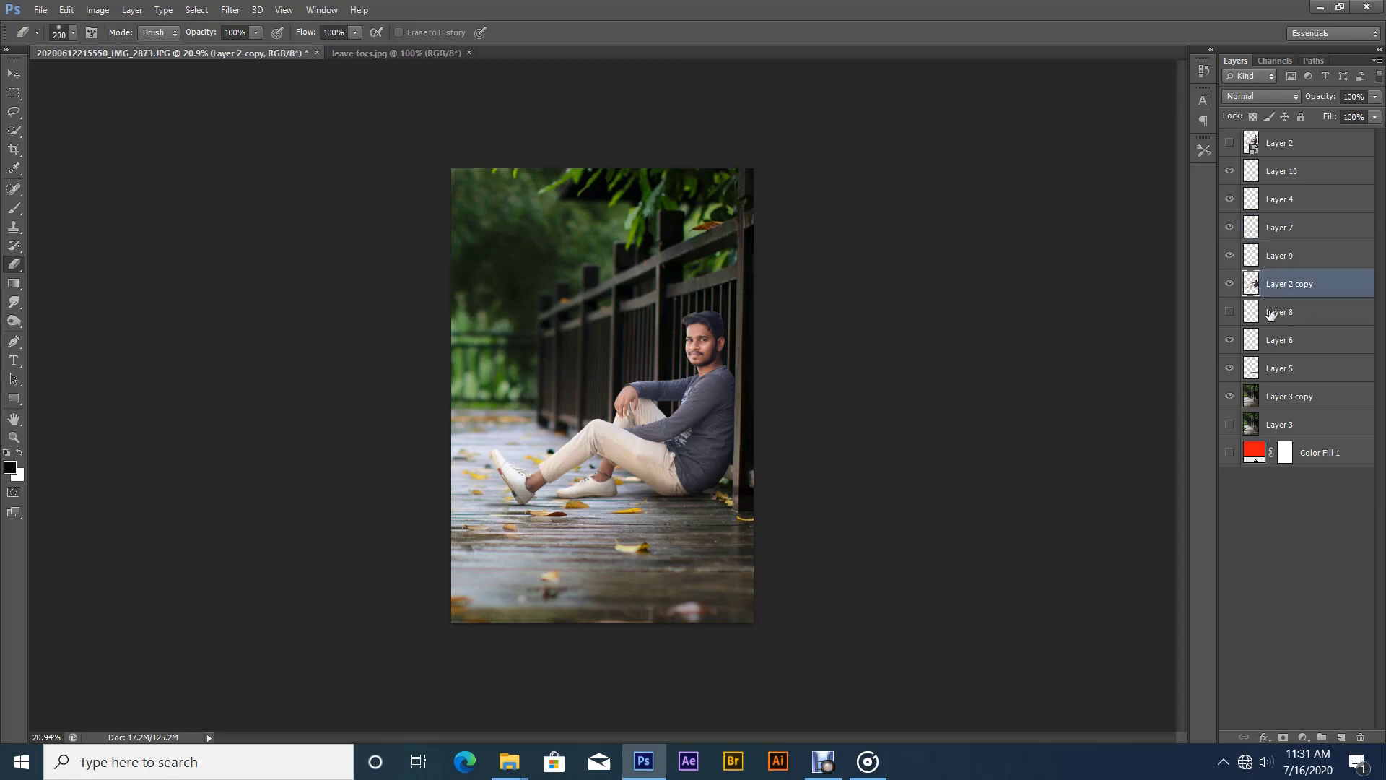
pyautogui.rightClick(1322, 285)
pyautogui.click(730, 330)
pyautogui.moveTo(730, 329); pyautogui.dragTo(826, 339)
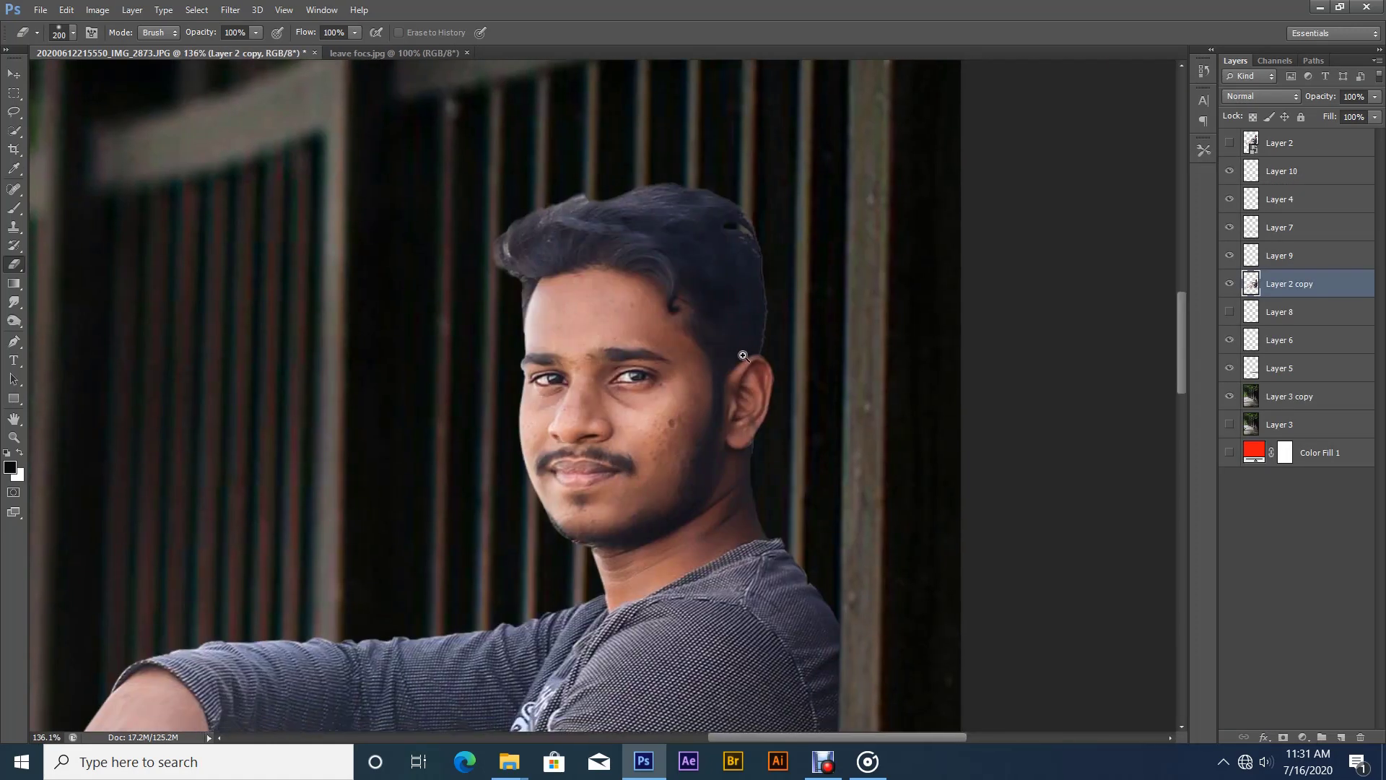
pyautogui.scroll(-1, 743, 355)
pyautogui.scroll(-1, 792, 371)
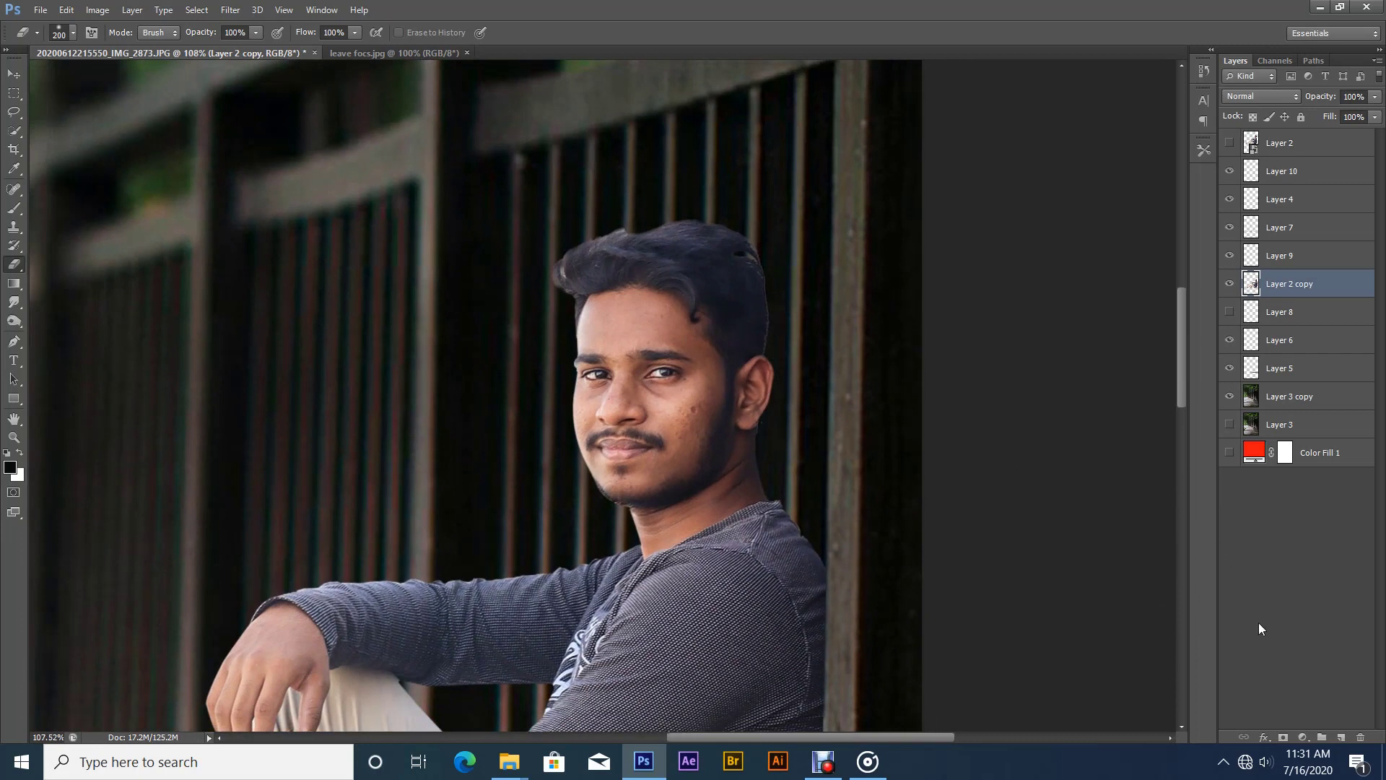
pyautogui.click(1295, 729)
pyautogui.click(1293, 724)
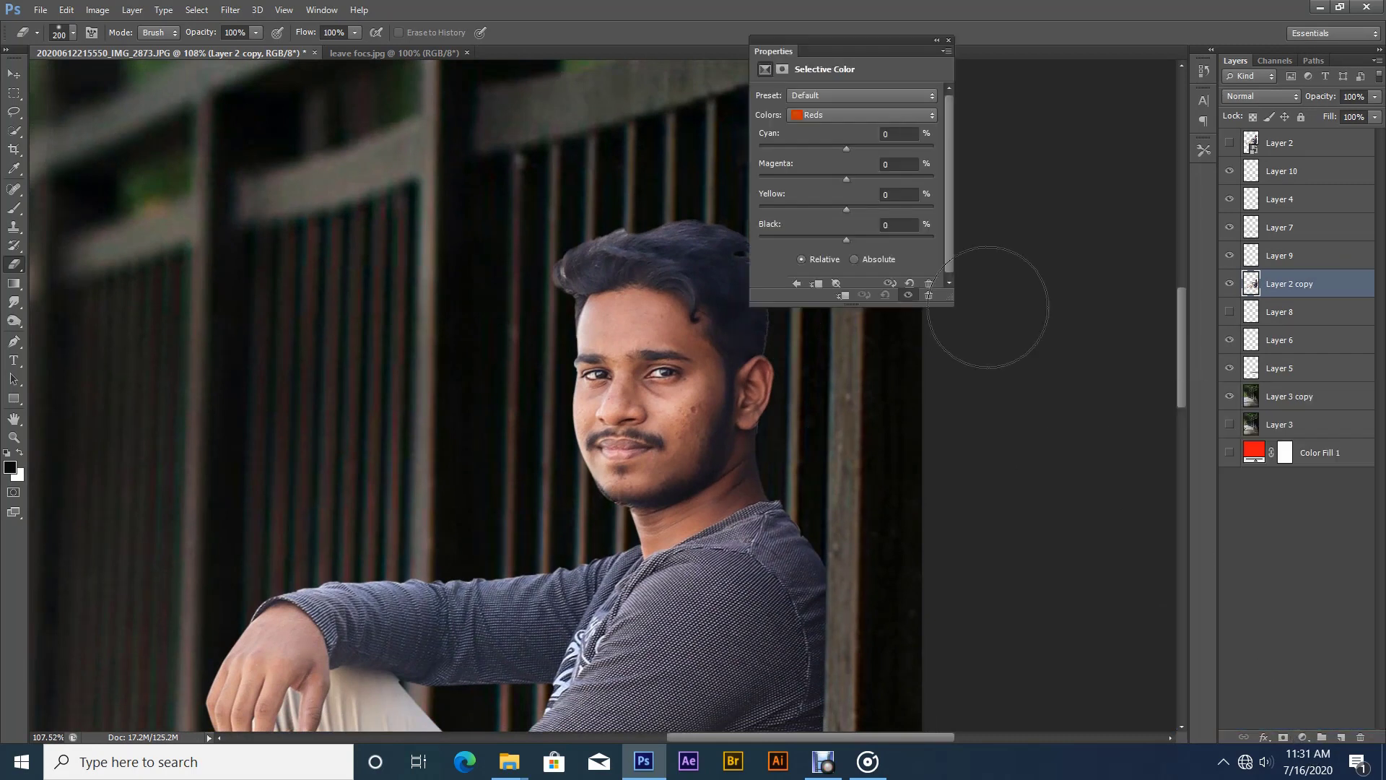
# - For the Blues in the Selective Color adjustment, set Yellow to +100% and lower Black and Cyan
pyautogui.click(834, 115)
pyautogui.click(822, 187)
pyautogui.moveTo(786, 209); pyautogui.dragTo(775, 209)
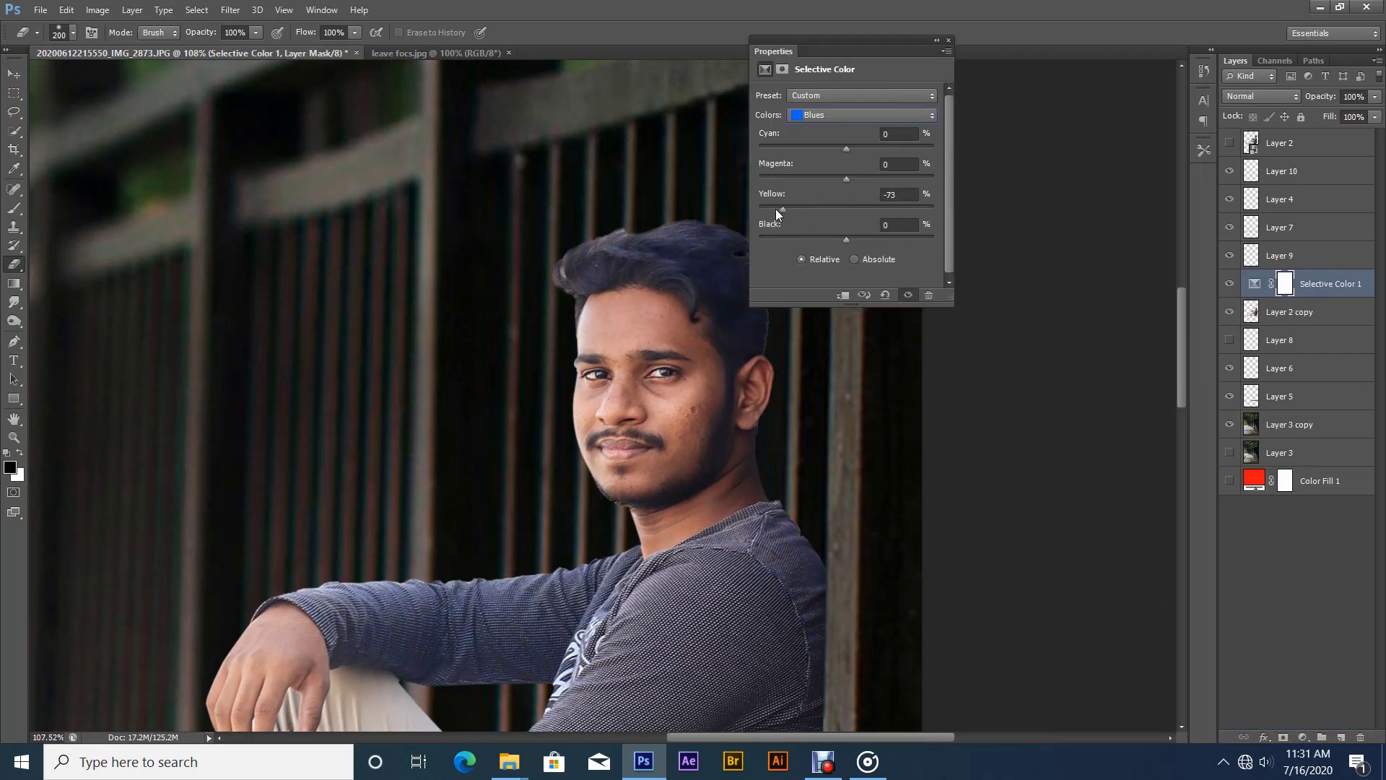
pyautogui.moveTo(962, 47); pyautogui.dragTo(1000, 35)
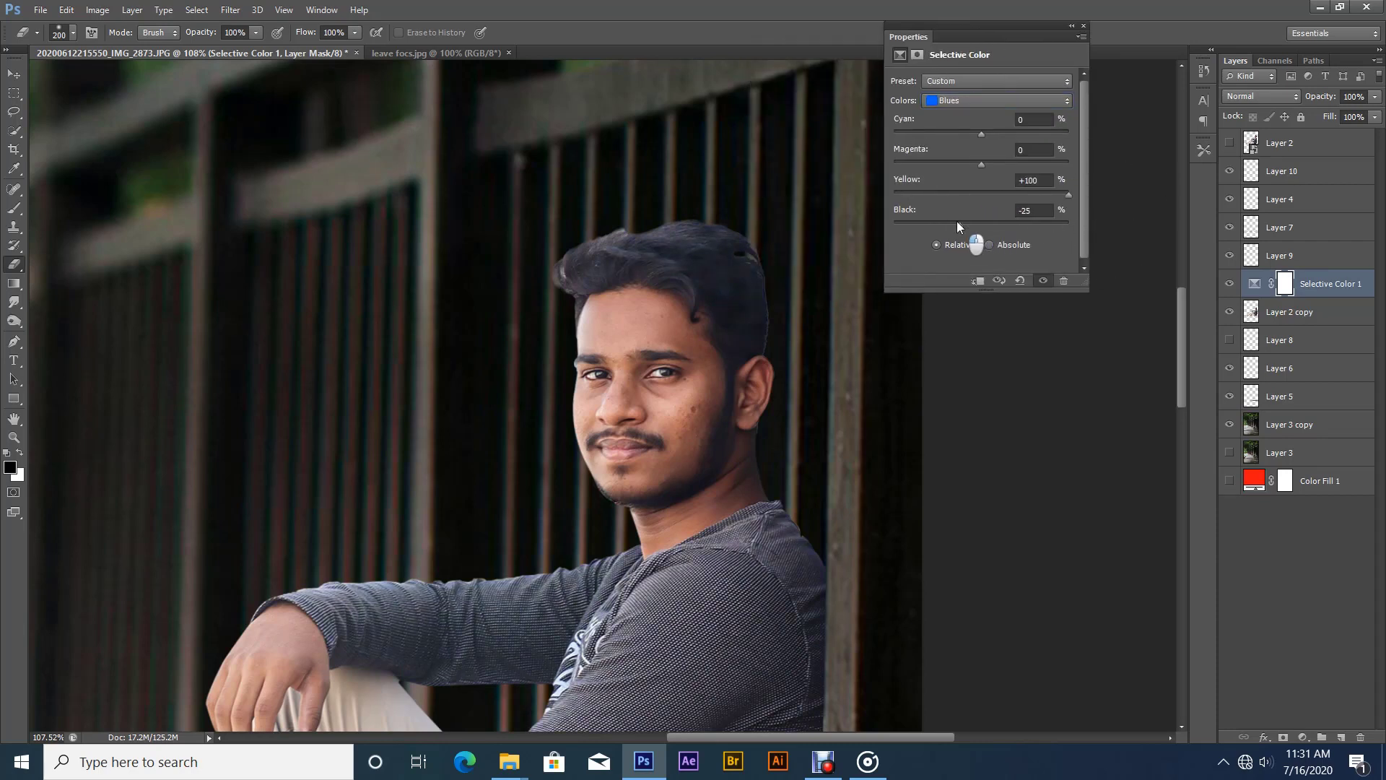
pyautogui.moveTo(977, 223); pyautogui.dragTo(961, 223)
pyautogui.moveTo(972, 134); pyautogui.dragTo(942, 141)
# - For the Cyans in the Selective Color adjustment, set Cyan to -40%, raise Magenta and lower Yellow
pyautogui.click(955, 103)
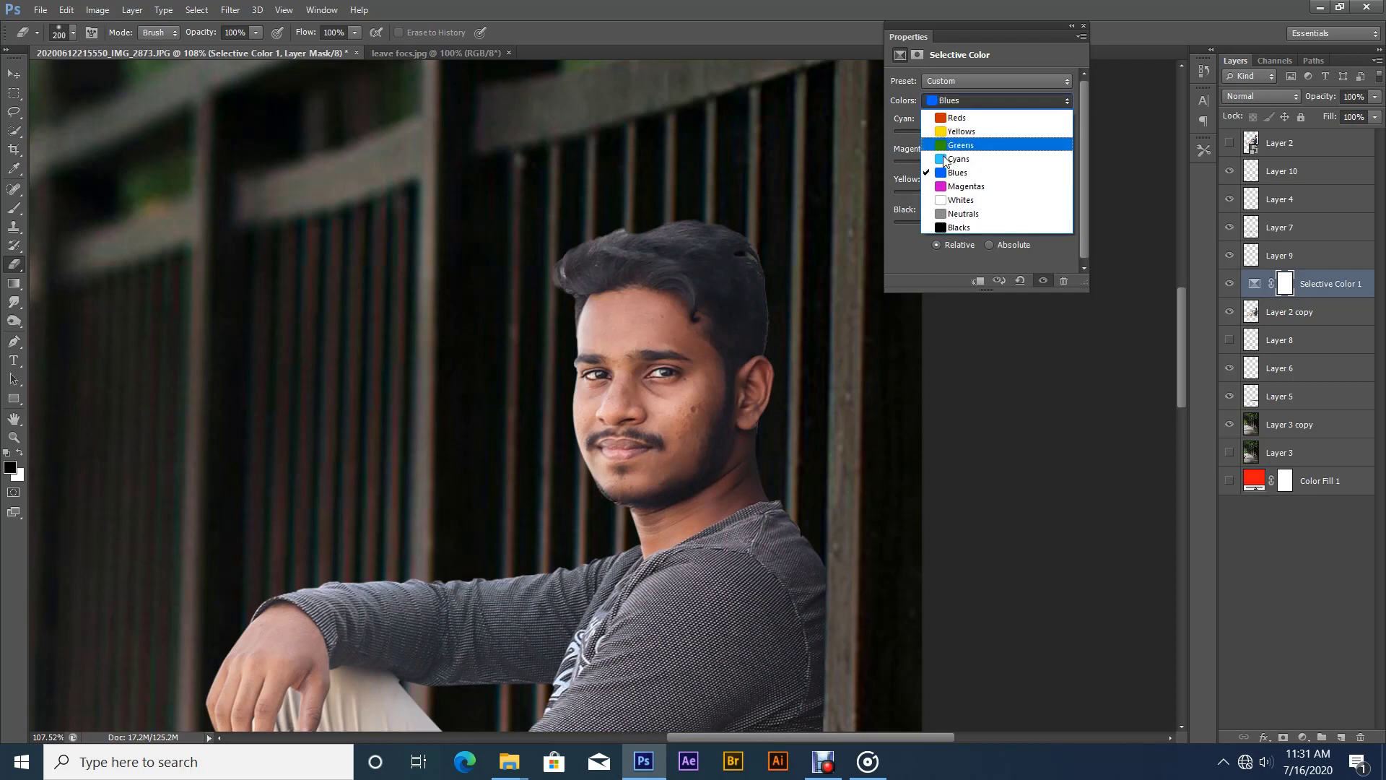
pyautogui.click(948, 146)
pyautogui.click(959, 96)
pyautogui.click(968, 153)
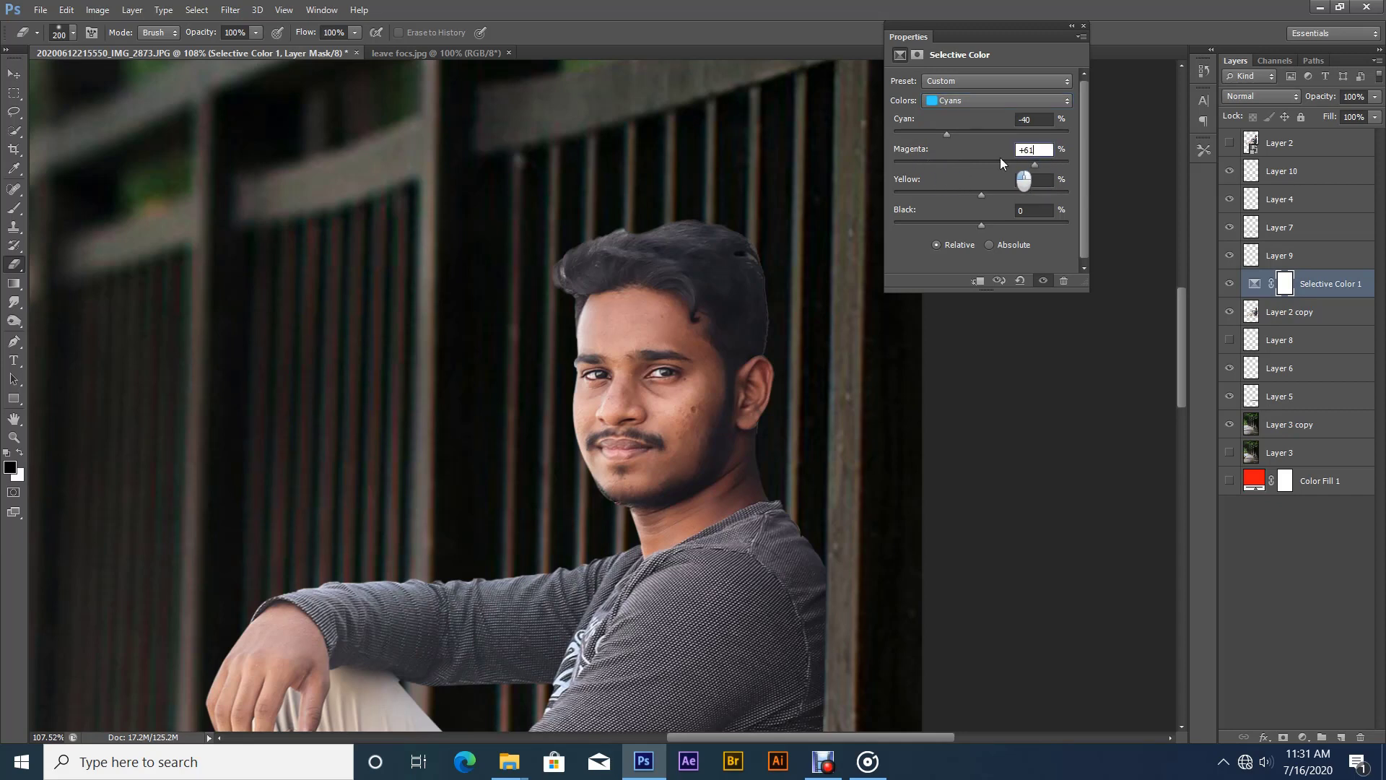
pyautogui.moveTo(981, 192); pyautogui.dragTo(943, 192)
# - Invert the Selective Color mask and paint it white over the man's hair with a soft brush of about 102 px
pyautogui.click(1284, 286)
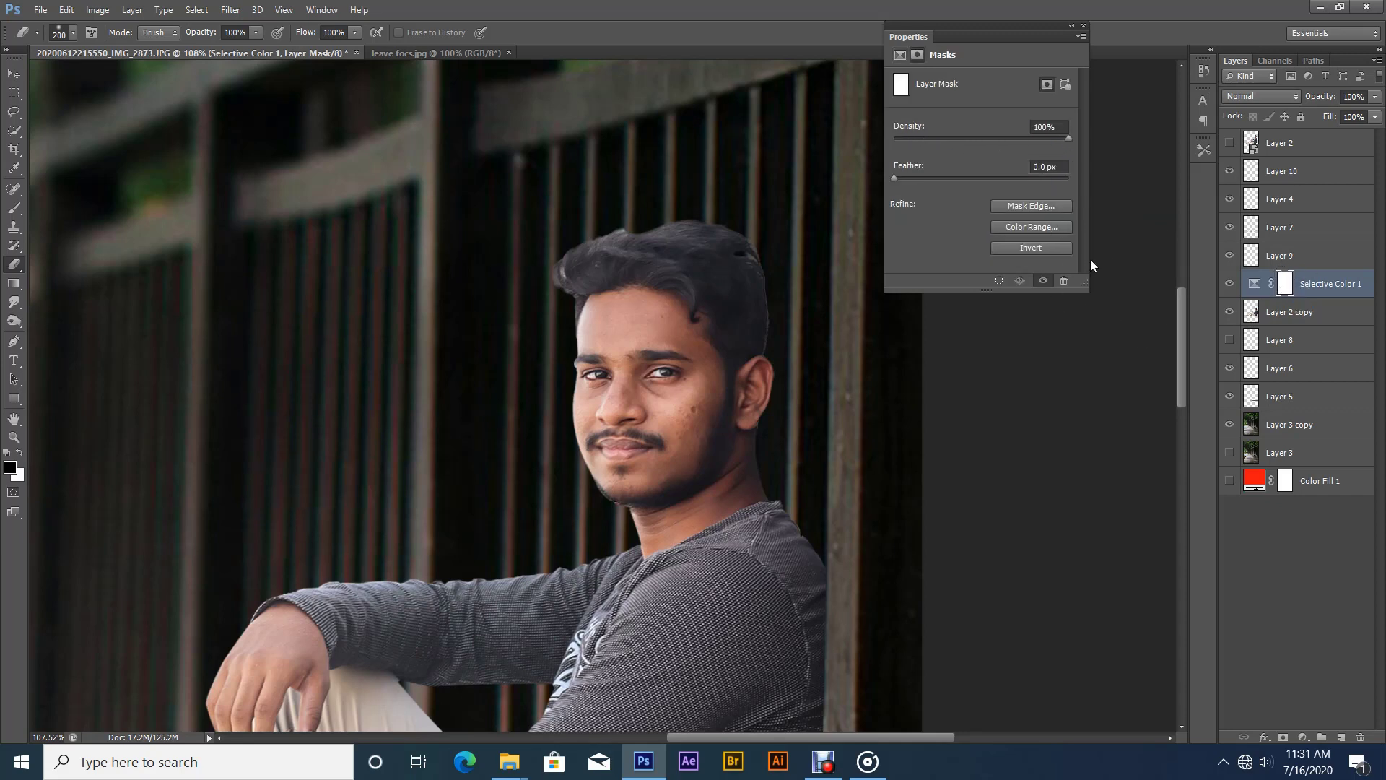
pyautogui.click(1051, 246)
pyautogui.scroll(2, 657, 274)
pyautogui.moveTo(657, 274); pyautogui.dragTo(560, 273)
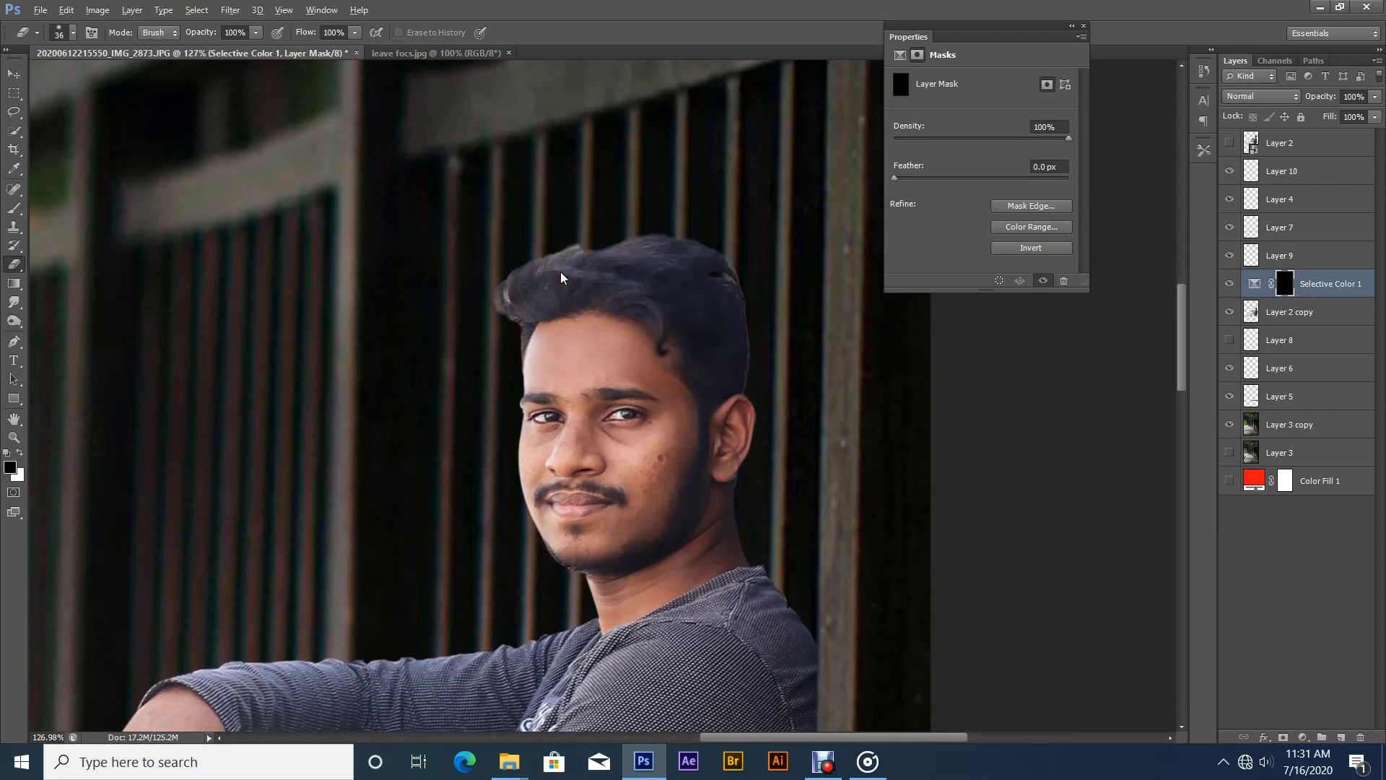
pyautogui.click(6, 210)
pyautogui.press('x')
pyautogui.moveTo(532, 215); pyautogui.dragTo(561, 217)
pyautogui.moveTo(530, 263); pyautogui.dragTo(517, 263)
pyautogui.moveTo(503, 306)
pyautogui.mouseDown()
pyautogui.moveTo(498, 319)
pyautogui.moveTo(579, 381)
pyautogui.moveTo(565, 466)
pyautogui.moveTo(591, 499)
pyautogui.mouseUp()
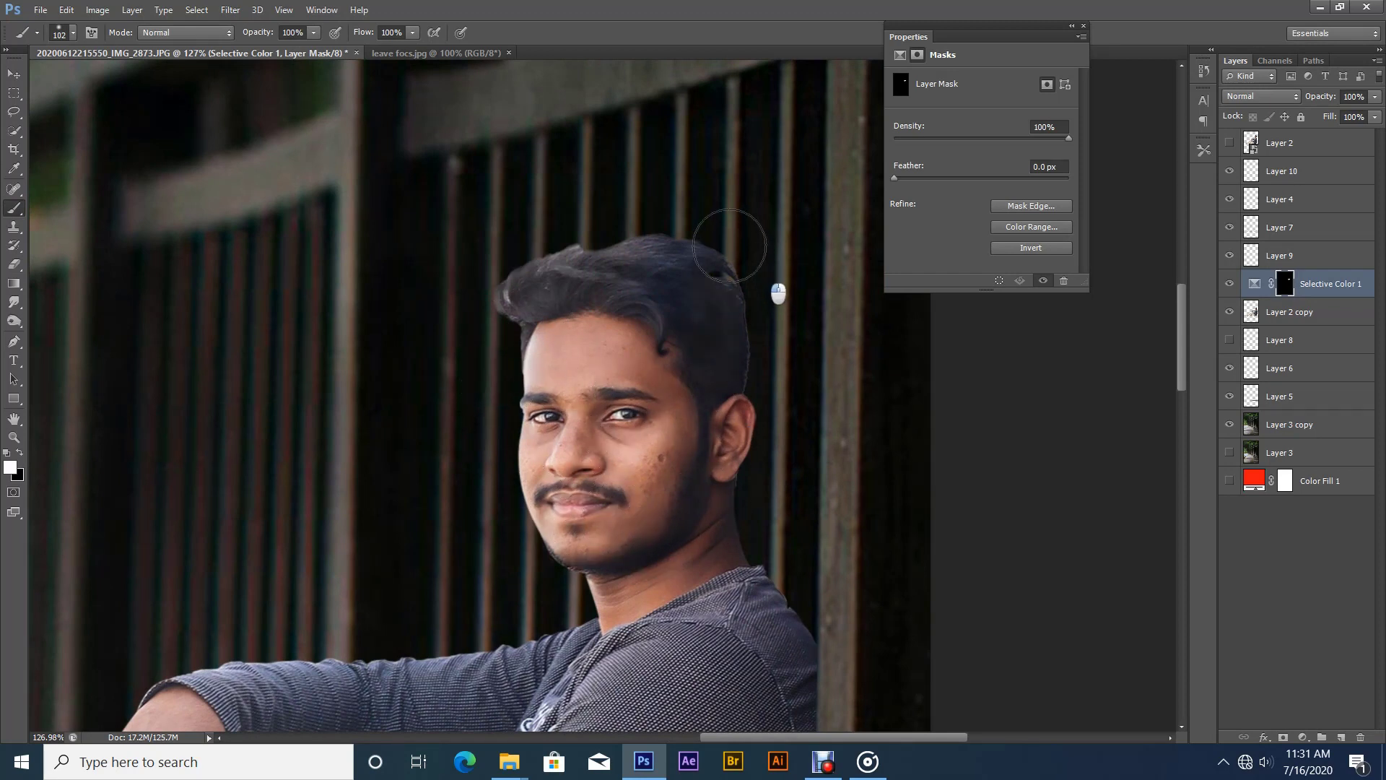
pyautogui.moveTo(733, 231)
pyautogui.mouseDown()
pyautogui.moveTo(656, 249)
pyautogui.moveTo(657, 306)
pyautogui.mouseUp()
pyautogui.moveTo(523, 283)
pyautogui.mouseDown()
pyautogui.moveTo(587, 252)
pyautogui.moveTo(751, 376)
pyautogui.moveTo(727, 498)
pyautogui.moveTo(731, 479)
pyautogui.moveTo(601, 328)
pyautogui.mouseUp()
pyautogui.moveTo(746, 287); pyautogui.dragTo(686, 310)
pyautogui.rightClick(678, 323)
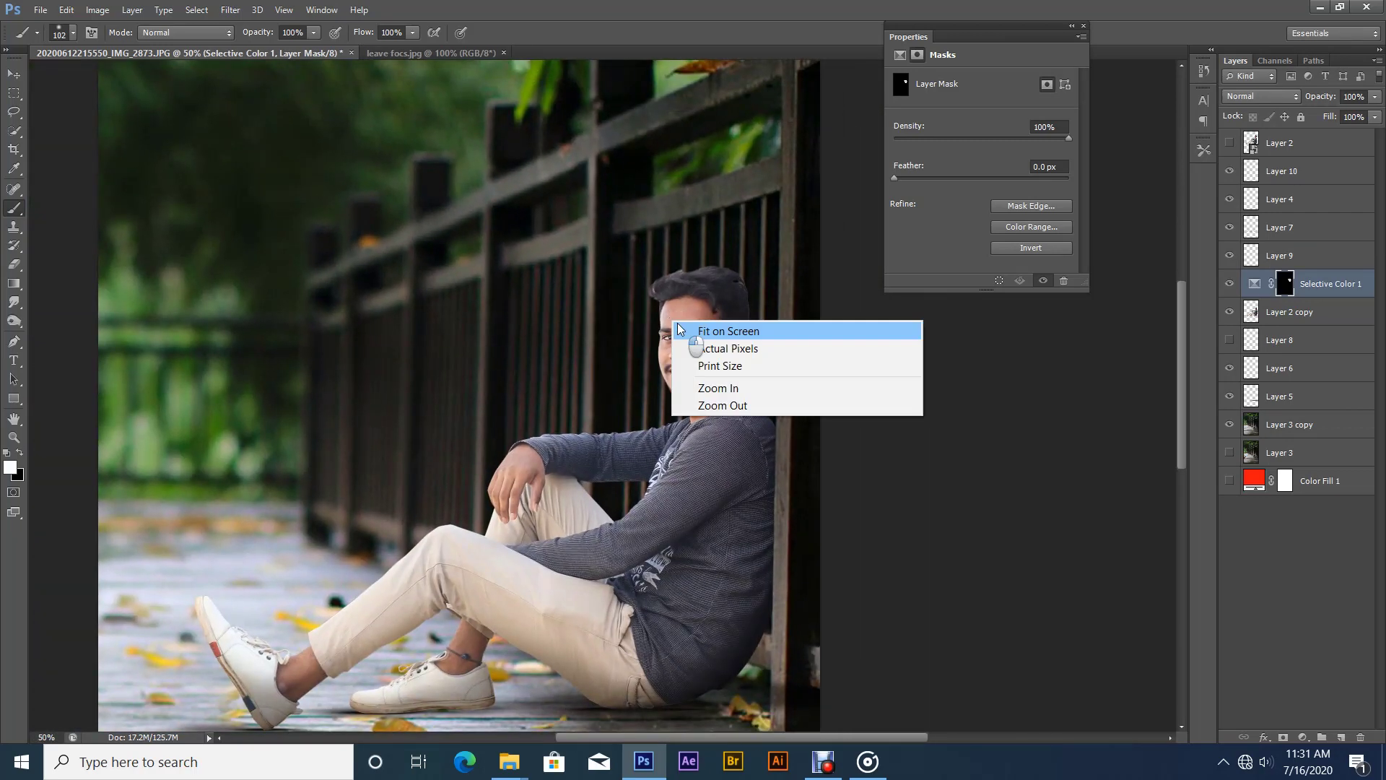
pyautogui.click(722, 326)
pyautogui.click(1083, 29)
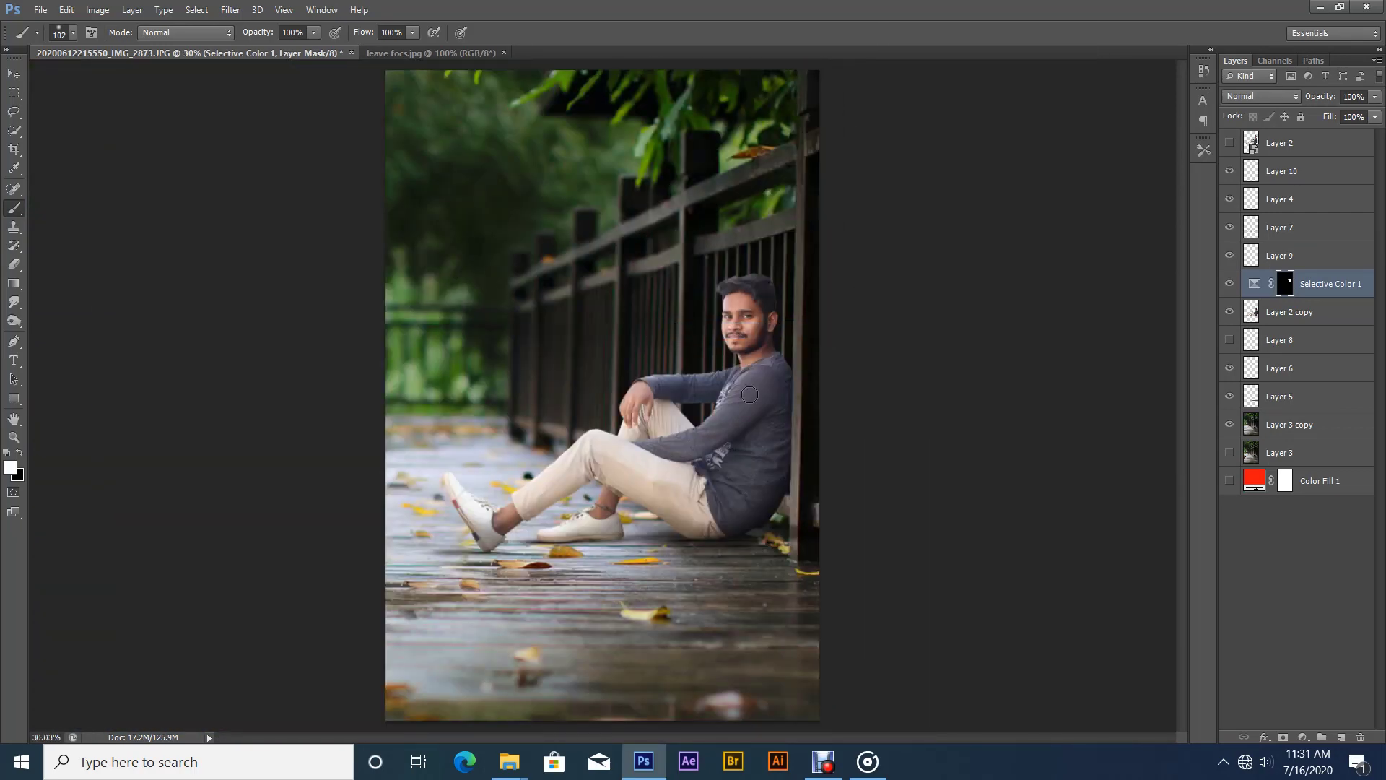
# - Add a new empty layer directly above Layer 10
pyautogui.scroll(-1, 870, 498)
pyautogui.click(1333, 143)
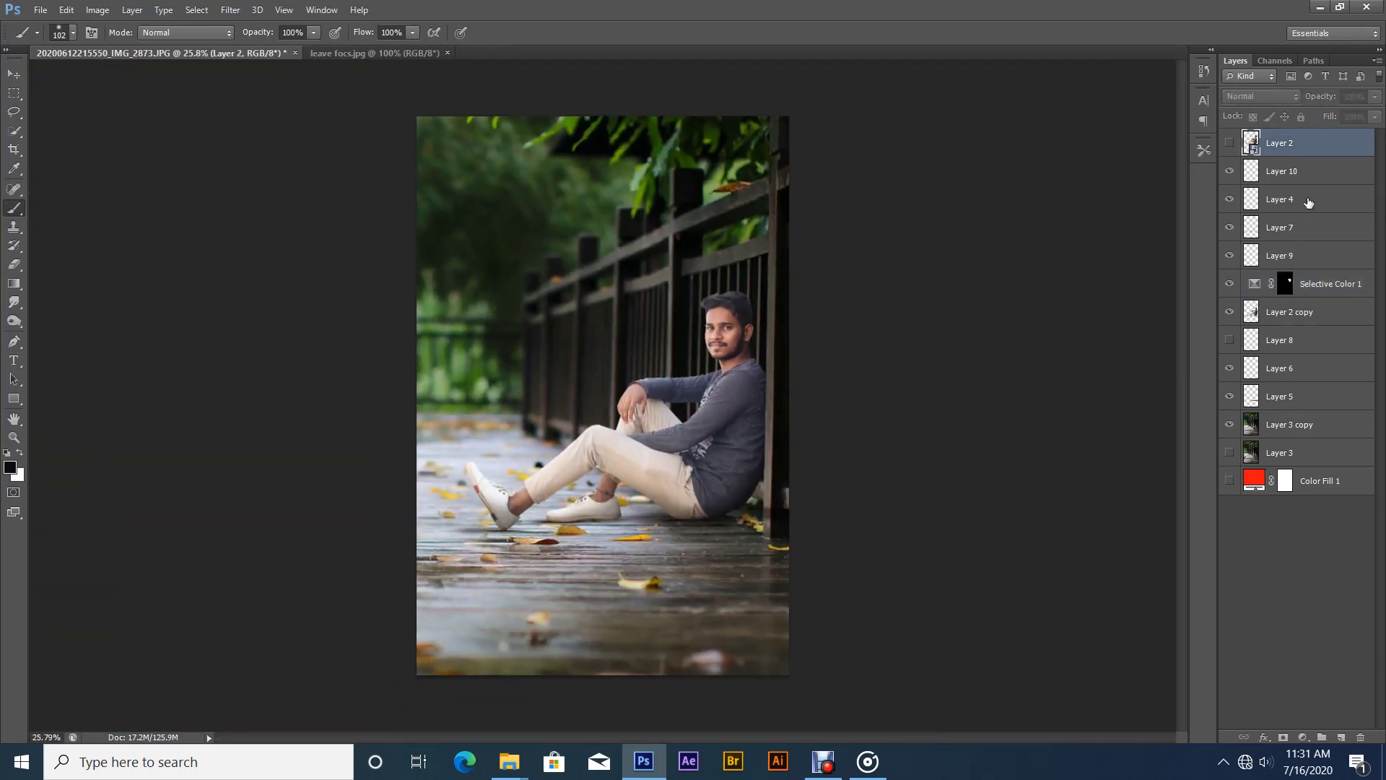
pyautogui.click(1319, 173)
pyautogui.click(1341, 740)
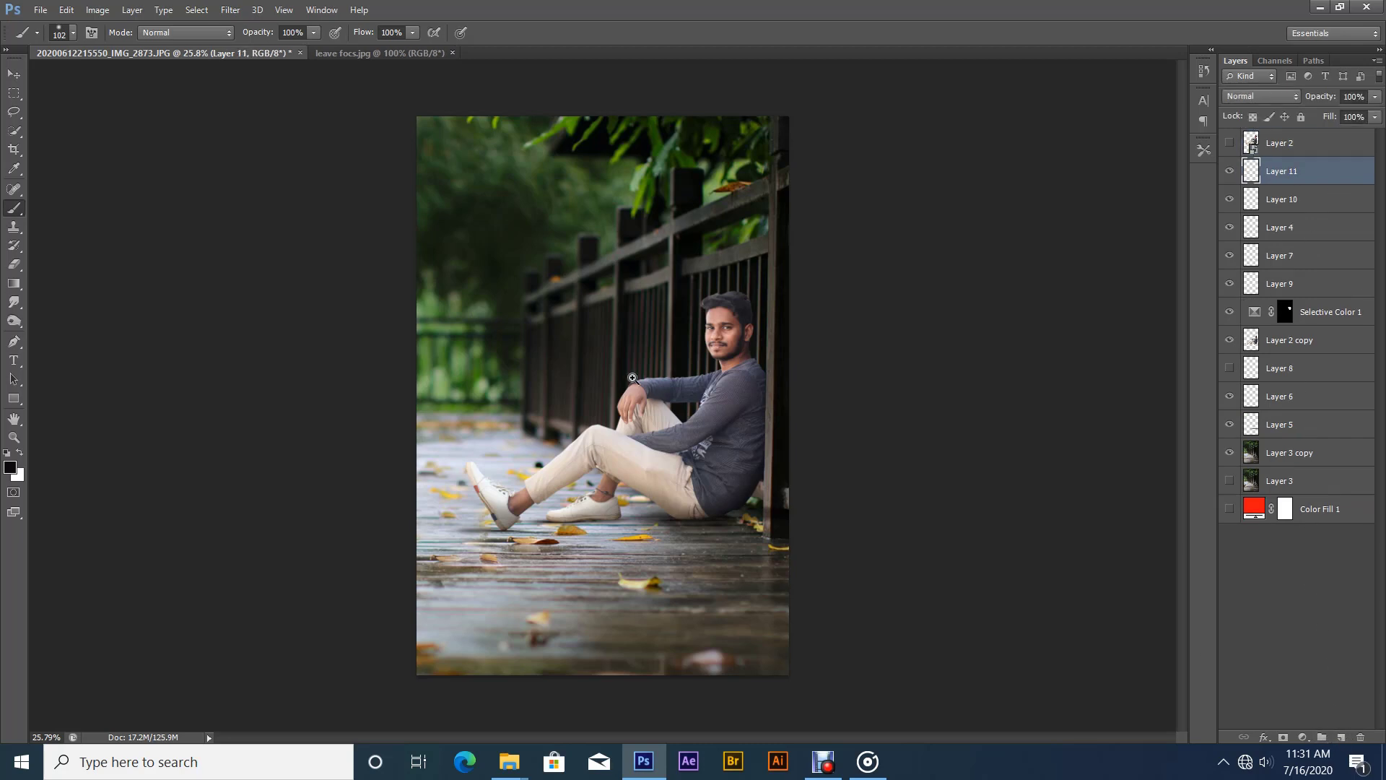
# - Draw a linear black-to-transparent gradient upward from the photo's bottom edge on the new layer and set its fill to 35%
pyautogui.scroll(-1, 585, 384)
pyautogui.click(21, 283)
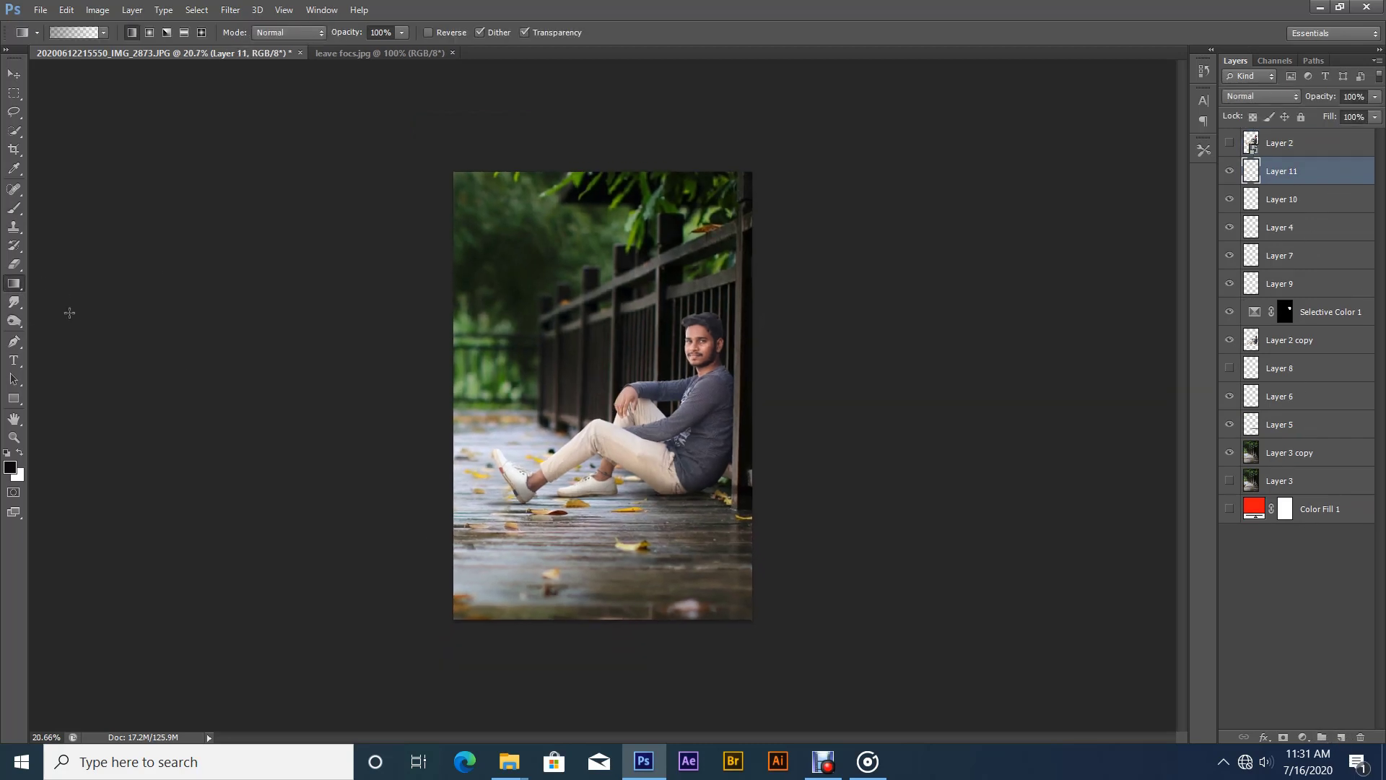
pyautogui.moveTo(601, 629); pyautogui.dragTo(602, 455)
pyautogui.scroll(1, 642, 494)
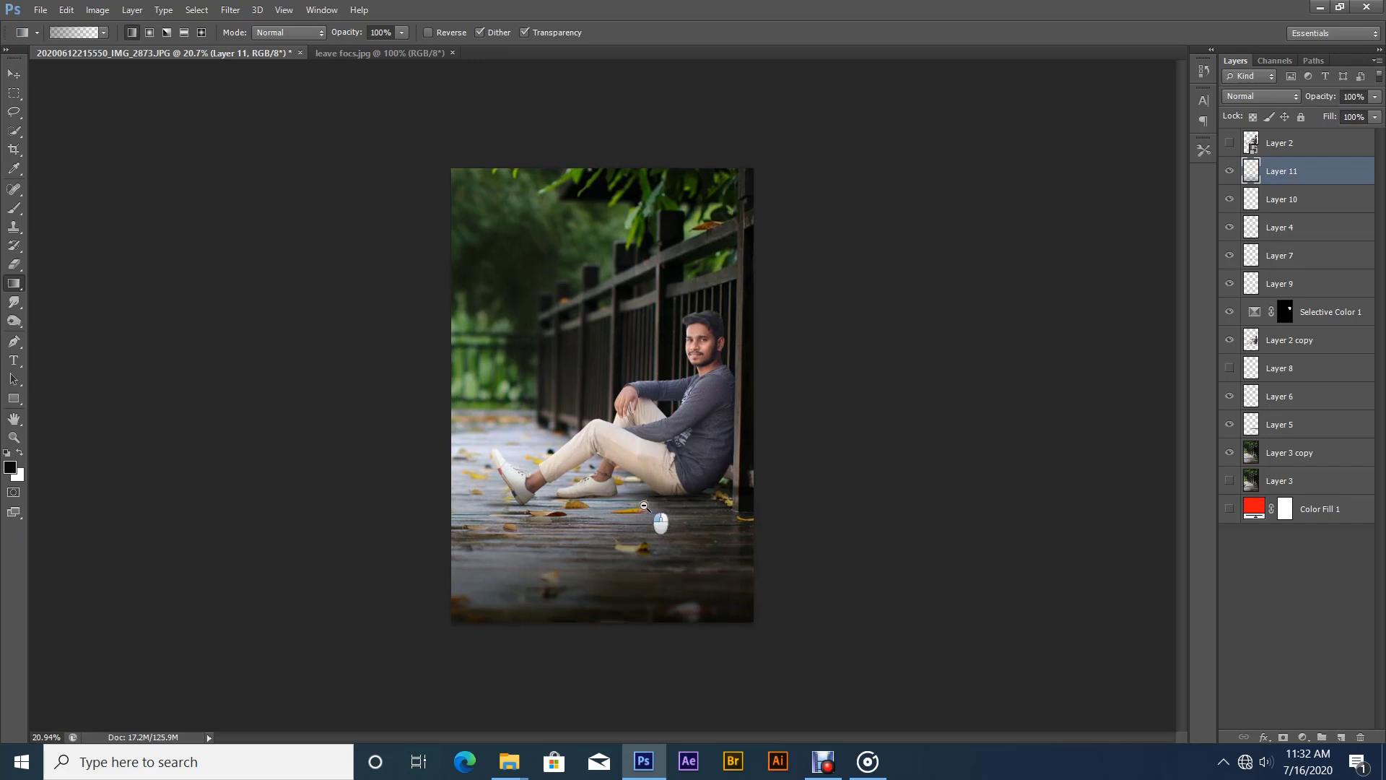
pyautogui.keyDown('ctrl'); pyautogui.rightClick(642, 447); pyautogui.keyUp('ctrl')
pyautogui.click(651, 457)
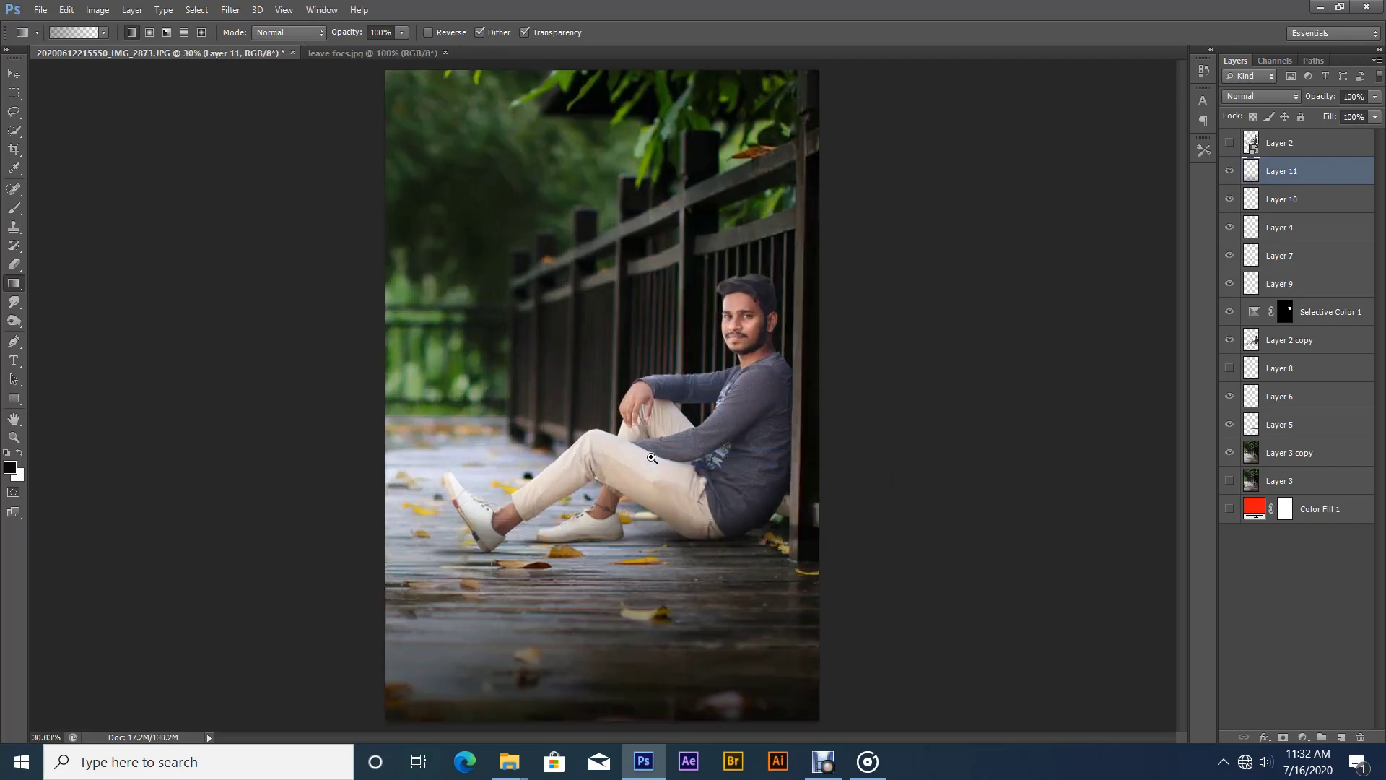
pyautogui.click(1374, 116)
pyautogui.moveTo(1340, 136); pyautogui.dragTo(1326, 135)
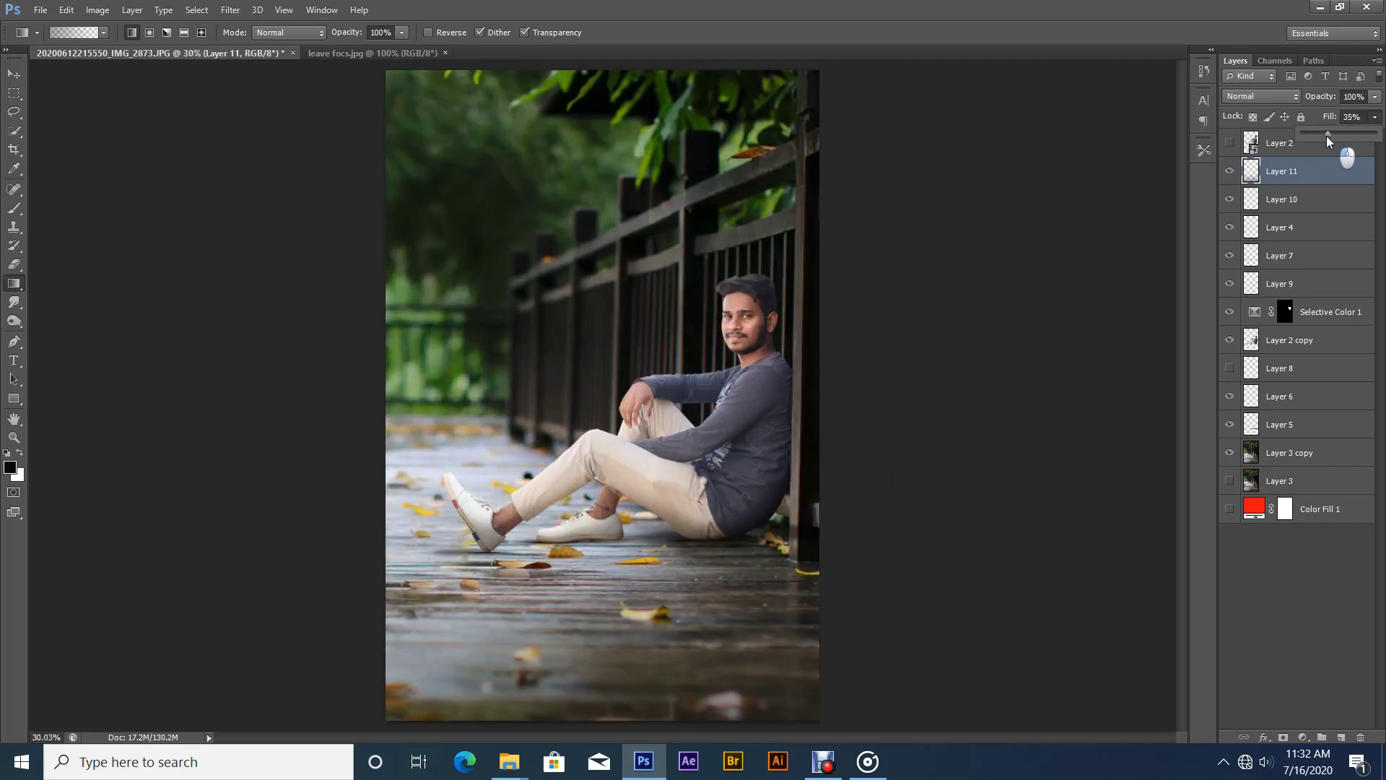
# - Set up the Smudge tool on Layer 2 copy with a speckled brush tip of about 36 px at 21% strength
pyautogui.click(1266, 340)
pyautogui.click(1288, 323)
pyautogui.click(1261, 348)
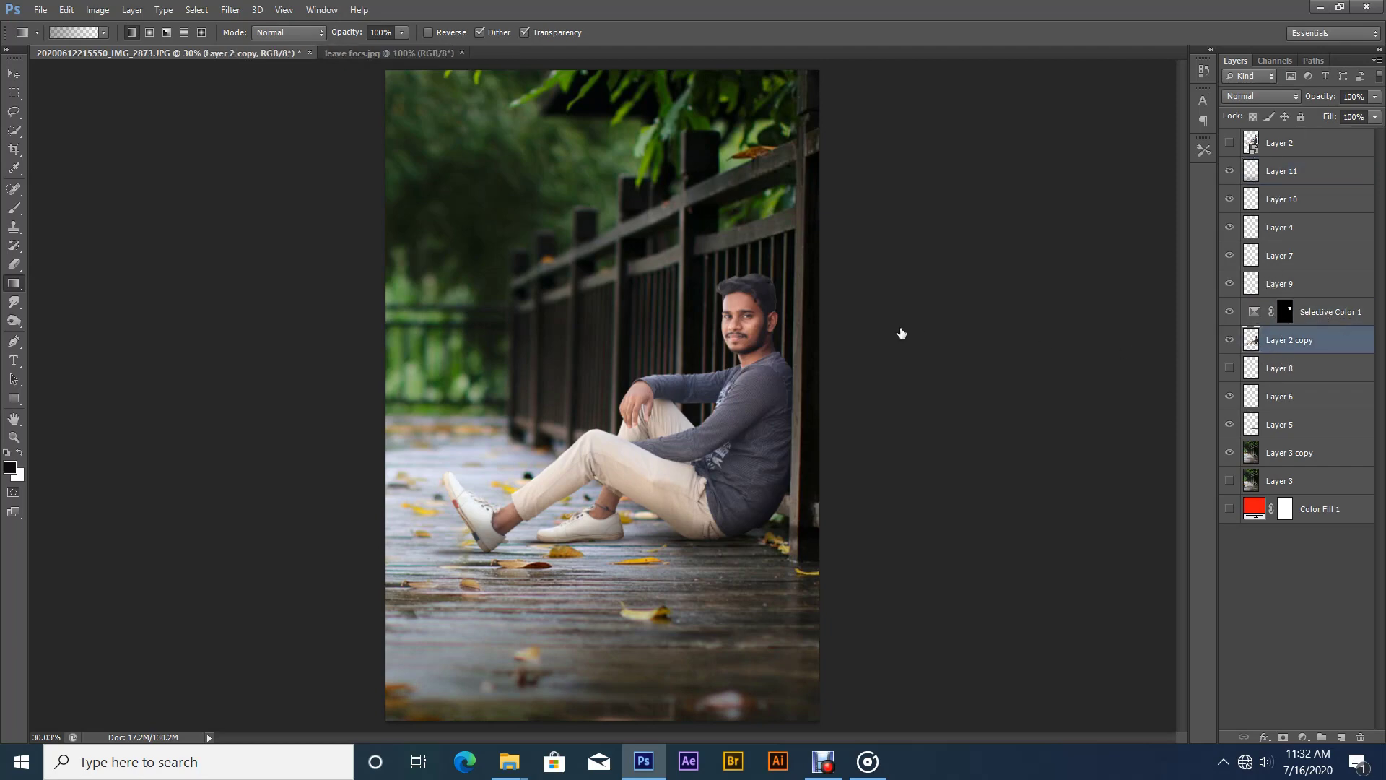
pyautogui.moveTo(757, 301)
pyautogui.mouseDown()
pyautogui.moveTo(800, 303)
pyautogui.moveTo(722, 358)
pyautogui.moveTo(658, 334)
pyautogui.moveTo(649, 402)
pyautogui.mouseUp()
pyautogui.scroll(2, 658, 334)
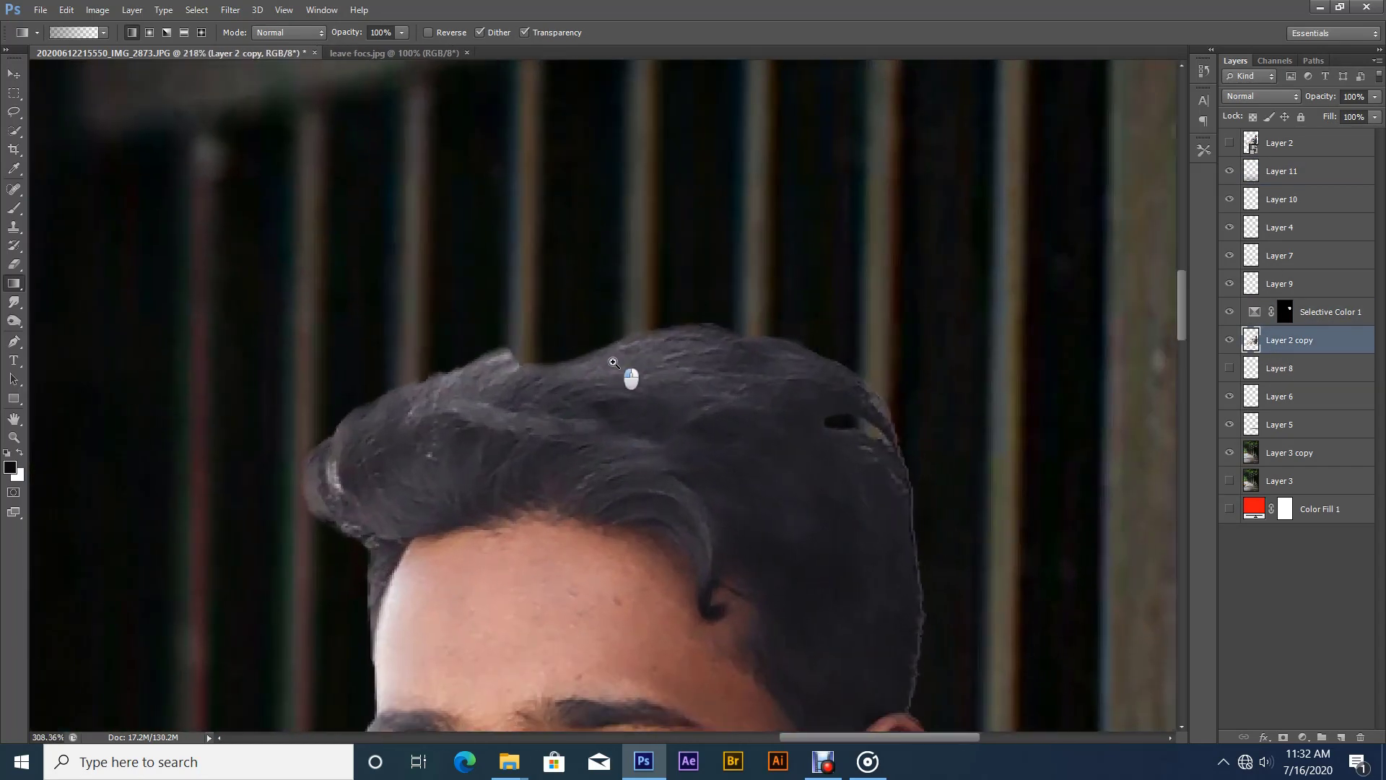
pyautogui.rightClick(14, 302)
pyautogui.click(71, 327)
pyautogui.rightClick(383, 310)
pyautogui.click(542, 509)
pyautogui.click(290, 32)
pyautogui.moveTo(296, 51); pyautogui.dragTo(306, 51)
pyautogui.press('[')
pyautogui.press('[')
pyautogui.press('[')
pyautogui.press('[')
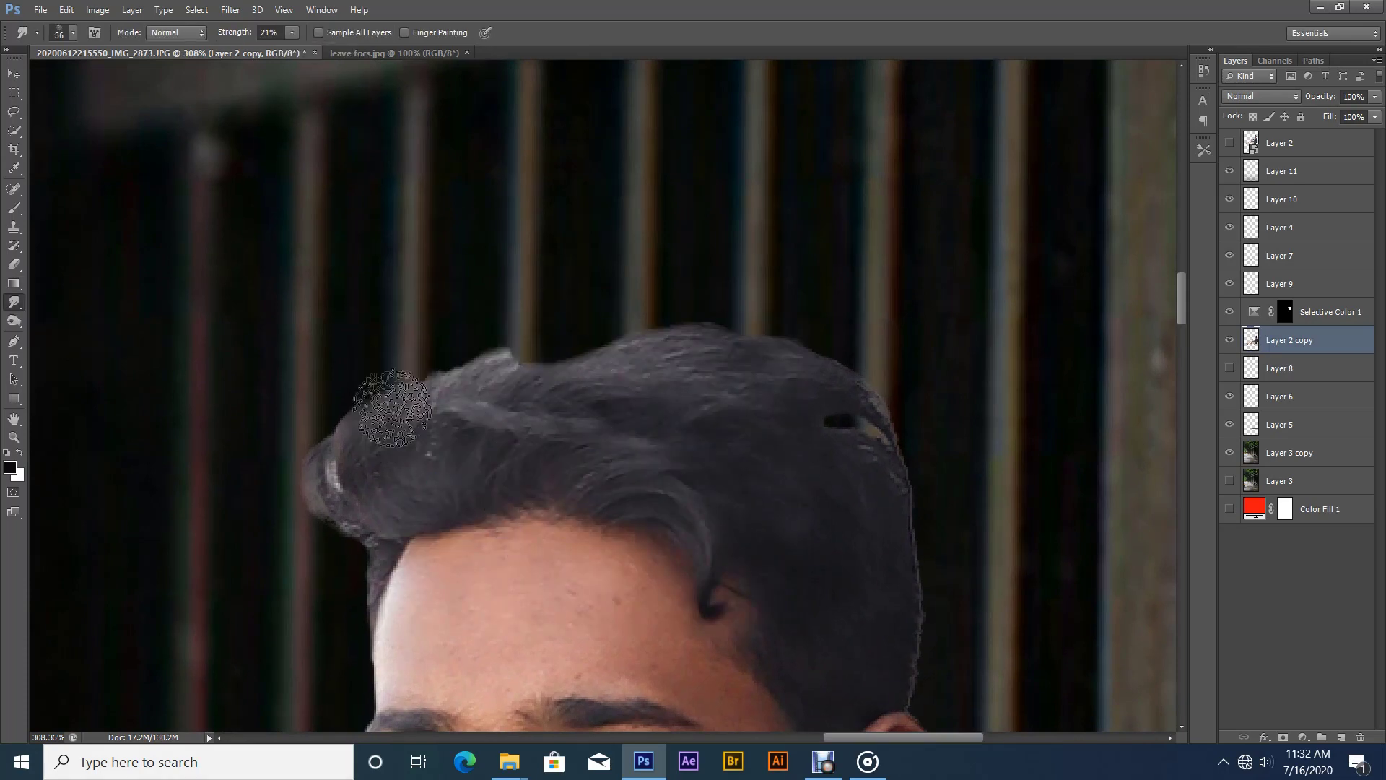
# - Smudge the hair along the top and back of the man's head, covering the small gap, with a tip of about 27 px
pyautogui.moveTo(372, 392)
pyautogui.mouseDown()
pyautogui.moveTo(430, 345)
pyautogui.moveTo(569, 407)
pyautogui.moveTo(888, 376)
pyautogui.moveTo(751, 397)
pyautogui.mouseUp()
pyautogui.press('[')
pyautogui.press('[')
pyautogui.press('[')
pyautogui.moveTo(888, 449); pyautogui.dragTo(818, 397)
pyautogui.moveTo(842, 449); pyautogui.dragTo(721, 333)
pyautogui.moveTo(755, 402); pyautogui.dragTo(764, 405)
pyautogui.press(']')
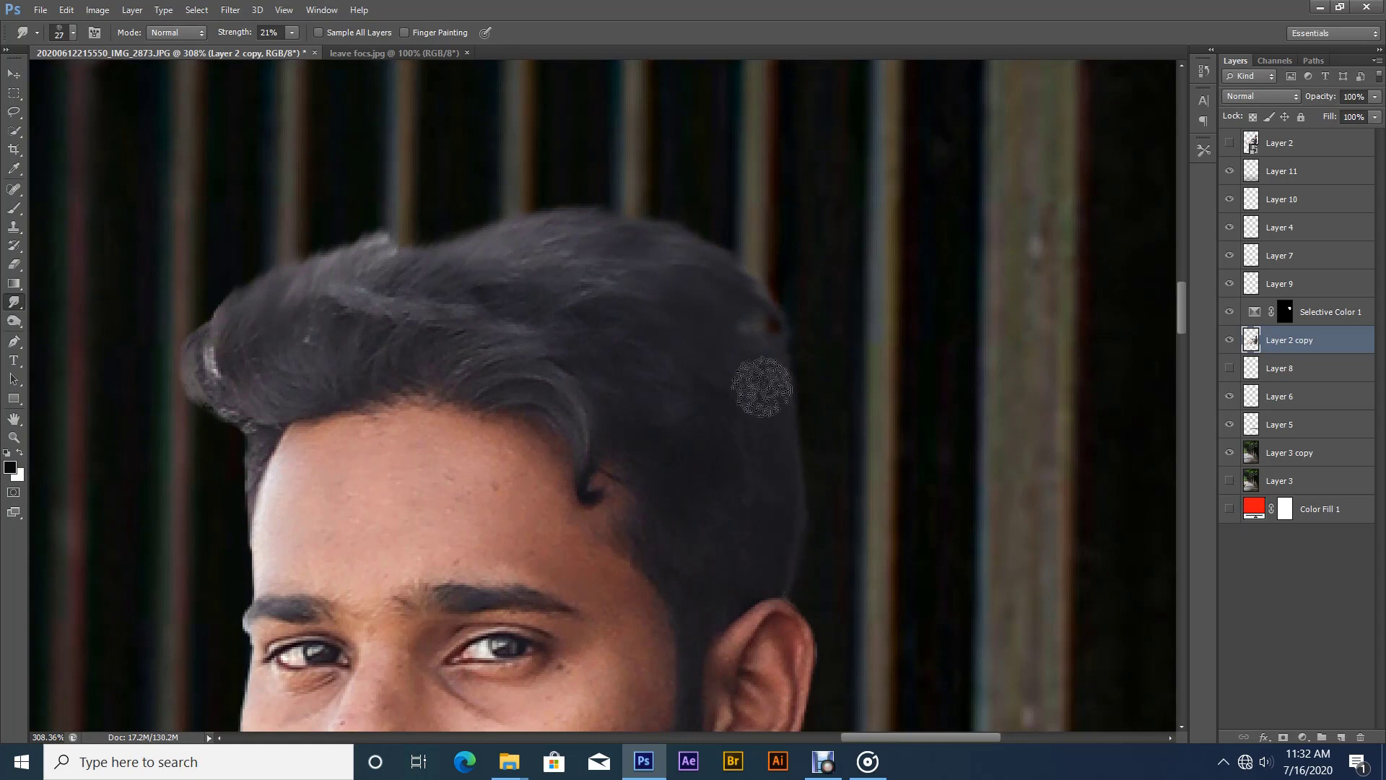
# - Increase the smudge strength and smooth the edges around the man's head, undoing and redoing the unsuitable strokes
pyautogui.click(292, 32)
pyautogui.moveTo(306, 51); pyautogui.dragTo(332, 50)
pyautogui.moveTo(783, 408); pyautogui.dragTo(786, 605)
pyautogui.moveTo(807, 472); pyautogui.dragTo(747, 511)
pyautogui.moveTo(677, 405)
pyautogui.mouseDown()
pyautogui.moveTo(745, 401)
pyautogui.moveTo(752, 368)
pyautogui.mouseUp()
pyautogui.moveTo(424, 545)
pyautogui.mouseDown()
pyautogui.moveTo(426, 484)
pyautogui.moveTo(399, 473)
pyautogui.mouseUp()
pyautogui.moveTo(628, 415); pyautogui.dragTo(623, 419)
pyautogui.hotkey('ctrl', 'alt', 'z')
pyautogui.hotkey('ctrl', 'alt', 'z')
pyautogui.moveTo(504, 561)
pyautogui.mouseDown()
pyautogui.moveTo(509, 468)
pyautogui.moveTo(535, 470)
pyautogui.mouseUp()
# - Erase rough edge pixels around the man's head on Layer 2 copy
pyautogui.press('e')
pyautogui.moveTo(486, 457)
pyautogui.mouseDown()
pyautogui.moveTo(453, 464)
pyautogui.moveTo(482, 463)
pyautogui.mouseUp()
pyautogui.moveTo(497, 542); pyautogui.dragTo(514, 480)
pyautogui.moveTo(511, 463)
pyautogui.mouseDown()
pyautogui.moveTo(478, 414)
pyautogui.moveTo(471, 350)
pyautogui.mouseUp()
# - Retouch the tones of the man's head on Layer 2 copy in the Shadows range, undoing a stroke and setting the exposure to 23%
pyautogui.click(20, 311)
pyautogui.click(82, 327)
pyautogui.moveTo(545, 397)
pyautogui.mouseDown()
pyautogui.moveTo(514, 394)
pyautogui.moveTo(502, 311)
pyautogui.mouseUp()
pyautogui.click(11, 323)
pyautogui.moveTo(454, 368); pyautogui.dragTo(426, 433)
pyautogui.hotkey('ctrl', 'alt', 'z')
pyautogui.click(292, 33)
pyautogui.moveTo(289, 50); pyautogui.dragTo(237, 52)
pyautogui.moveTo(499, 376); pyautogui.dragTo(621, 245)
pyautogui.moveTo(426, 468); pyautogui.dragTo(281, 479)
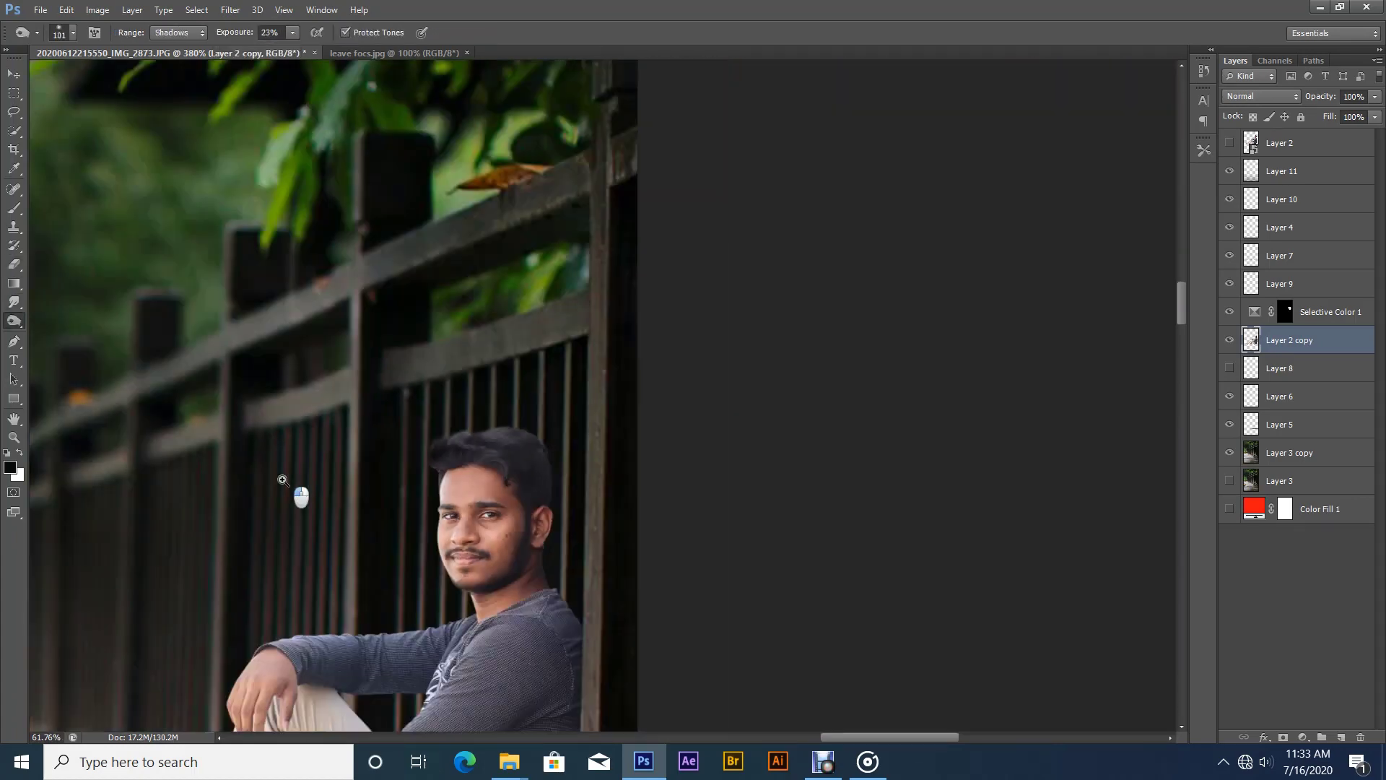
# - Smudge the edge of the man's hair on Layer 2 copy at 54% strength
pyautogui.moveTo(595, 480)
pyautogui.mouseDown()
pyautogui.moveTo(540, 456)
pyautogui.moveTo(657, 491)
pyautogui.mouseUp()
pyautogui.click(15, 303)
pyautogui.moveTo(498, 433); pyautogui.dragTo(499, 396)
pyautogui.moveTo(613, 415); pyautogui.dragTo(570, 400)
pyautogui.rightClick(570, 400)
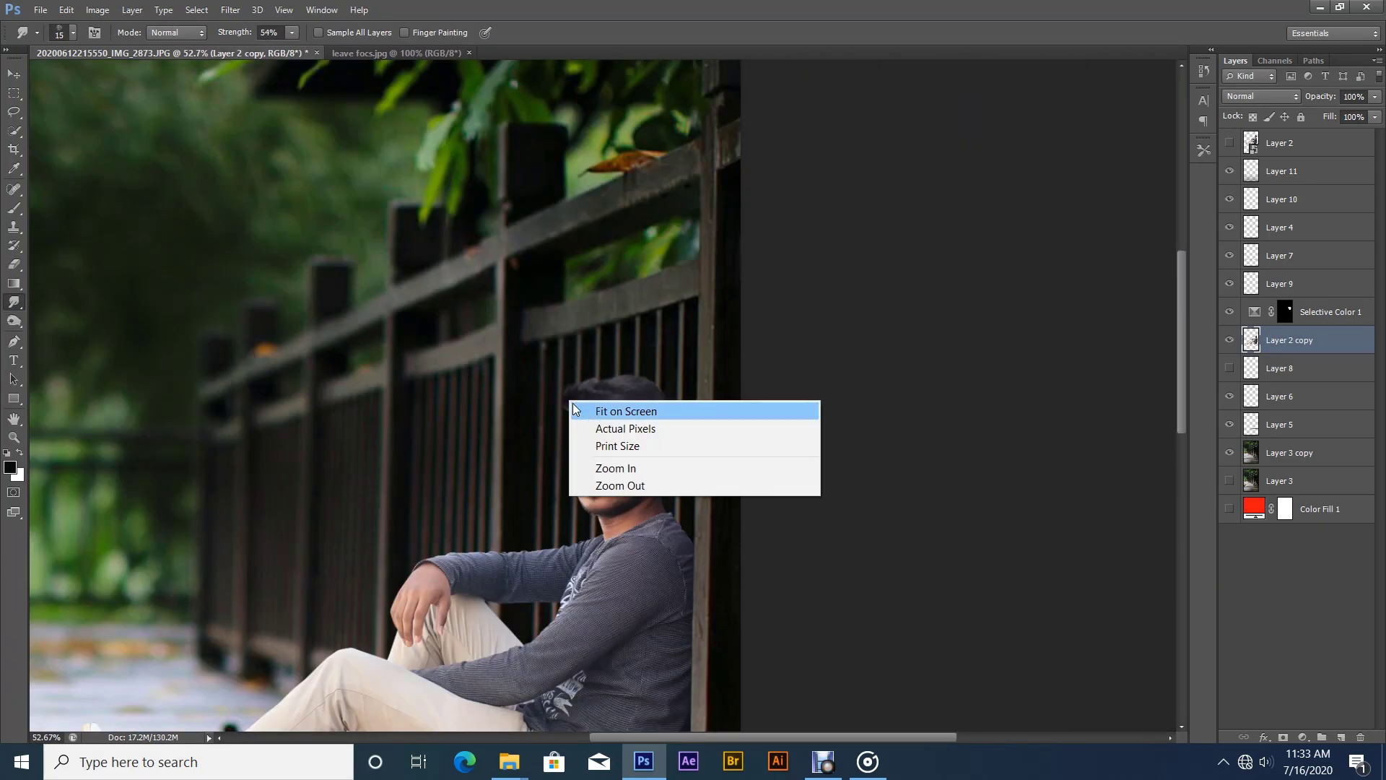
pyautogui.click(573, 403)
# - Load the outline of Layer 2 copy as a selection and contract it slightly
pyautogui.keyDown('ctrl'); pyautogui.click(1254, 338); pyautogui.keyUp('ctrl')
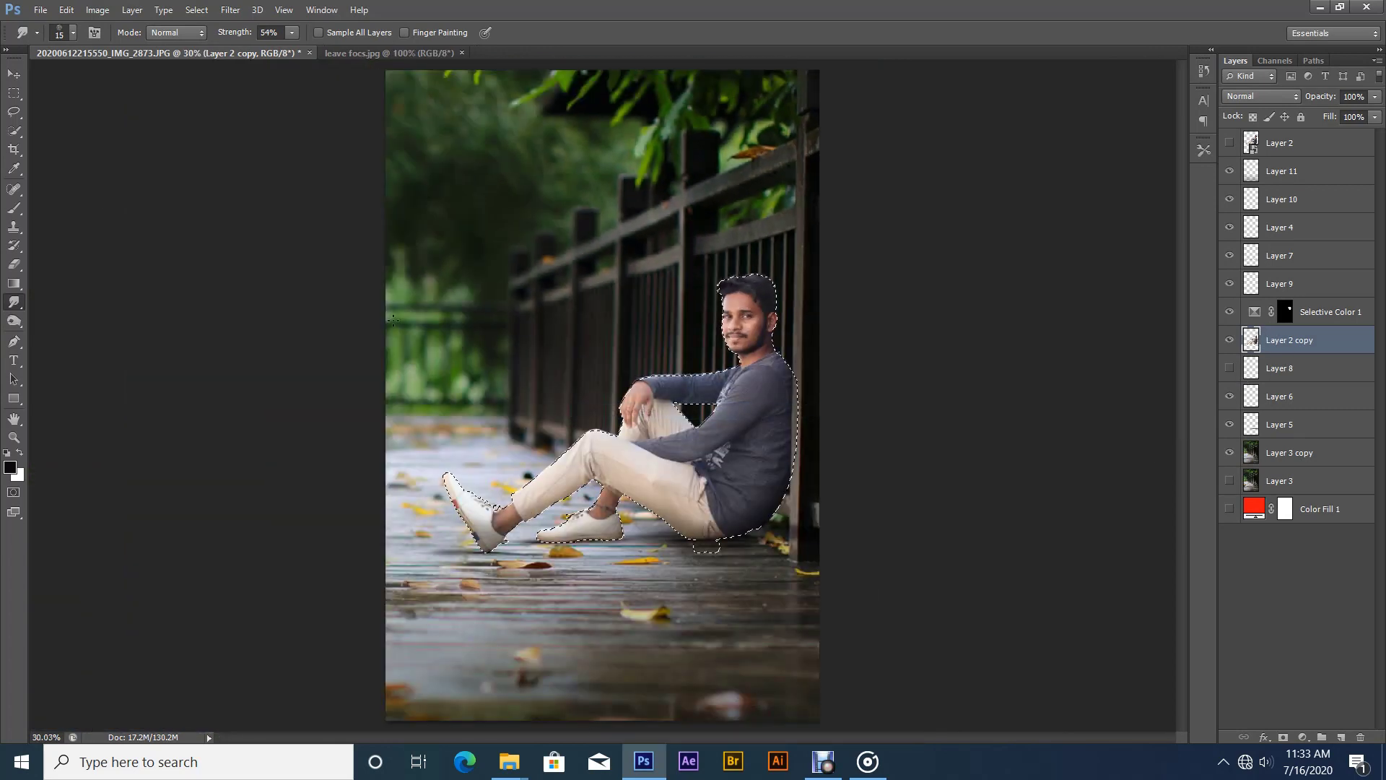
pyautogui.click(196, 9)
pyautogui.moveTo(197, 209)
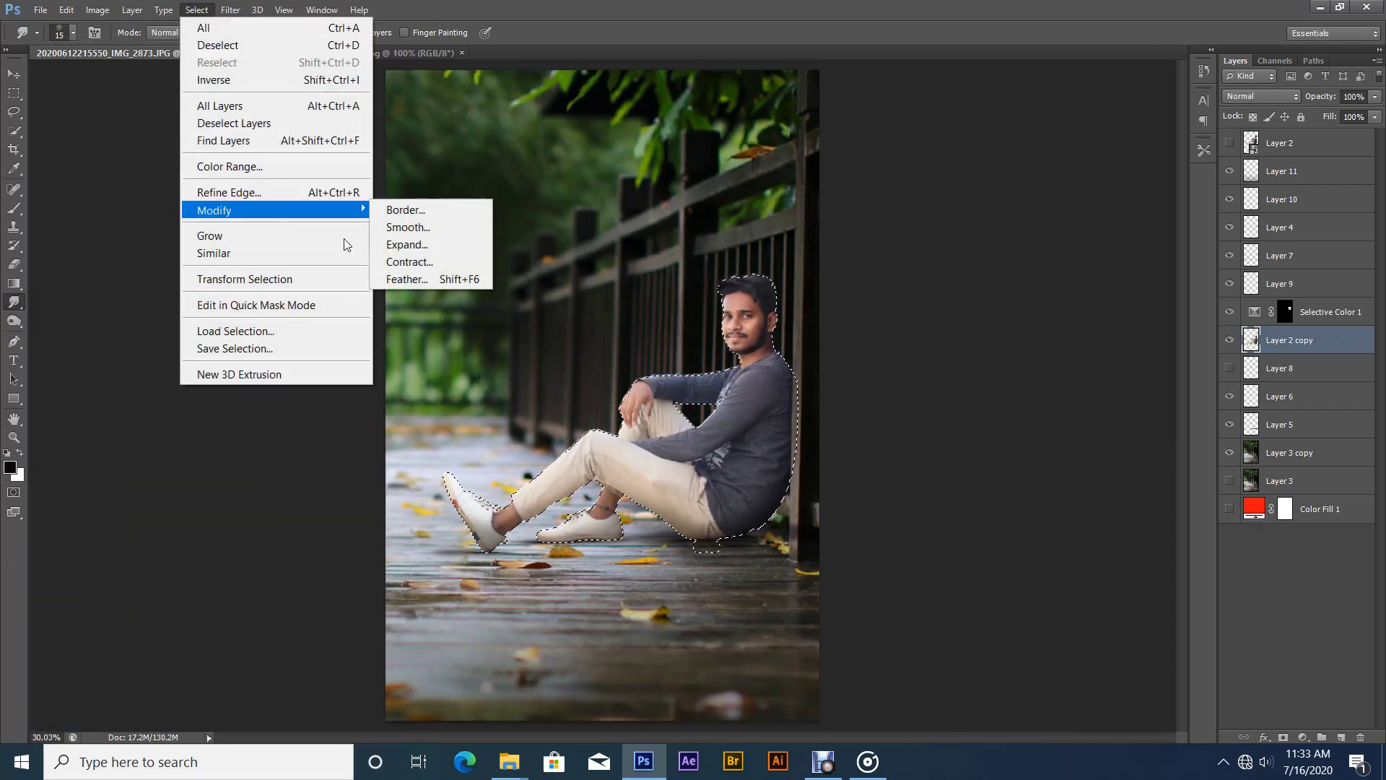
pyautogui.click(449, 263)
pyautogui.click(765, 261)
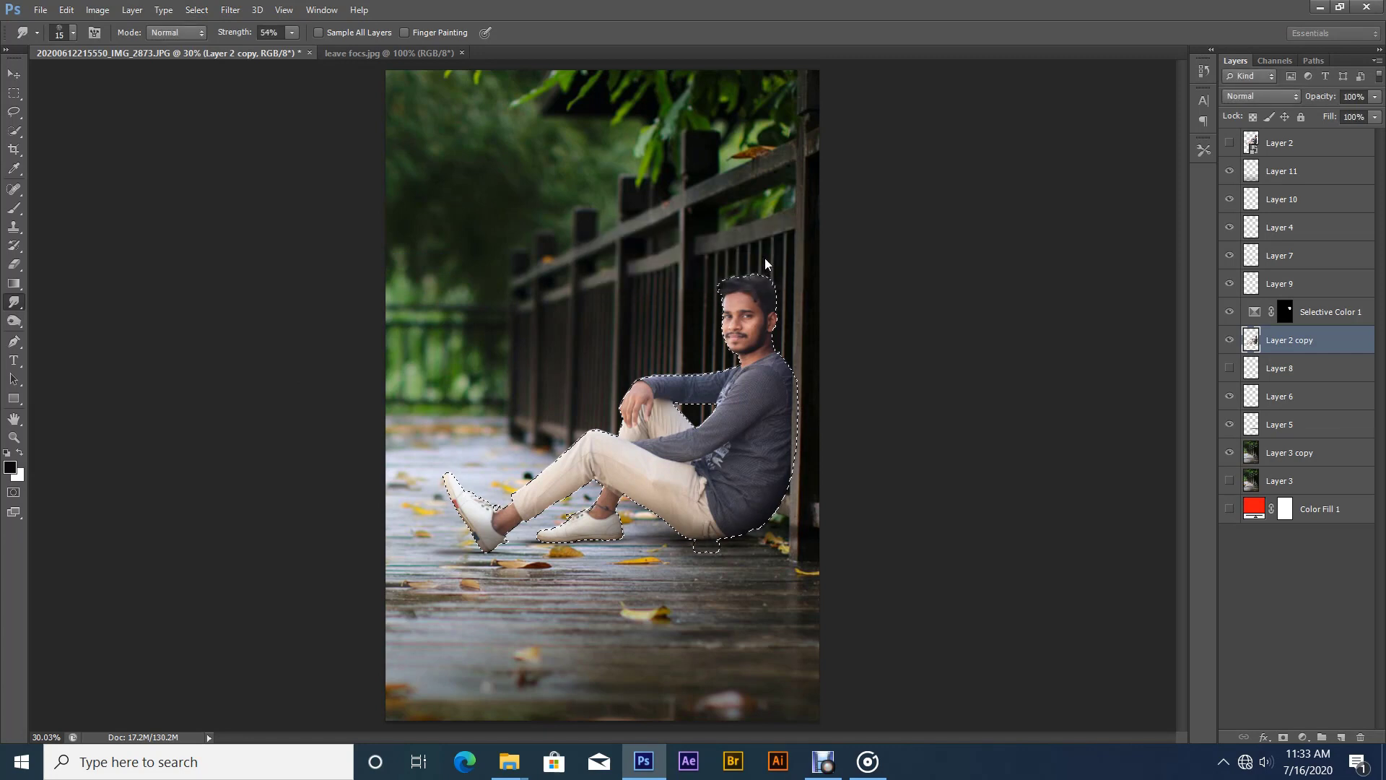
# - Feather the selection by 0.7 pixels and invert it so everything outside the man is selected
pyautogui.click(196, 10)
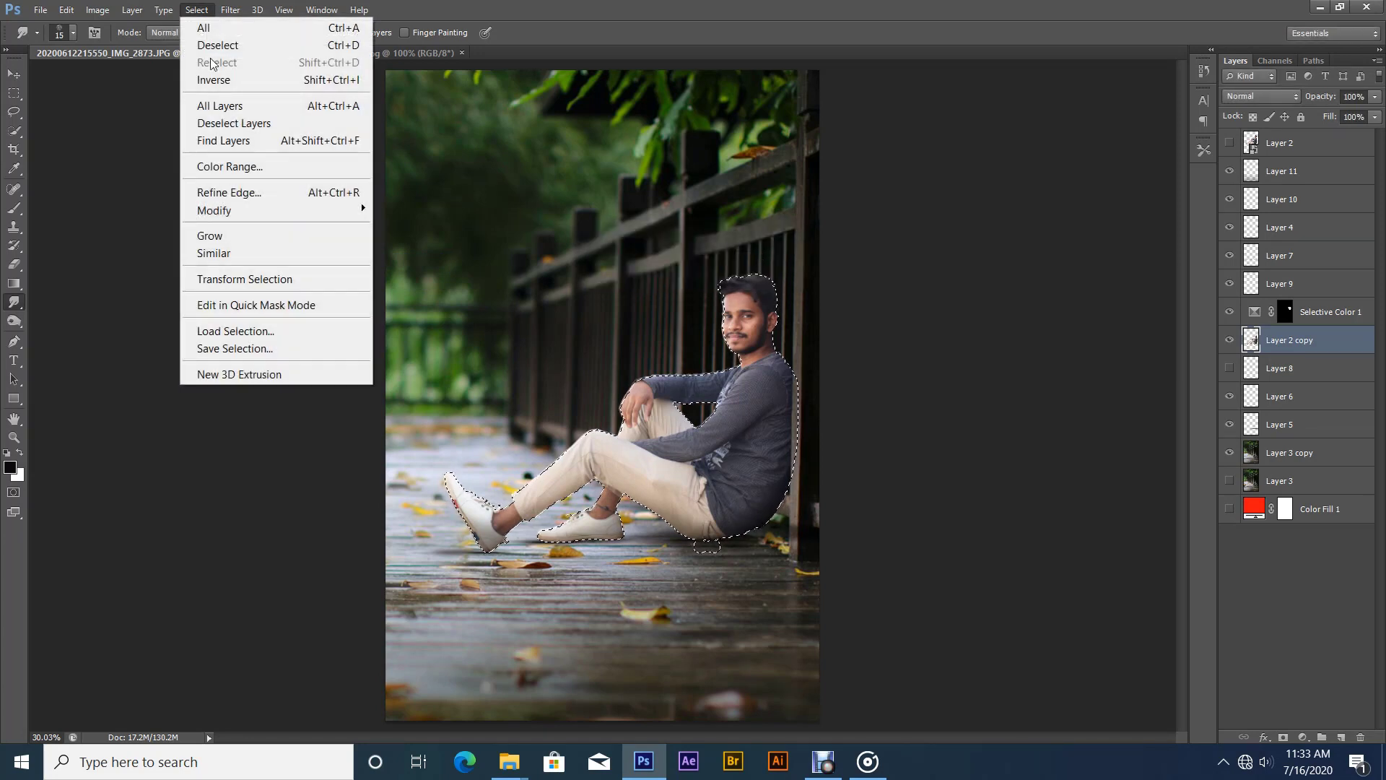
pyautogui.moveTo(303, 210)
pyautogui.click(404, 279)
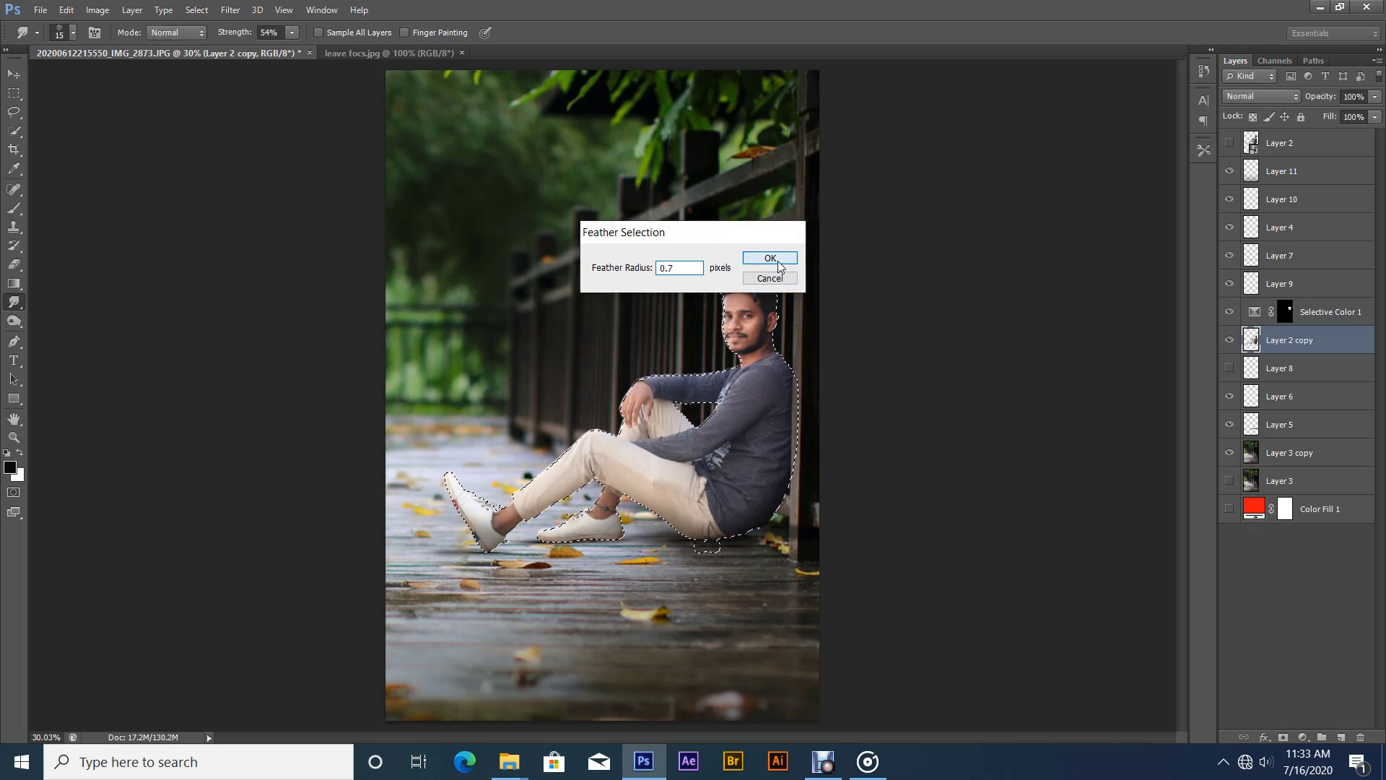
pyautogui.press('Return')
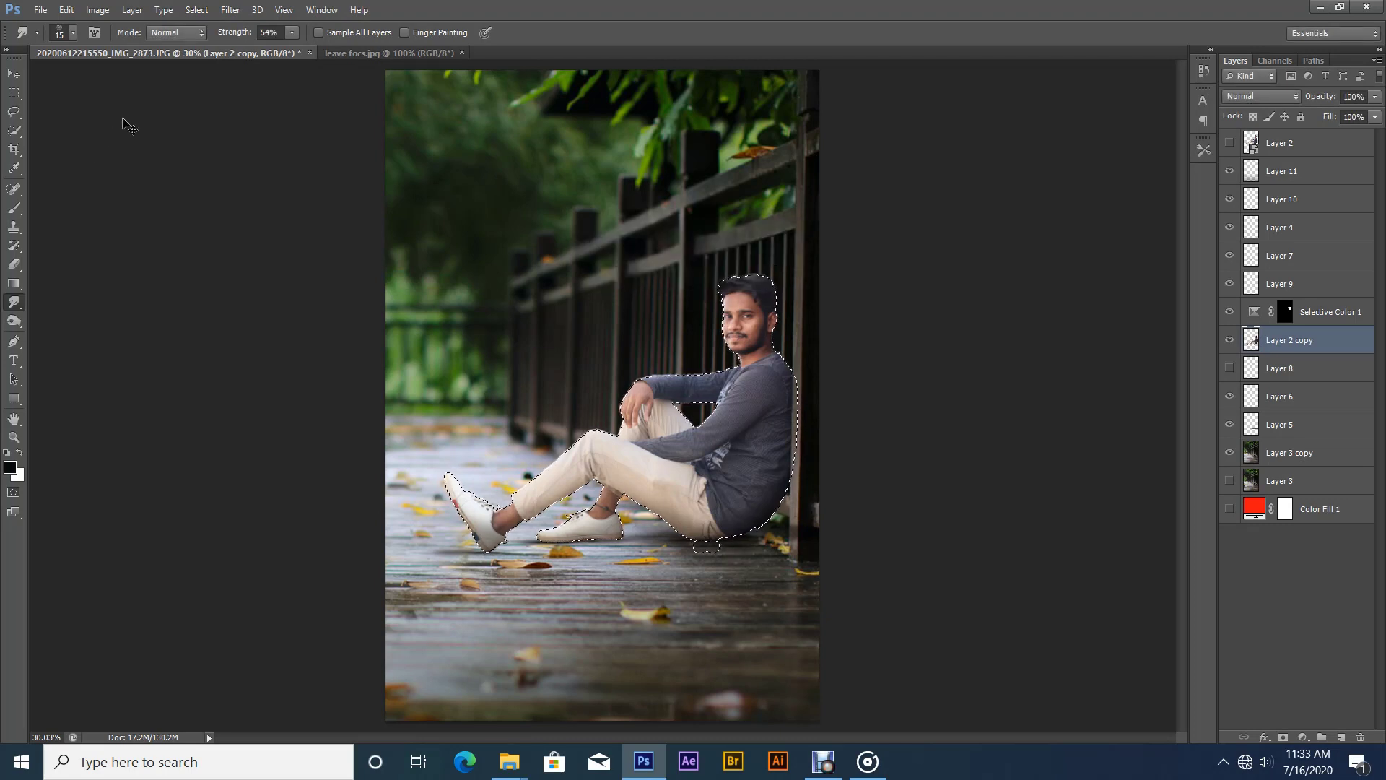
pyautogui.hotkey('ctrl', 'shift', 'i')
# - Apply a Gaussian Blur with a reduced radius to the man's outer edge on Layer 2 copy, and deselect
pyautogui.click(231, 9)
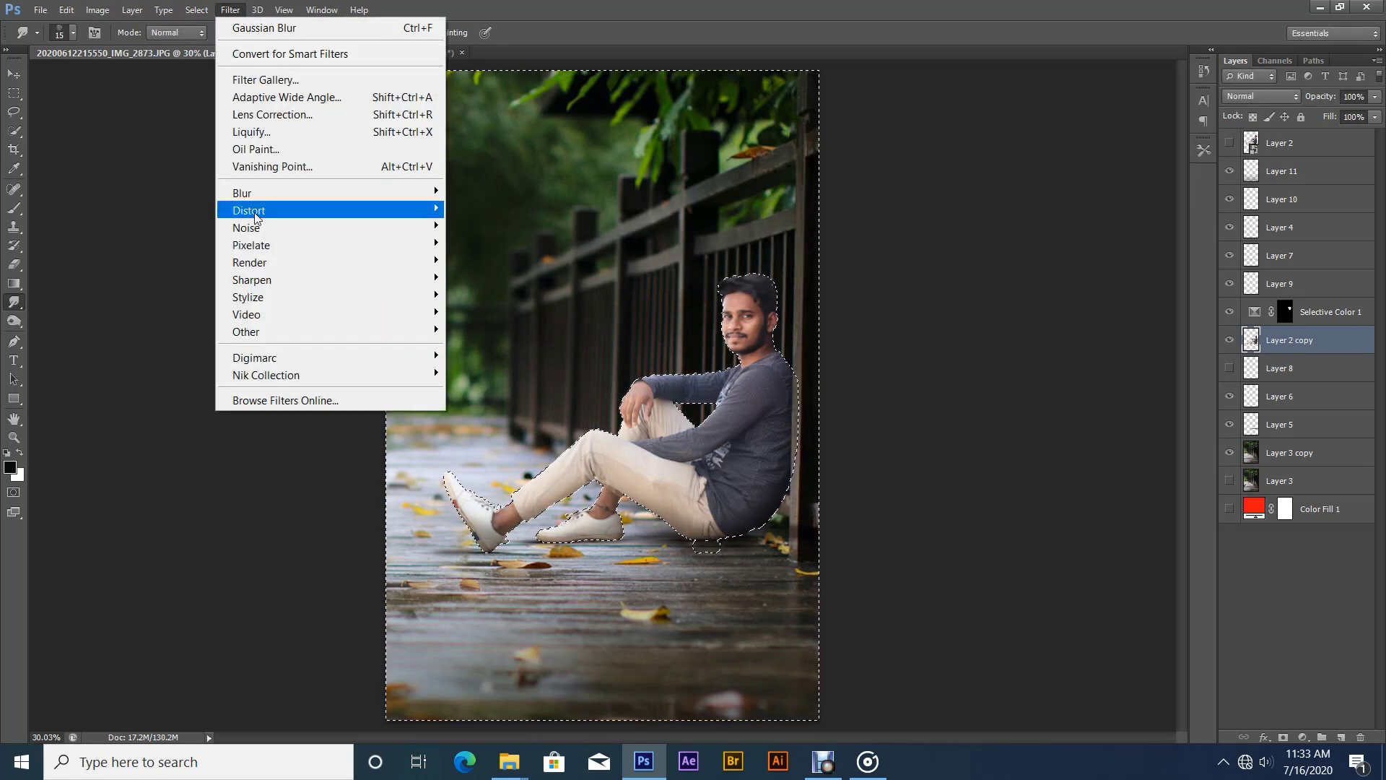
pyautogui.moveTo(325, 193)
pyautogui.click(478, 322)
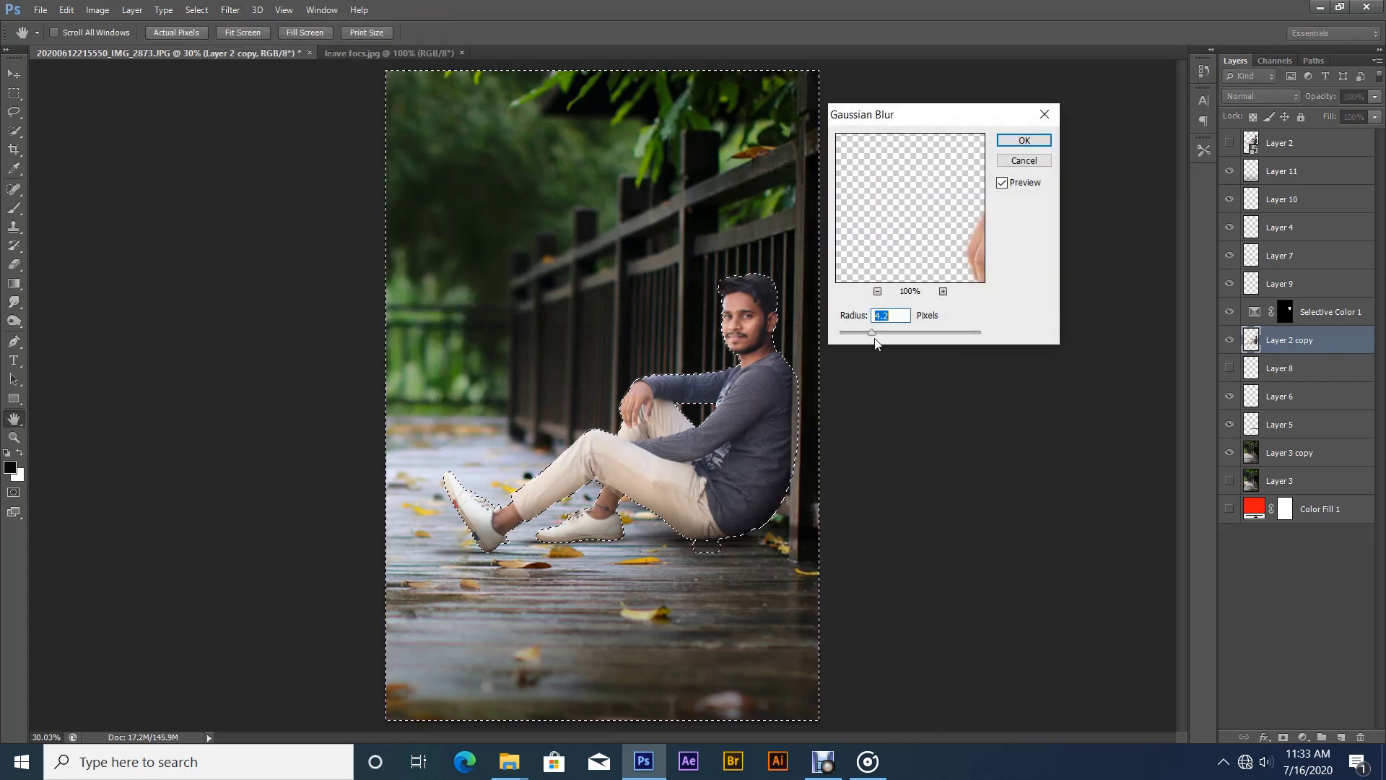
pyautogui.moveTo(878, 334); pyautogui.dragTo(846, 335)
pyautogui.click(1020, 142)
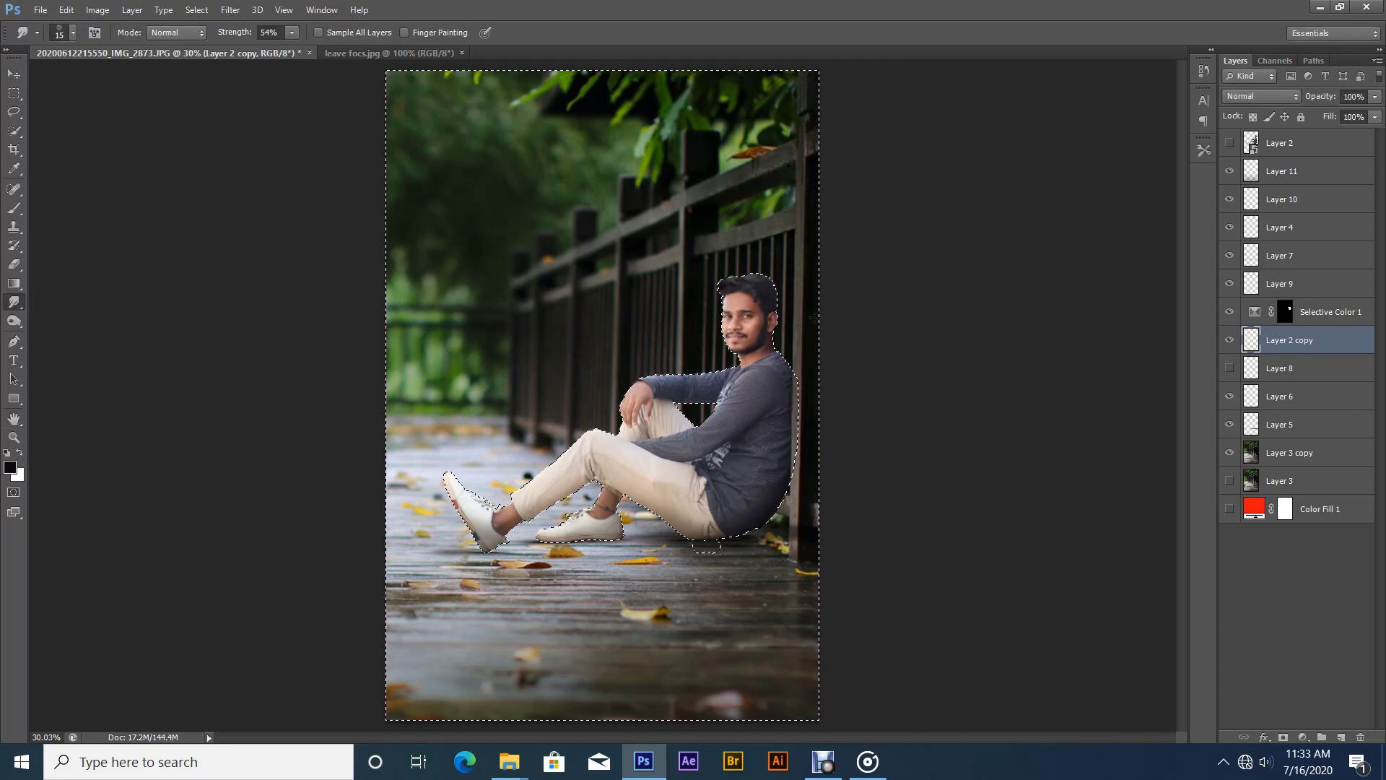
pyautogui.hotkey('ctrl', 'd')
pyautogui.moveTo(577, 488); pyautogui.dragTo(566, 485)
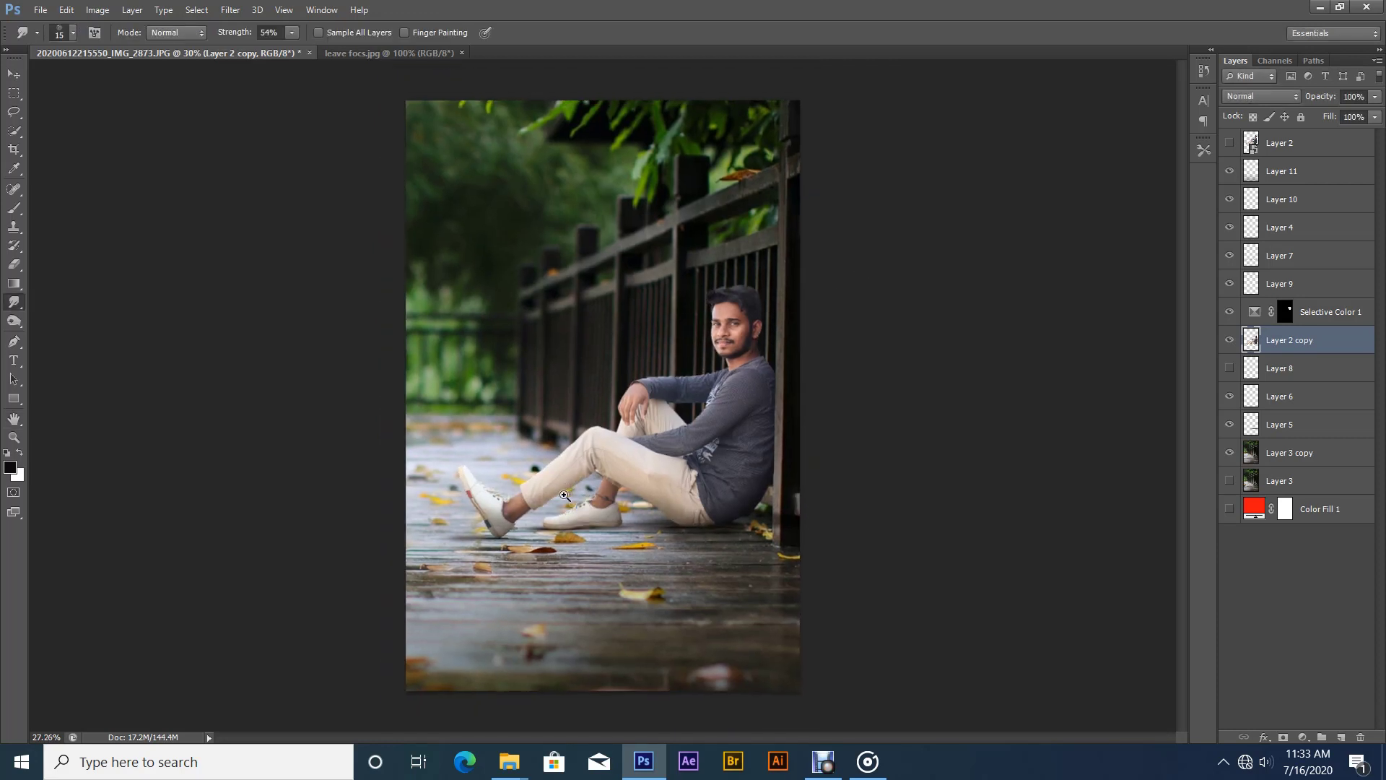
pyautogui.rightClick(630, 407)
pyautogui.click(663, 418)
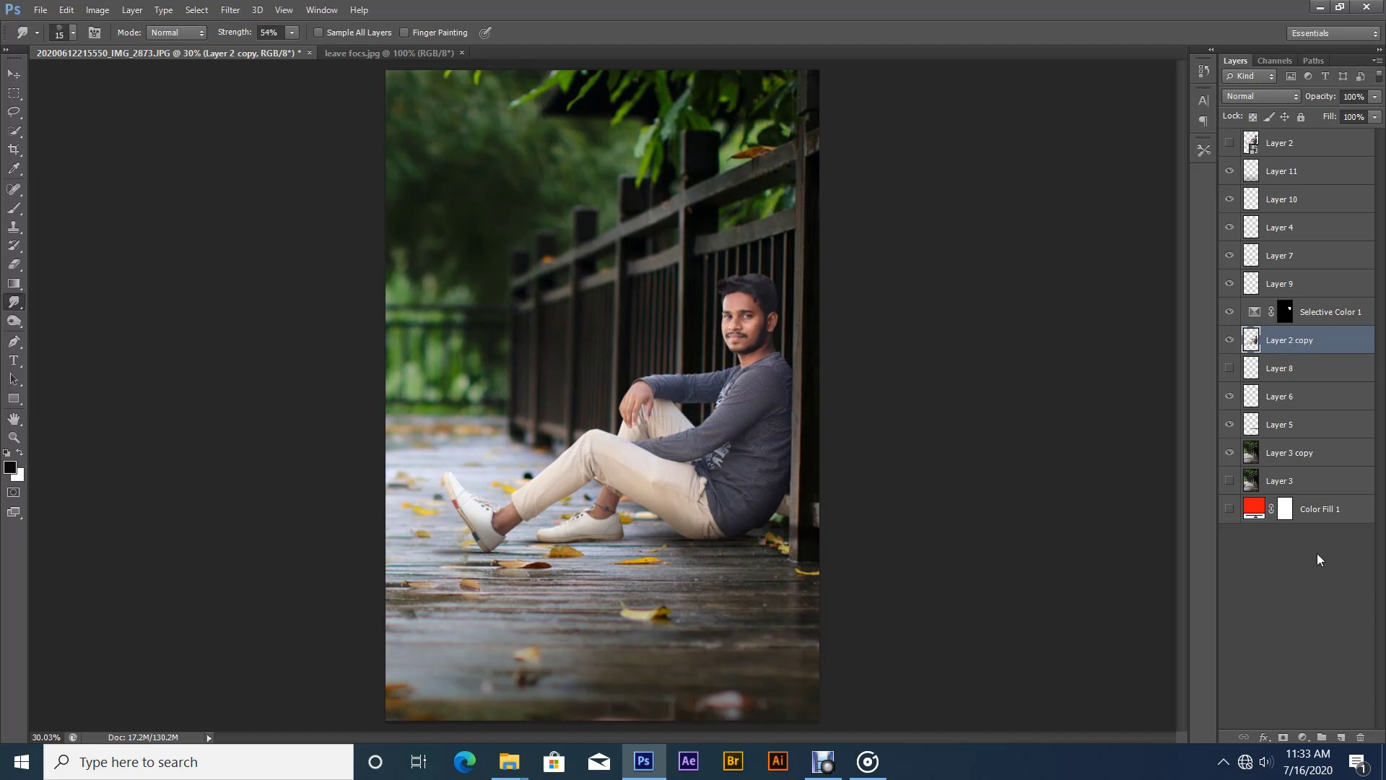
# - Clip Selective Color 1 to Layer 2 copy, and add another clipped Selective Color layer with Reds at Cyan -48 and Black -30
pyautogui.click(1321, 317)
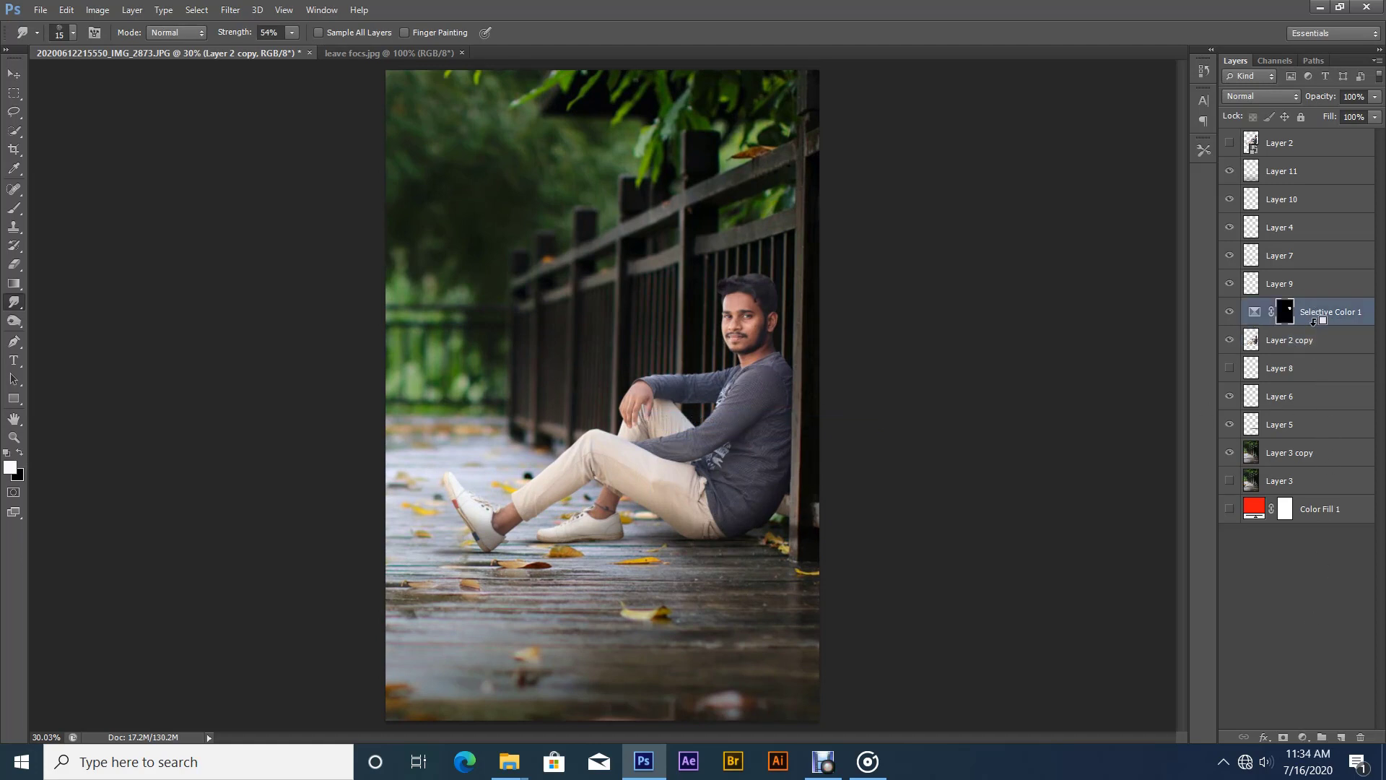
pyautogui.hotkey('ctrl', 'alt', 'g')
pyautogui.click(1301, 340)
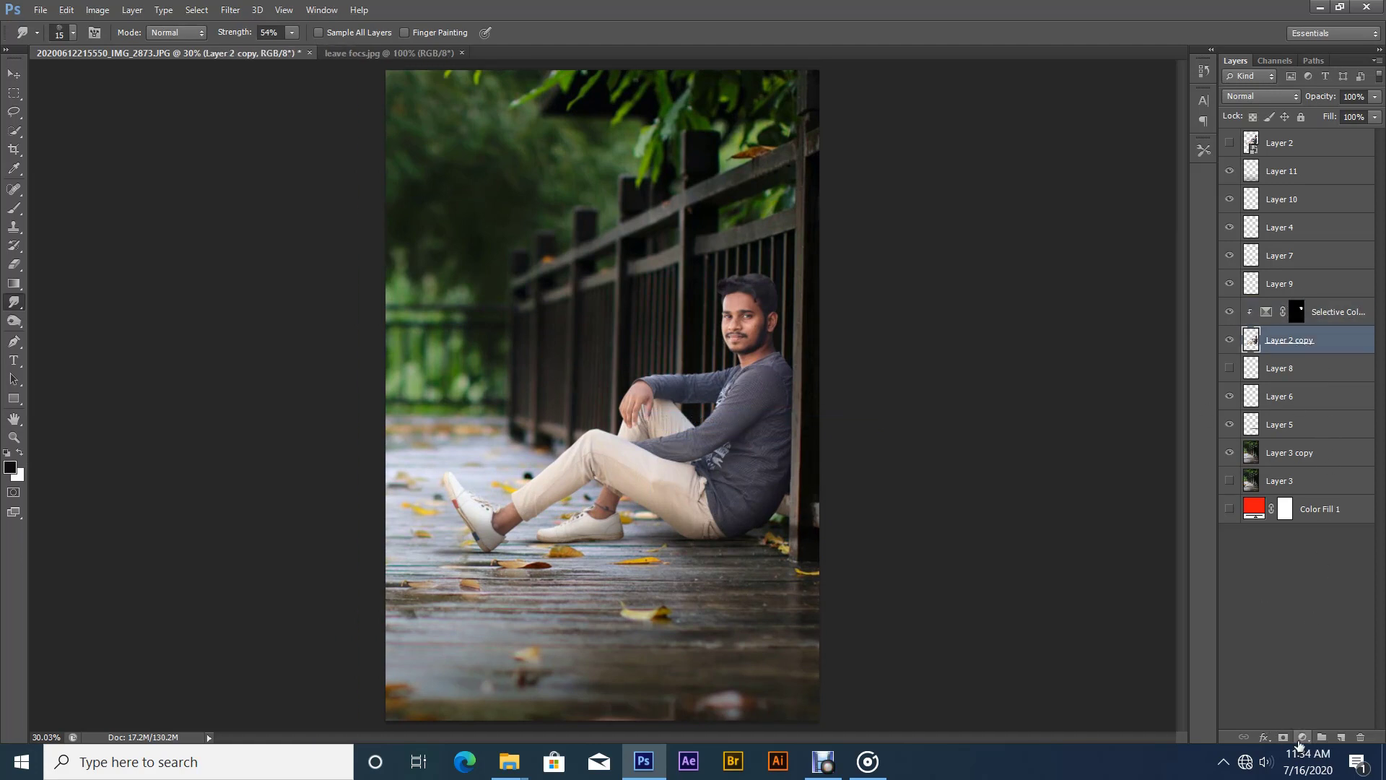
pyautogui.click(1299, 738)
pyautogui.click(1297, 731)
pyautogui.click(964, 101)
pyautogui.click(964, 104)
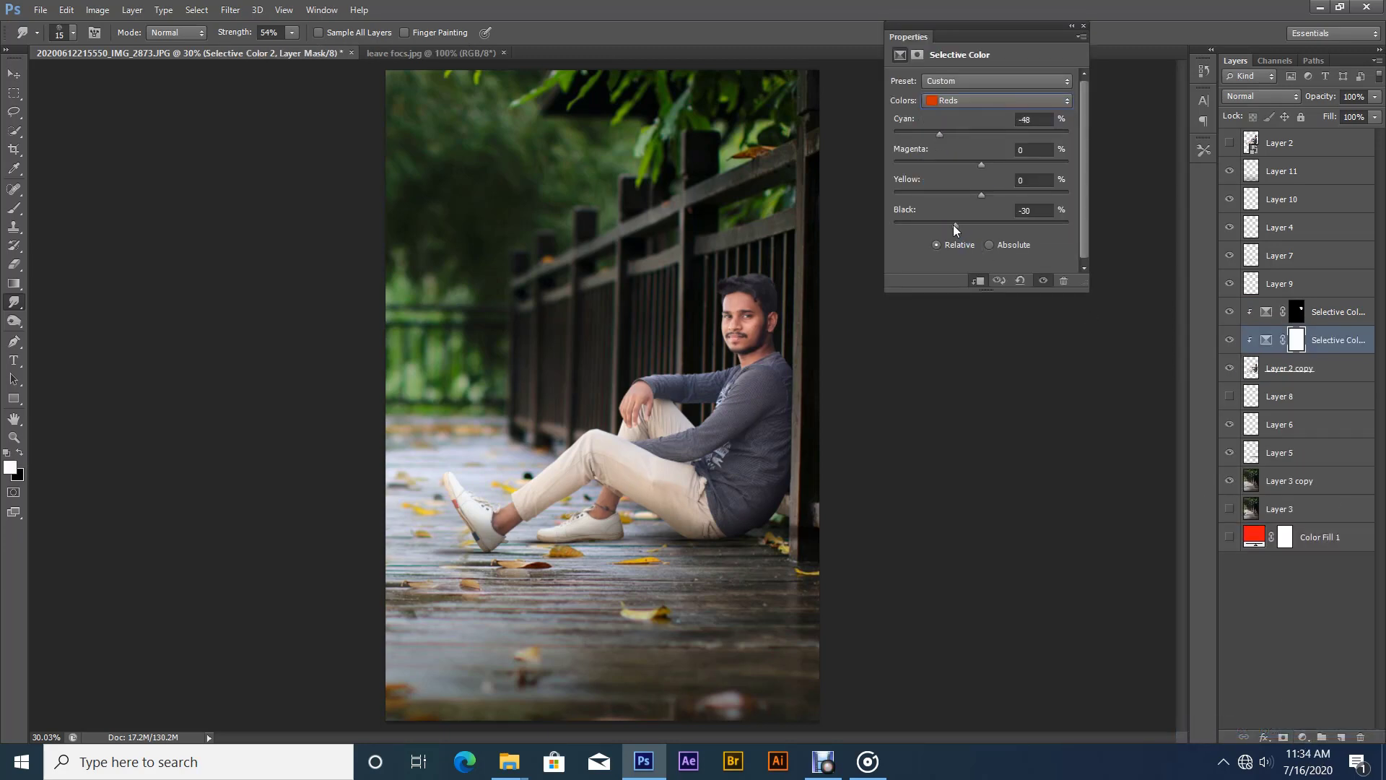
pyautogui.click(967, 194)
pyautogui.click(1083, 26)
# - Add a third clipped Selective Color layer directly above Layer 2 copy and adjust its Blues range
pyautogui.click(1297, 375)
pyautogui.click(1303, 737)
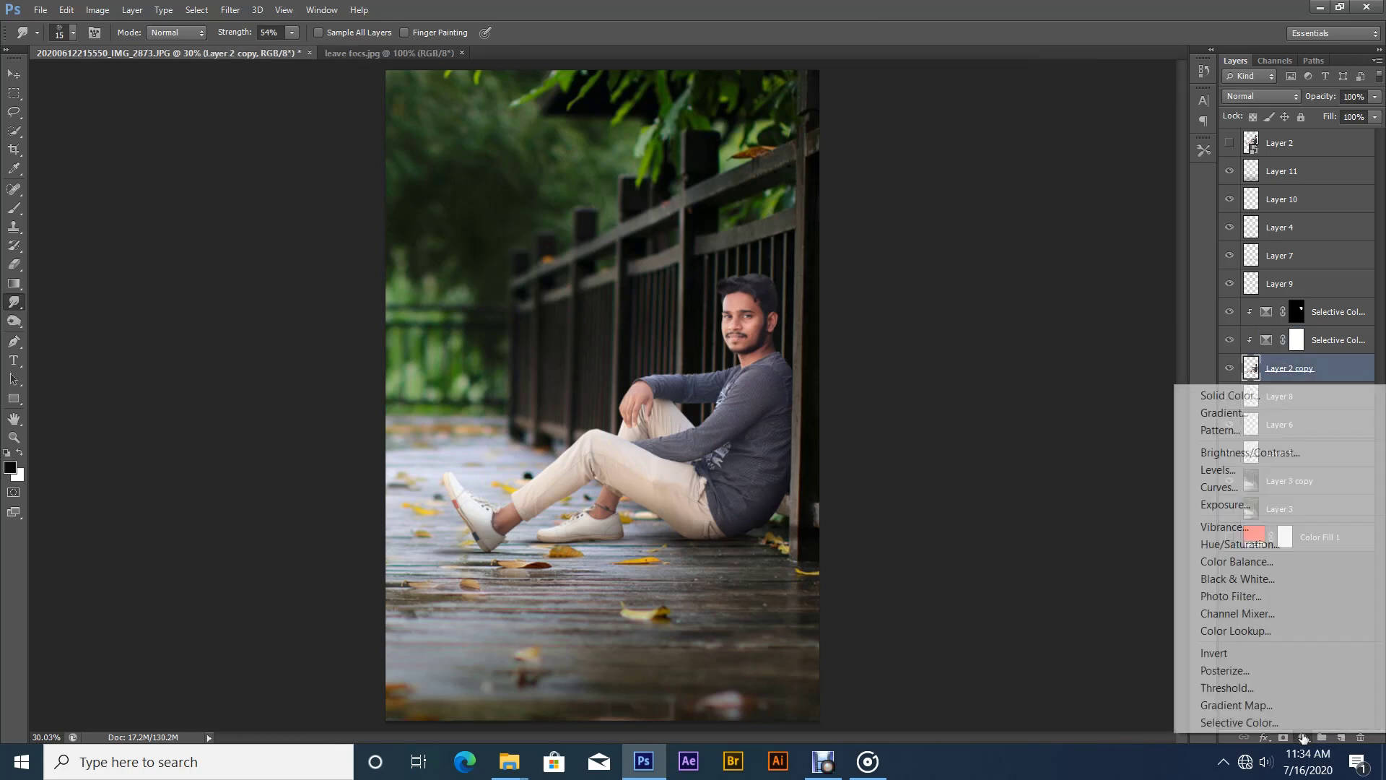
pyautogui.click(1298, 723)
pyautogui.click(997, 100)
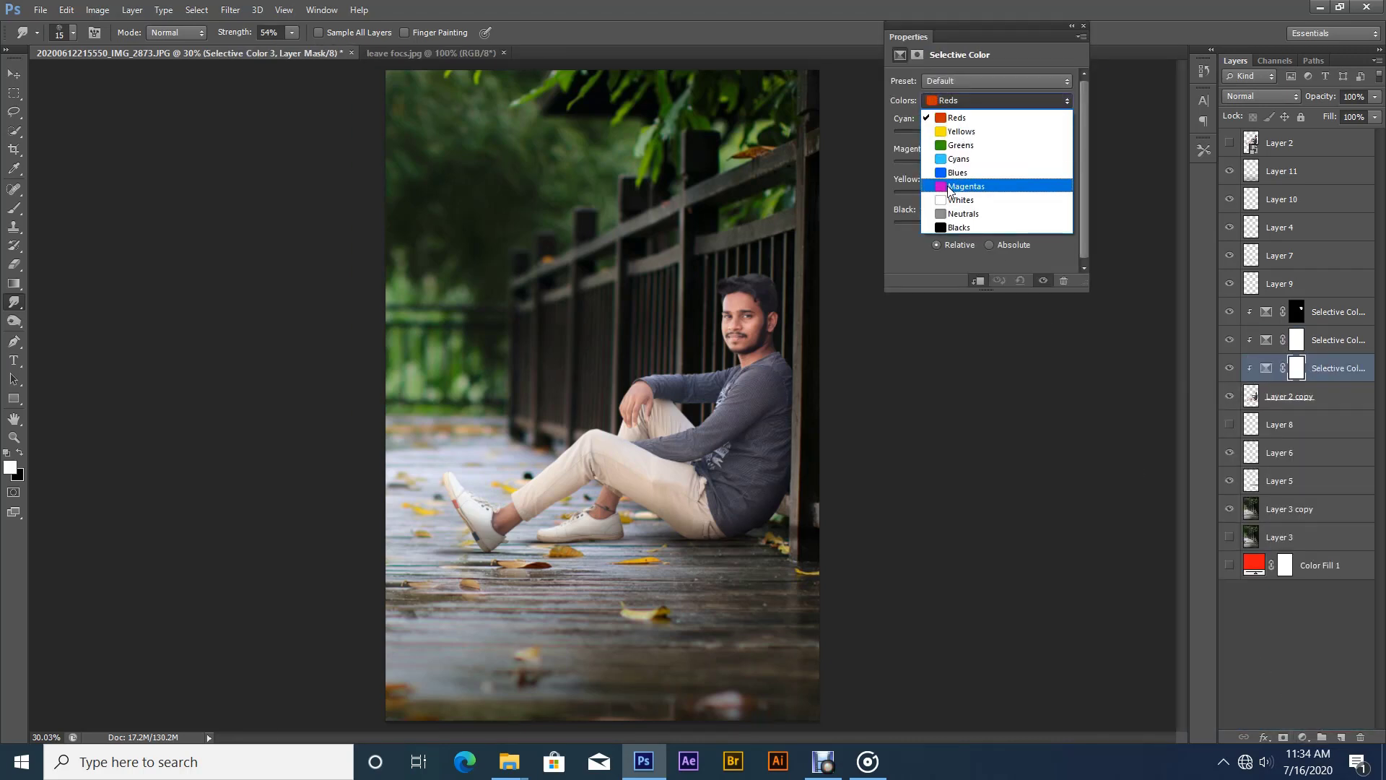
pyautogui.click(997, 165)
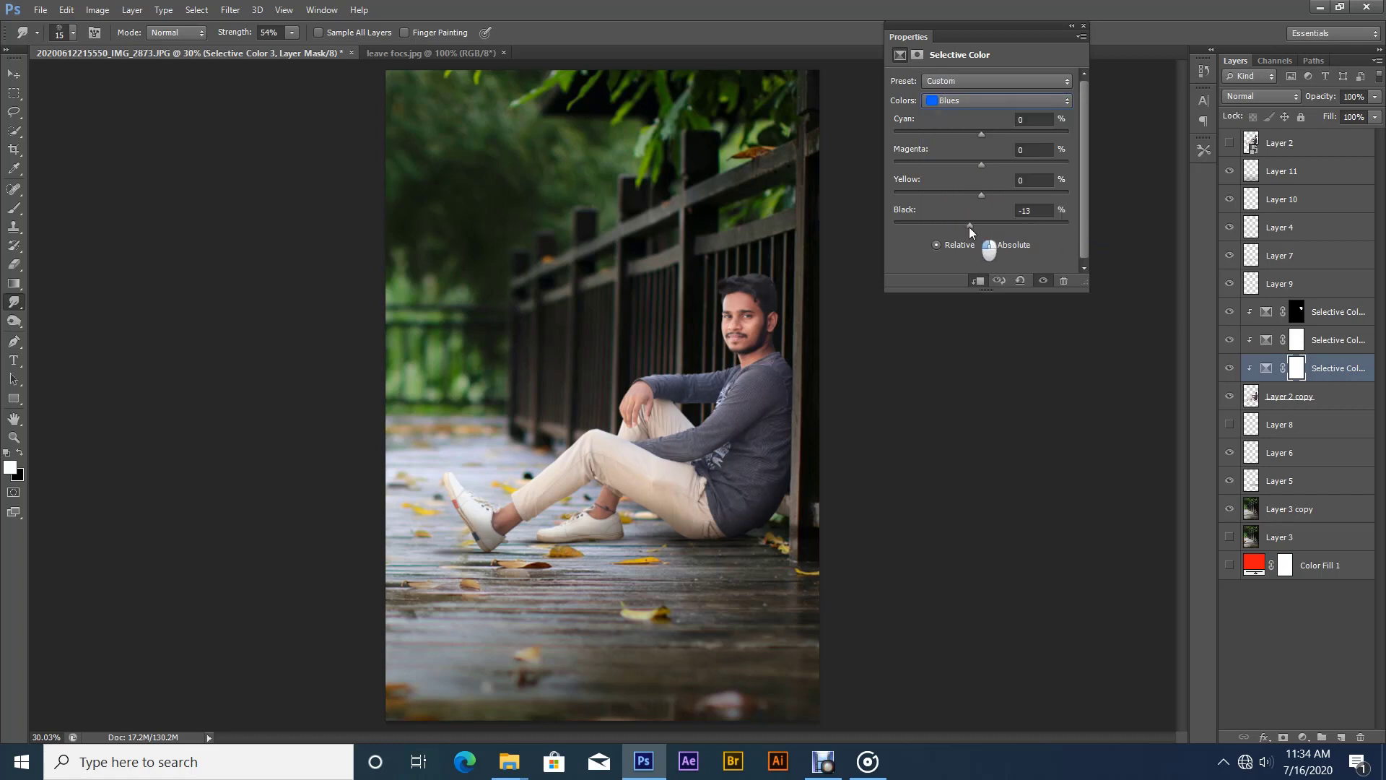
pyautogui.moveTo(981, 133); pyautogui.dragTo(1081, 148)
pyautogui.moveTo(937, 193); pyautogui.dragTo(922, 194)
pyautogui.click(996, 101)
pyautogui.click(942, 173)
# - Set the third Selective Color layer's Cyans range to Cyan +97, Magenta -55, Yellow +83 and Black +78
pyautogui.click(968, 100)
pyautogui.click(990, 158)
pyautogui.moveTo(986, 136); pyautogui.dragTo(895, 192)
# - Invert the third Selective Color layer's mask to black and paint white over the man's shirt to reveal the colour there
pyautogui.hotkey('ctrl', 'i')
pyautogui.click(848, 359)
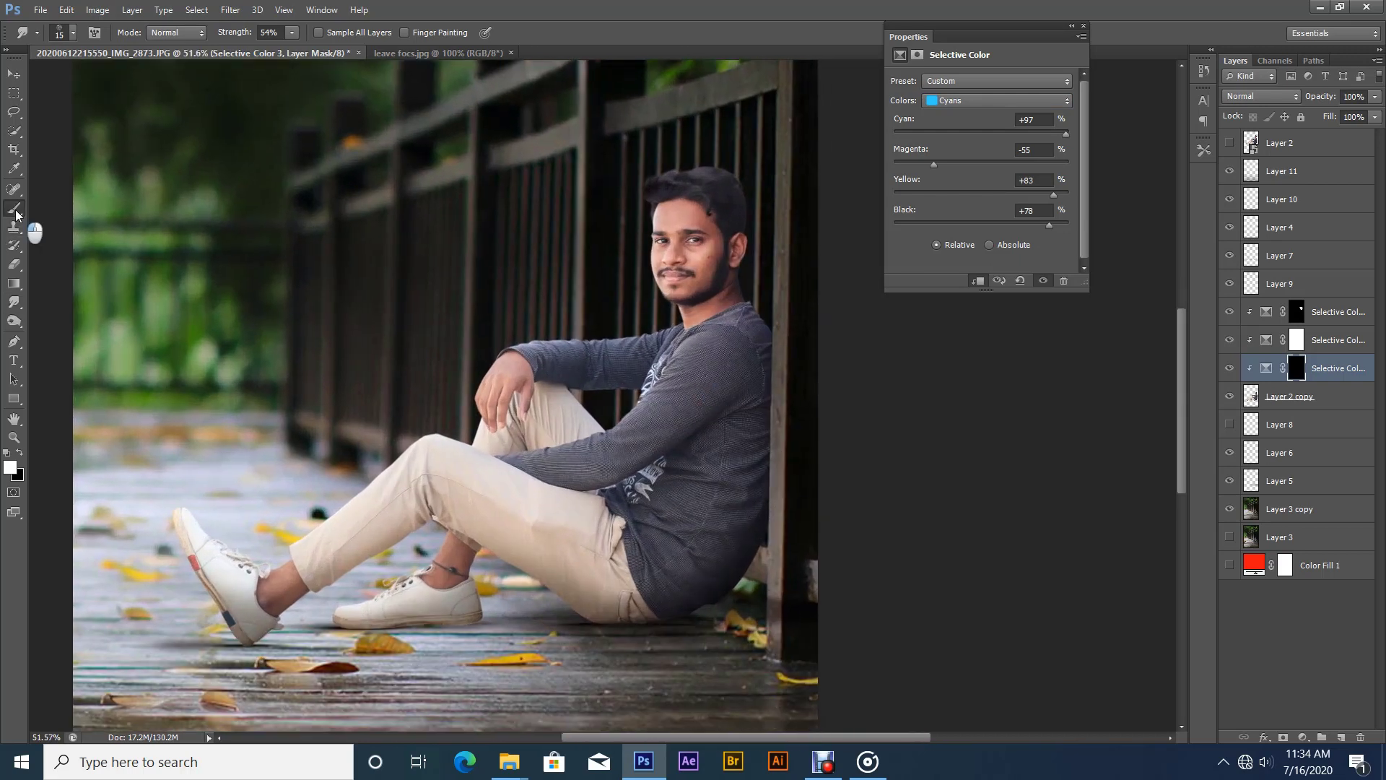
pyautogui.click(15, 210)
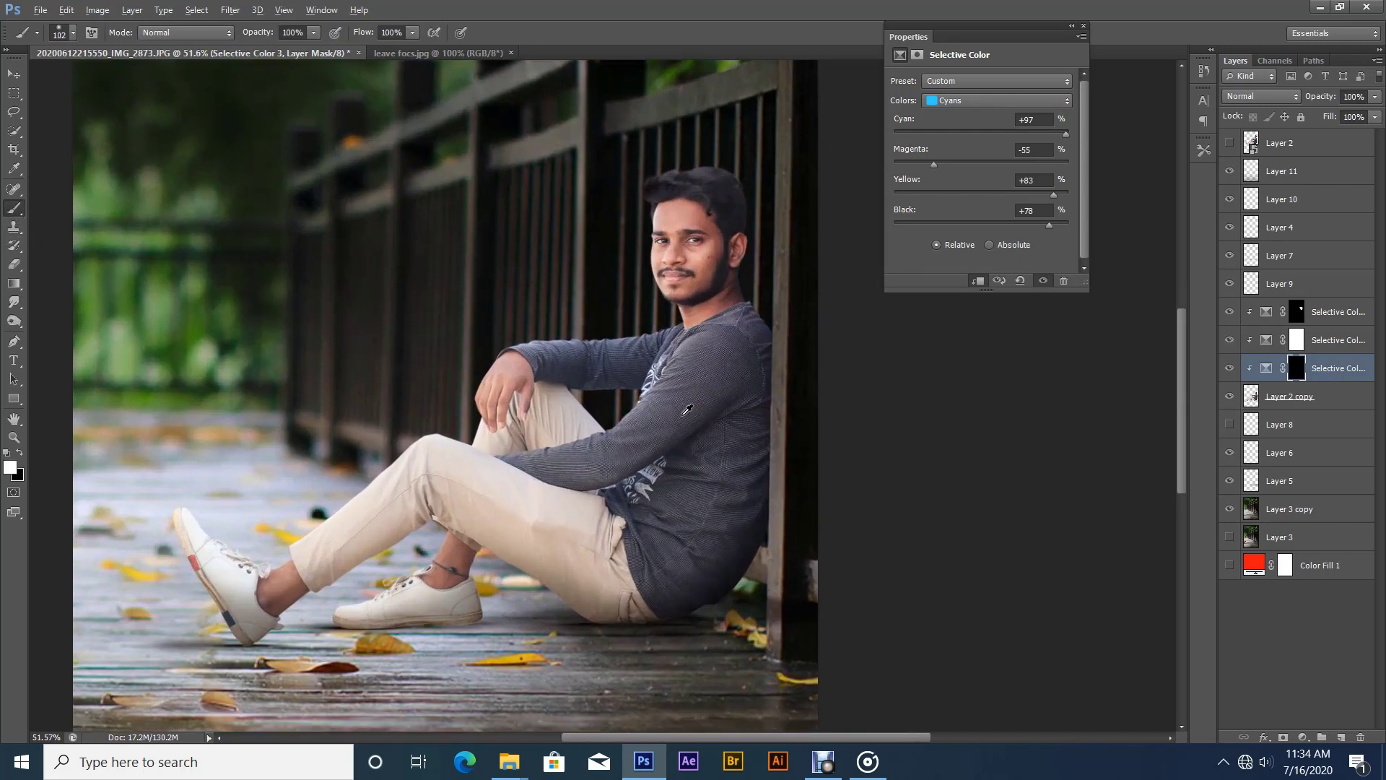
pyautogui.moveTo(724, 502)
pyautogui.mouseDown()
pyautogui.moveTo(665, 568)
pyautogui.moveTo(693, 603)
pyautogui.moveTo(593, 469)
pyautogui.moveTo(595, 436)
pyautogui.moveTo(678, 405)
pyautogui.moveTo(612, 435)
pyautogui.moveTo(750, 336)
pyautogui.moveTo(763, 348)
pyautogui.moveTo(645, 372)
pyautogui.moveTo(470, 349)
pyautogui.moveTo(680, 362)
pyautogui.moveTo(680, 374)
pyautogui.moveTo(747, 331)
pyautogui.moveTo(719, 501)
pyautogui.mouseUp()
pyautogui.moveTo(677, 393)
pyautogui.mouseDown()
pyautogui.moveTo(625, 372)
pyautogui.moveTo(649, 376)
pyautogui.moveTo(647, 387)
pyautogui.mouseUp()
pyautogui.rightClick(625, 372)
pyautogui.click(636, 381)
# - Set the brush flow to 40% and paint black on the mask over the man's sleeve to soften the colour effect
pyautogui.press('x')
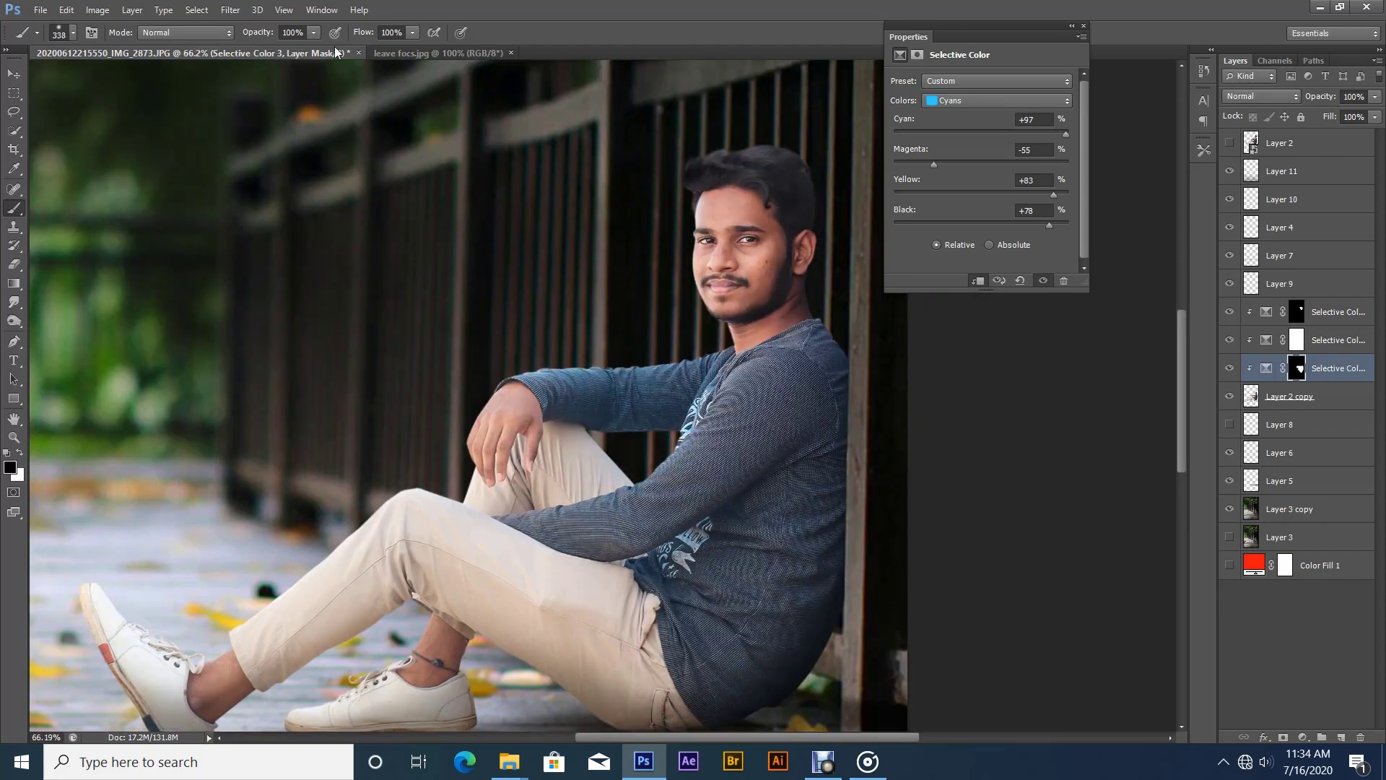
pyautogui.click(409, 35)
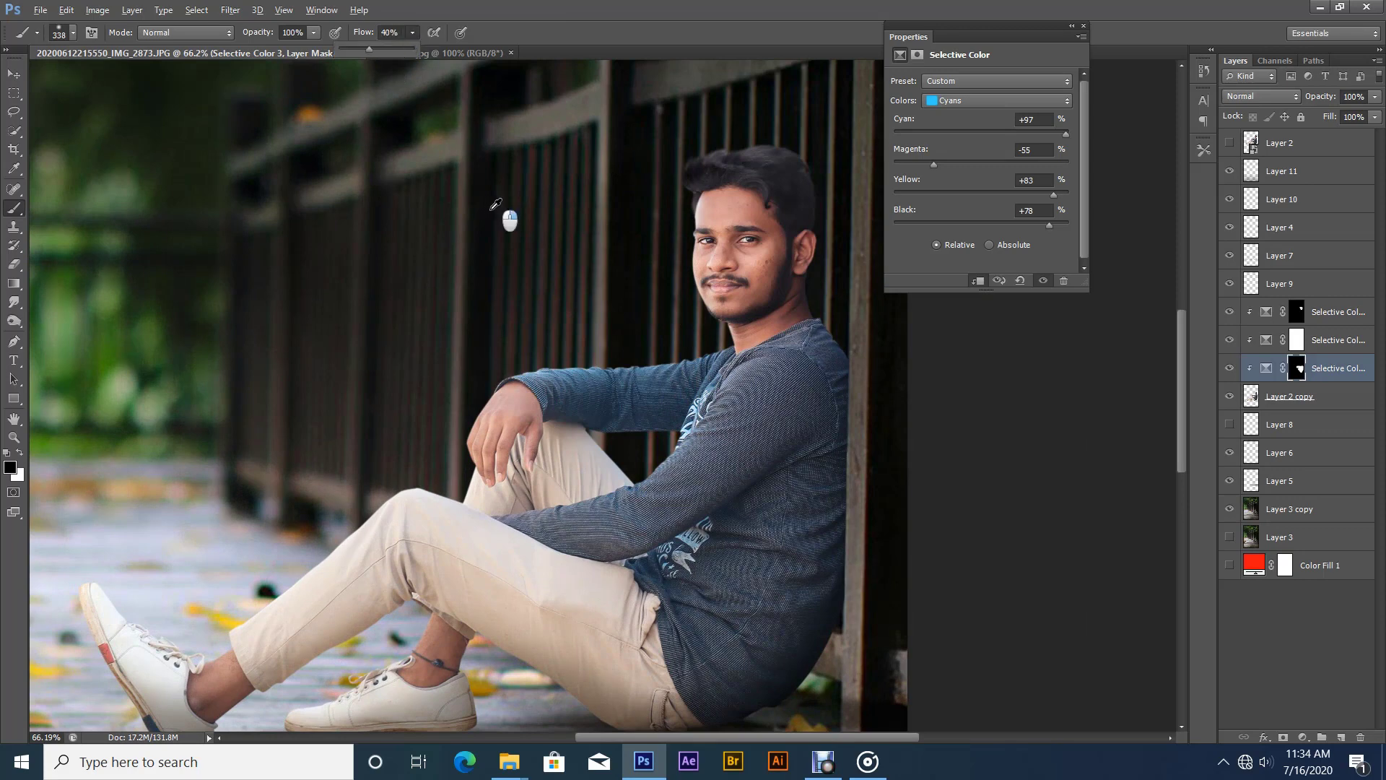
pyautogui.write('40')
pyautogui.press('Return')
pyautogui.moveTo(588, 368)
pyautogui.mouseDown()
pyautogui.moveTo(669, 379)
pyautogui.moveTo(592, 371)
pyautogui.mouseUp()
pyautogui.rightClick(592, 371)
pyautogui.click(604, 382)
pyautogui.click(1082, 27)
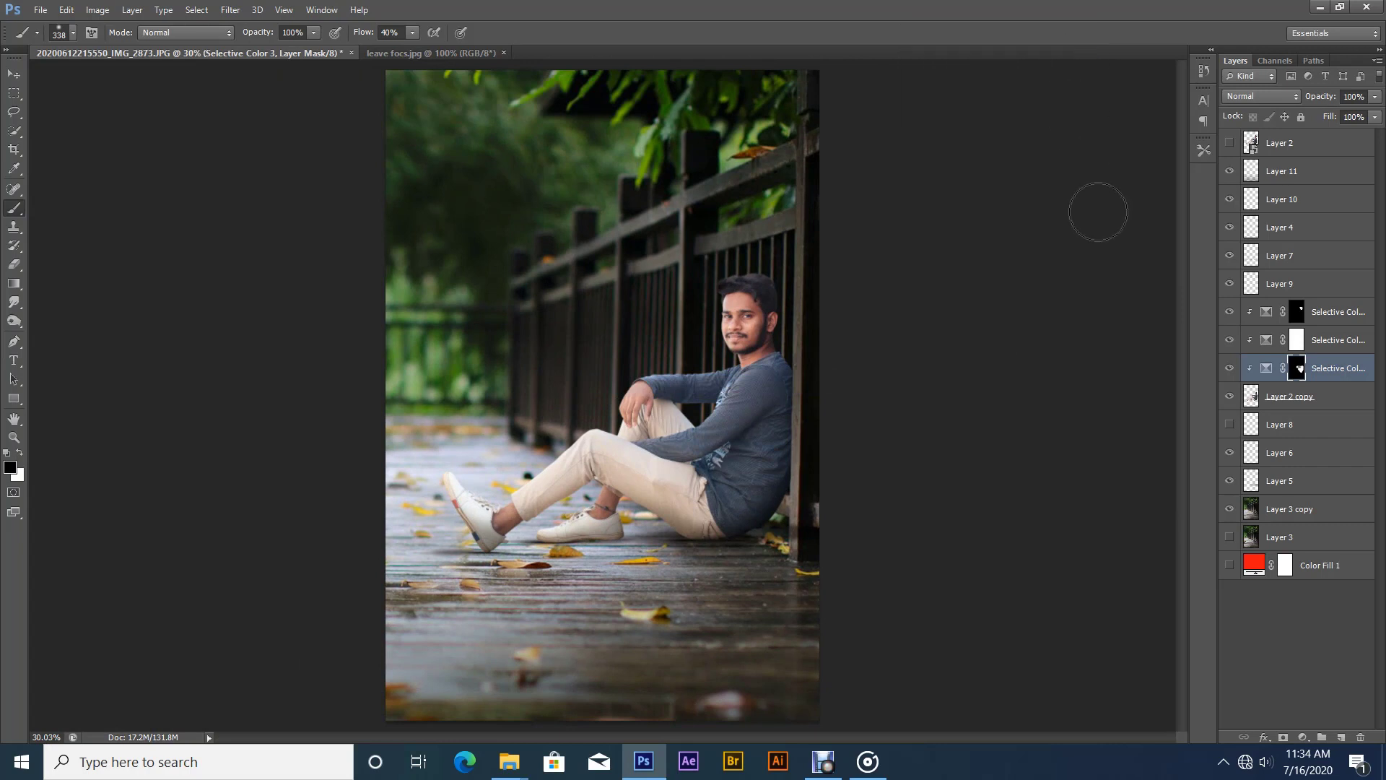
# - Add a clipped Selective Color layer directly above Layer 2 copy with Black at about +4 in the Blacks range
pyautogui.click(1272, 402)
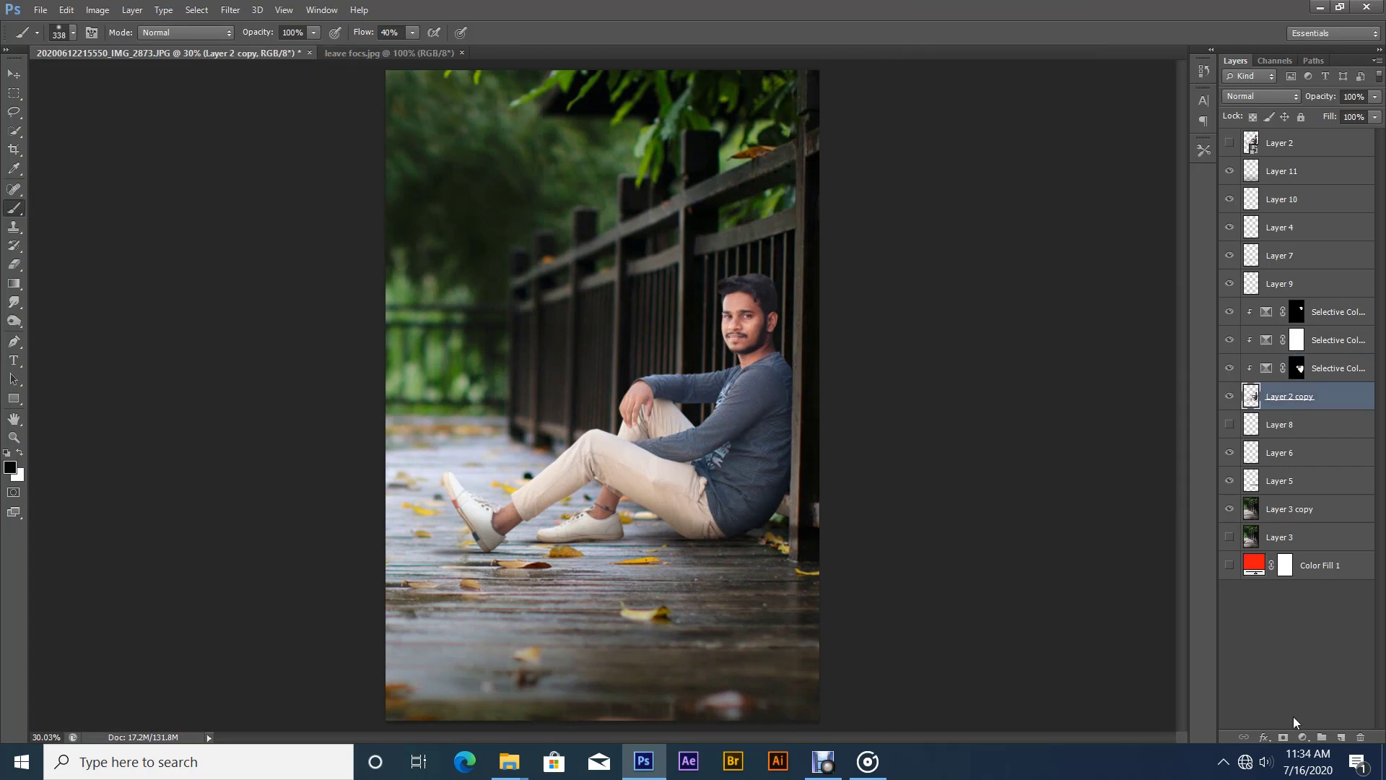
pyautogui.click(1299, 737)
pyautogui.click(1155, 750)
pyautogui.click(996, 100)
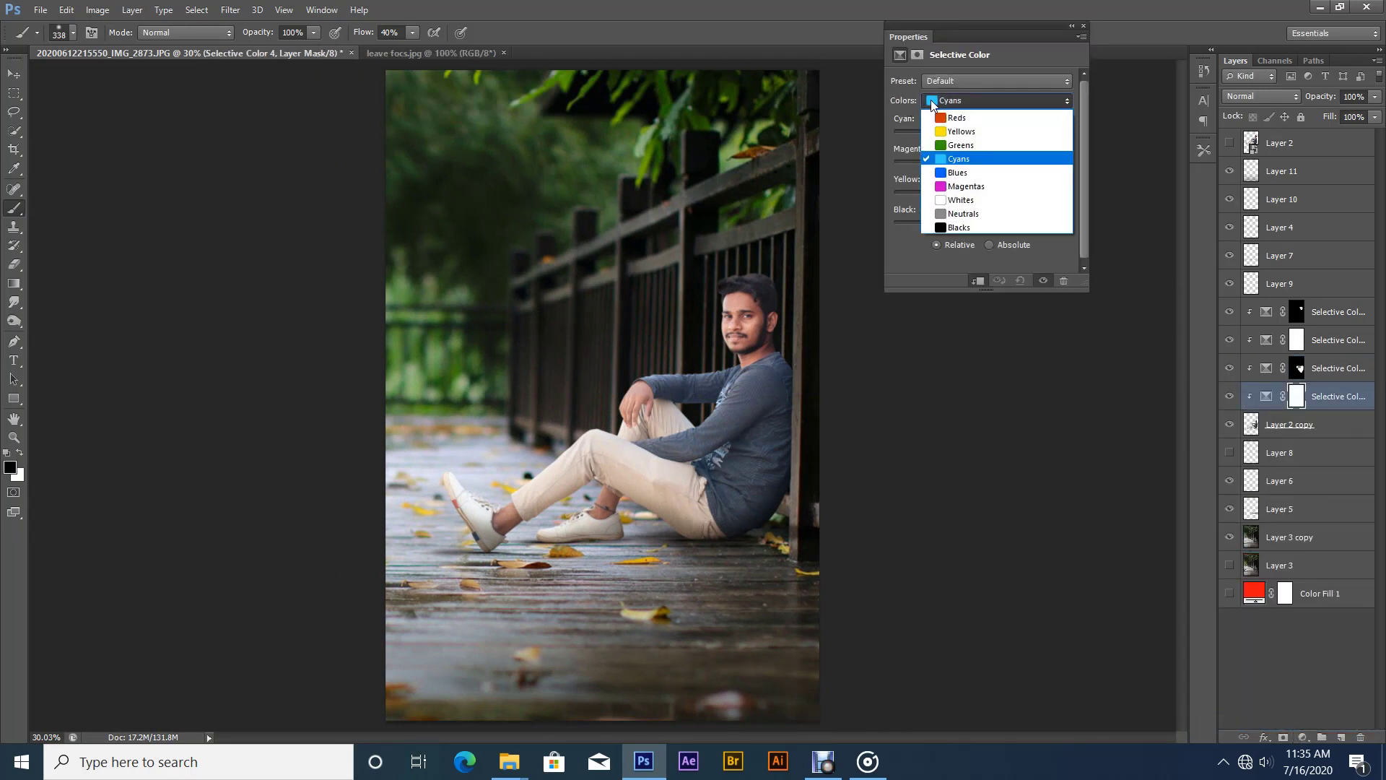
pyautogui.click(958, 227)
pyautogui.click(984, 221)
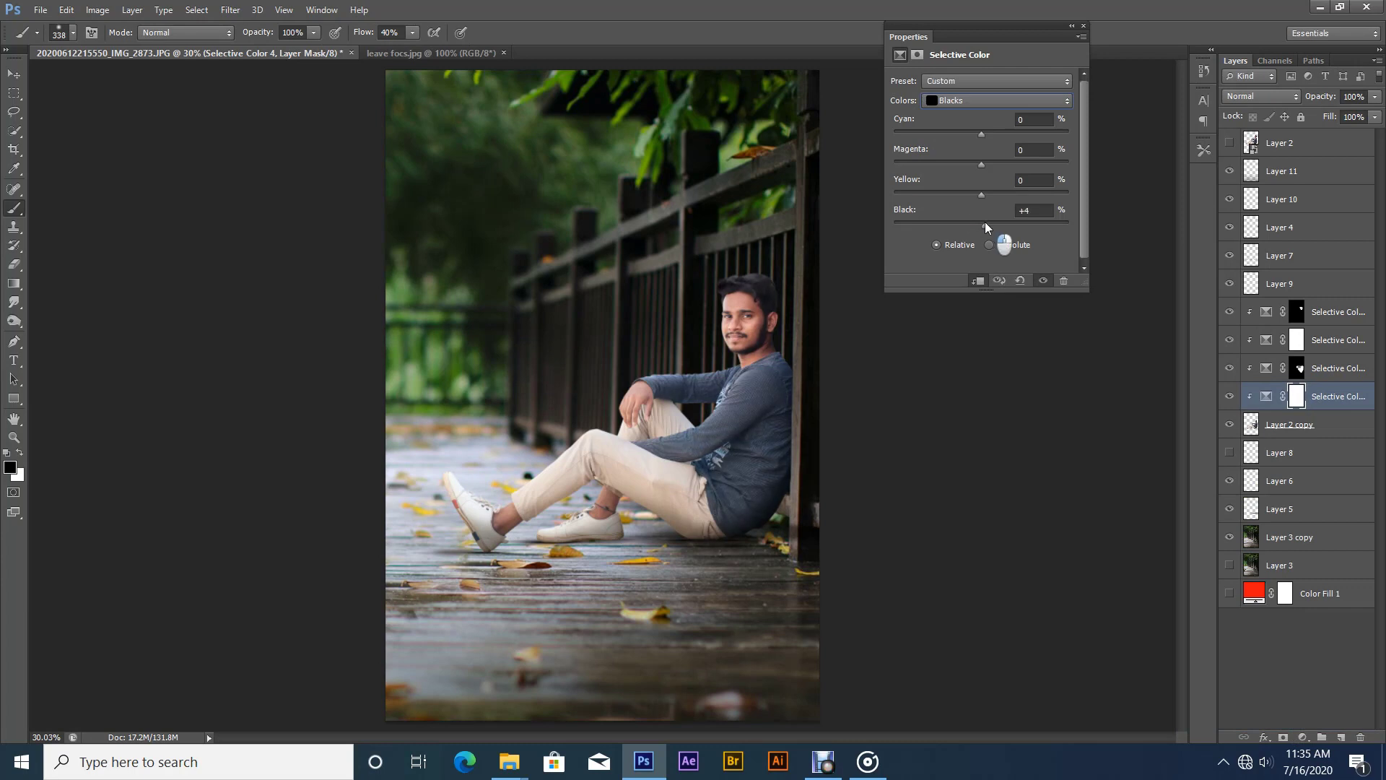
pyautogui.click(1082, 27)
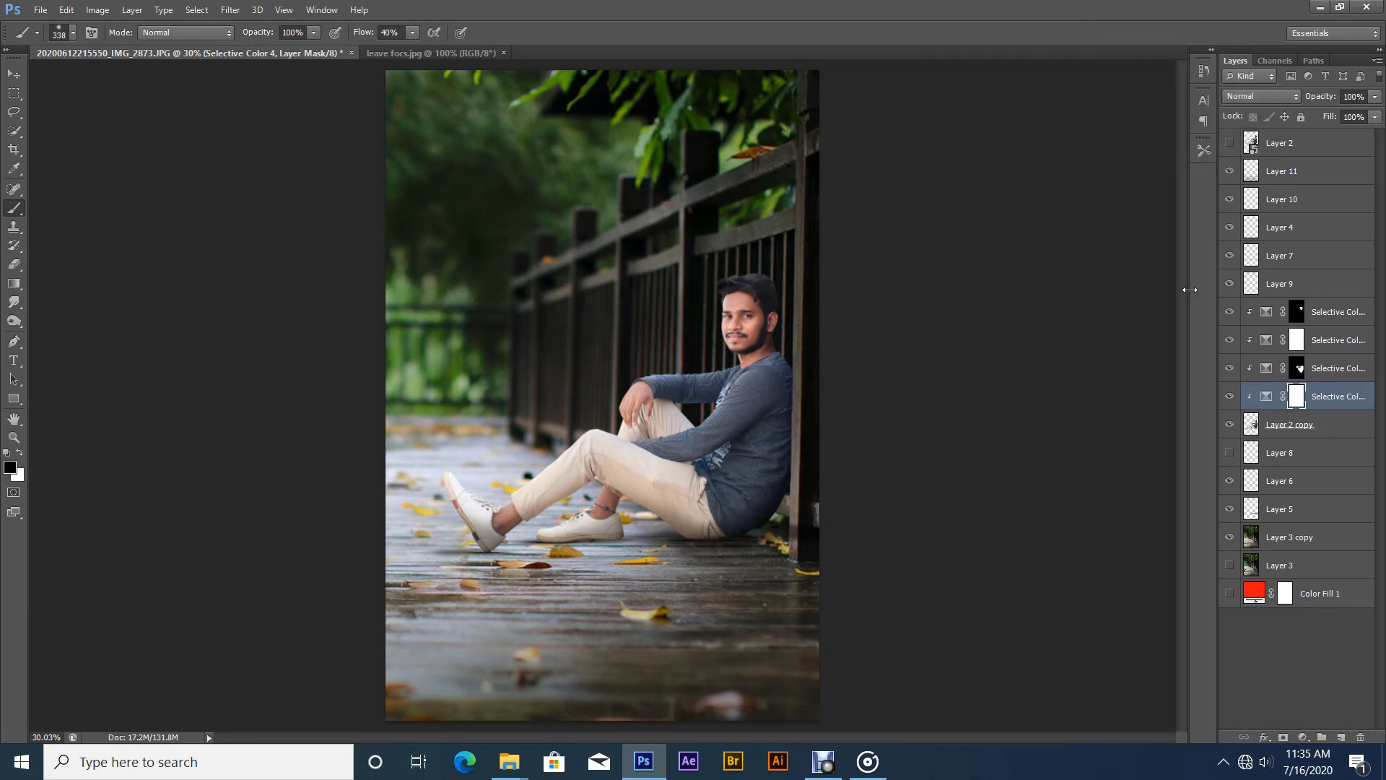
# - Add a clipped Photo Filter above Layer 2 copy using Warming Filter (85) at about 6% density
pyautogui.click(1277, 142)
pyautogui.click(1276, 171)
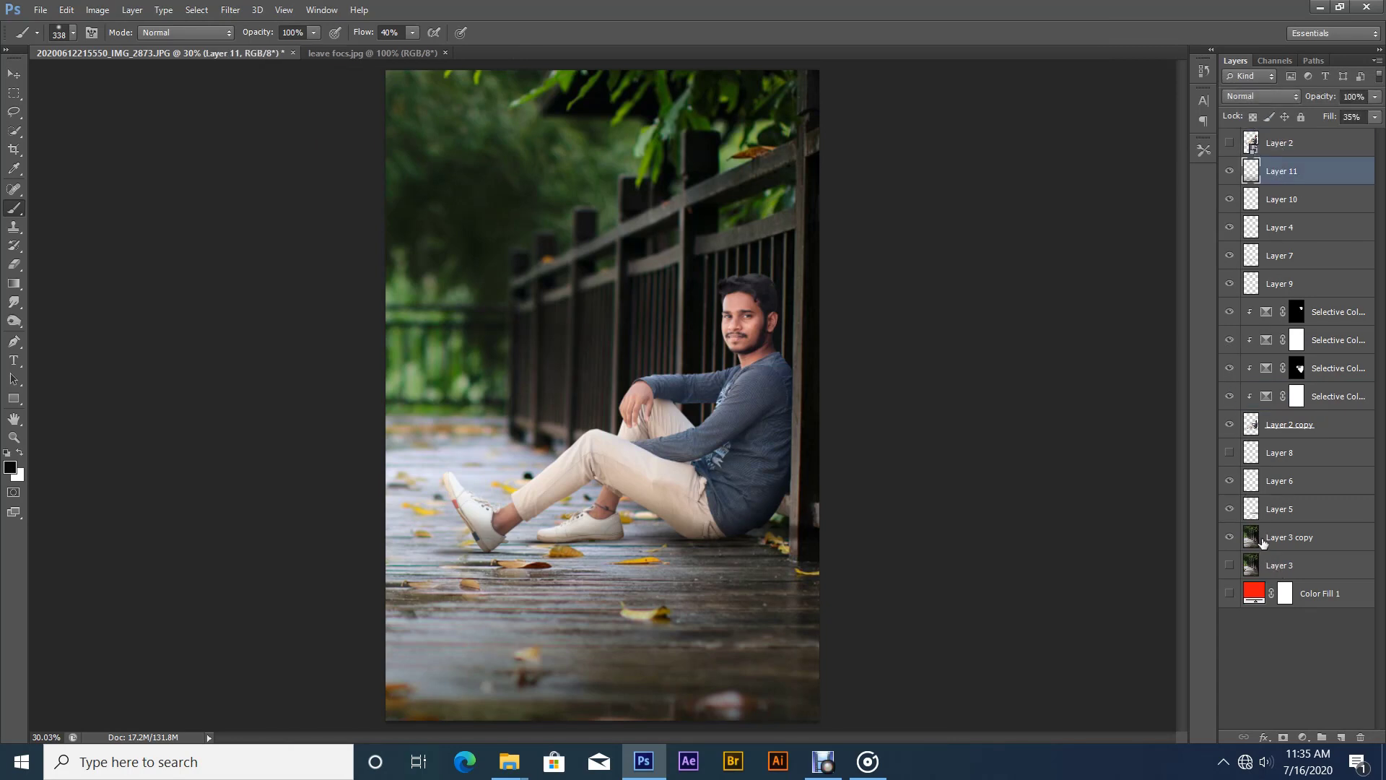
pyautogui.click(1281, 429)
pyautogui.click(1300, 735)
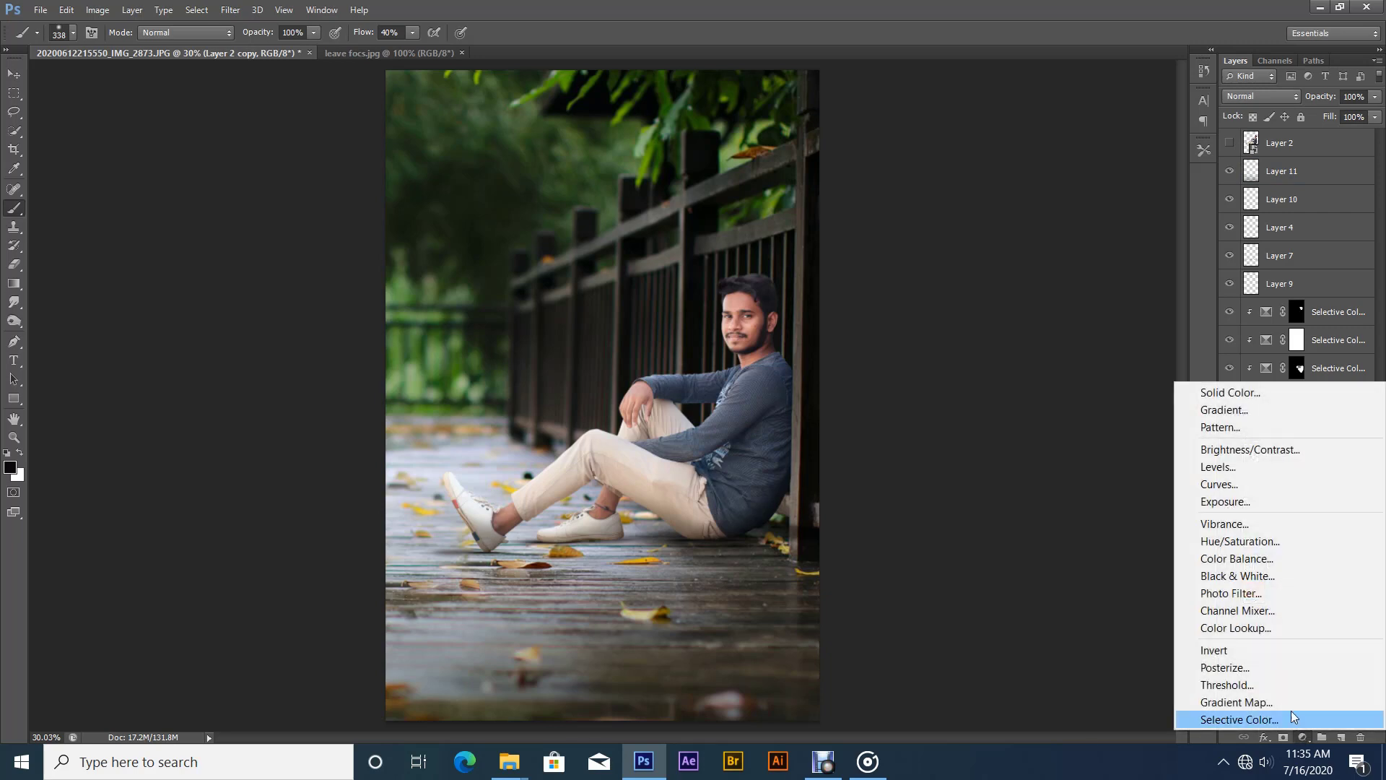
pyautogui.click(1233, 591)
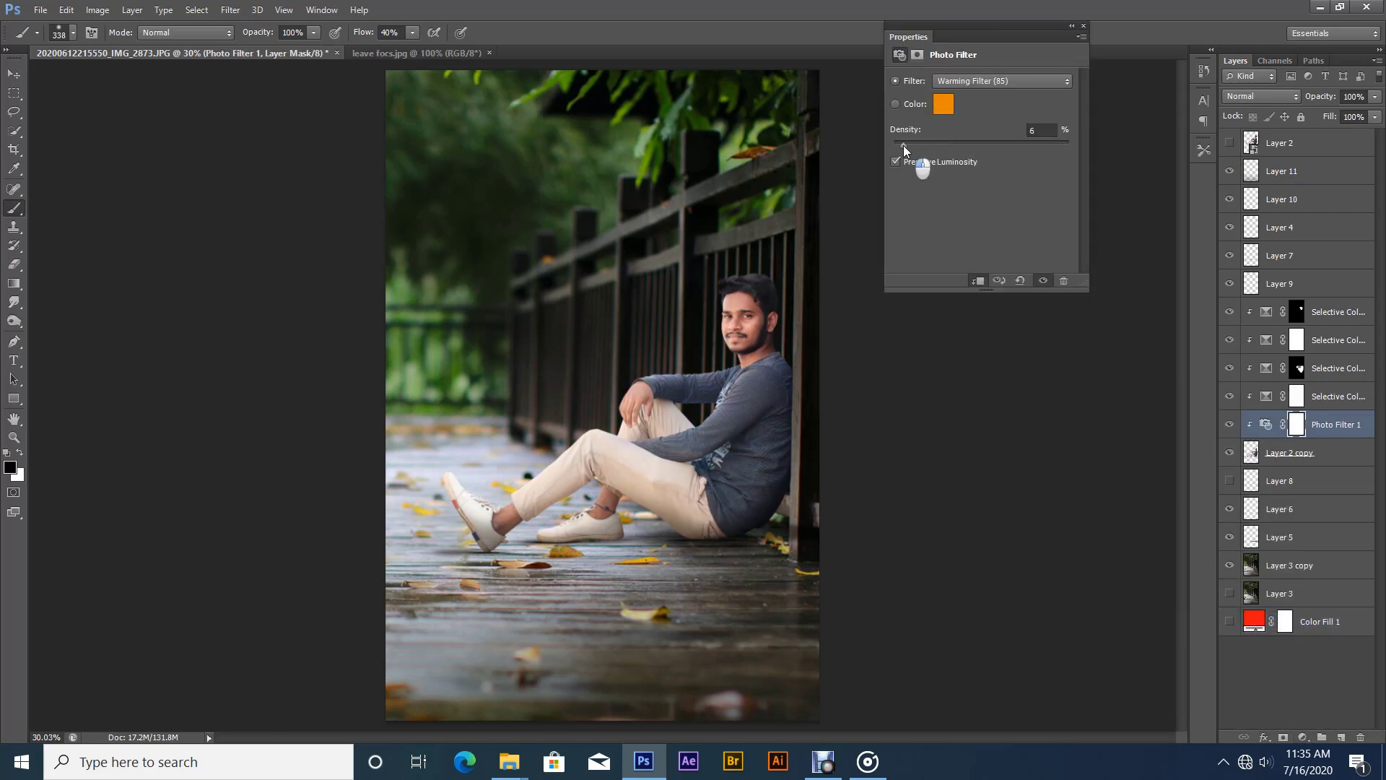
pyautogui.click(1083, 25)
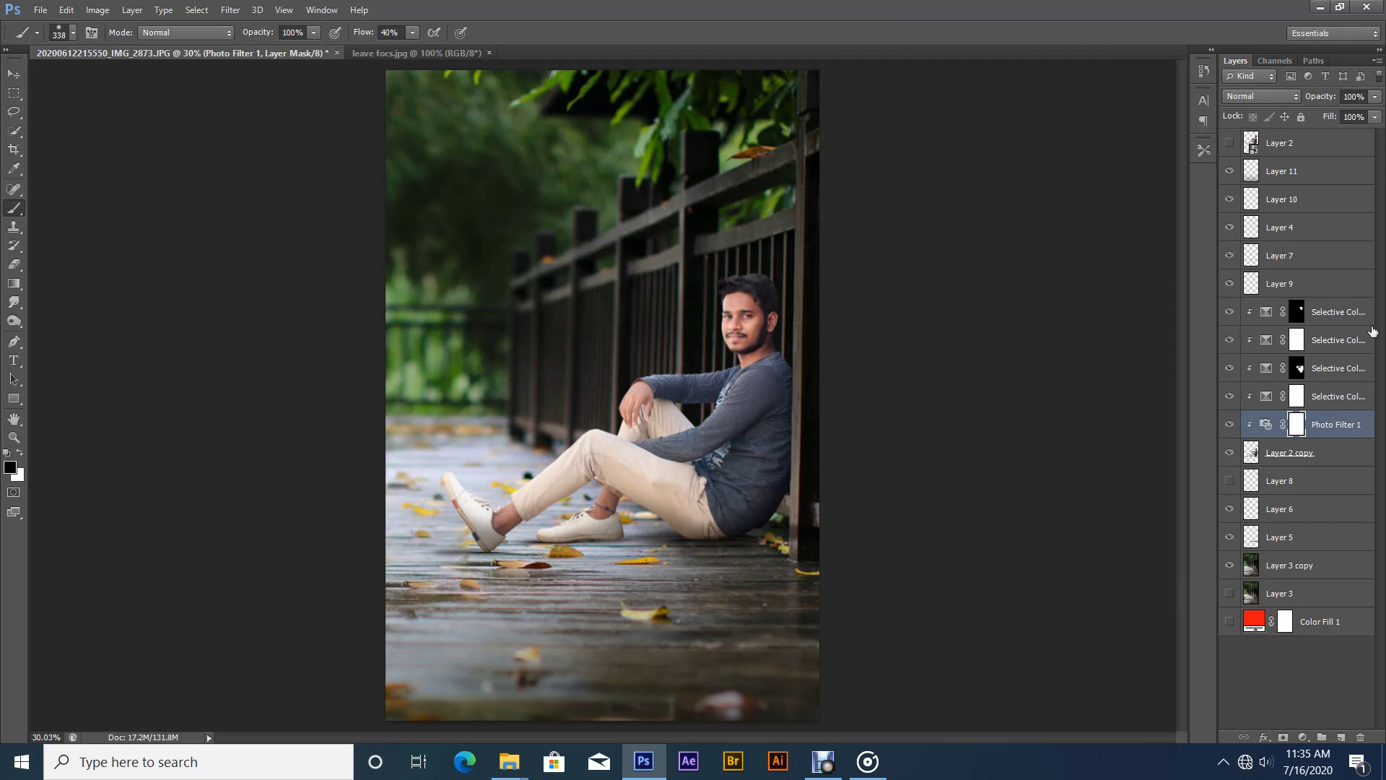
# - Add a Color Lookup adjustment above Layer 10 and load the AVCINE-Brown - Gold 3D LUT
pyautogui.click(1300, 148)
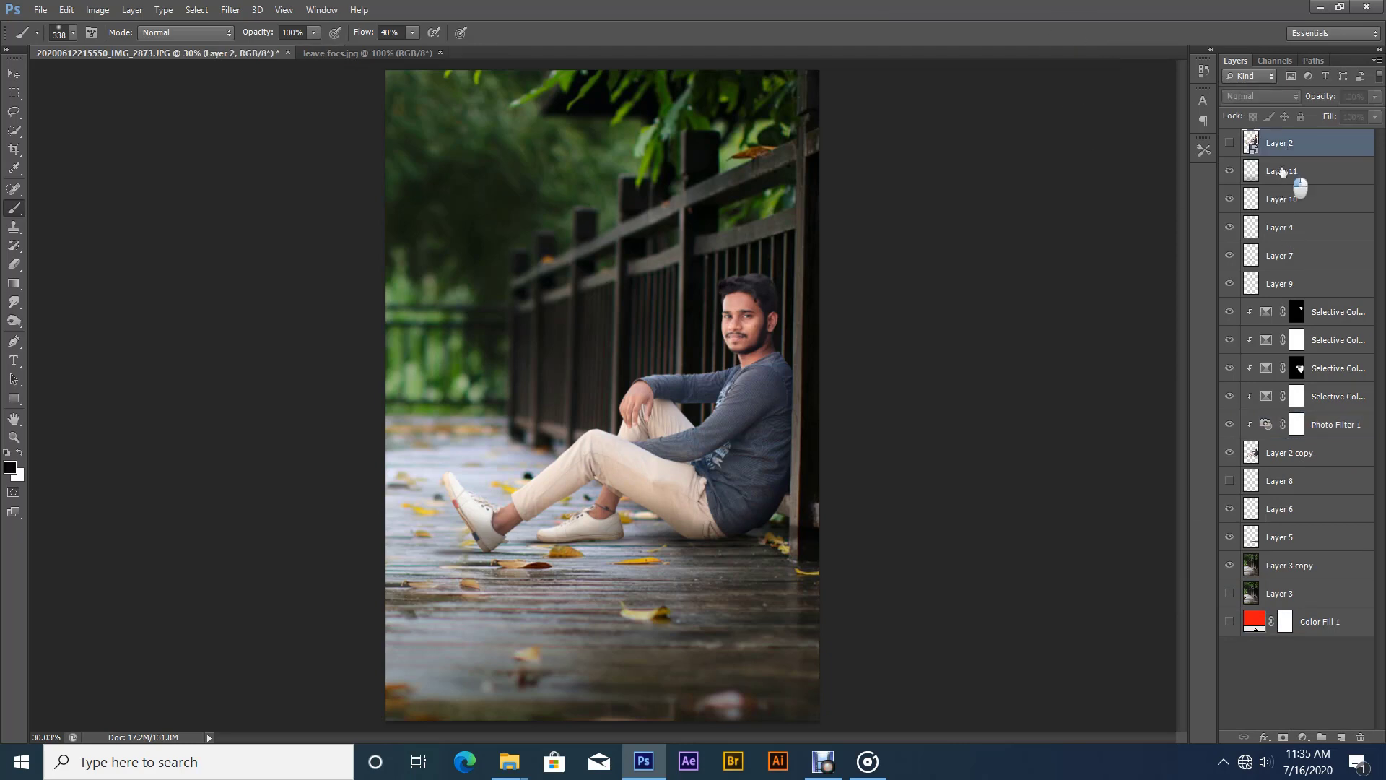
pyautogui.click(1296, 174)
pyautogui.click(1253, 208)
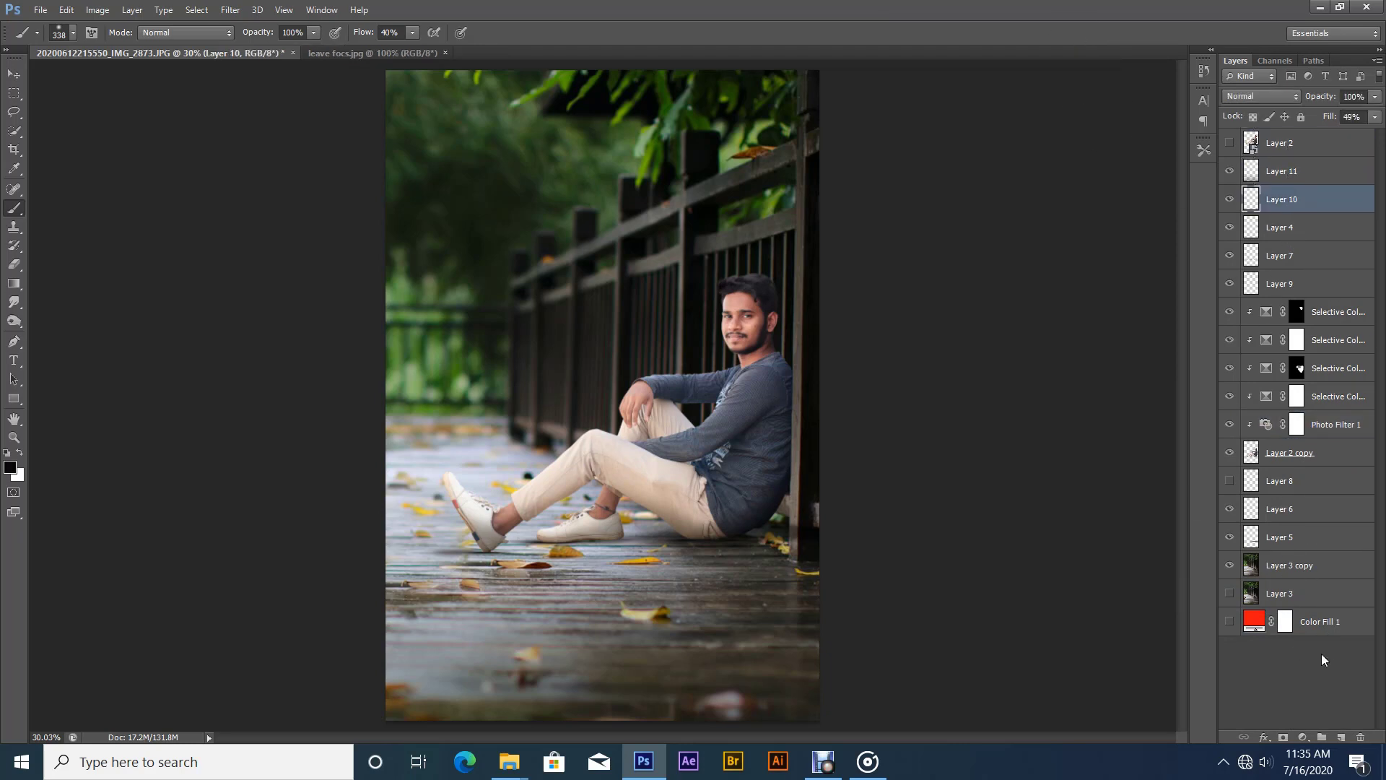
pyautogui.click(1303, 737)
pyautogui.click(1265, 628)
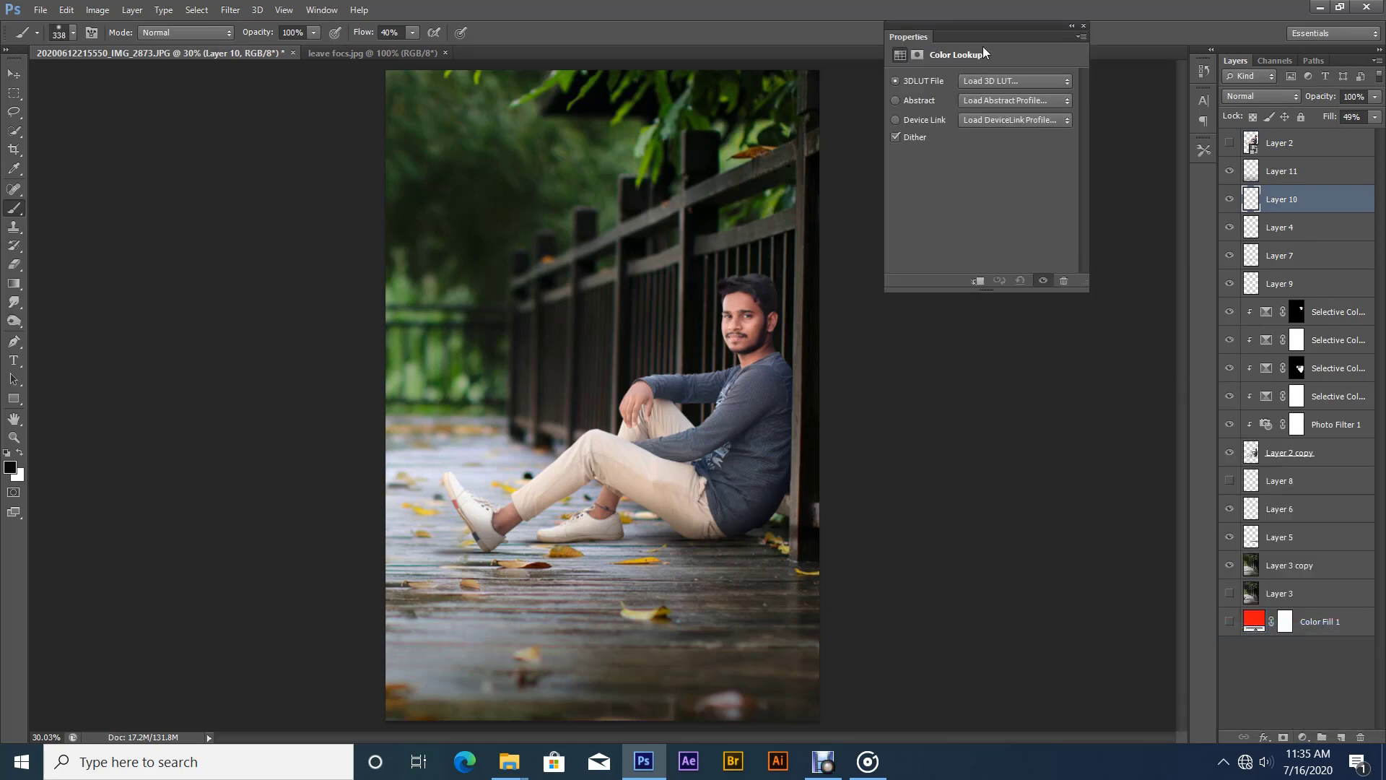
pyautogui.click(1014, 81)
pyautogui.click(992, 160)
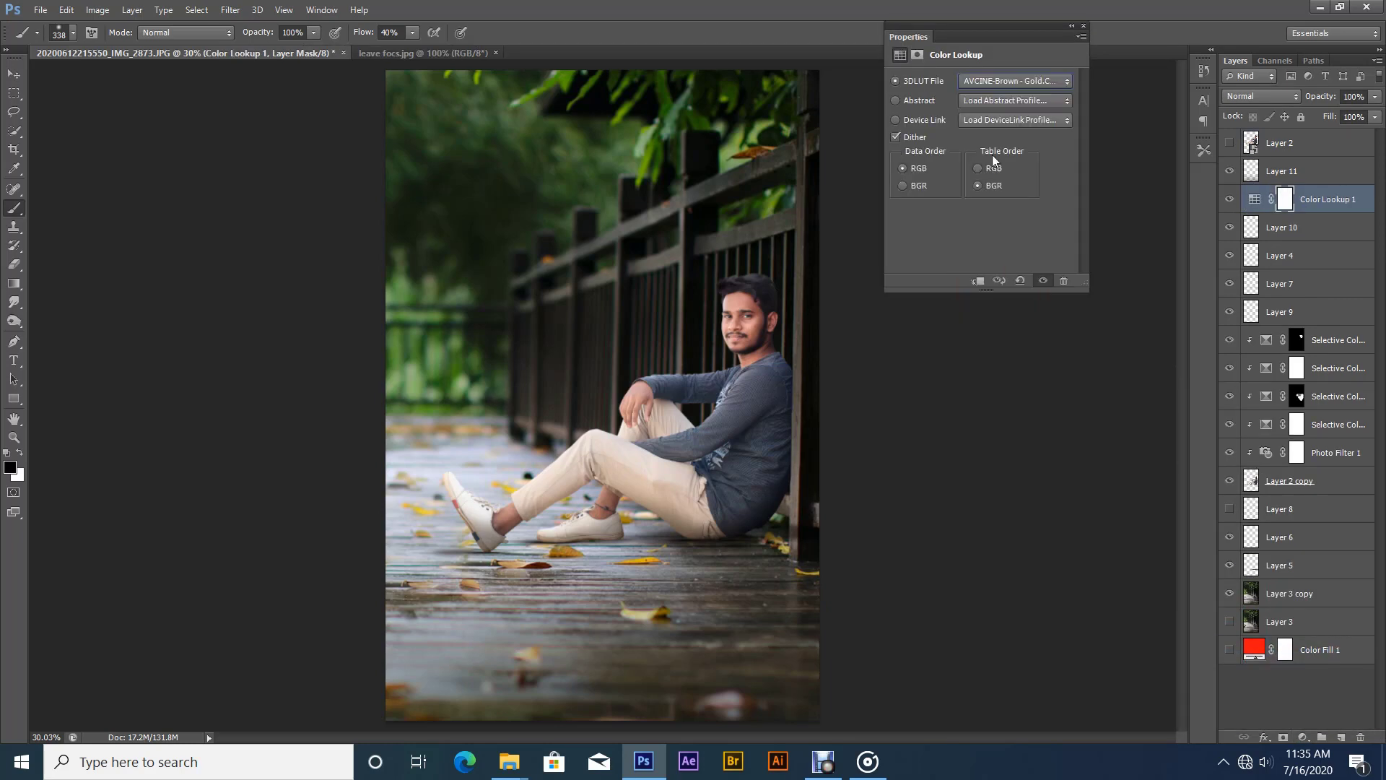
# - Switch the Color Lookup 1 adjustment to the filmstock_50.3dl LUT and lower its fill to about 17%
pyautogui.click(1000, 81)
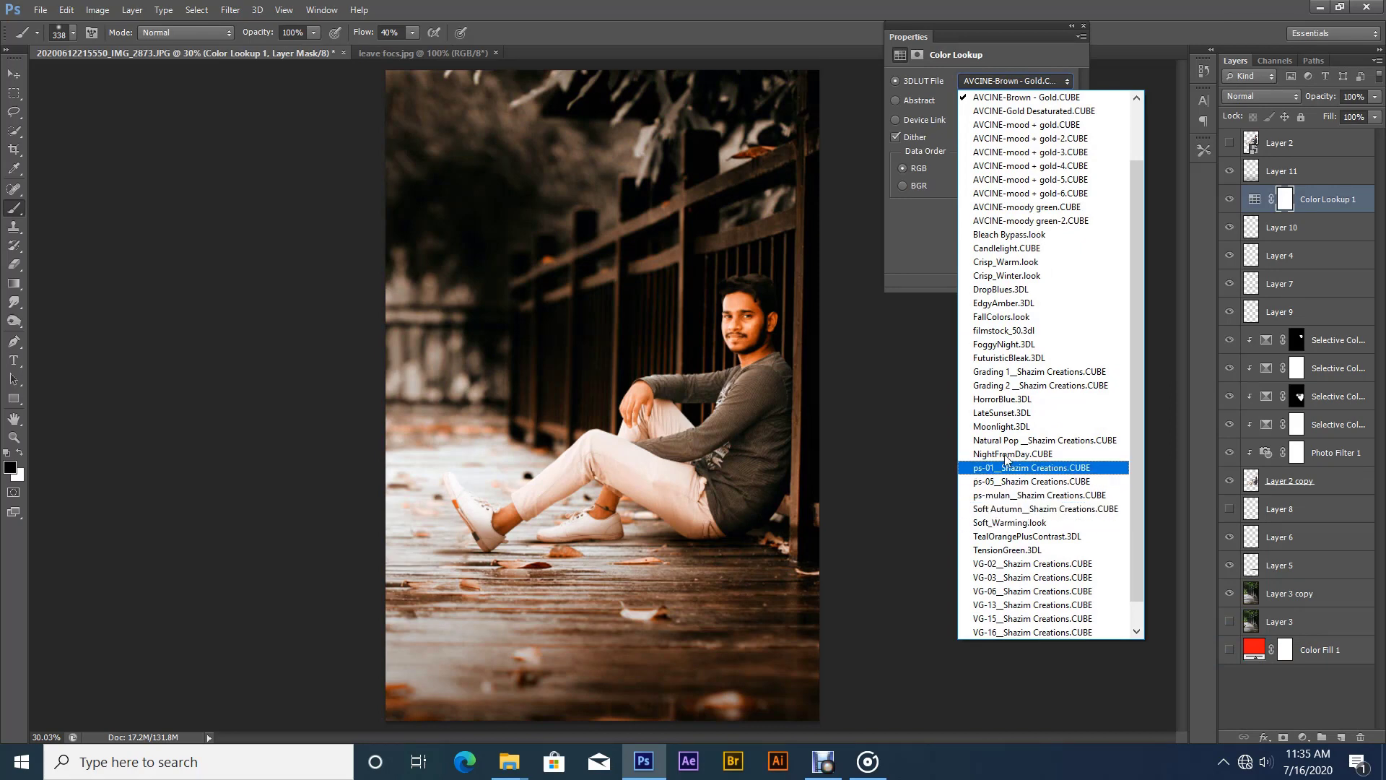
pyautogui.click(1003, 372)
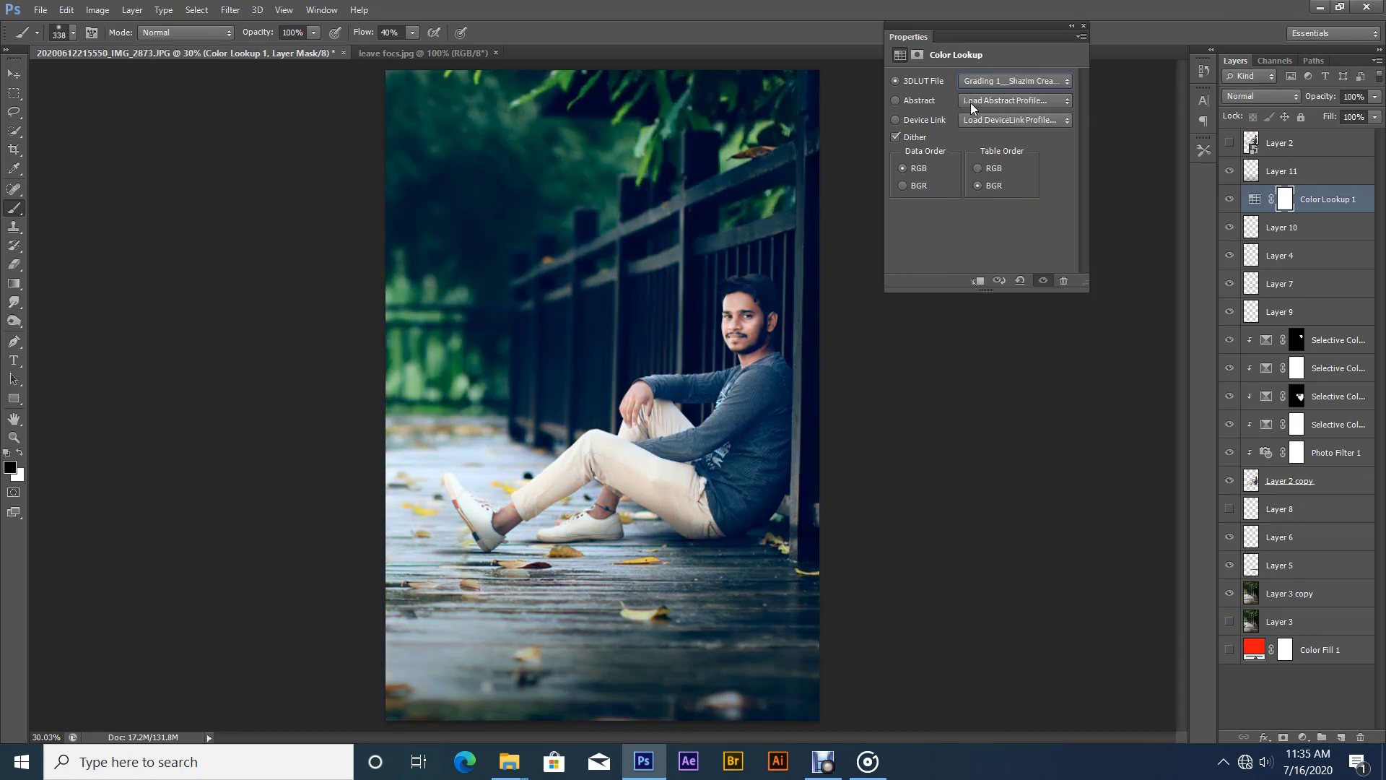
pyautogui.click(982, 85)
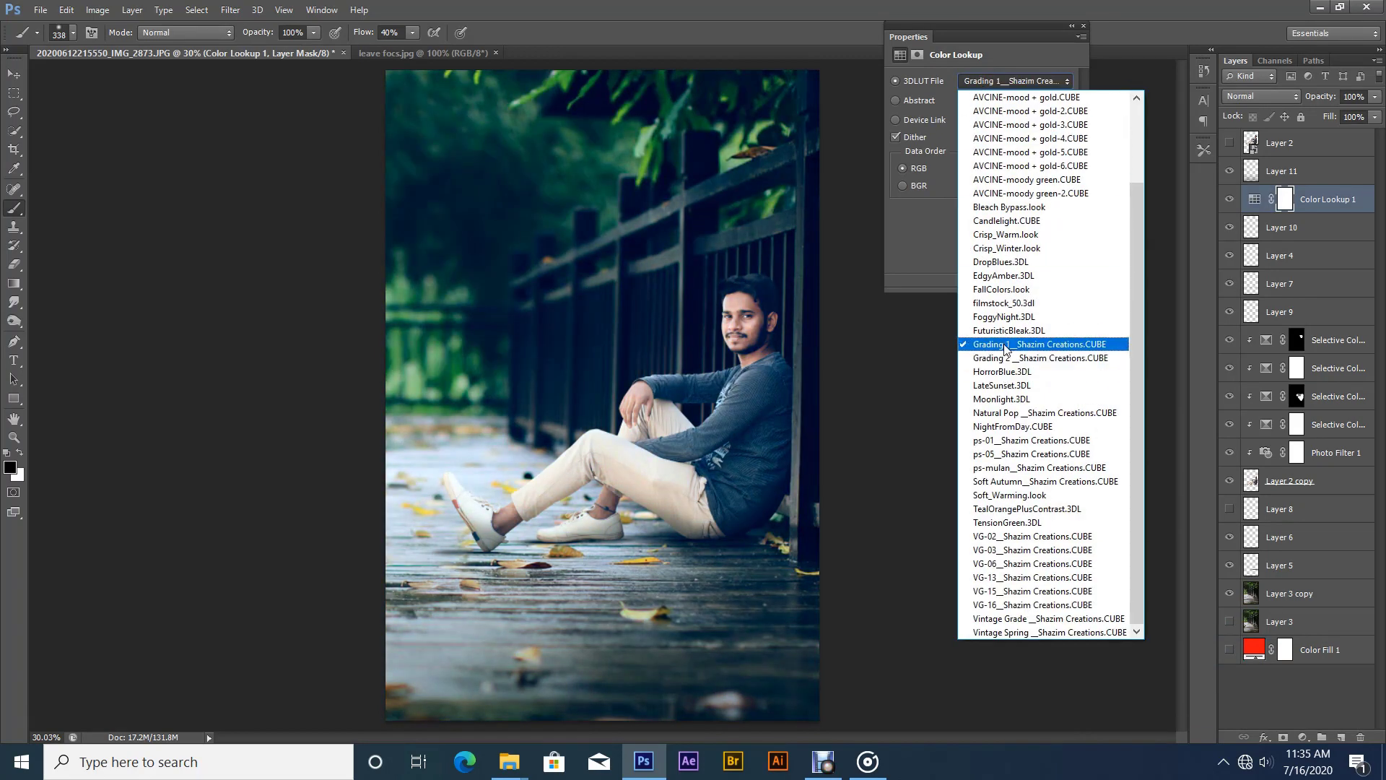
pyautogui.click(1002, 313)
pyautogui.click(1375, 116)
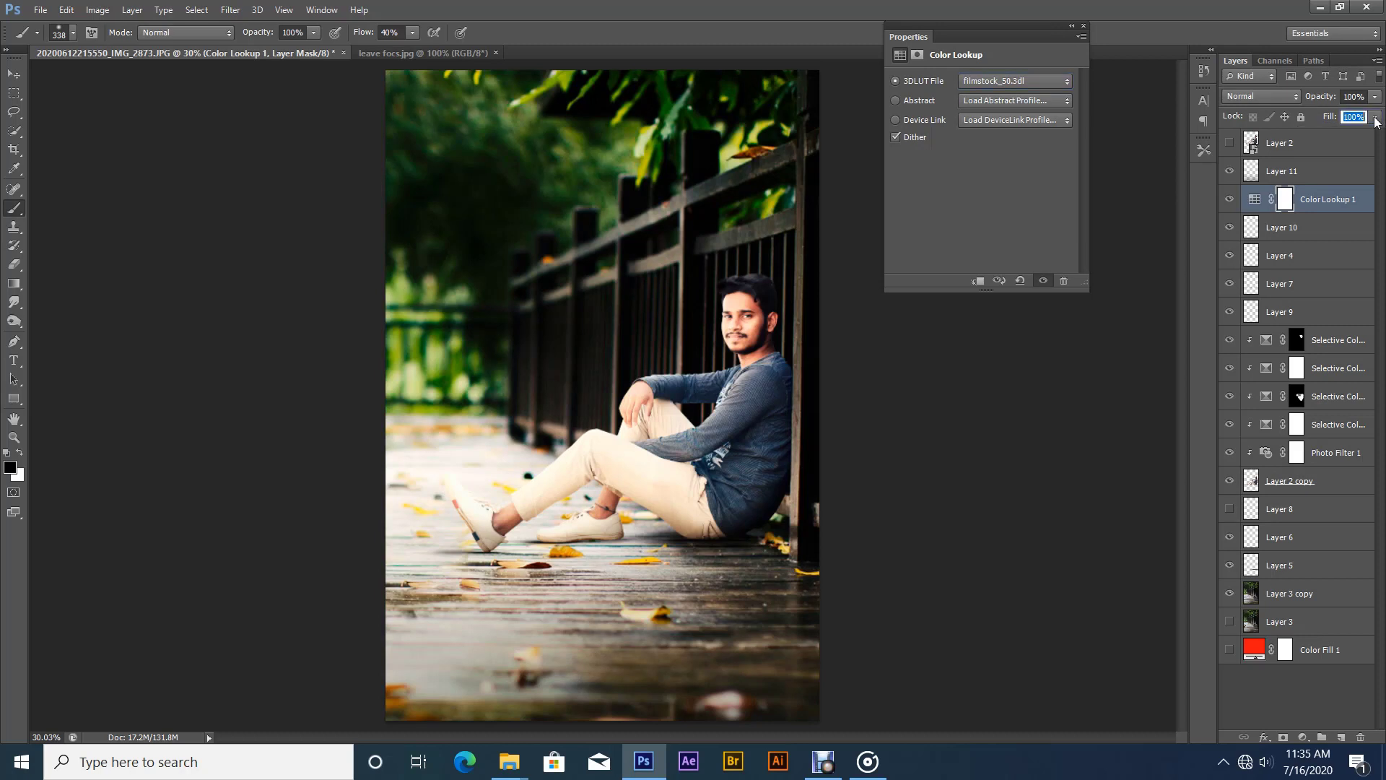
pyautogui.moveTo(1310, 132); pyautogui.dragTo(1308, 133)
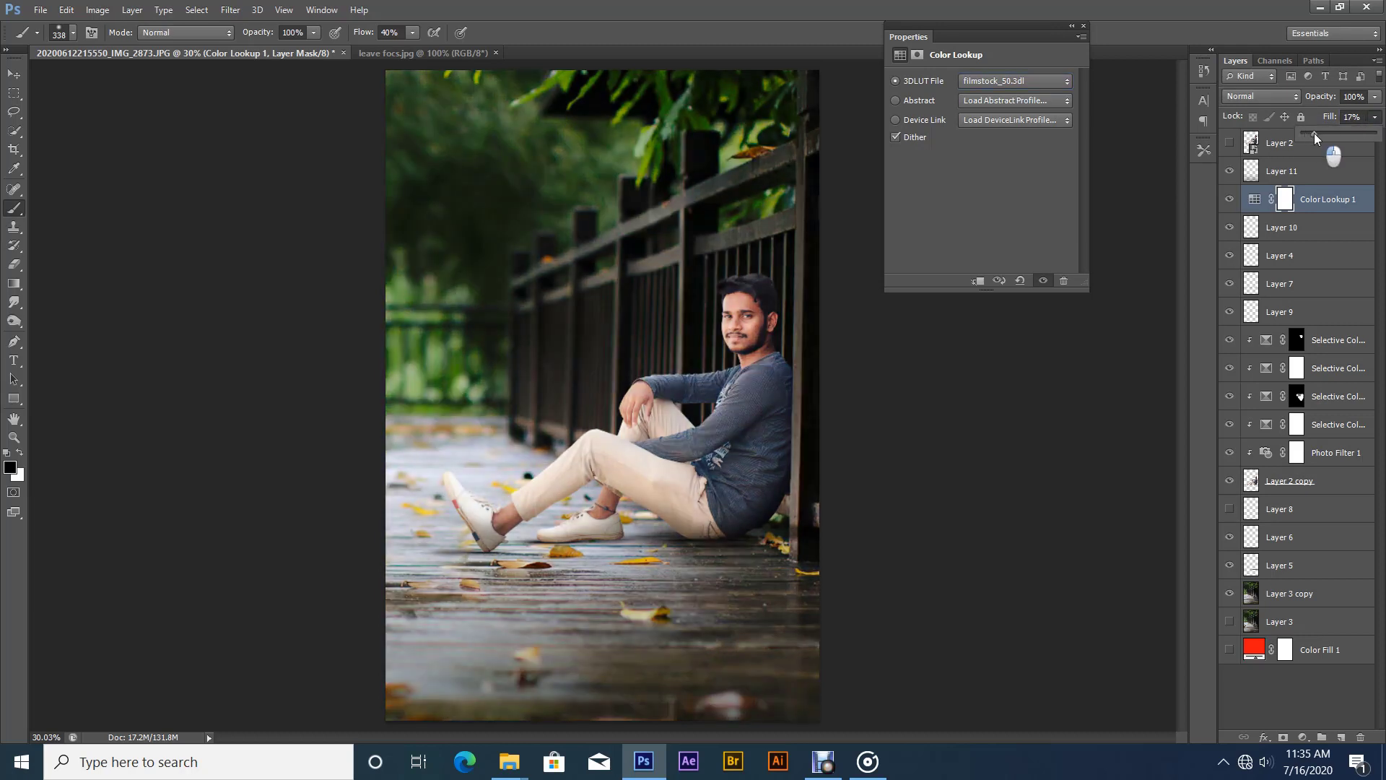
# - Add a second Color Lookup adjustment with the Natural Pop LUT and reduce its fill to 31%
pyautogui.click(1303, 737)
pyautogui.click(1235, 630)
pyautogui.click(972, 80)
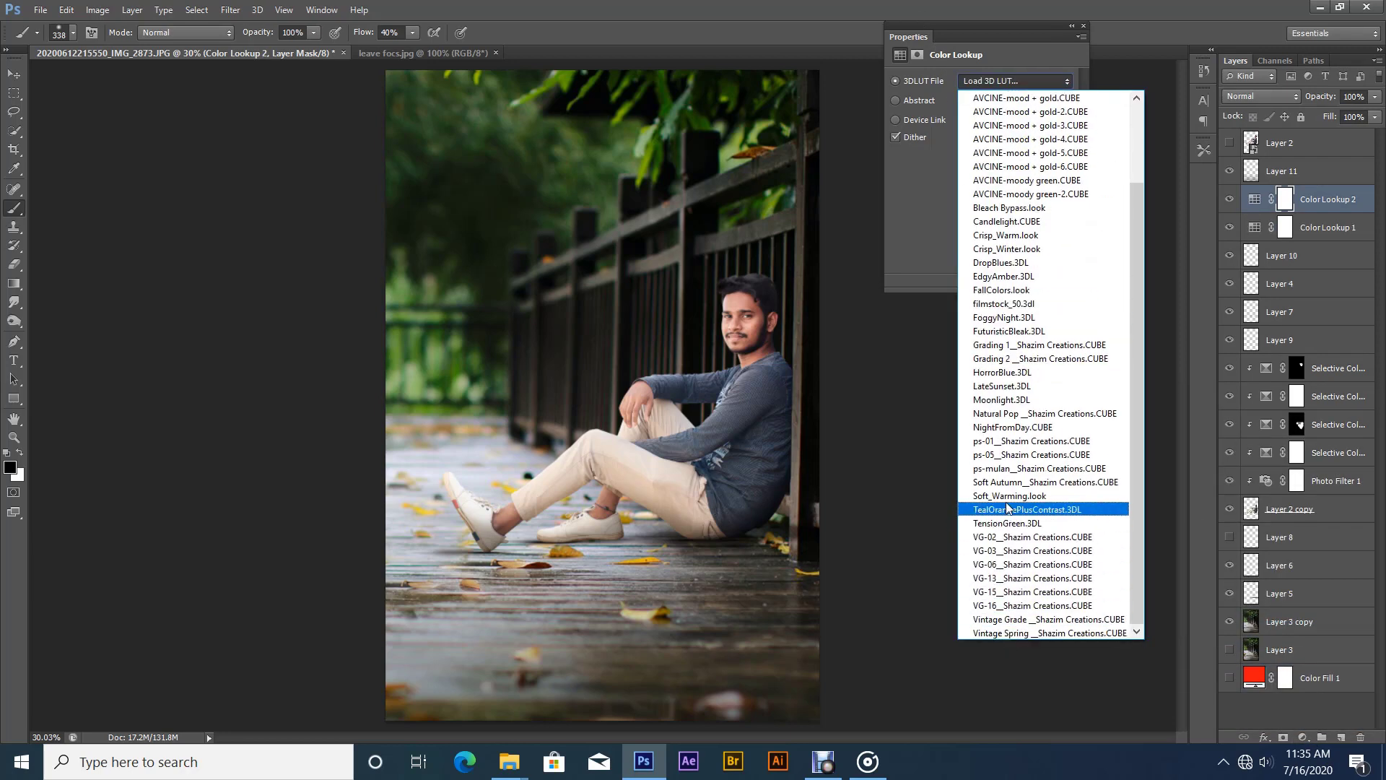
pyautogui.click(1011, 413)
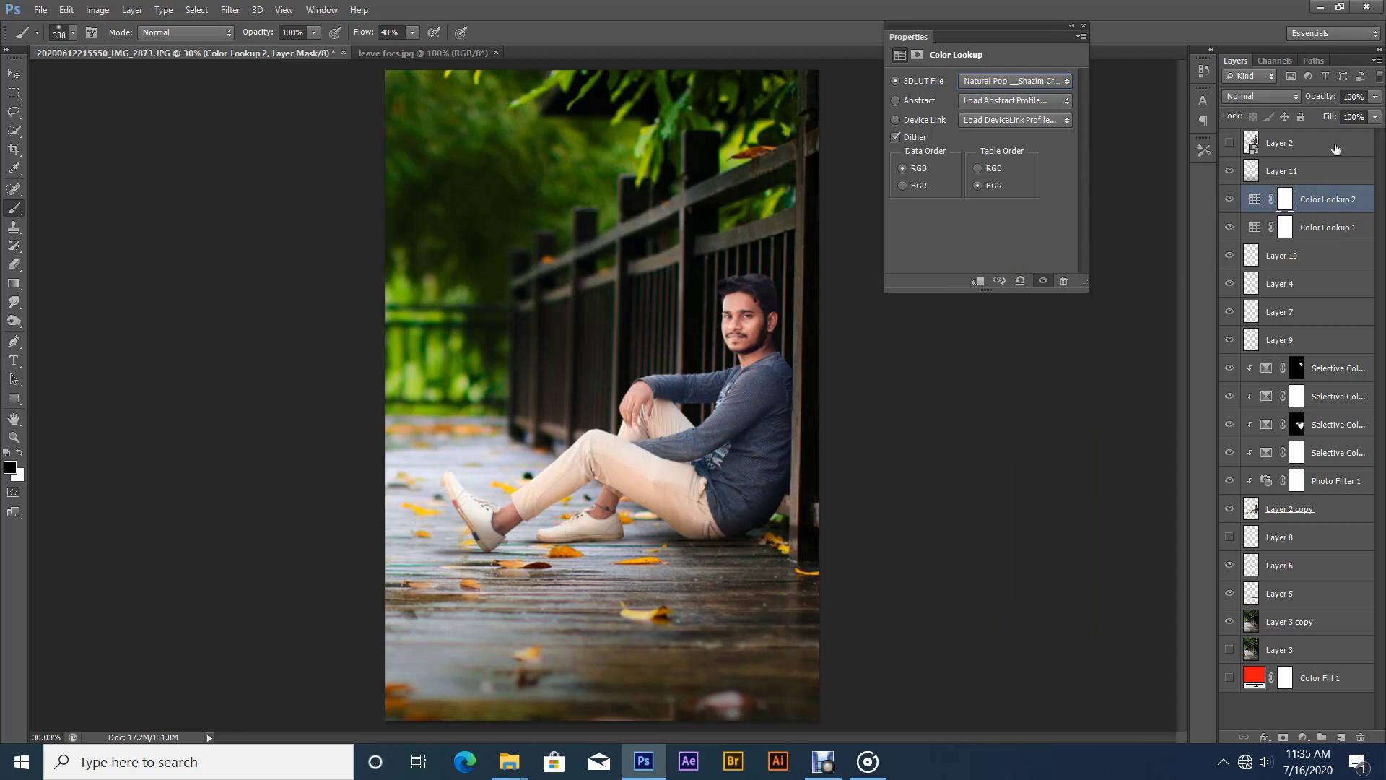
pyautogui.click(1375, 118)
pyautogui.moveTo(1326, 137); pyautogui.dragTo(1324, 140)
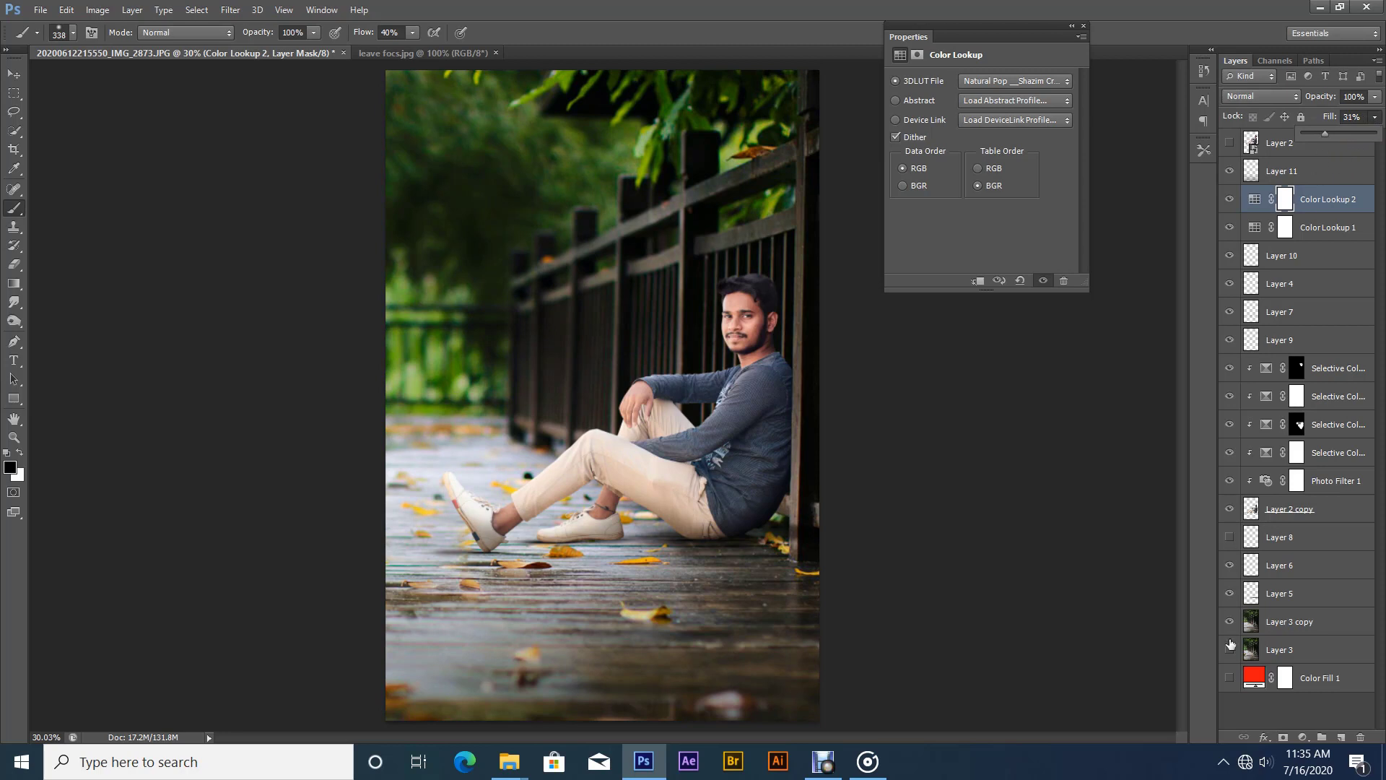
# - Add a third Color Lookup adjustment with the FoggyNight.3DL LUT at 25% fill and 81% opacity
pyautogui.click(1300, 733)
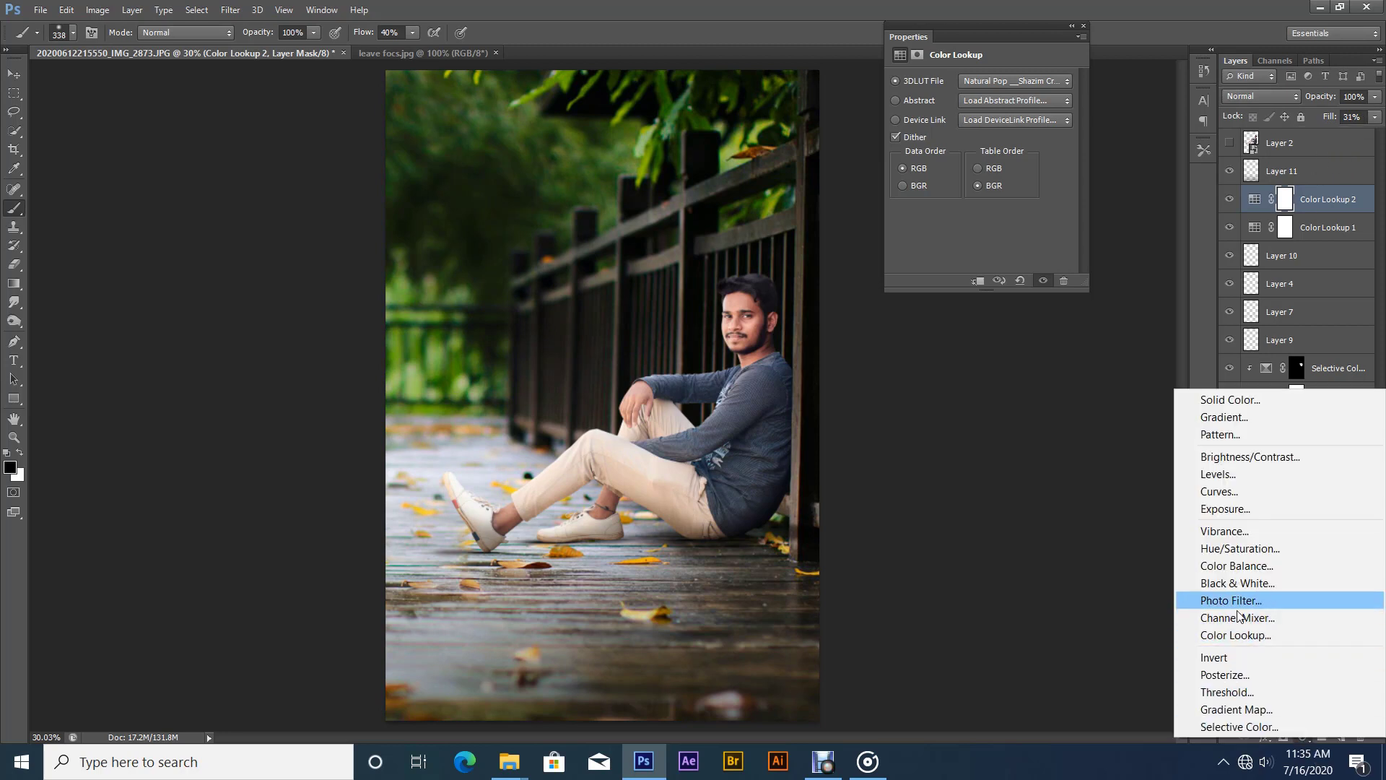
pyautogui.click(1233, 631)
pyautogui.click(1000, 80)
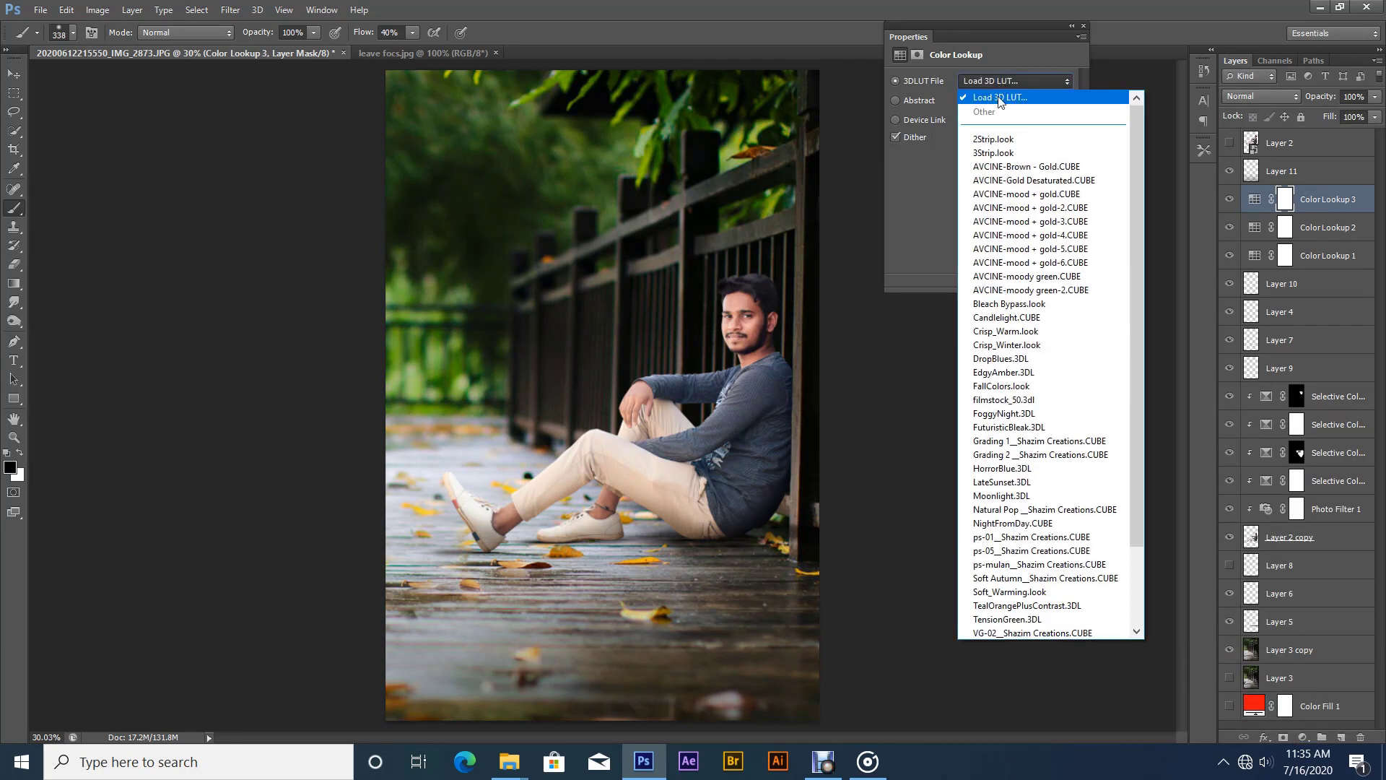
pyautogui.click(993, 413)
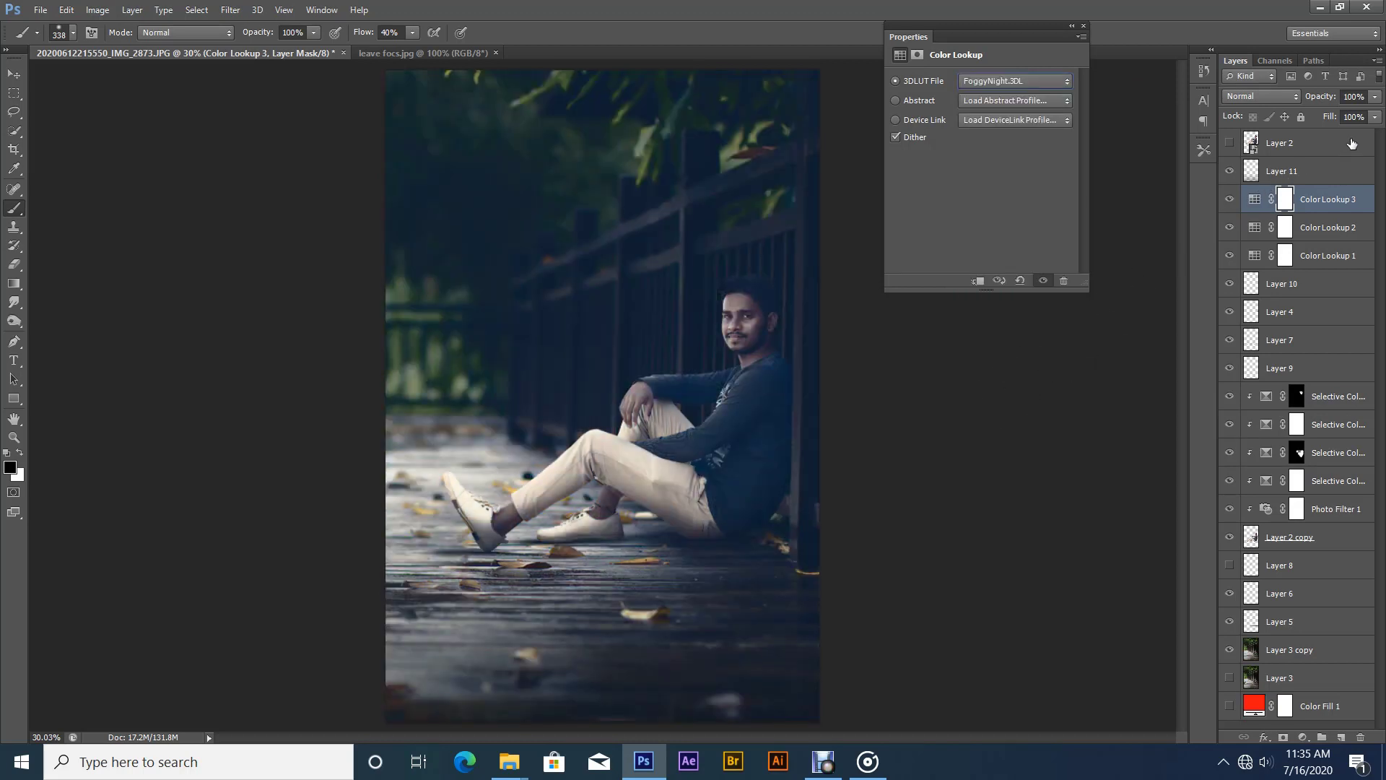
pyautogui.click(1376, 119)
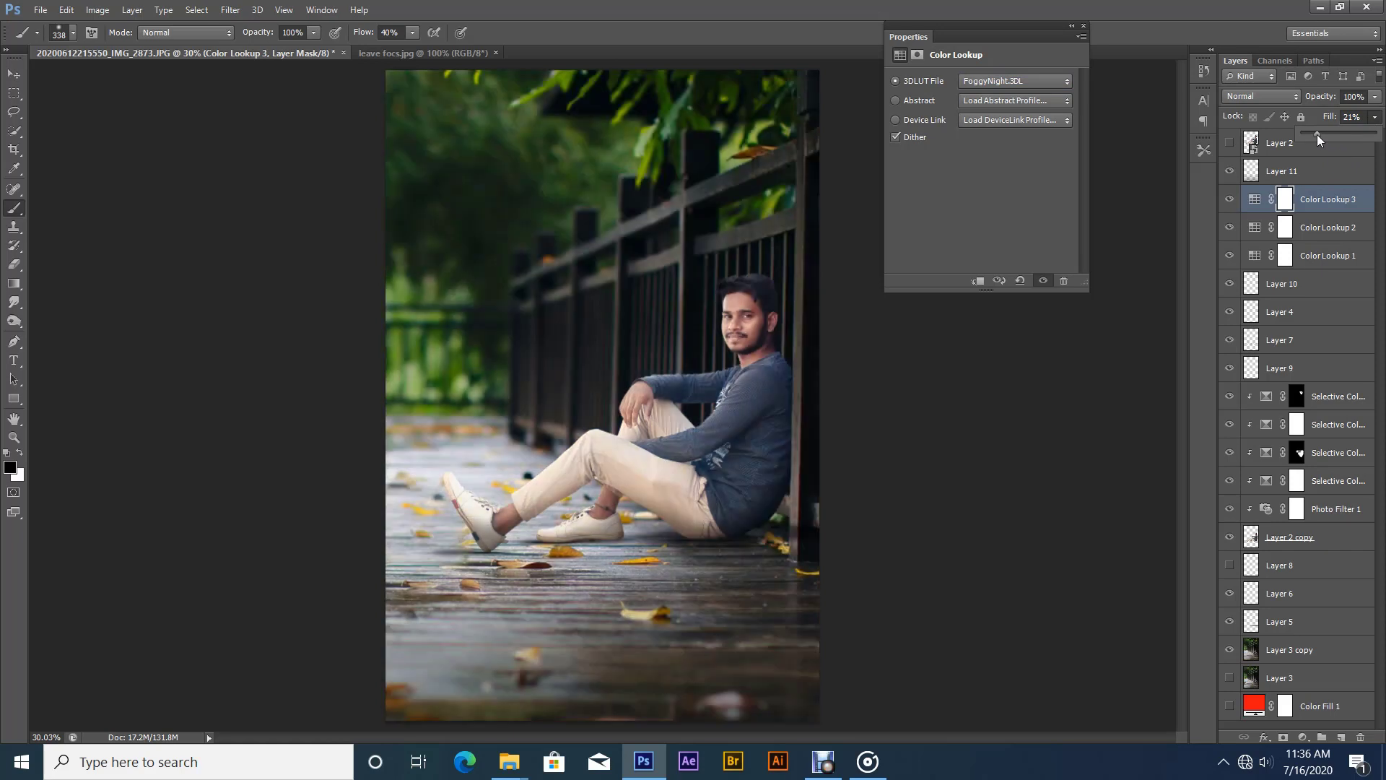
pyautogui.click(1230, 200)
pyautogui.click(1229, 200)
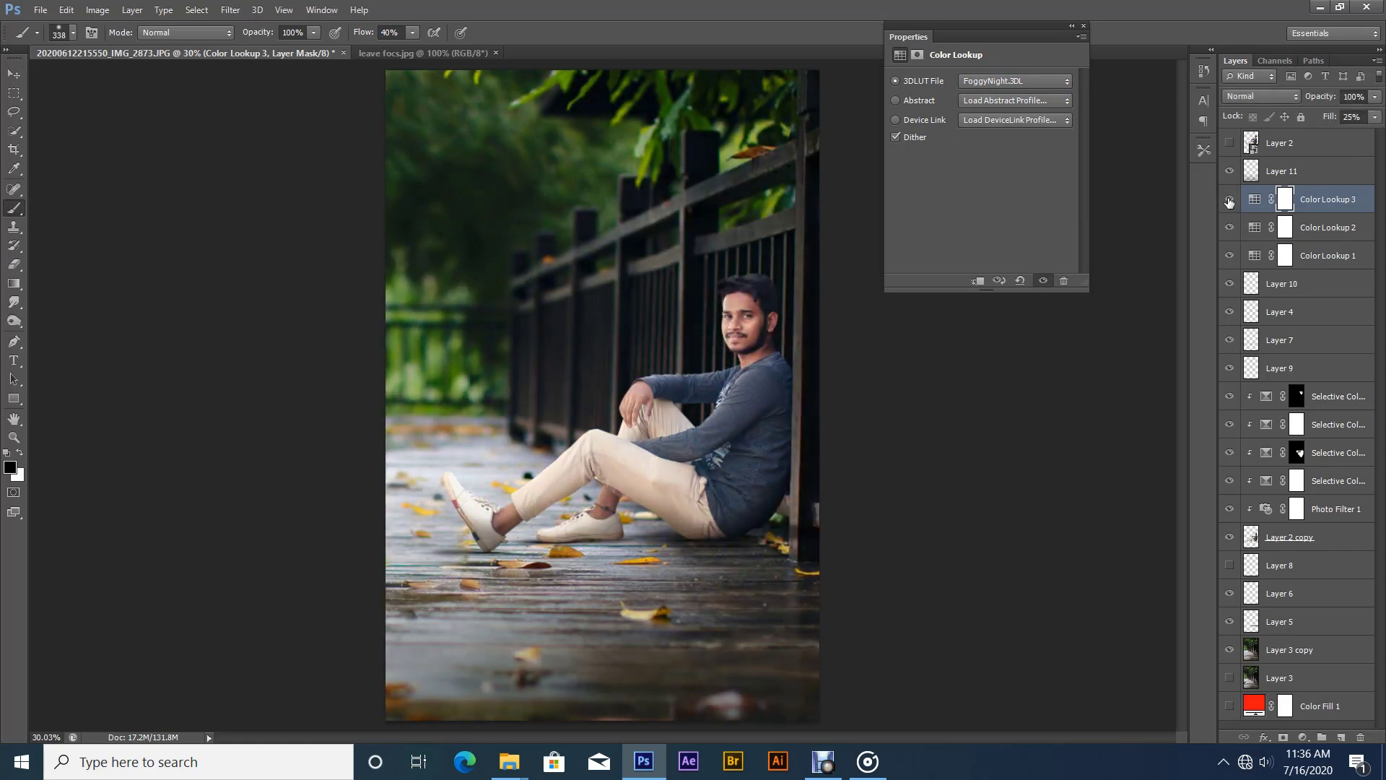
pyautogui.click(1375, 97)
pyautogui.click(1361, 116)
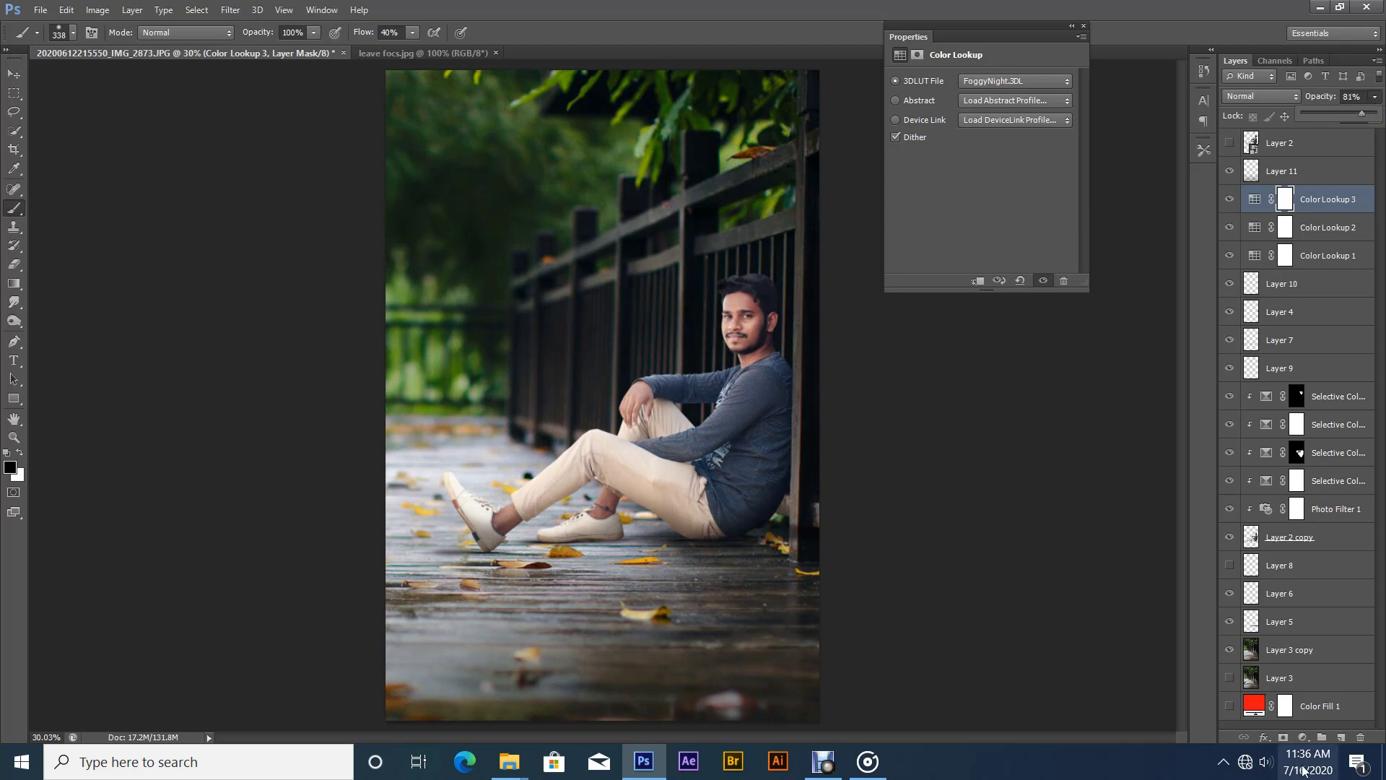
# - Add a fourth Color Lookup adjustment with the Crisp_Winter.look LUT and reduce its fill to 12%
pyautogui.click(1302, 740)
pyautogui.click(1303, 741)
pyautogui.click(1242, 635)
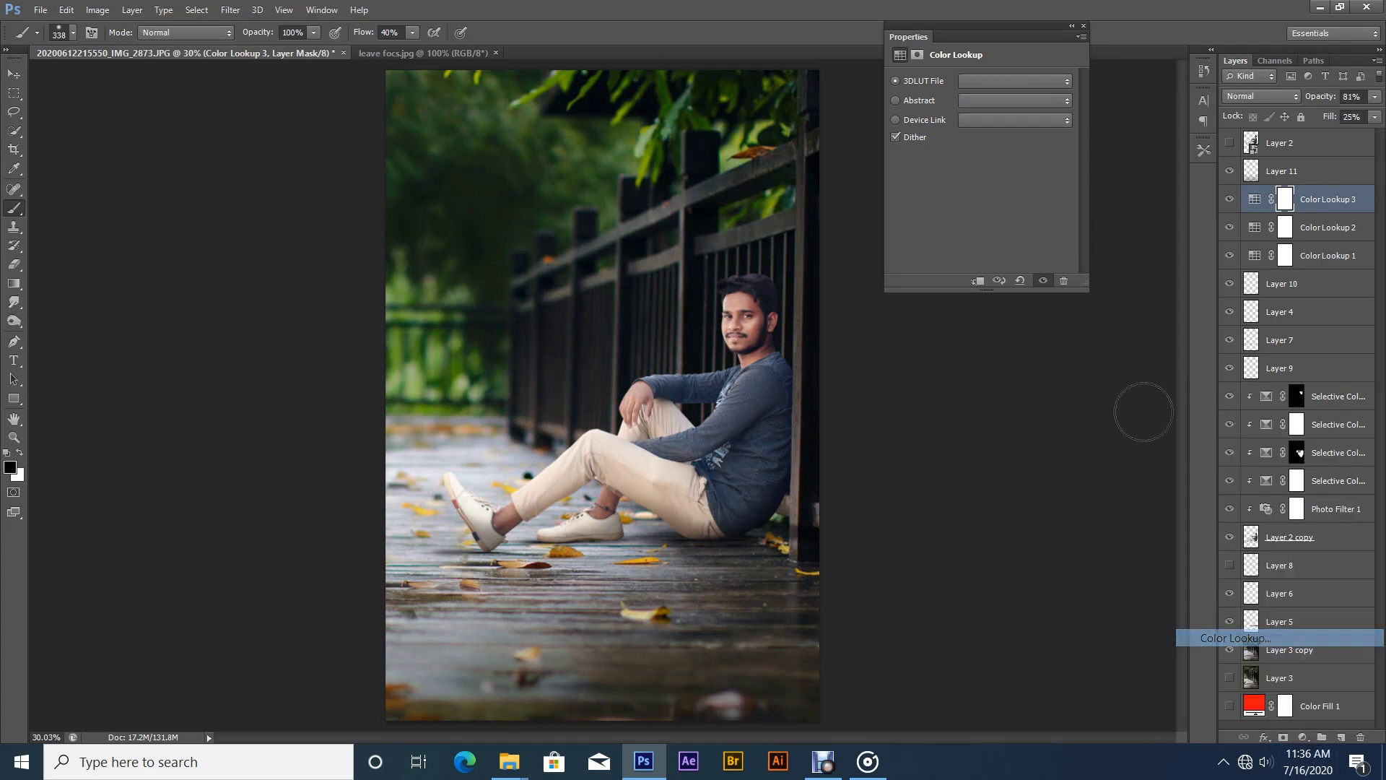
pyautogui.click(981, 81)
pyautogui.scroll(-2, 1011, 289)
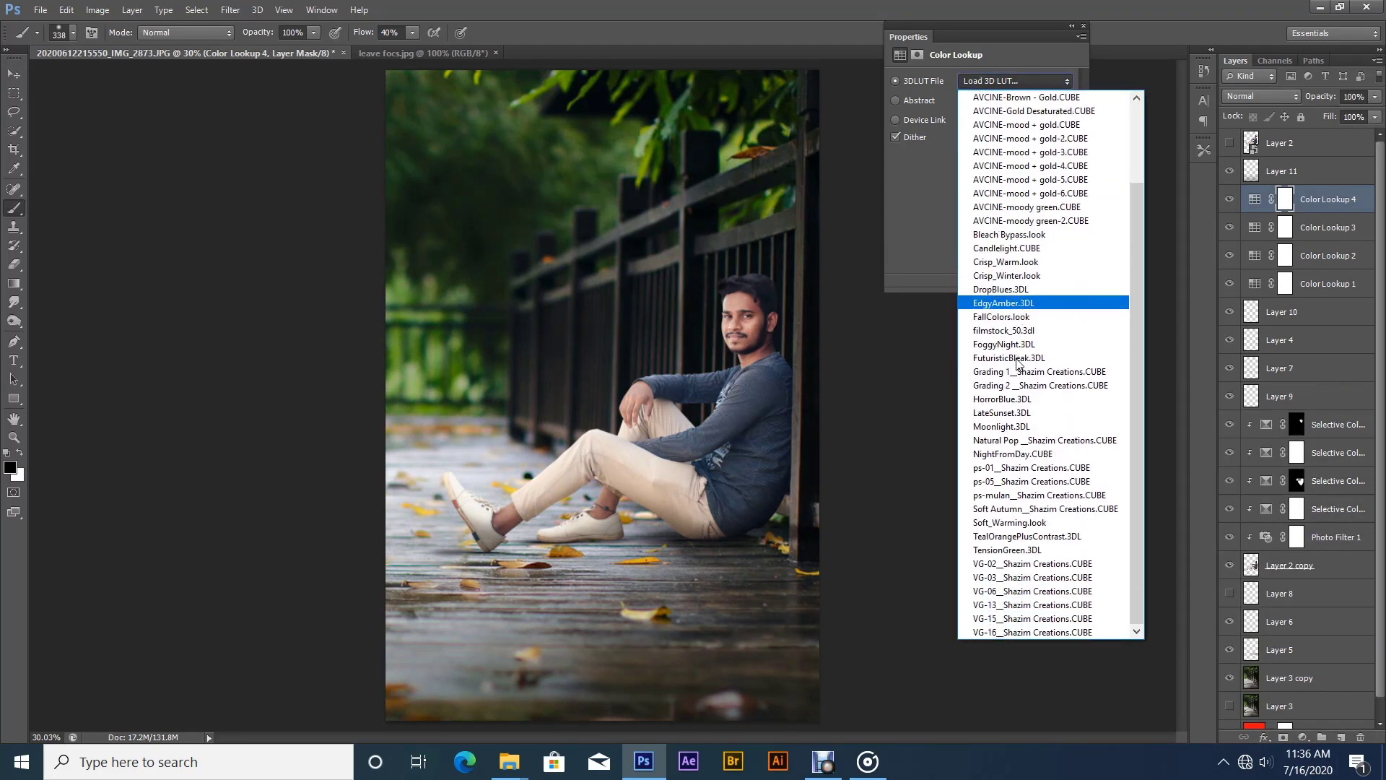
pyautogui.click(1010, 248)
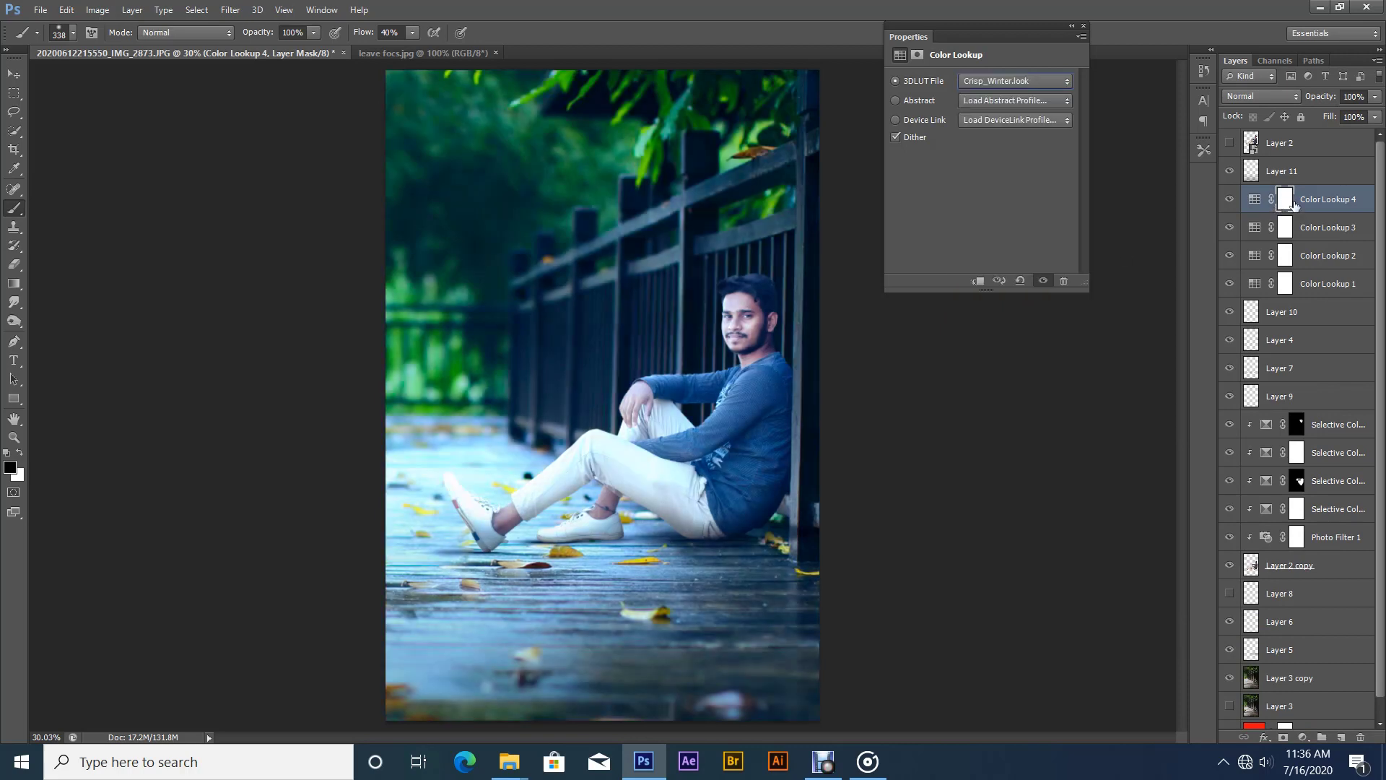
pyautogui.click(1374, 117)
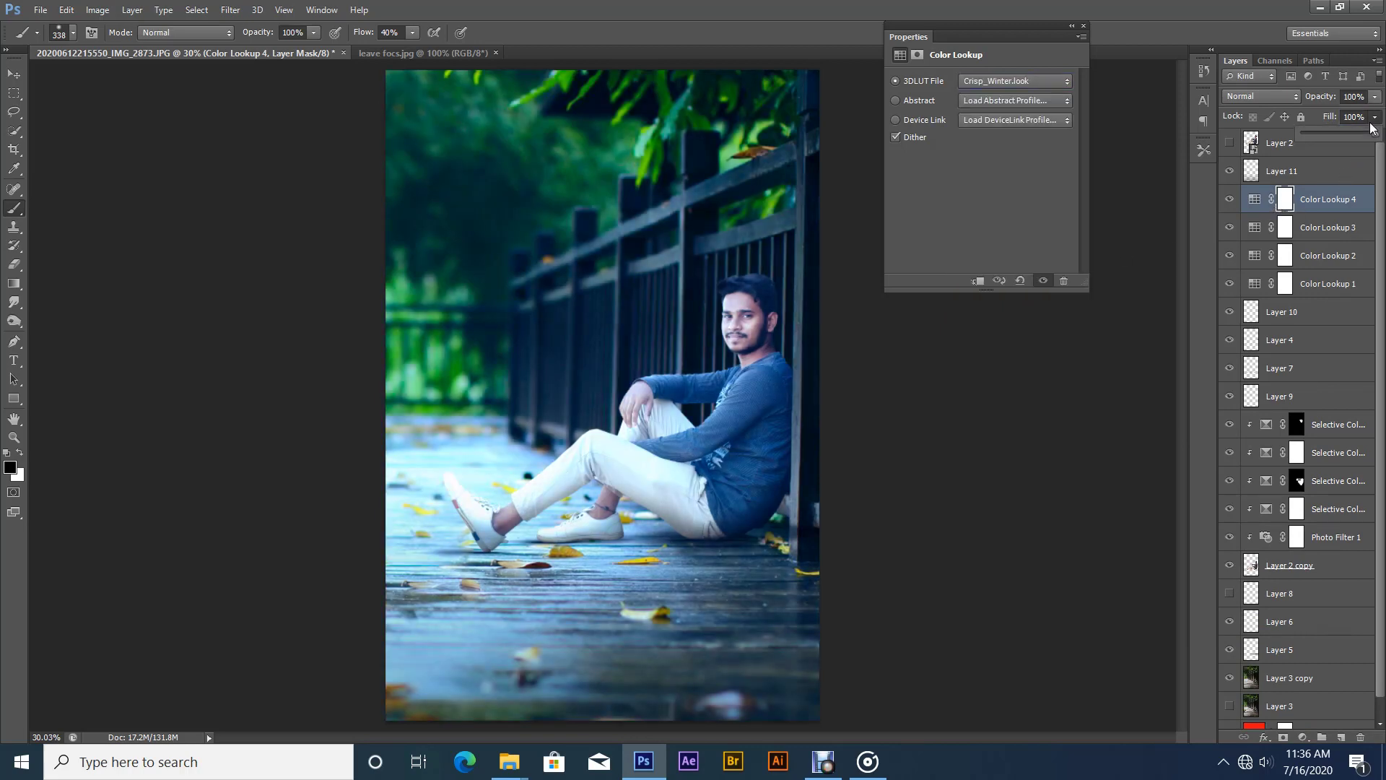
pyautogui.moveTo(1325, 136); pyautogui.dragTo(1308, 133)
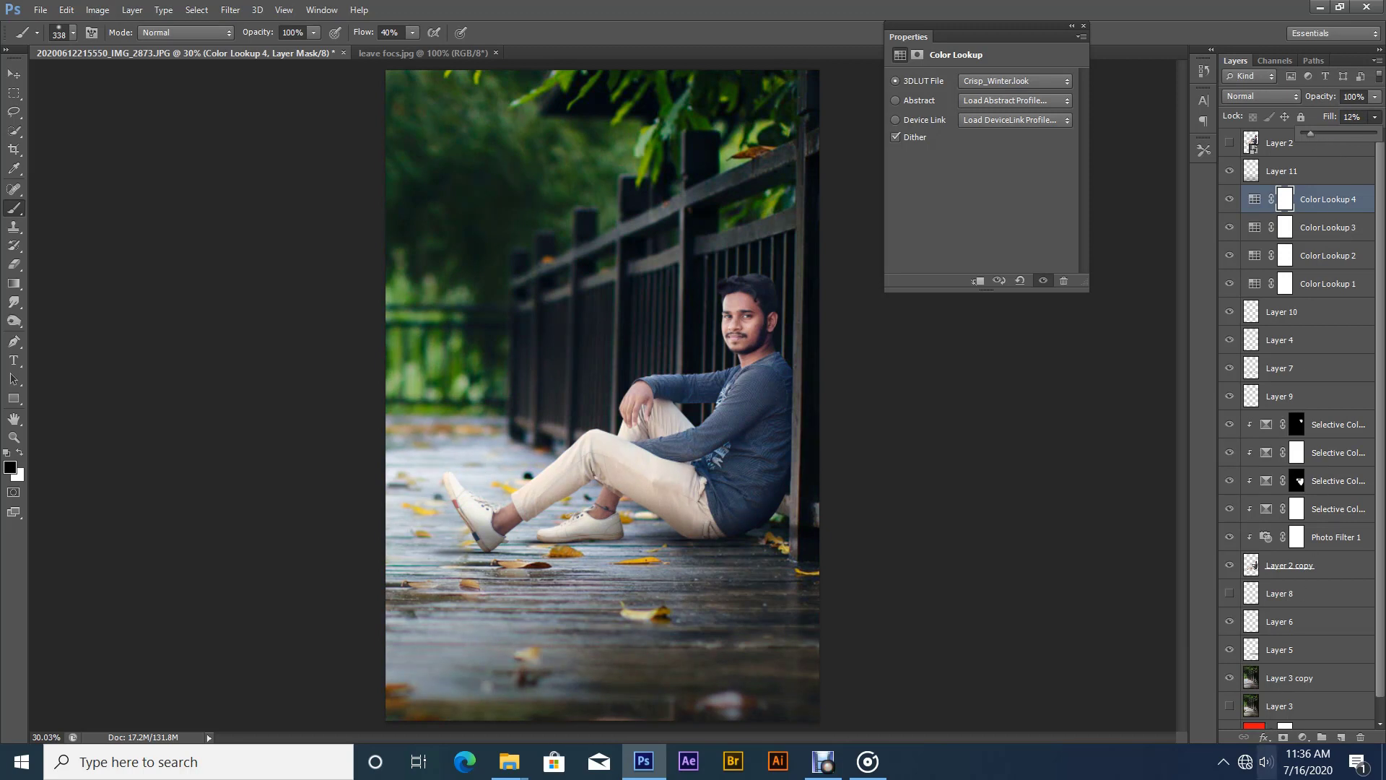
# - Add a fifth Color Lookup adjustment above Color Lookup 4 and load the 2Strip.look LUT
pyautogui.click(1303, 736)
pyautogui.click(1231, 634)
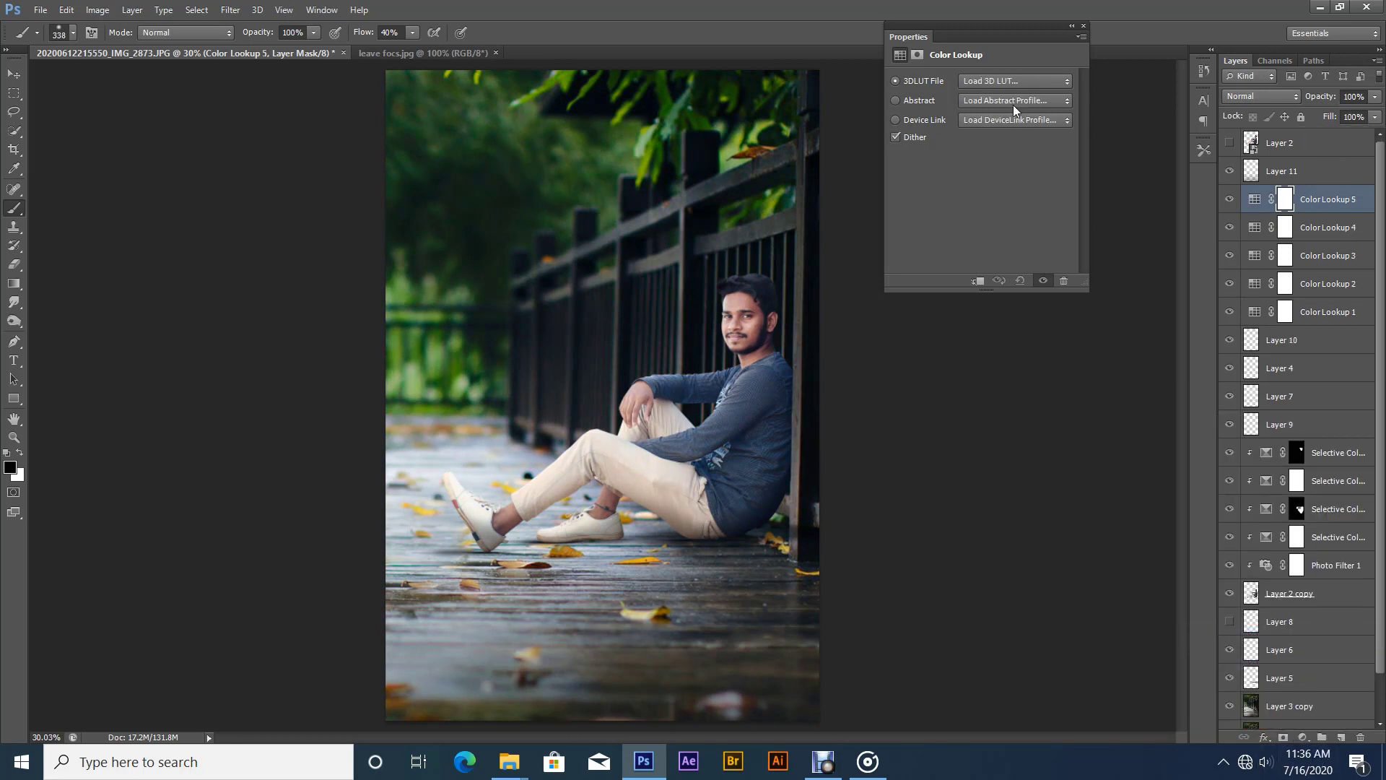
pyautogui.click(1015, 80)
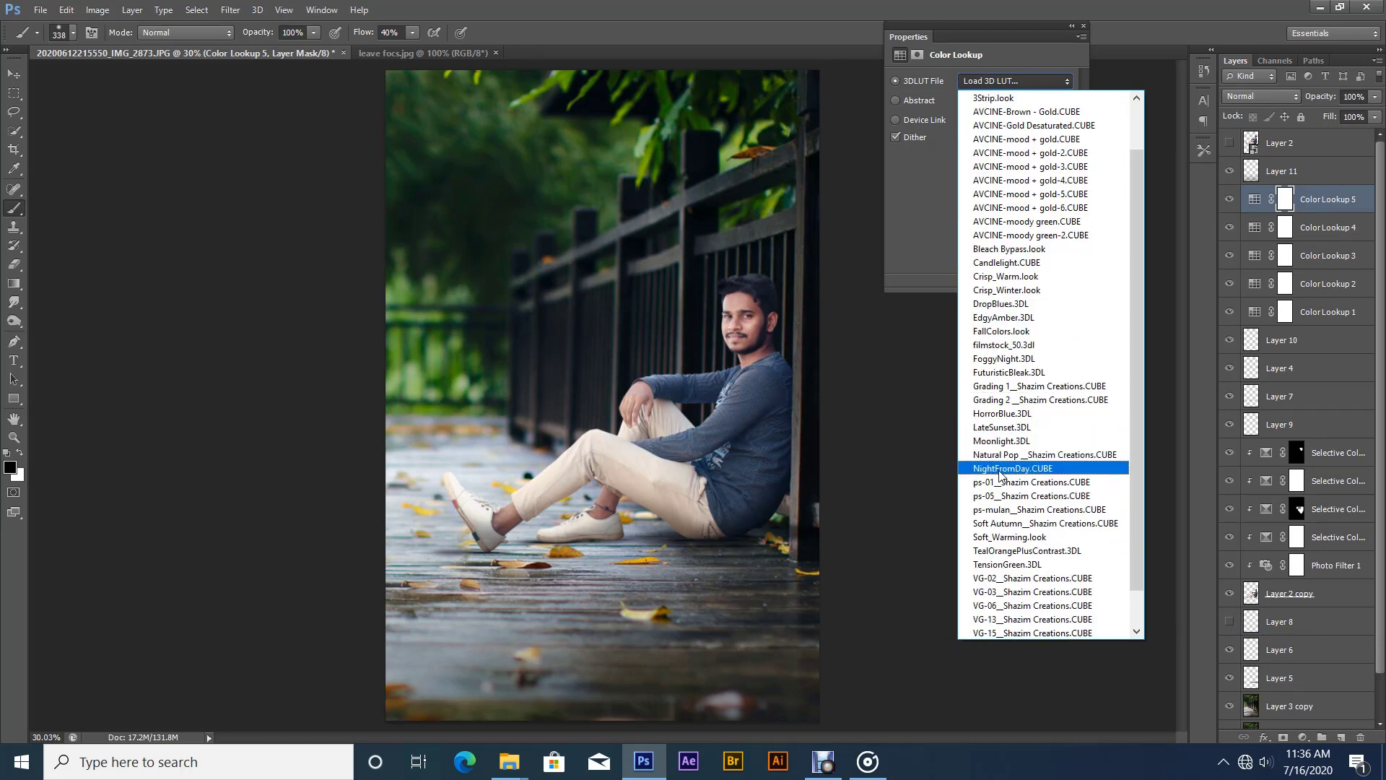
pyautogui.scroll(-1, 1005, 549)
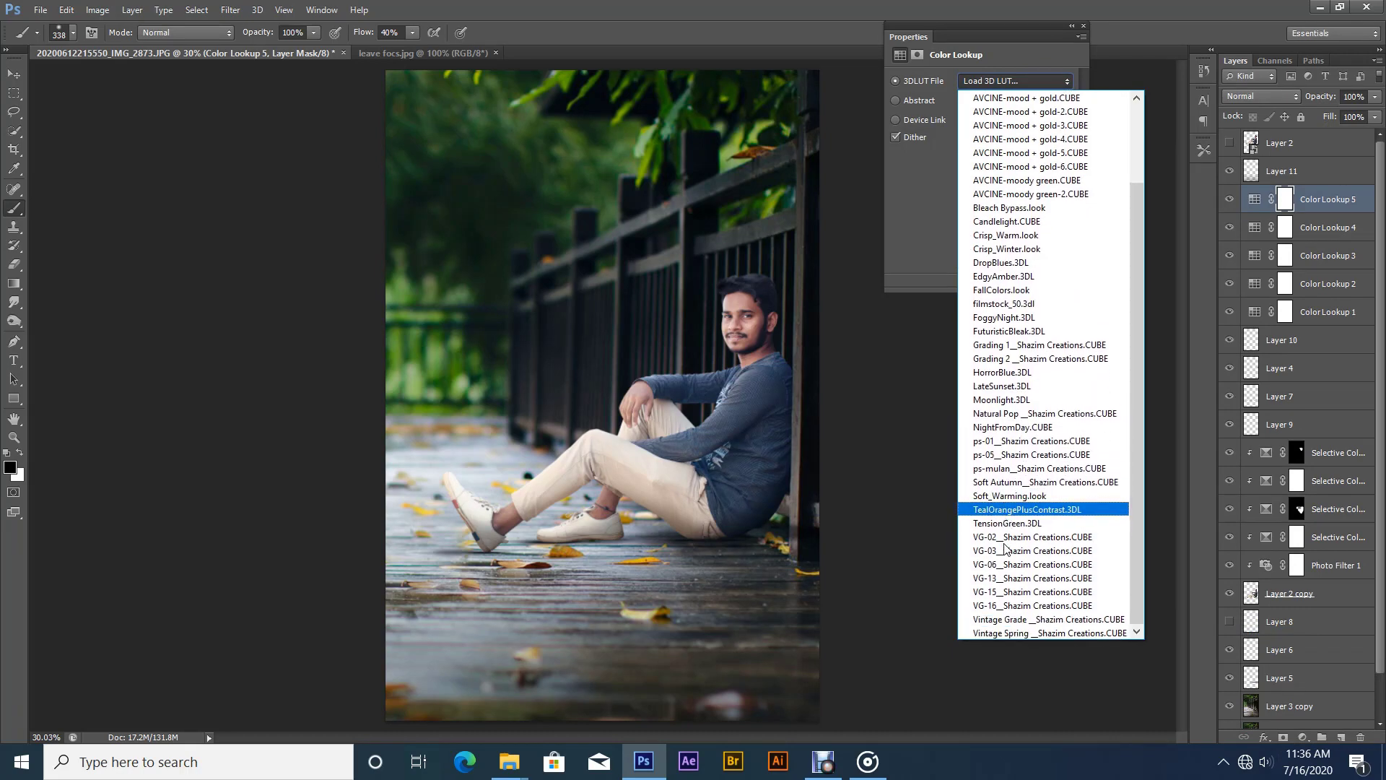
pyautogui.scroll(2, 1008, 520)
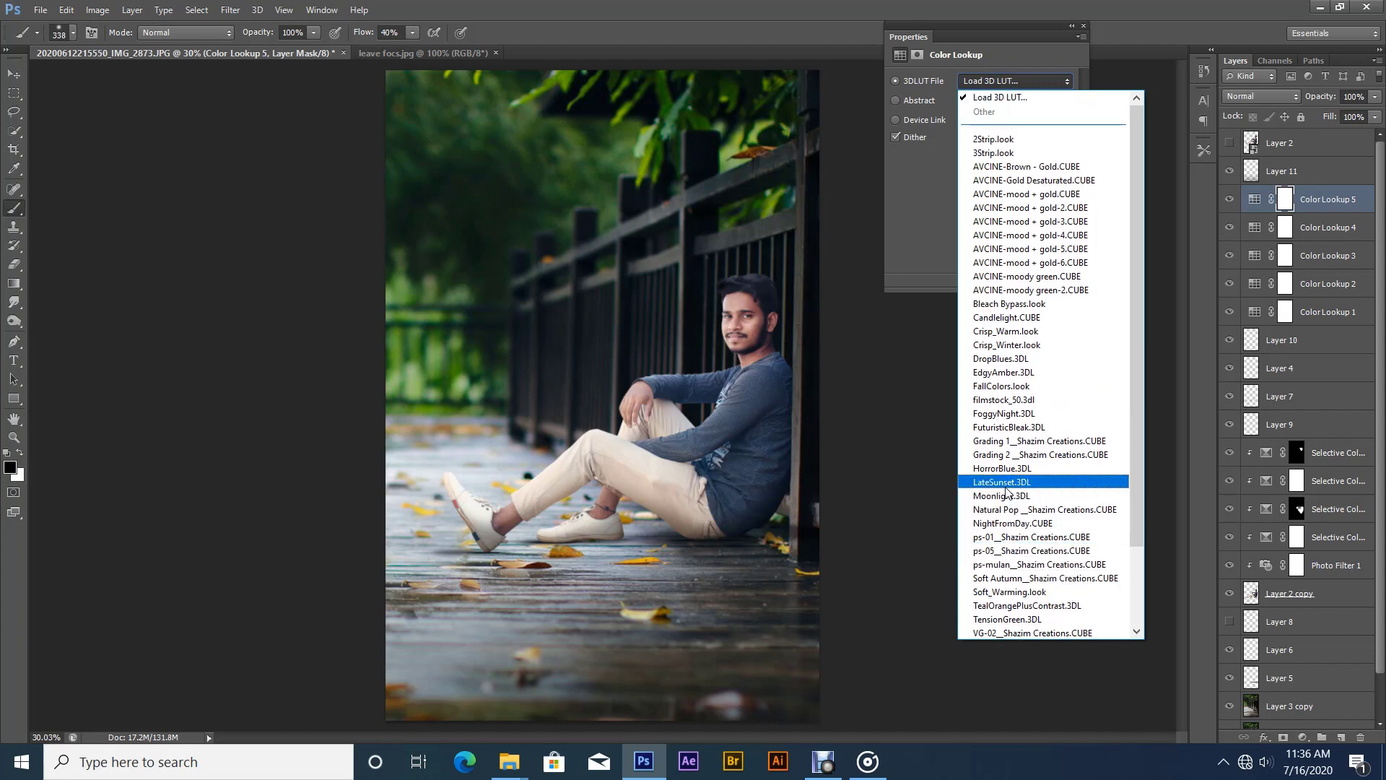
pyautogui.click(1004, 137)
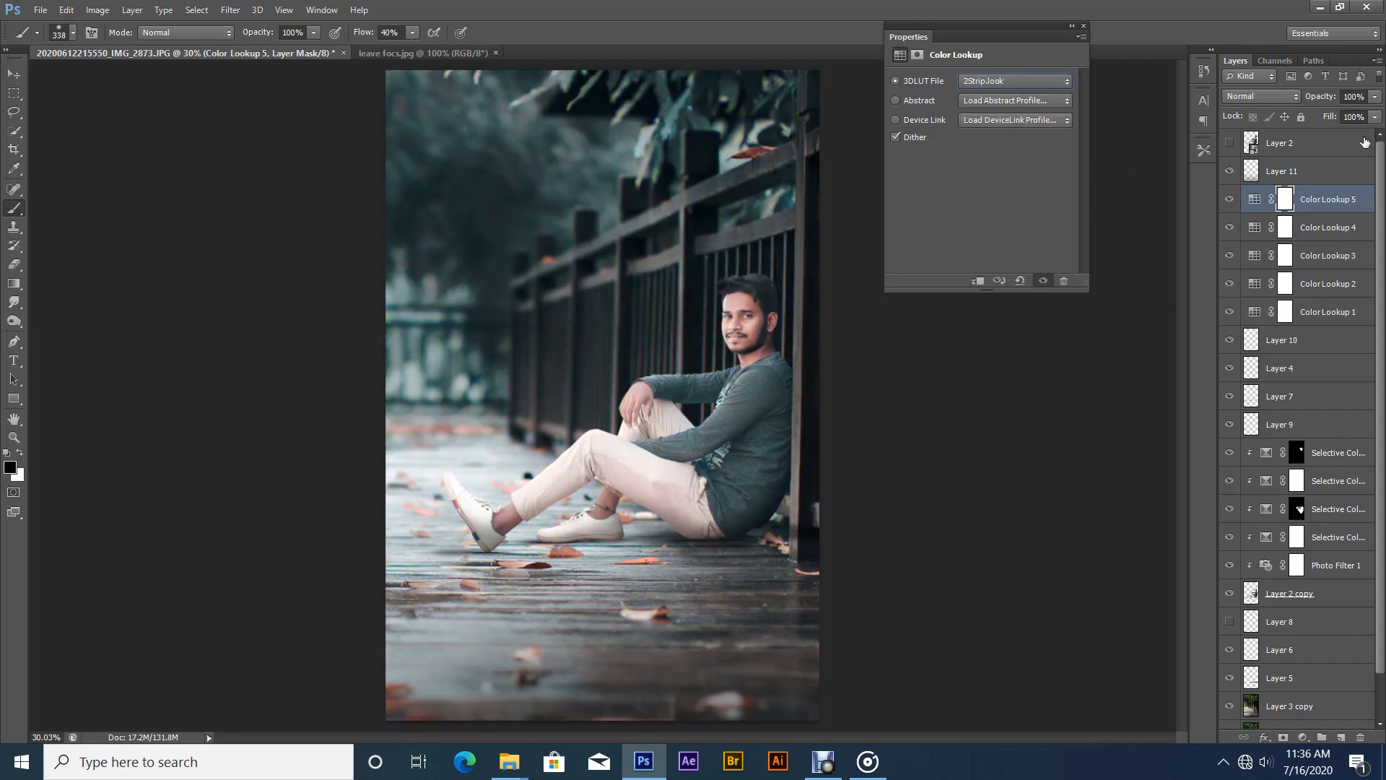
# - Set Color Lookup 5 to 30% fill and 33% opacity, and compare the image with and without it
pyautogui.click(1375, 117)
pyautogui.moveTo(1321, 134); pyautogui.dragTo(1327, 132)
pyautogui.click(1374, 97)
pyautogui.click(1355, 114)
pyautogui.click(1373, 99)
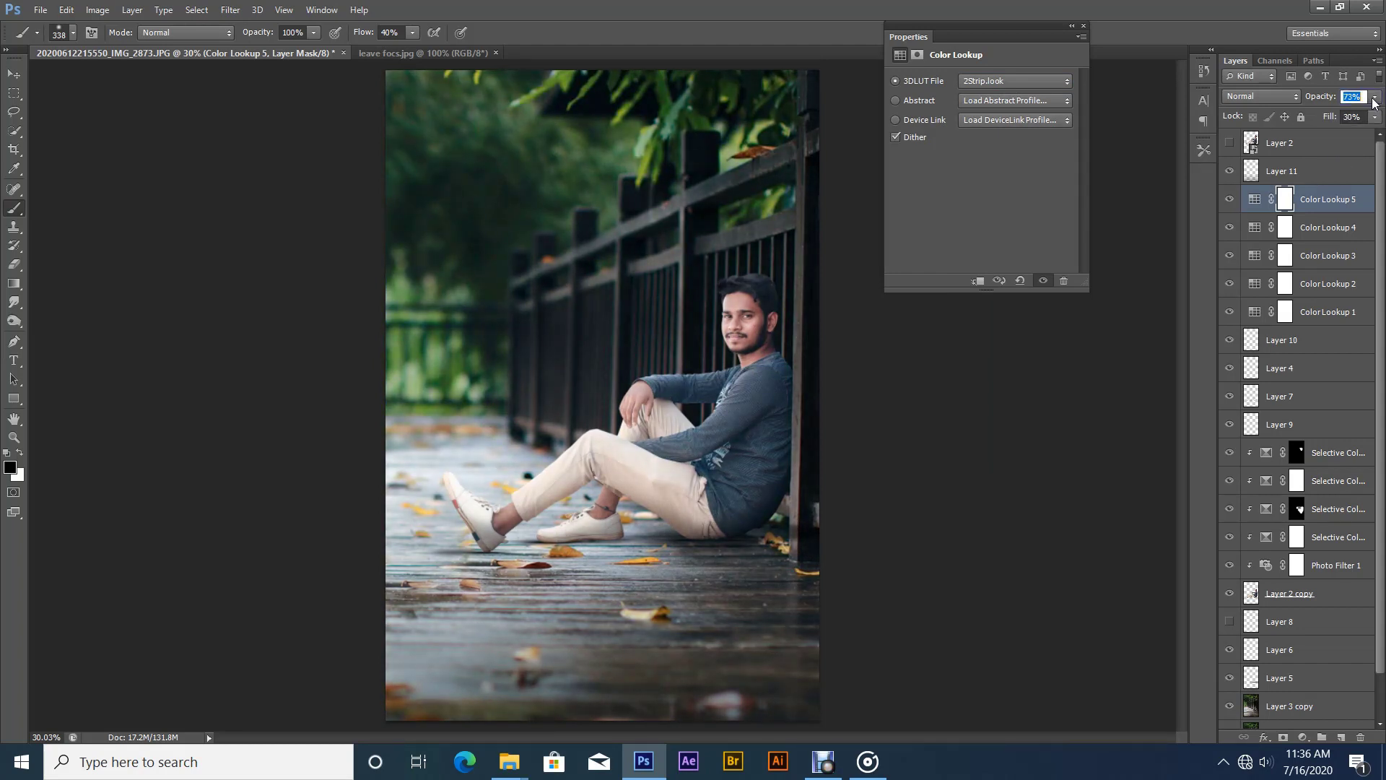
pyautogui.click(1374, 97)
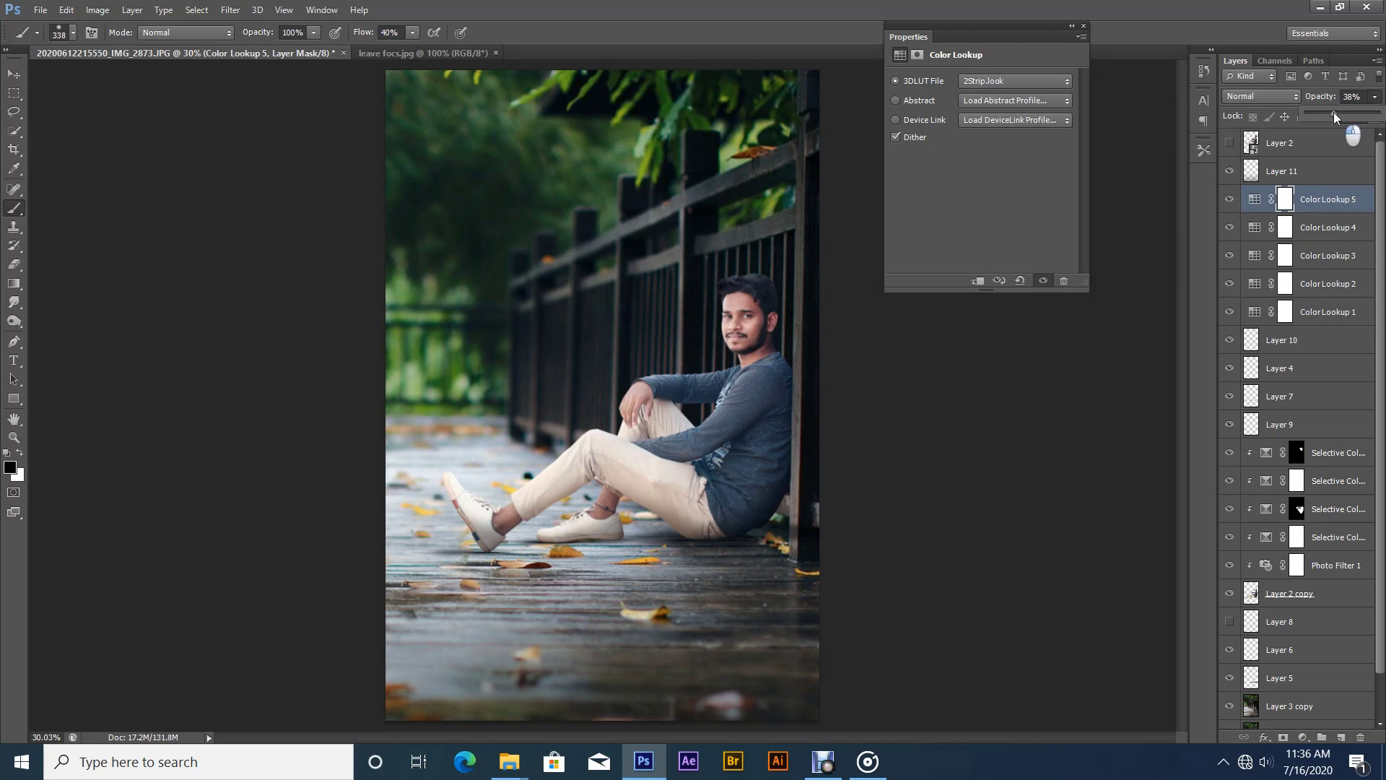
pyautogui.click(1229, 199)
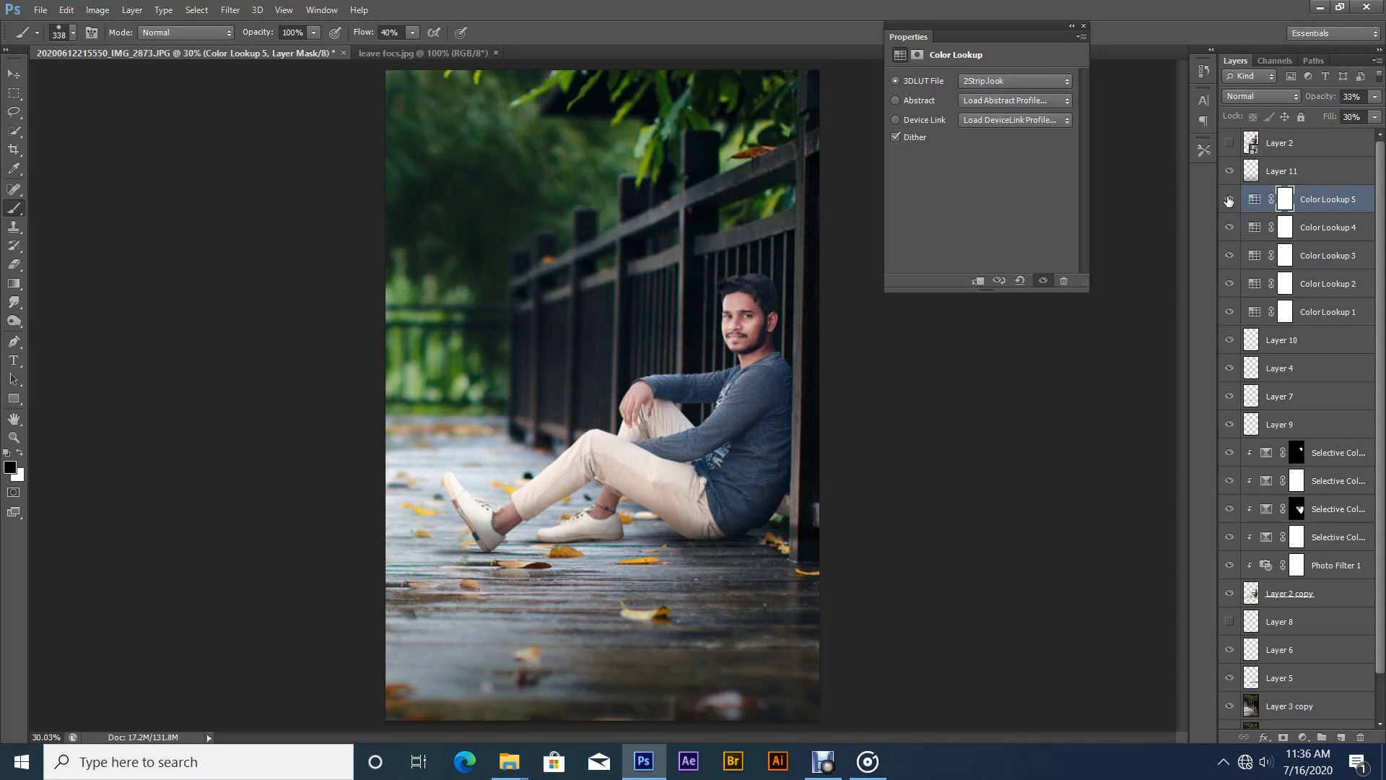
pyautogui.click(1229, 199)
# - Soften the edges of the man's hair on Layer 2 copy using the Blur tool at 92% strength
pyautogui.click(1270, 592)
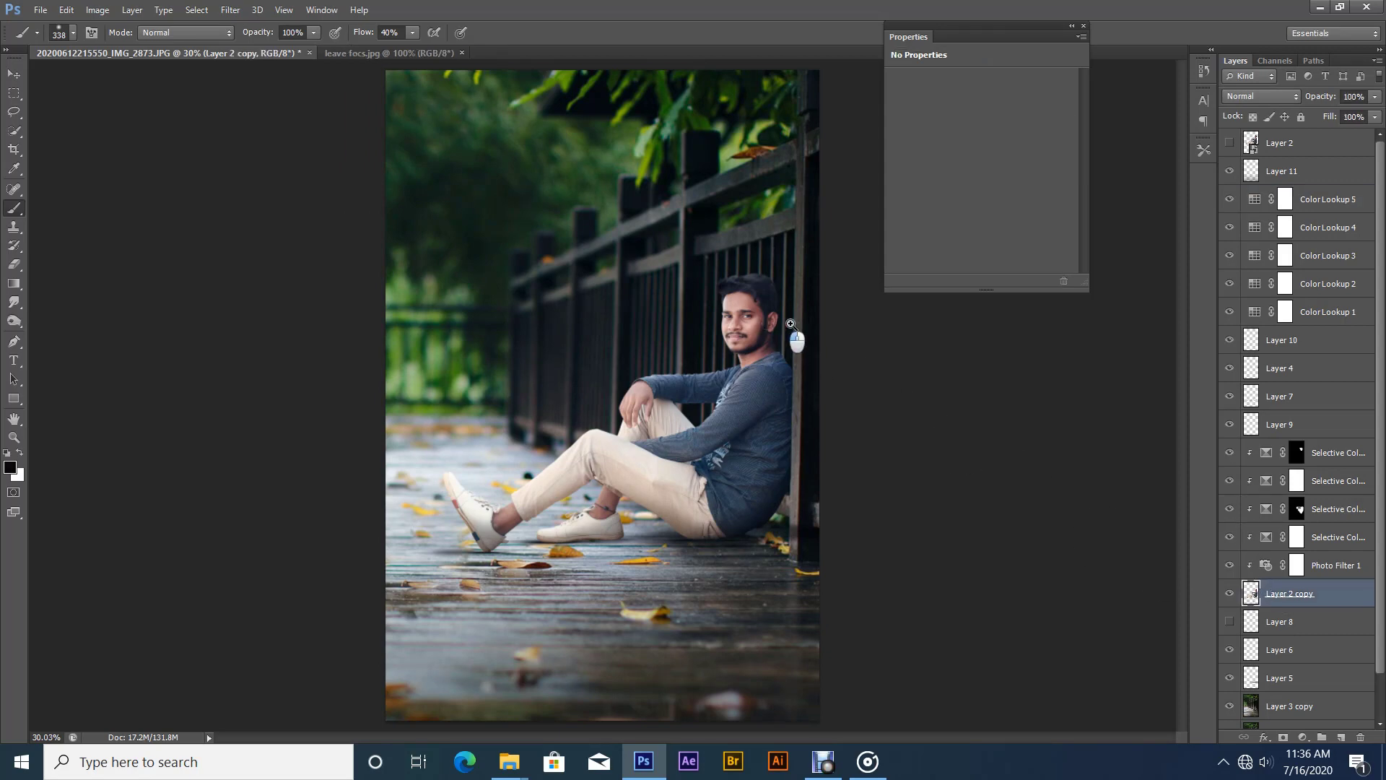
pyautogui.click(820, 331)
pyautogui.moveTo(793, 334)
pyautogui.mouseDown()
pyautogui.moveTo(830, 337)
pyautogui.moveTo(716, 389)
pyautogui.mouseUp()
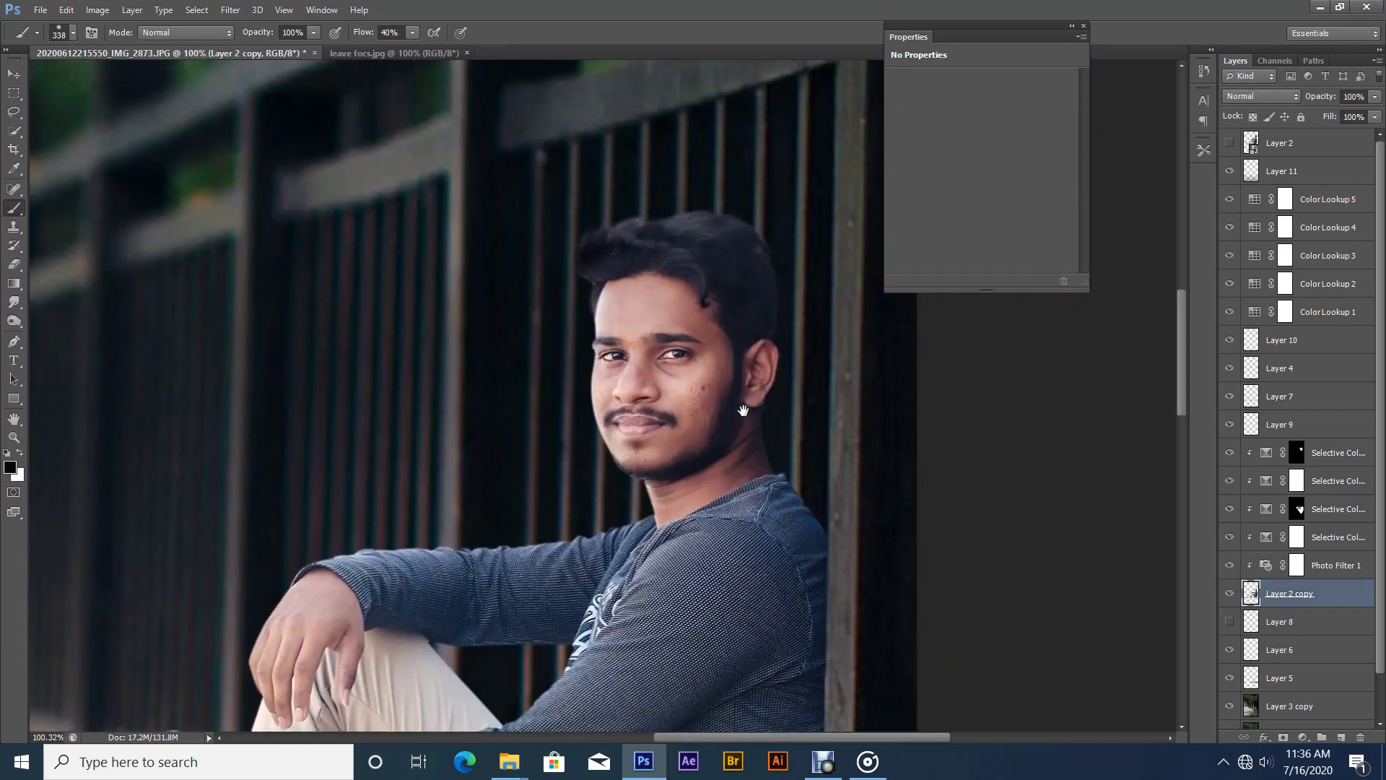
pyautogui.moveTo(14, 302); pyautogui.dragTo(67, 303)
pyautogui.moveTo(349, 338); pyautogui.dragTo(356, 340)
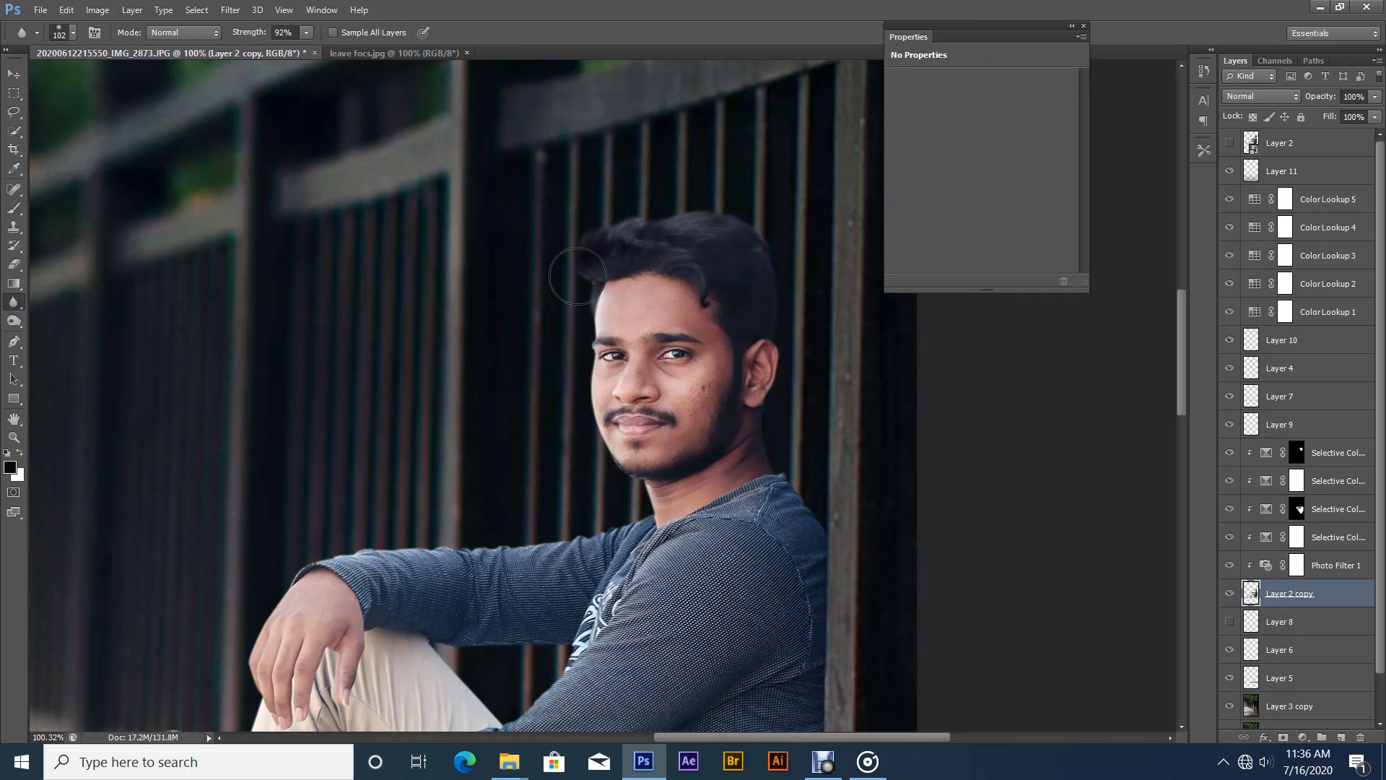
pyautogui.moveTo(577, 276)
pyautogui.mouseDown()
pyautogui.moveTo(563, 354)
pyautogui.moveTo(586, 441)
pyautogui.moveTo(882, 352)
pyautogui.moveTo(798, 383)
pyautogui.moveTo(794, 462)
pyautogui.moveTo(801, 295)
pyautogui.mouseUp()
# - Add a clipped layer above Layer 2 copy and paint a sampled skin tone over the neck with the mk skin tone painting preset
pyautogui.click(1335, 737)
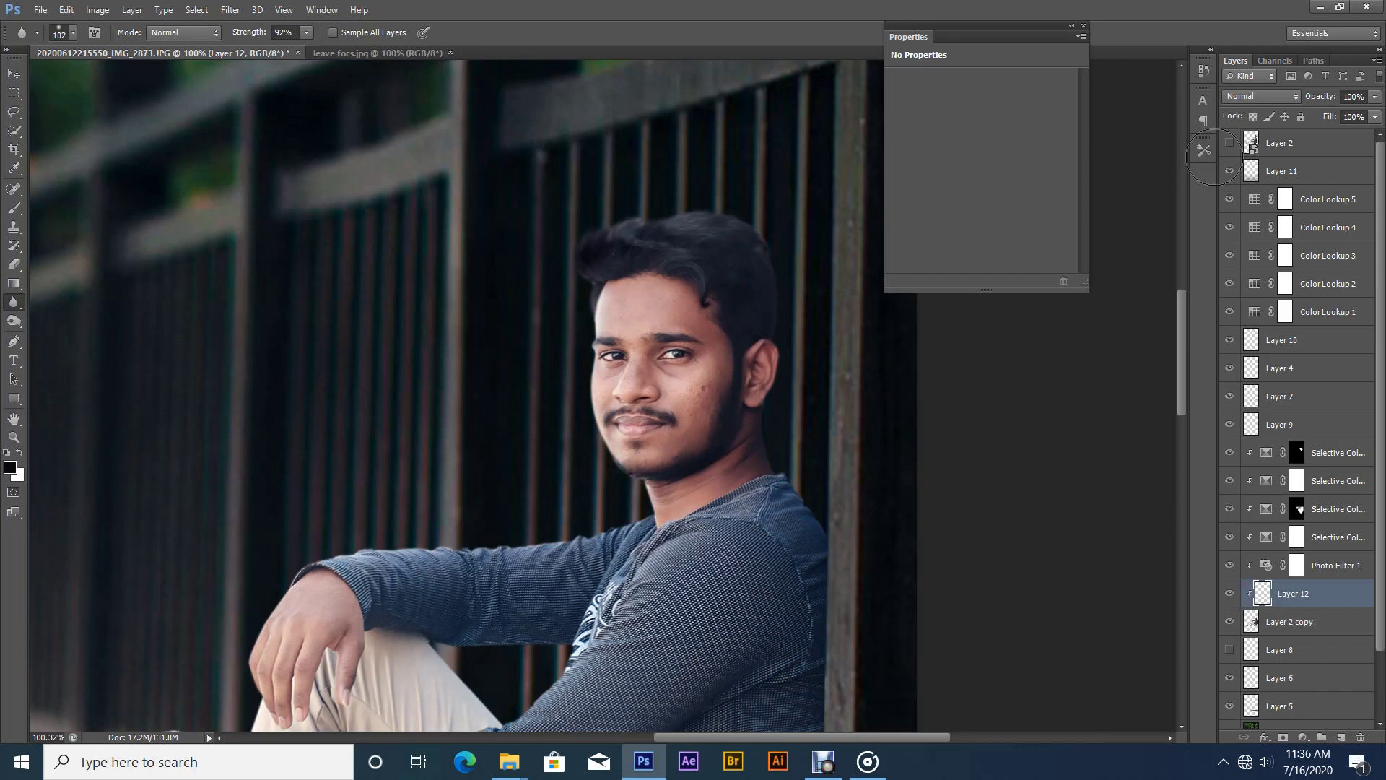
pyautogui.click(1202, 152)
pyautogui.click(1097, 173)
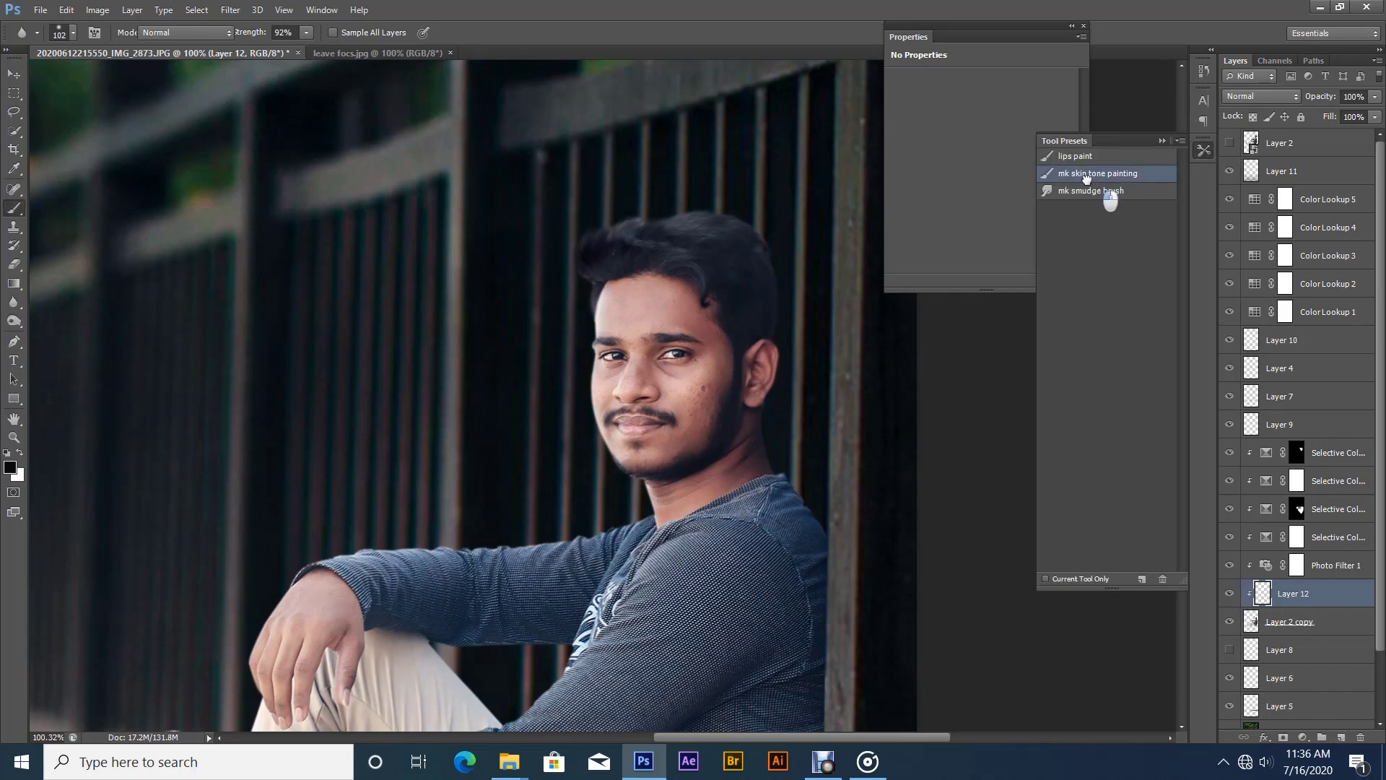
pyautogui.moveTo(696, 451); pyautogui.dragTo(687, 453)
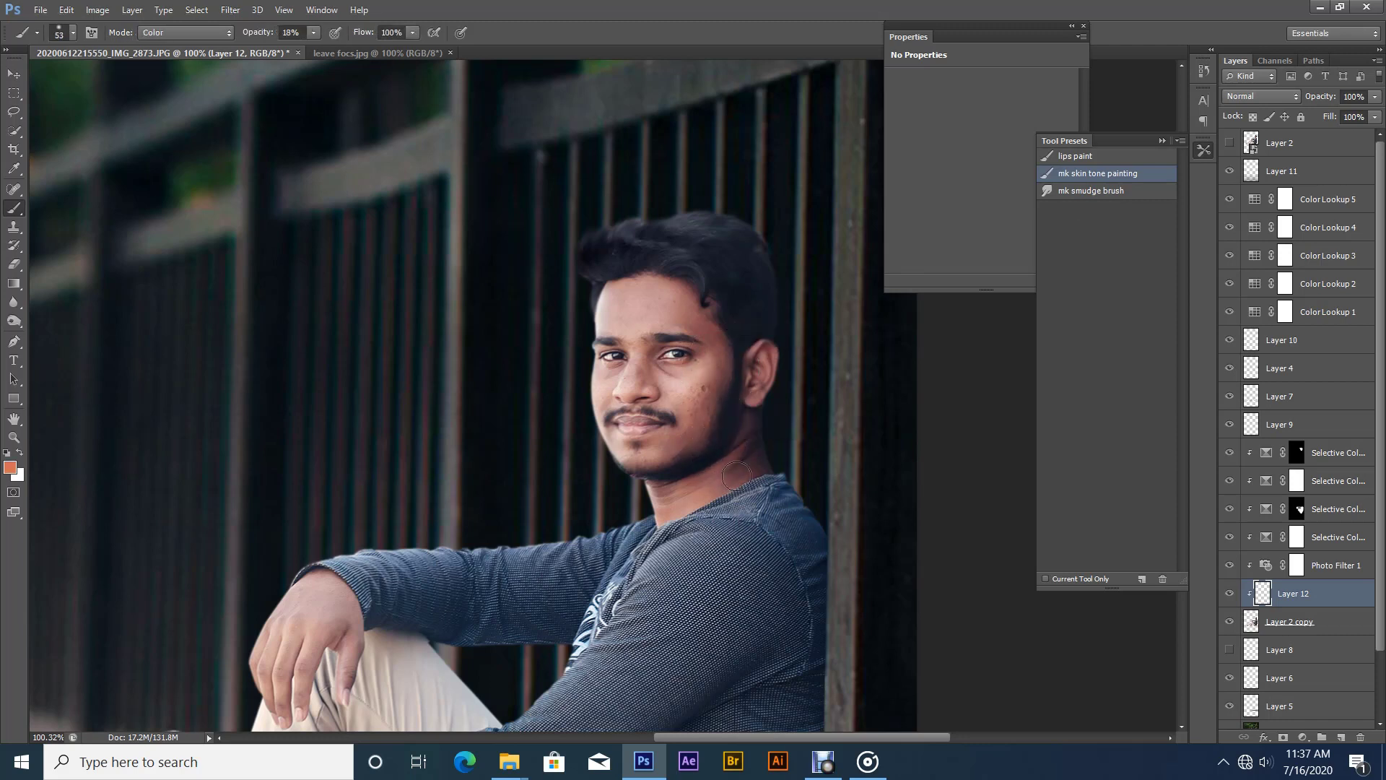
pyautogui.keyDown('alt'); pyautogui.click(707, 488); pyautogui.keyUp('alt')
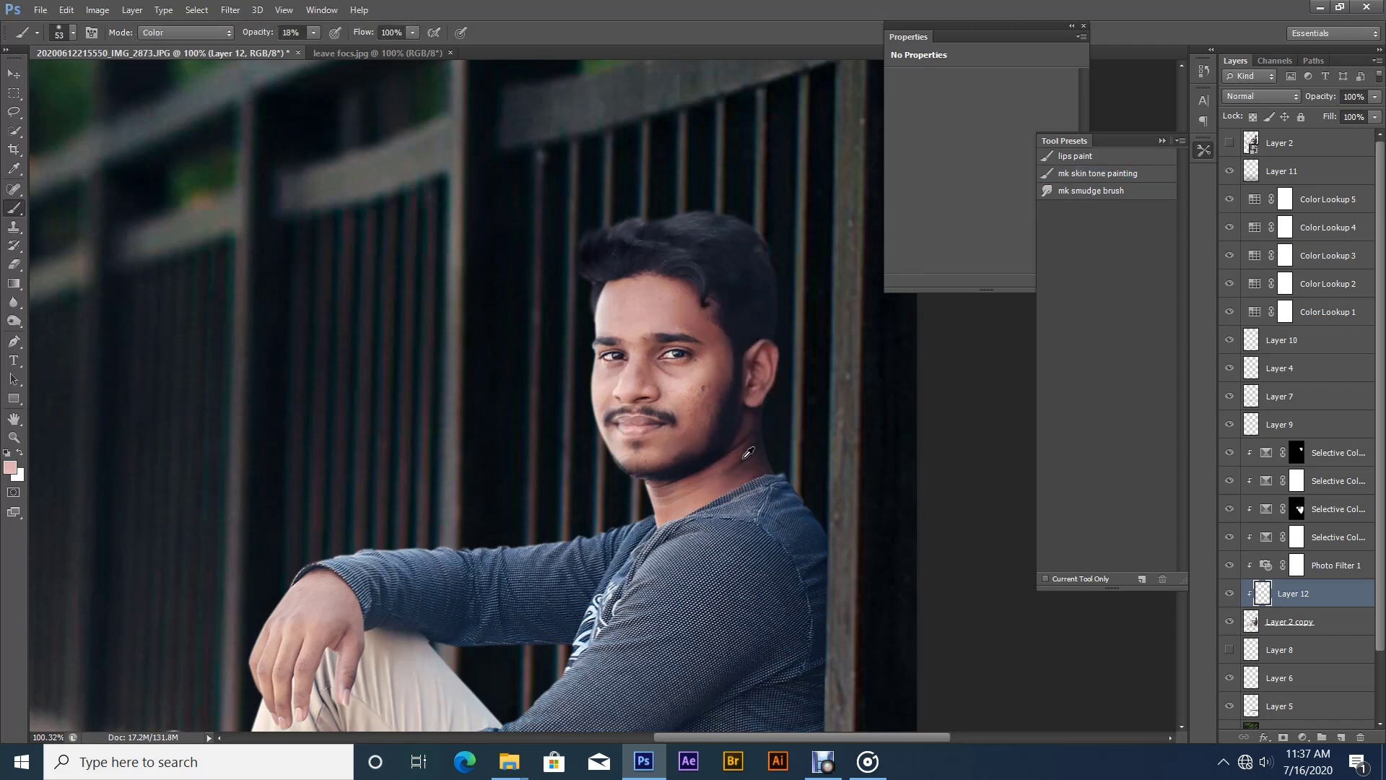
pyautogui.moveTo(749, 469)
pyautogui.mouseDown()
pyautogui.moveTo(754, 432)
pyautogui.moveTo(743, 483)
pyautogui.mouseUp()
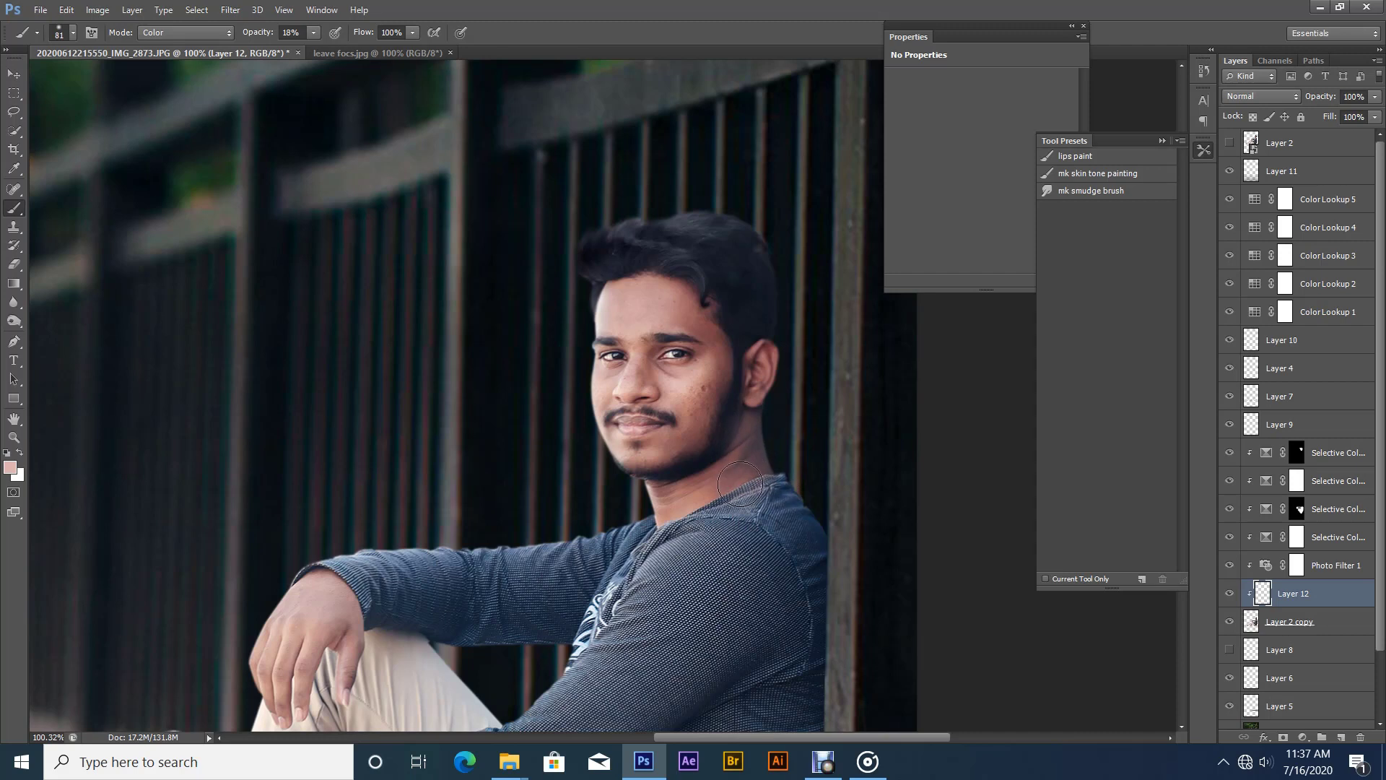
# - Try the Color blend mode on the neck paint layer, return it to Normal, and reduce its opacity to 49%
pyautogui.click(1260, 96)
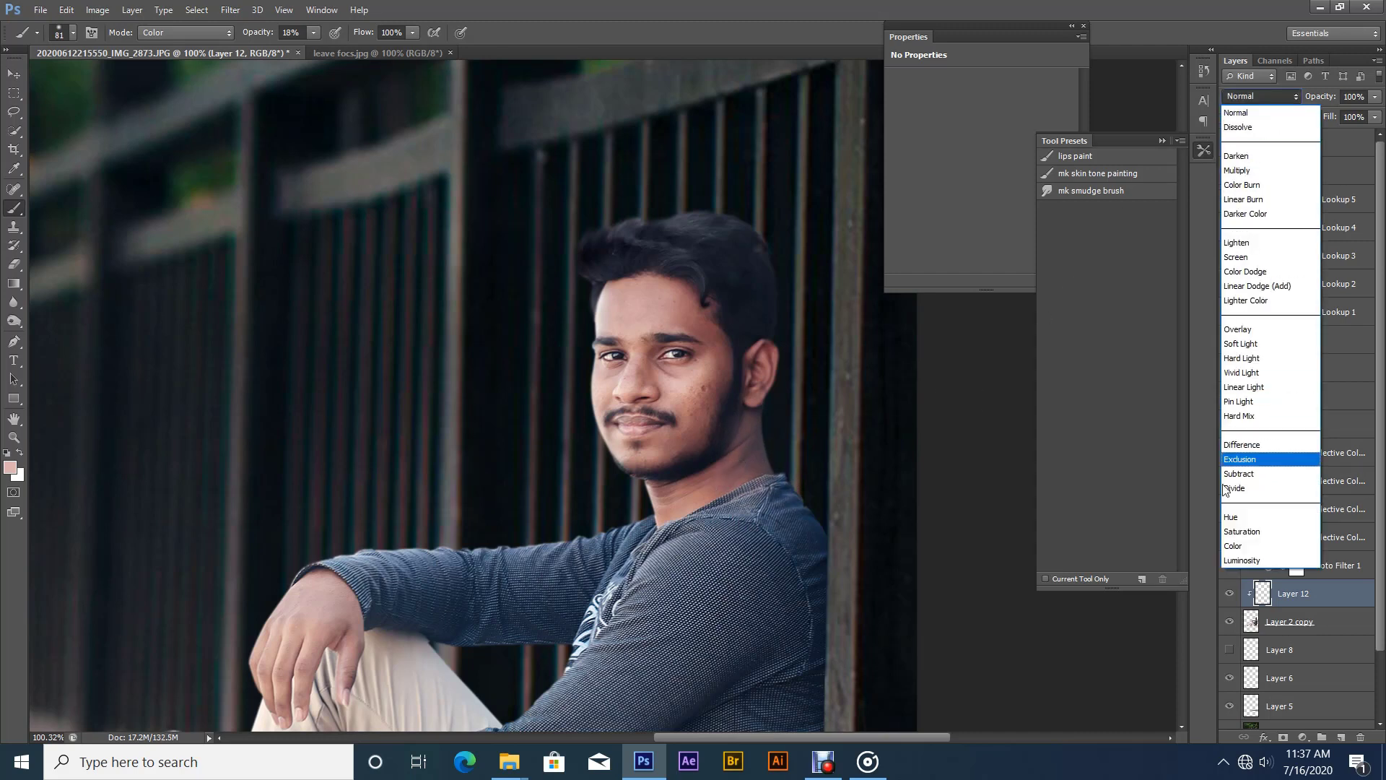
pyautogui.click(1227, 546)
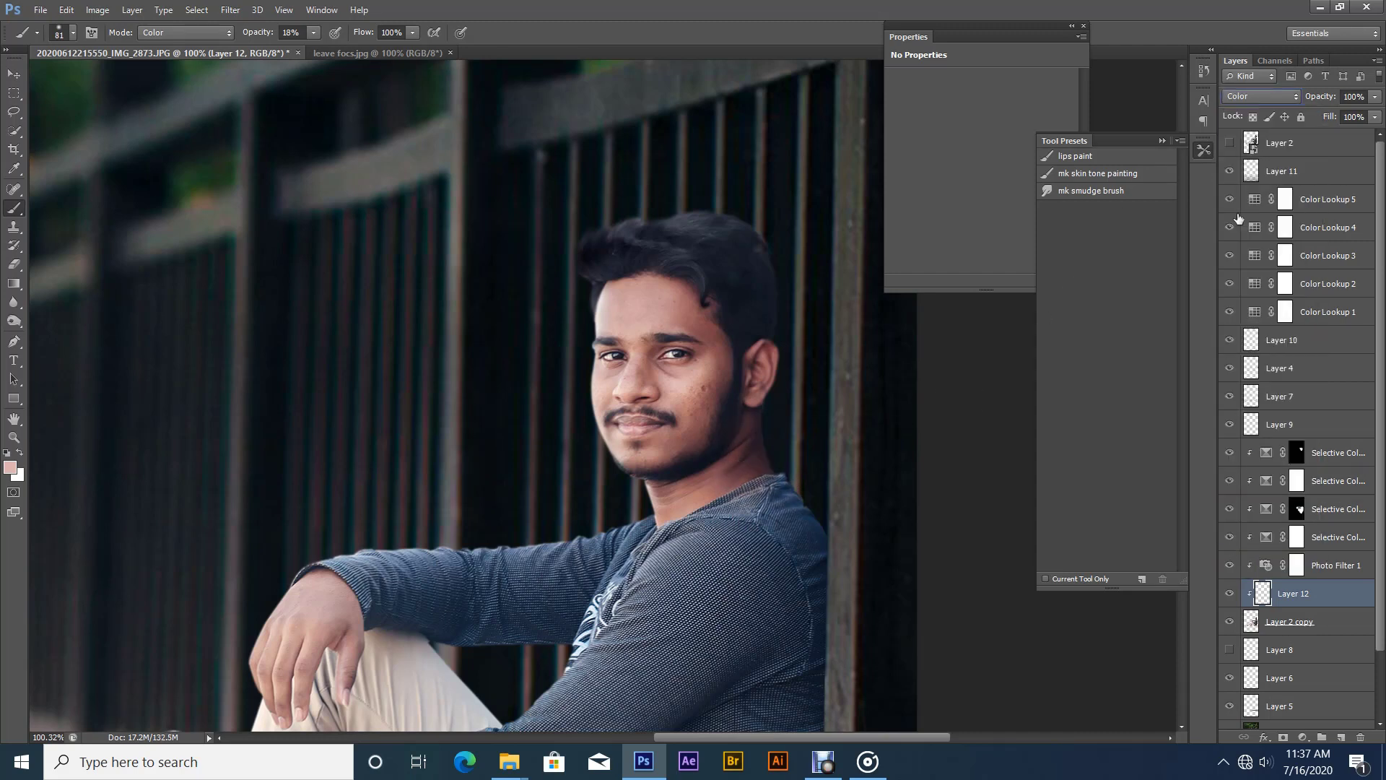
pyautogui.click(1241, 99)
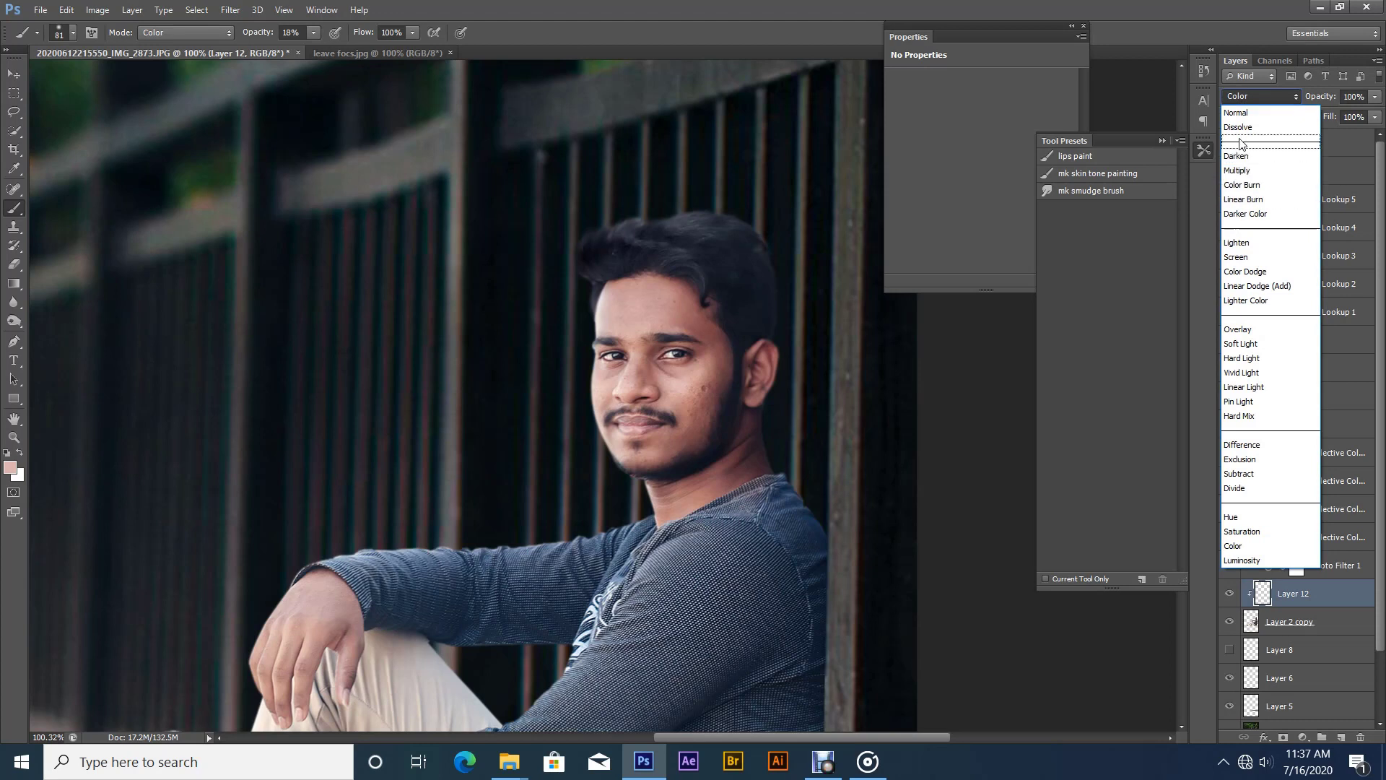
pyautogui.click(1250, 115)
pyautogui.click(1375, 96)
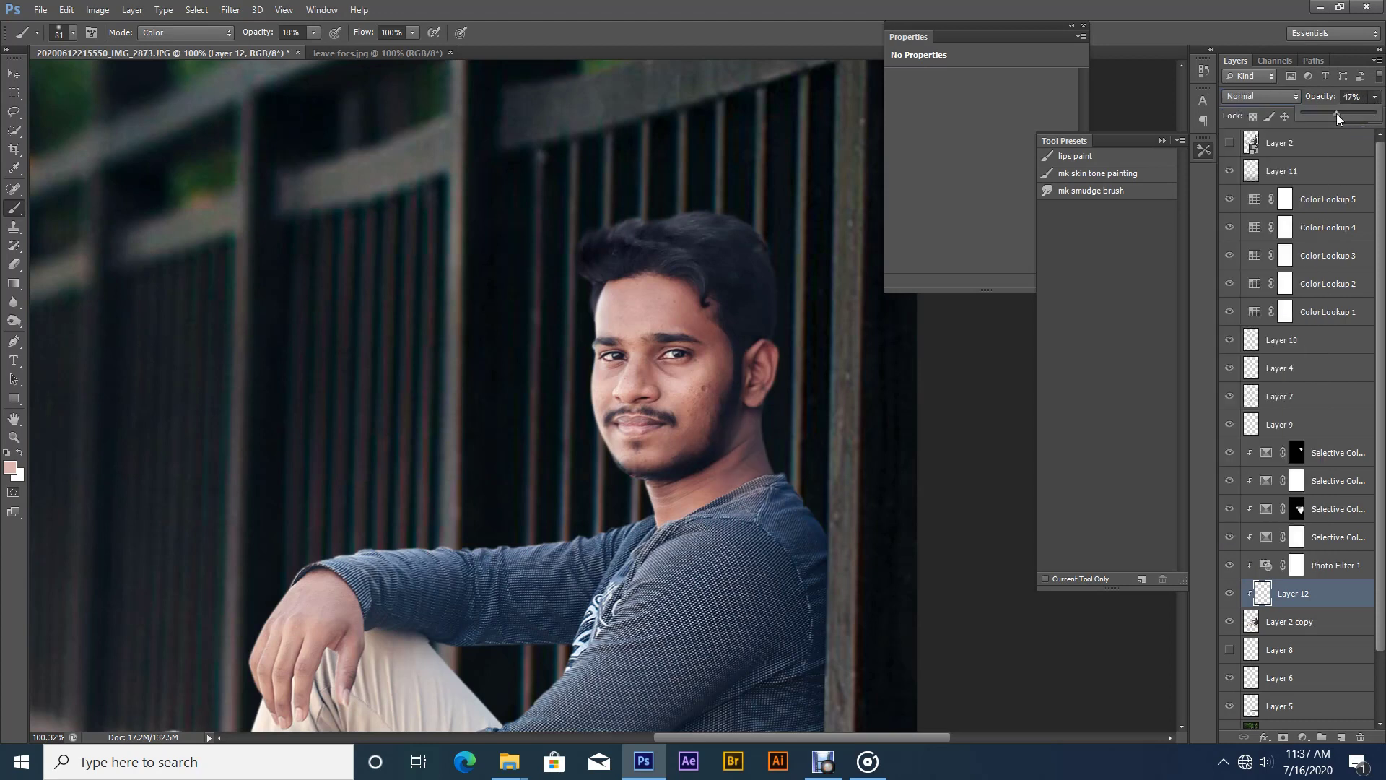
pyautogui.click(1336, 114)
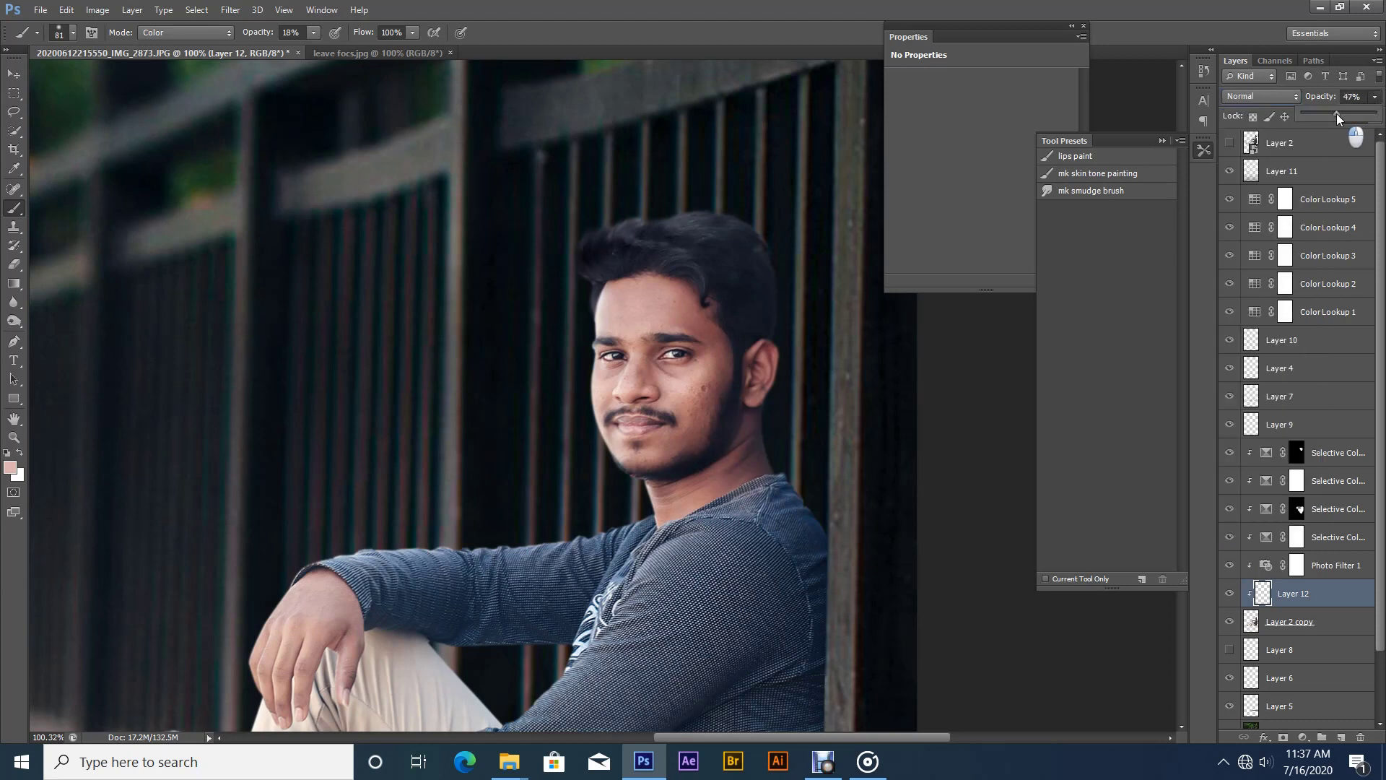
# - Sample a darker skin colour from the man and paint it over the side of his neck
pyautogui.keyDown('alt'); pyautogui.click(676, 477); pyautogui.keyUp('alt')
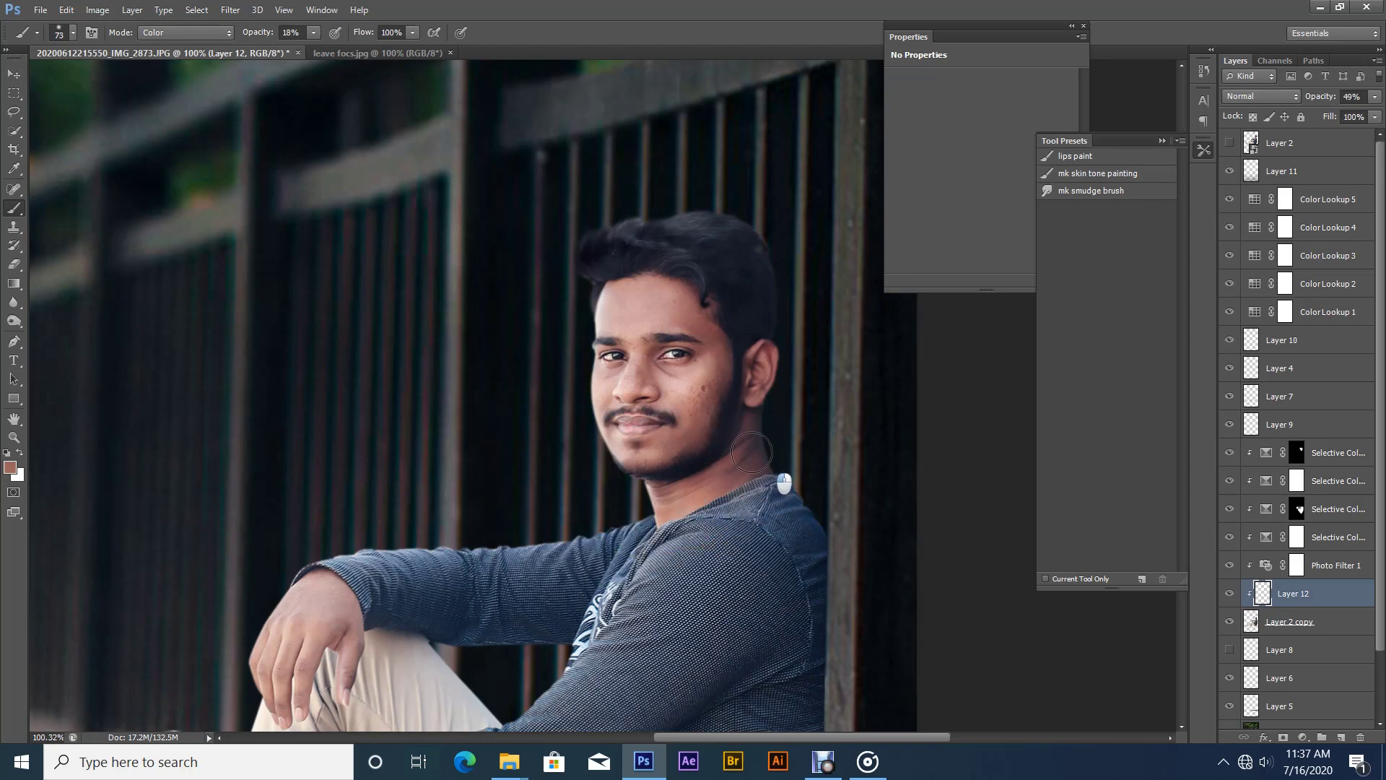
pyautogui.moveTo(751, 453); pyautogui.dragTo(754, 462)
pyautogui.moveTo(723, 387); pyautogui.dragTo(691, 408)
pyautogui.moveTo(774, 337); pyautogui.dragTo(739, 399)
pyautogui.keyDown('alt'); pyautogui.click(677, 411); pyautogui.keyUp('alt')
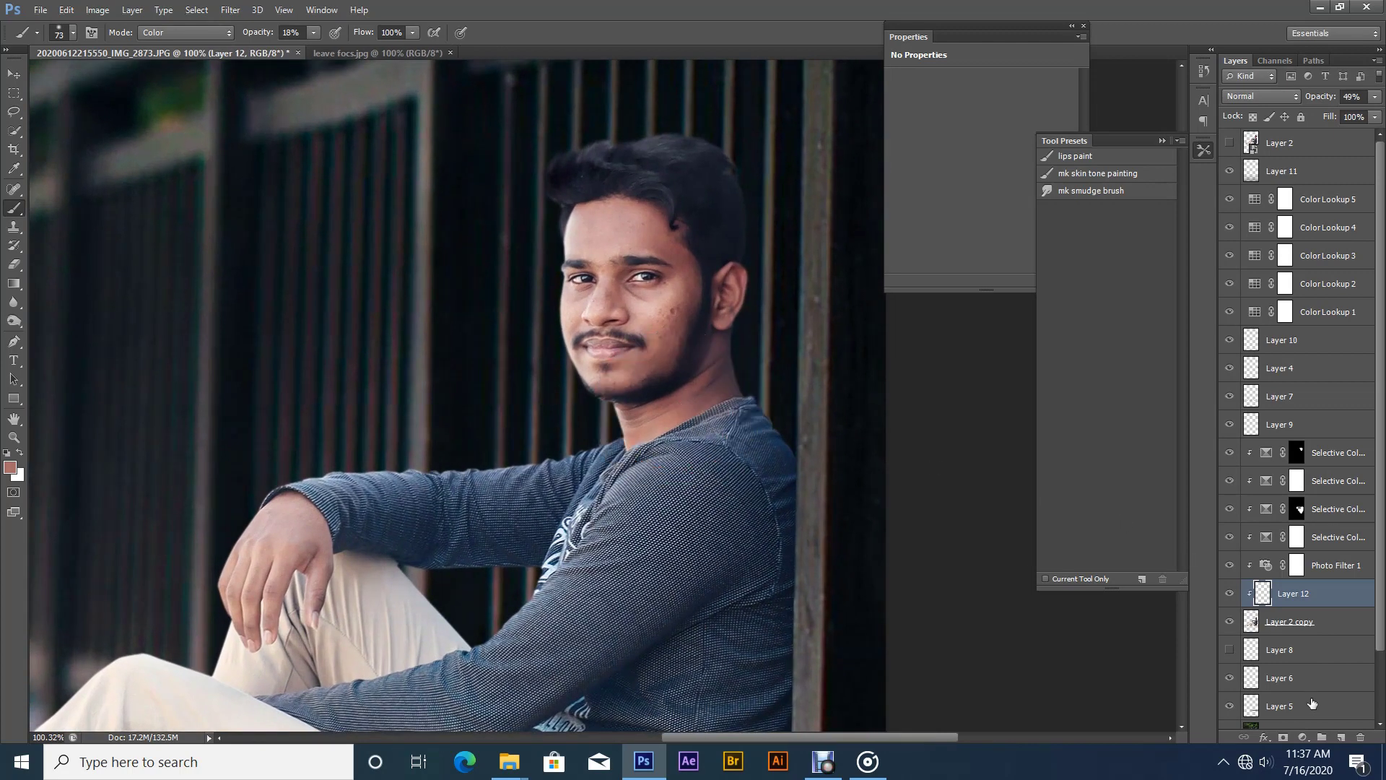
# - Add two more clipped layers above Layer 12 and reload the mk skin tone painting brush preset
pyautogui.doubleClick(1341, 737)
pyautogui.moveTo(661, 255); pyautogui.dragTo(691, 301)
pyautogui.moveTo(632, 337); pyautogui.dragTo(550, 284)
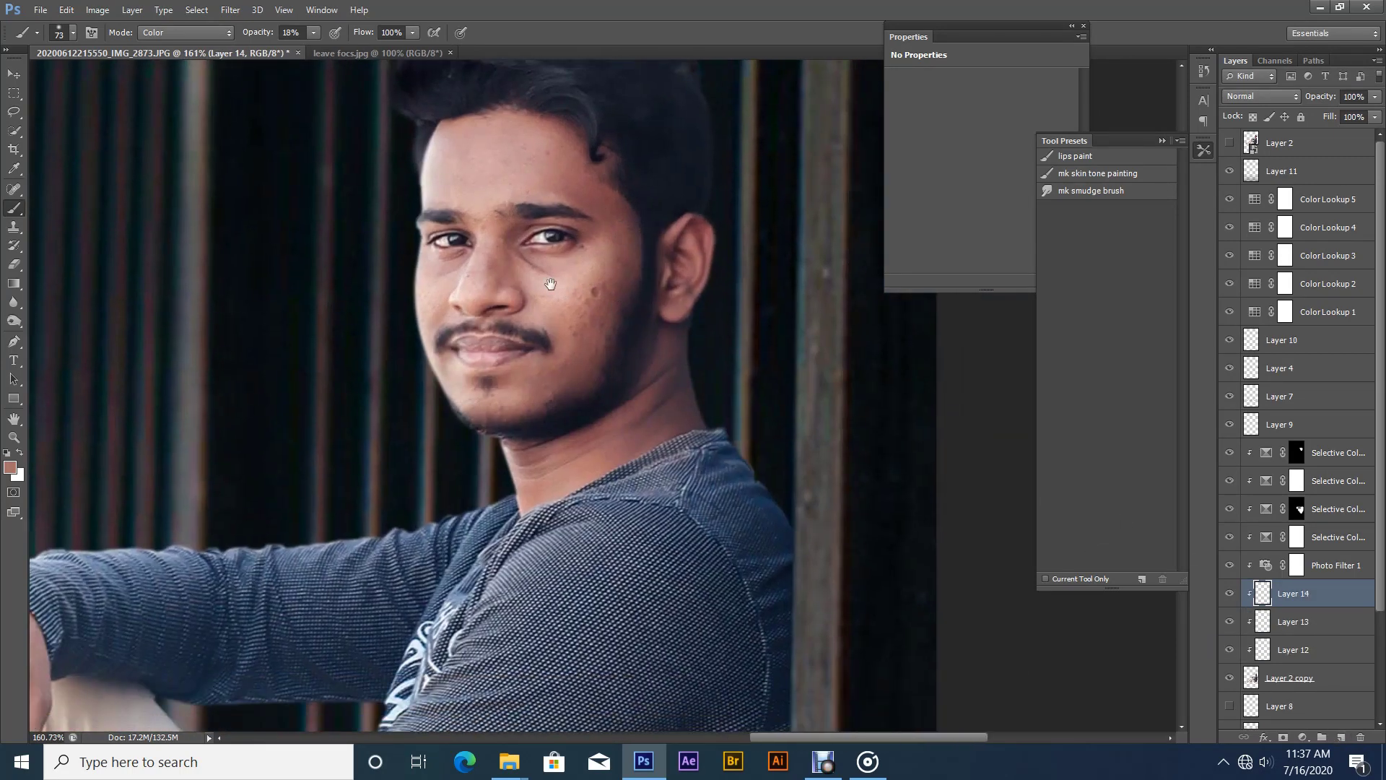
pyautogui.click(1095, 174)
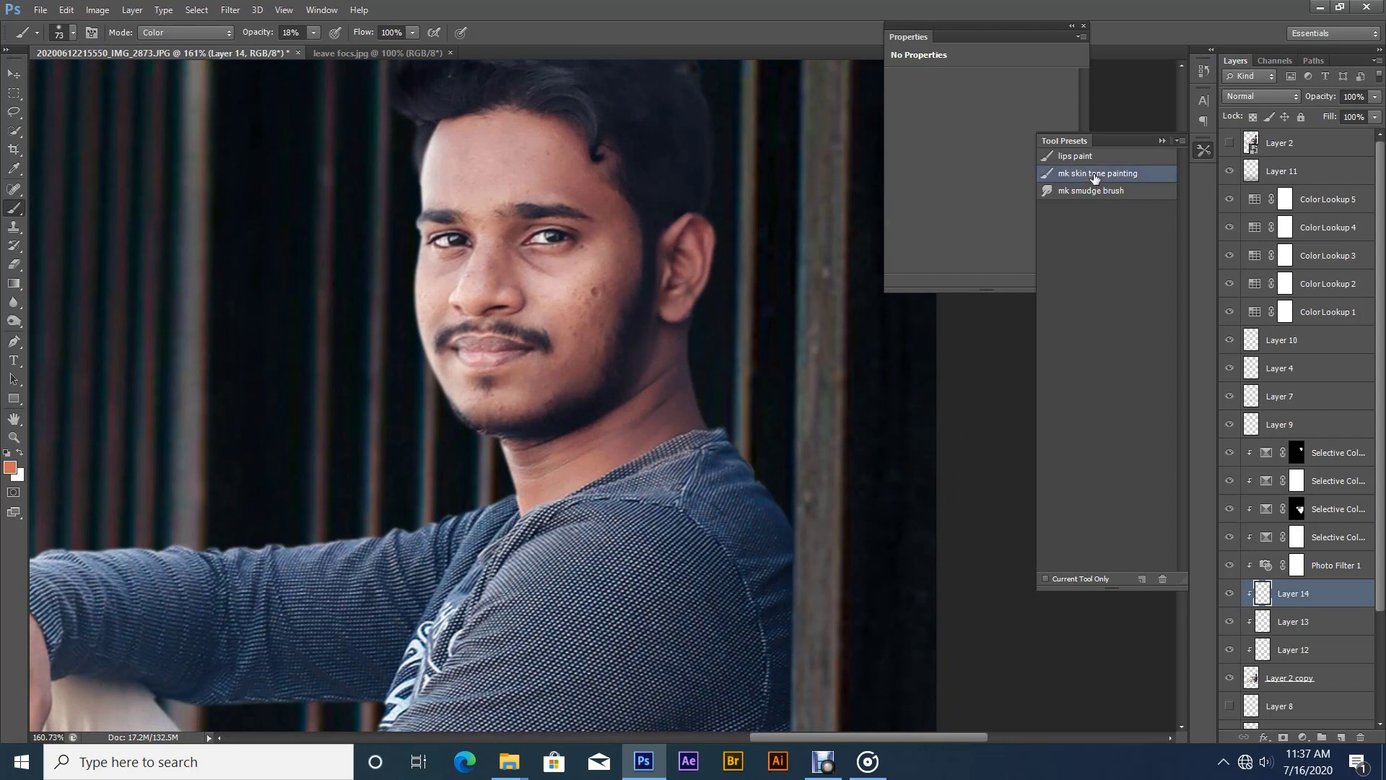
pyautogui.moveTo(815, 340); pyautogui.dragTo(816, 340)
pyautogui.moveTo(764, 371); pyautogui.dragTo(731, 341)
pyautogui.moveTo(687, 361); pyautogui.dragTo(661, 353)
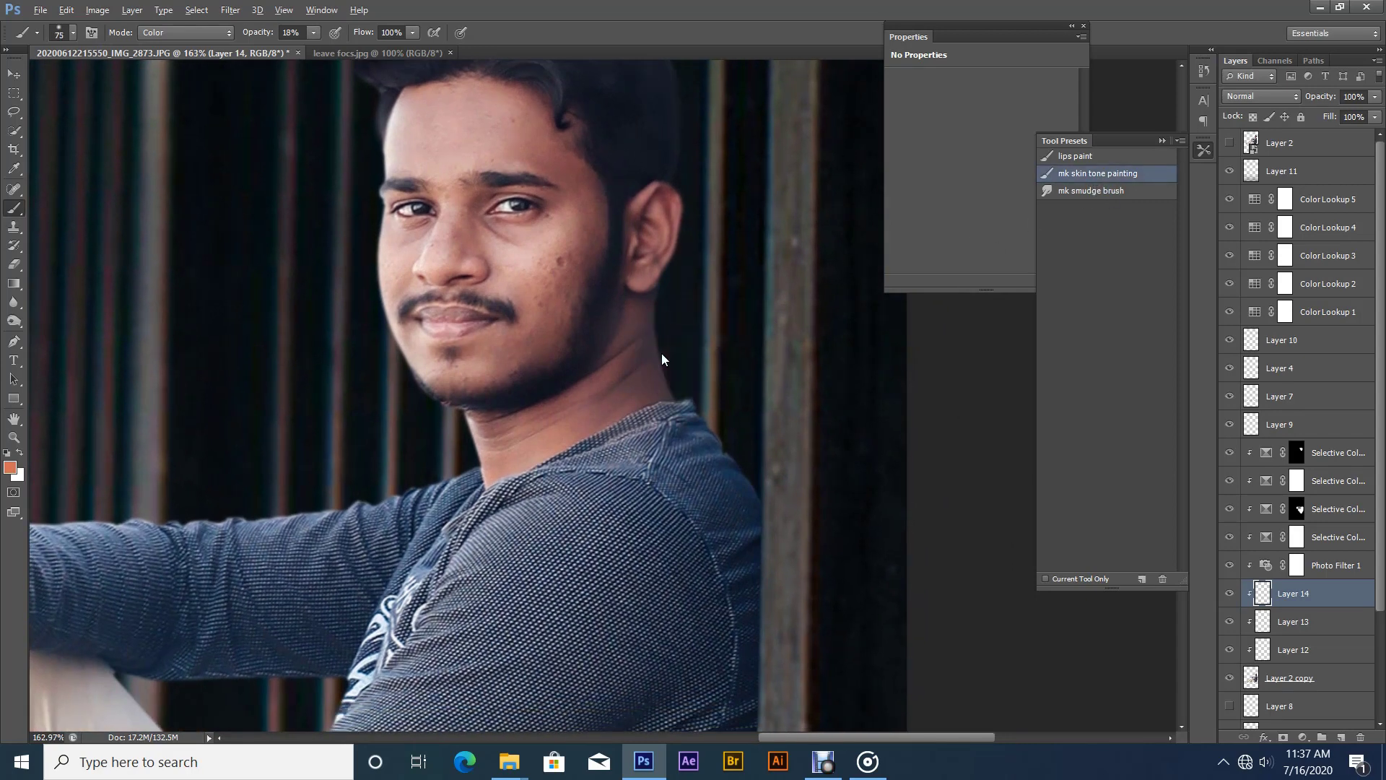
# - Set the brush to 6% opacity and 65% flow, and paint the preset skin colour over the neck
pyautogui.click(313, 34)
pyautogui.moveTo(314, 49); pyautogui.dragTo(306, 50)
pyautogui.click(411, 35)
pyautogui.moveTo(413, 50); pyautogui.dragTo(387, 49)
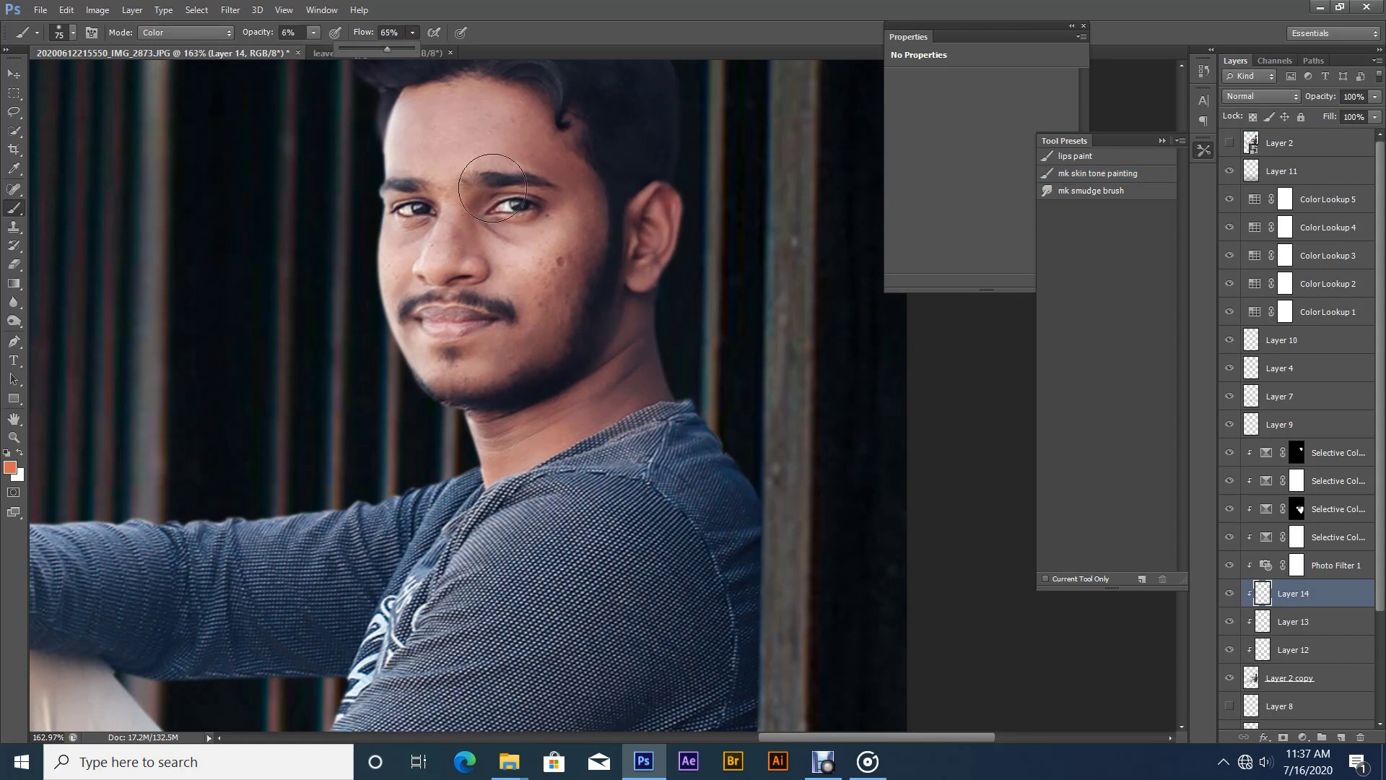
pyautogui.moveTo(696, 363); pyautogui.dragTo(706, 364)
pyautogui.moveTo(650, 345)
pyautogui.mouseDown()
pyautogui.moveTo(682, 365)
pyautogui.moveTo(644, 330)
pyautogui.moveTo(671, 319)
pyautogui.moveTo(658, 351)
pyautogui.mouseUp()
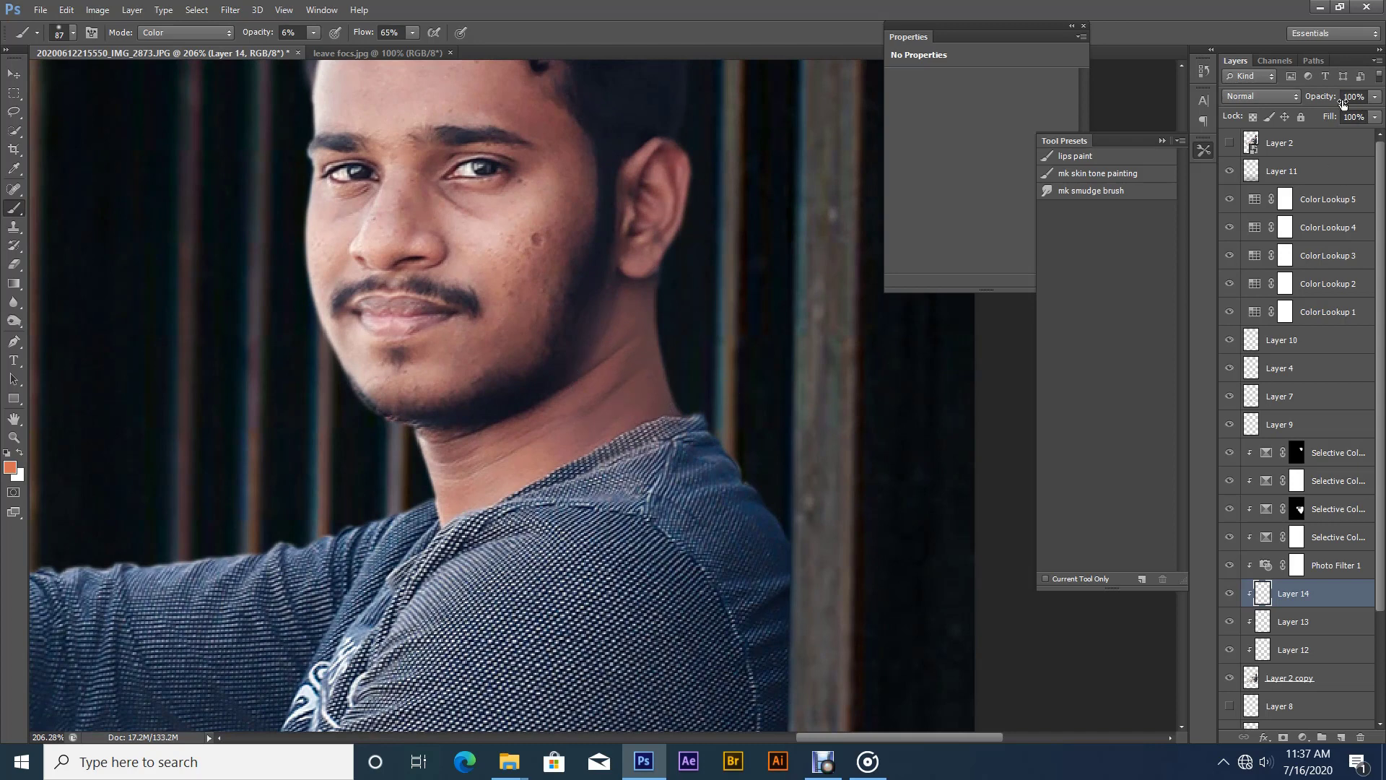
# - Set Layer 14 to the Color blend mode with 72% fill and view the whole image
pyautogui.click(1264, 96)
pyautogui.click(1233, 543)
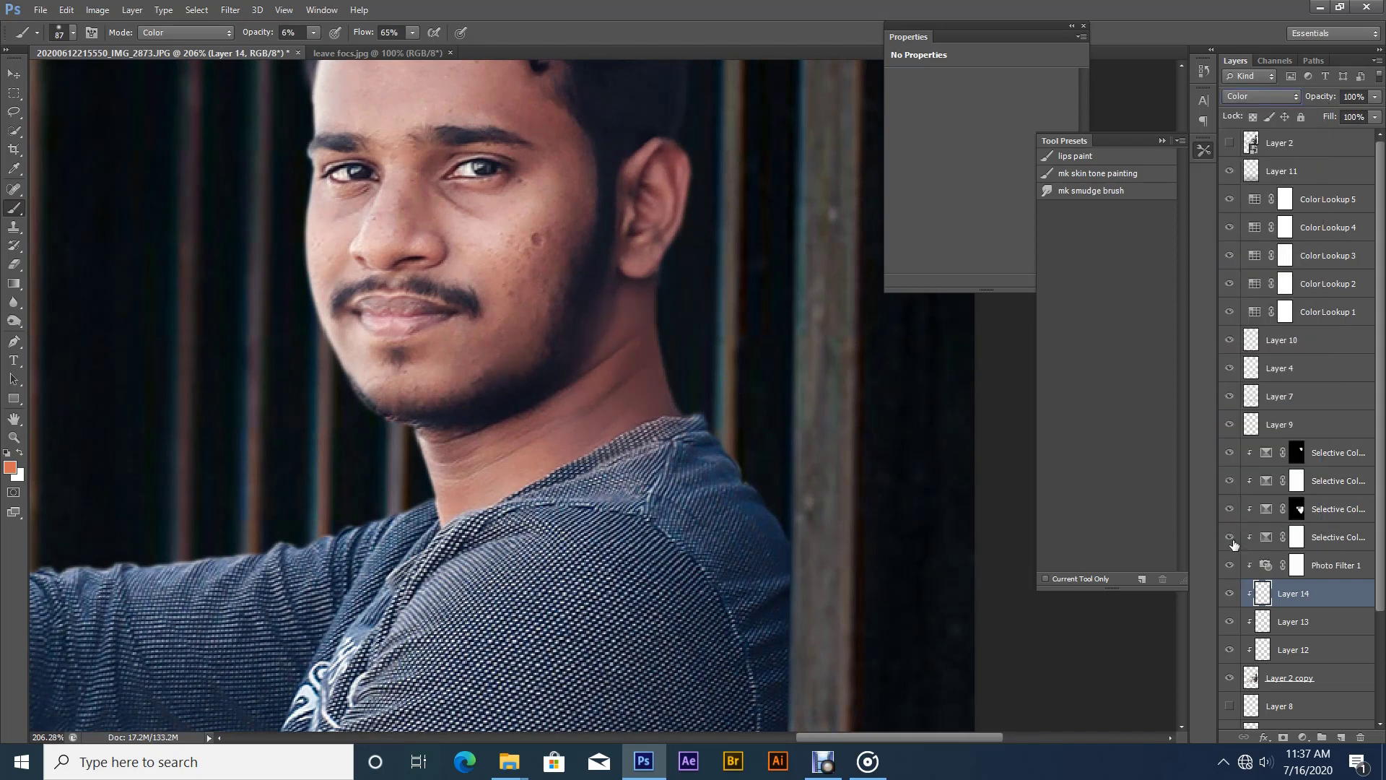
pyautogui.click(732, 262)
pyautogui.moveTo(708, 319); pyautogui.dragTo(634, 333)
pyautogui.click(1375, 116)
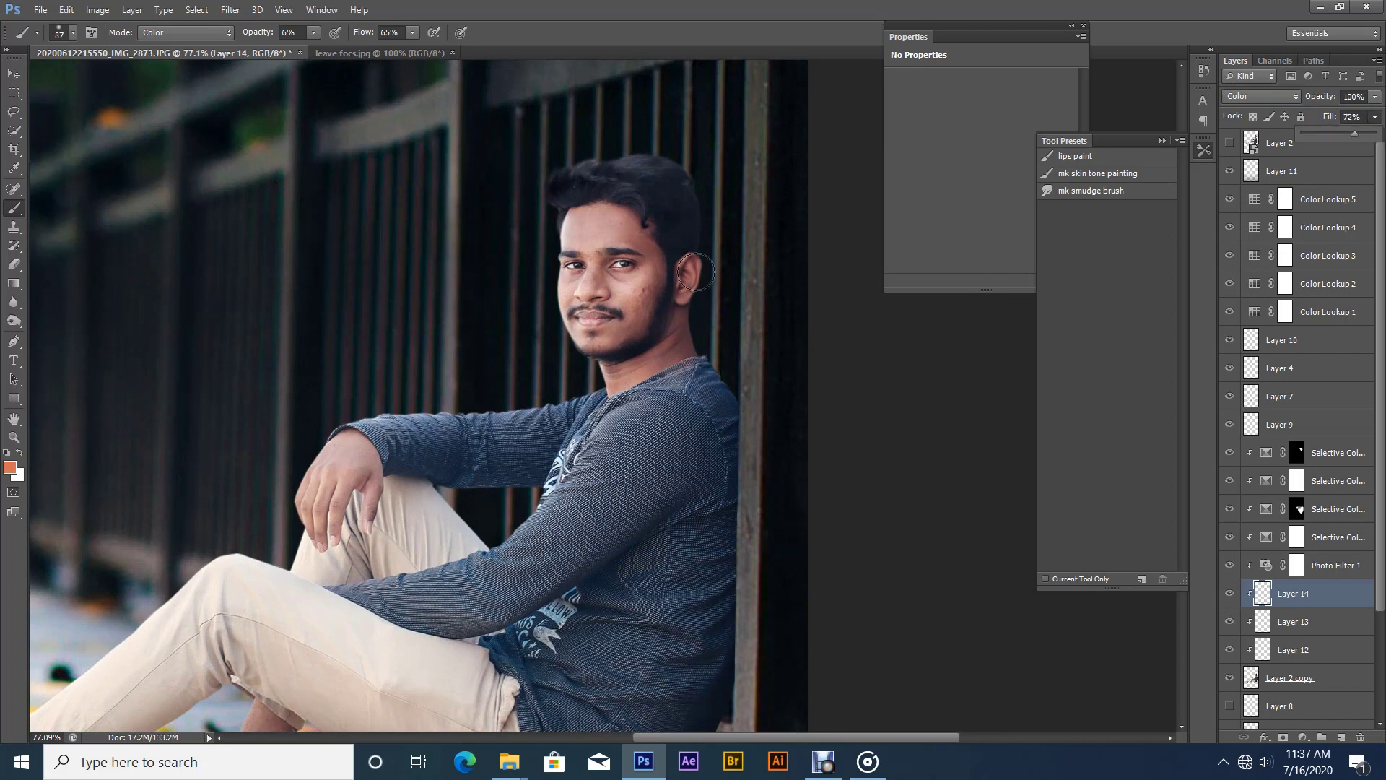
pyautogui.click(684, 291)
pyautogui.moveTo(685, 290); pyautogui.dragTo(644, 299)
pyautogui.rightClick(620, 304)
pyautogui.click(631, 311)
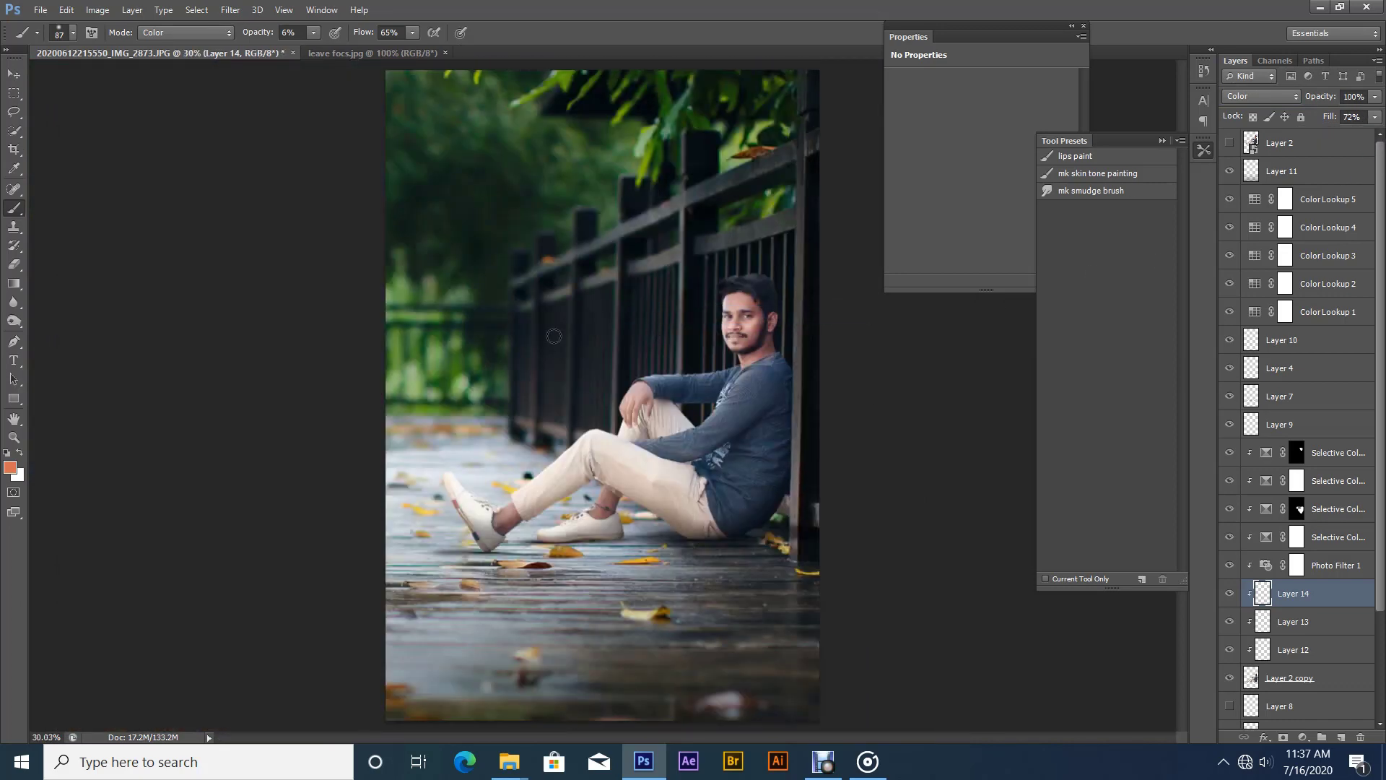
# - Paint the warm skin tone over the man's ankles and hand on Layer 14
pyautogui.moveTo(482, 525)
pyautogui.mouseDown()
pyautogui.moveTo(525, 486)
pyautogui.moveTo(588, 512)
pyautogui.mouseUp()
pyautogui.moveTo(572, 525)
pyautogui.mouseDown()
pyautogui.moveTo(584, 507)
pyautogui.moveTo(612, 517)
pyautogui.moveTo(594, 498)
pyautogui.moveTo(595, 553)
pyautogui.moveTo(628, 483)
pyautogui.moveTo(546, 529)
pyautogui.moveTo(569, 523)
pyautogui.mouseUp()
pyautogui.moveTo(635, 448); pyautogui.dragTo(613, 449)
pyautogui.moveTo(911, 411); pyautogui.dragTo(526, 521)
pyautogui.moveTo(691, 515); pyautogui.dragTo(698, 513)
pyautogui.moveTo(626, 538); pyautogui.dragTo(624, 498)
pyautogui.moveTo(624, 497); pyautogui.dragTo(649, 525)
pyautogui.moveTo(661, 464); pyautogui.dragTo(589, 511)
pyautogui.moveTo(711, 217); pyautogui.dragTo(641, 480)
pyautogui.moveTo(658, 427)
pyautogui.mouseDown()
pyautogui.moveTo(675, 425)
pyautogui.moveTo(639, 477)
pyautogui.moveTo(608, 482)
pyautogui.moveTo(650, 464)
pyautogui.mouseUp()
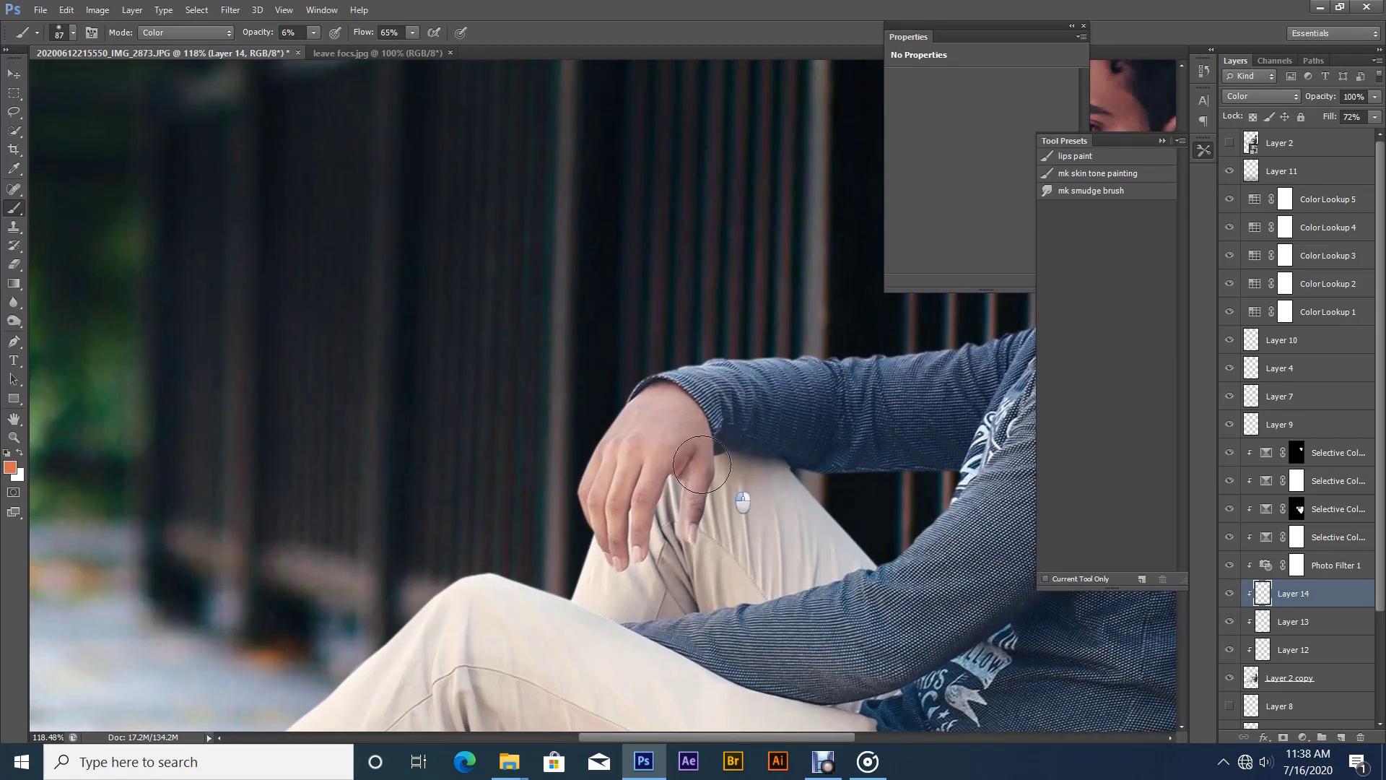
pyautogui.scroll(-3, 695, 429)
pyautogui.rightClick(689, 427)
pyautogui.click(694, 435)
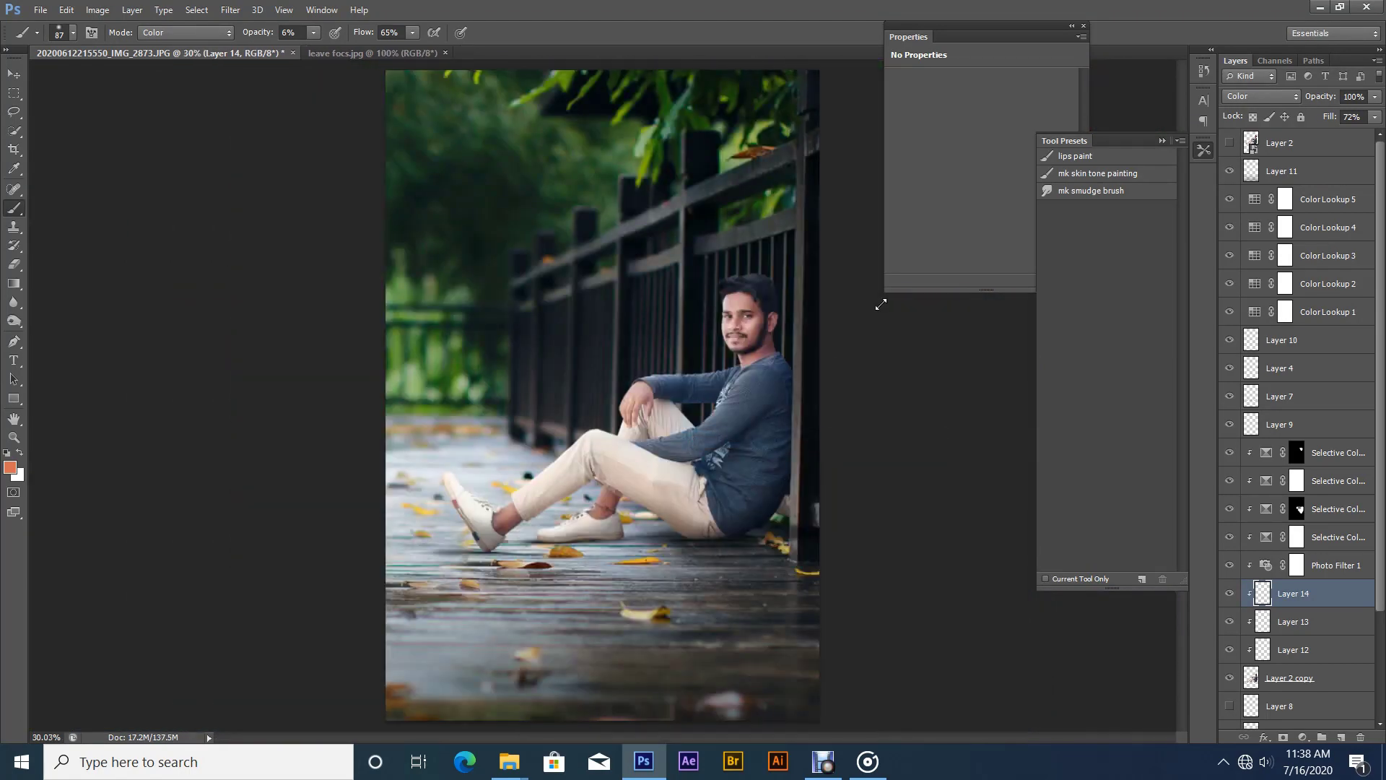
# - Load the lips paint brush preset and add a clipped layer above Layer 14 in the Color blend mode
pyautogui.click(1083, 25)
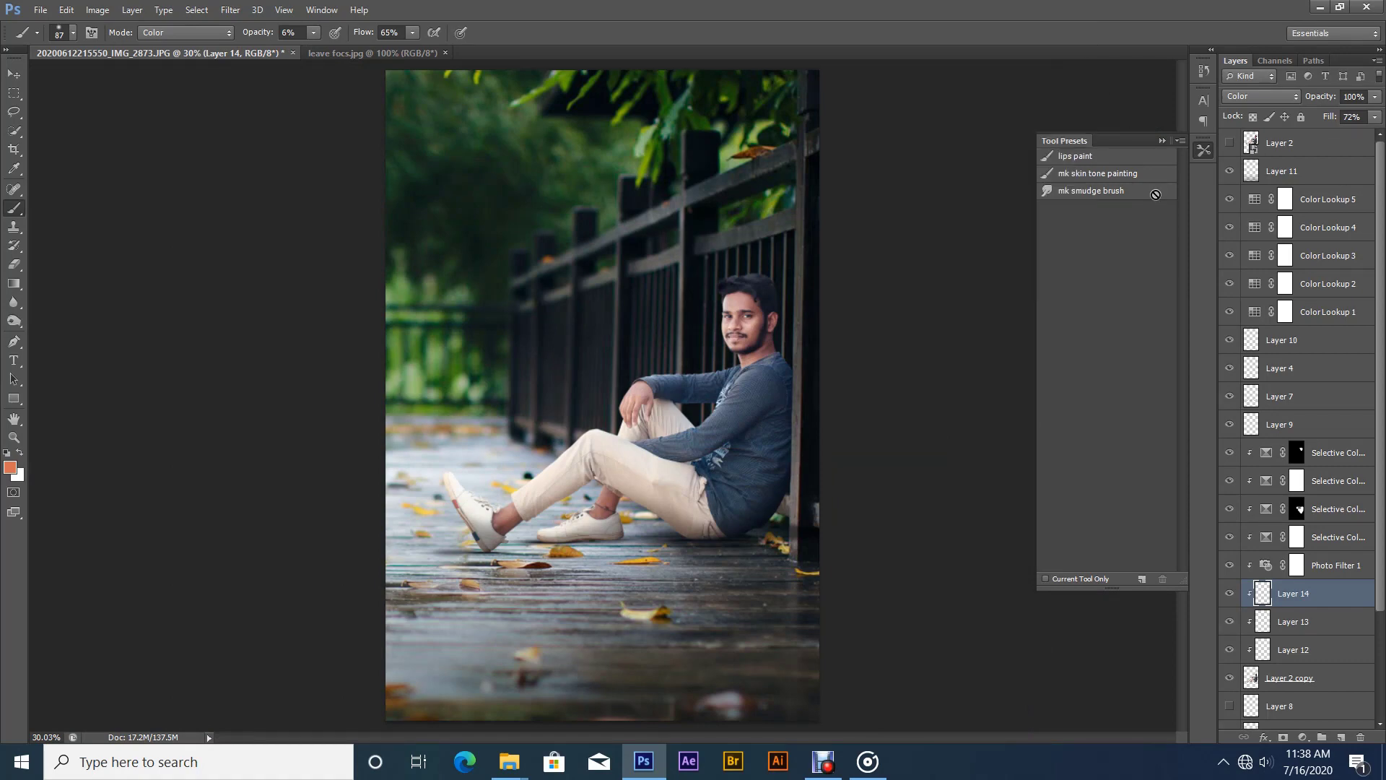
pyautogui.click(1093, 159)
pyautogui.scroll(8, 693, 340)
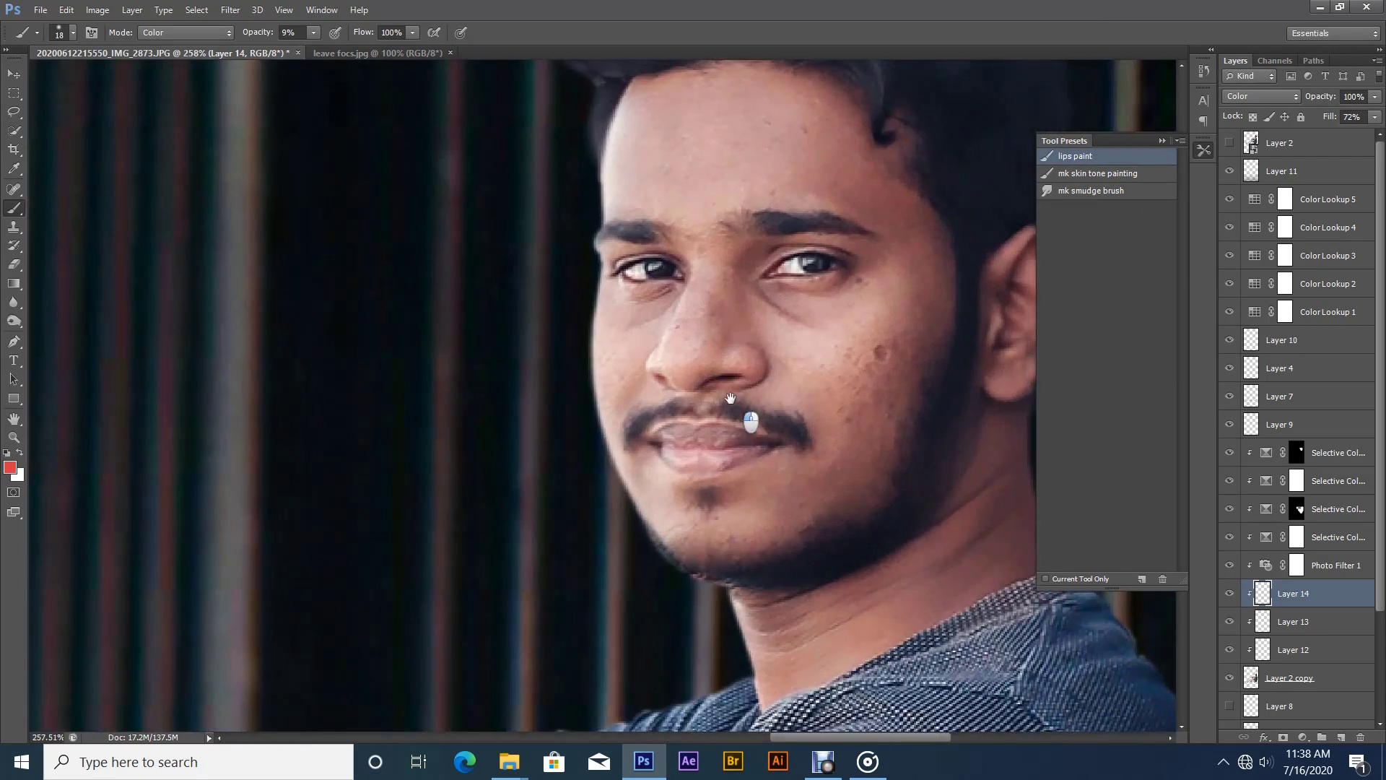
pyautogui.scroll(-1, 731, 398)
pyautogui.click(1340, 737)
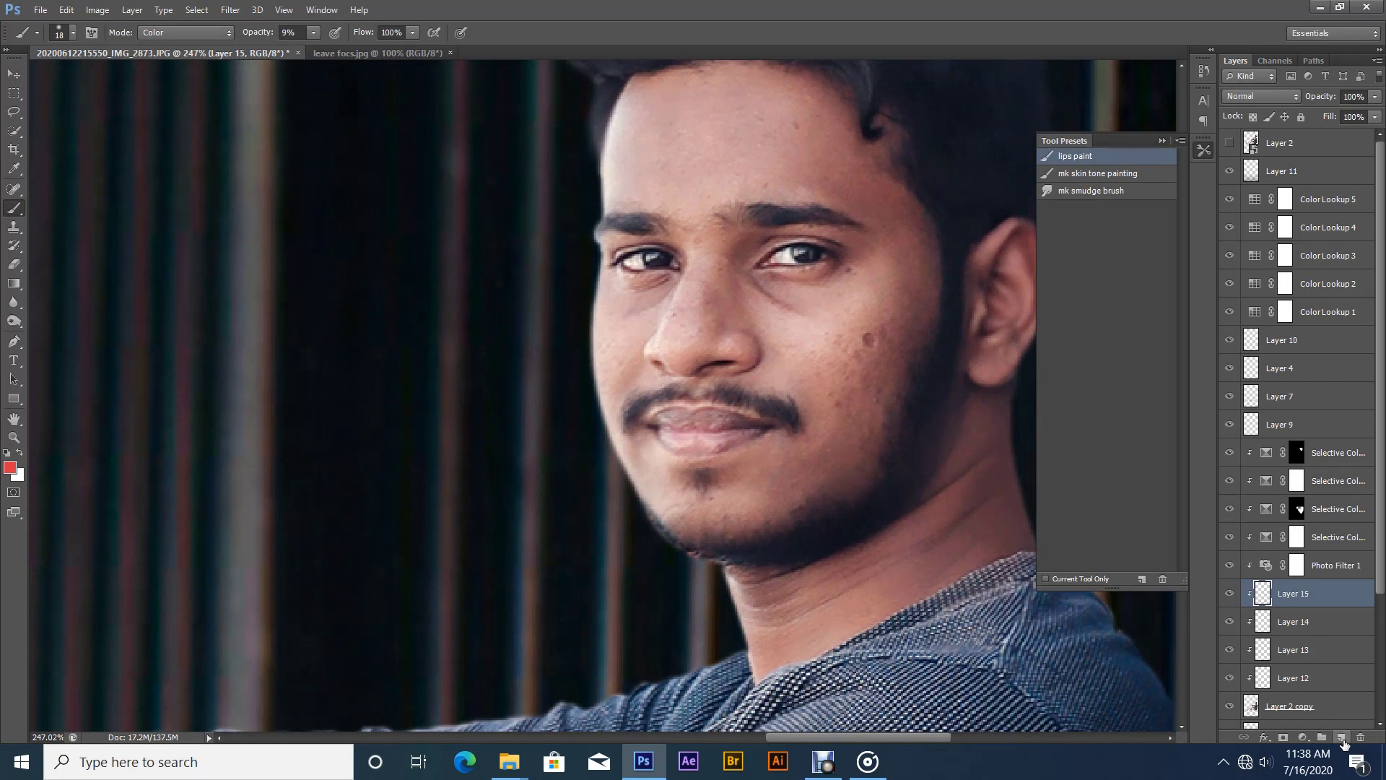
pyautogui.click(1259, 96)
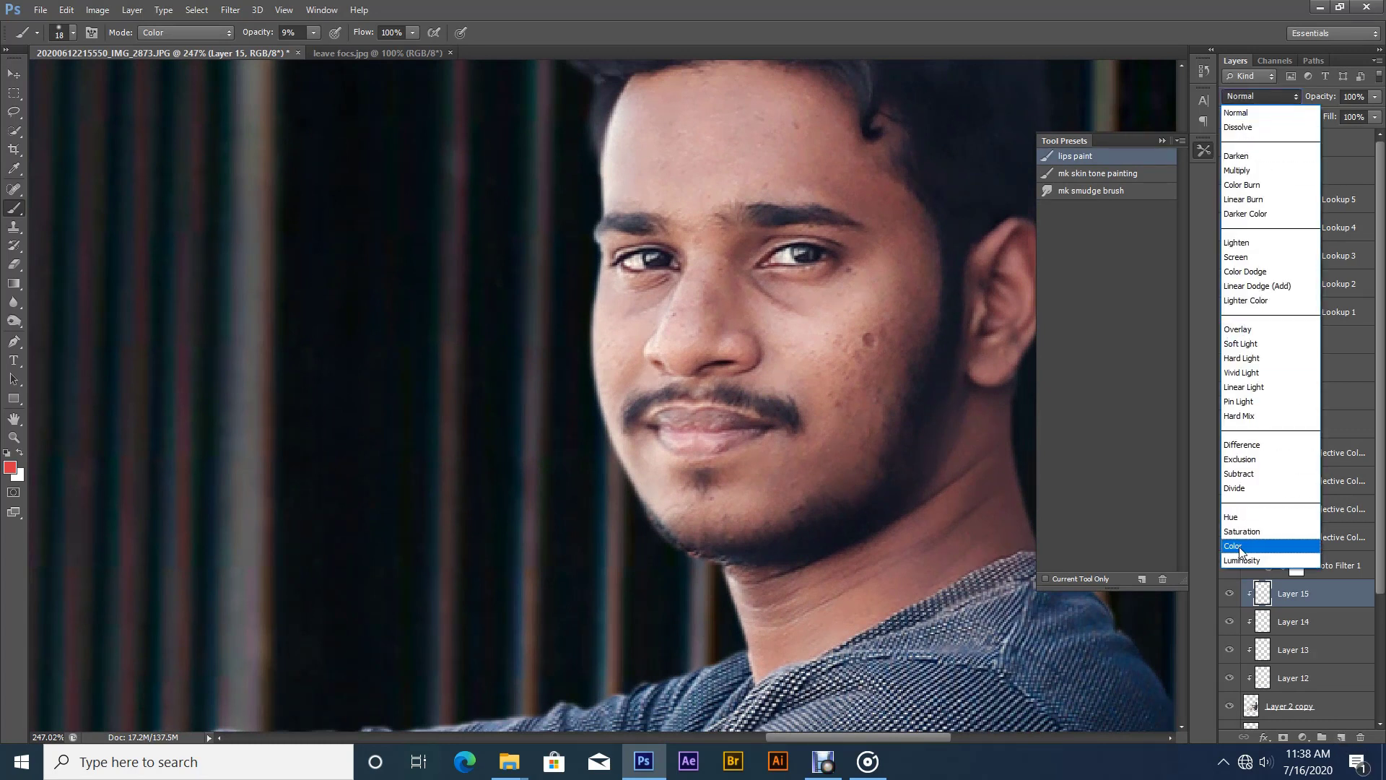
pyautogui.click(1239, 548)
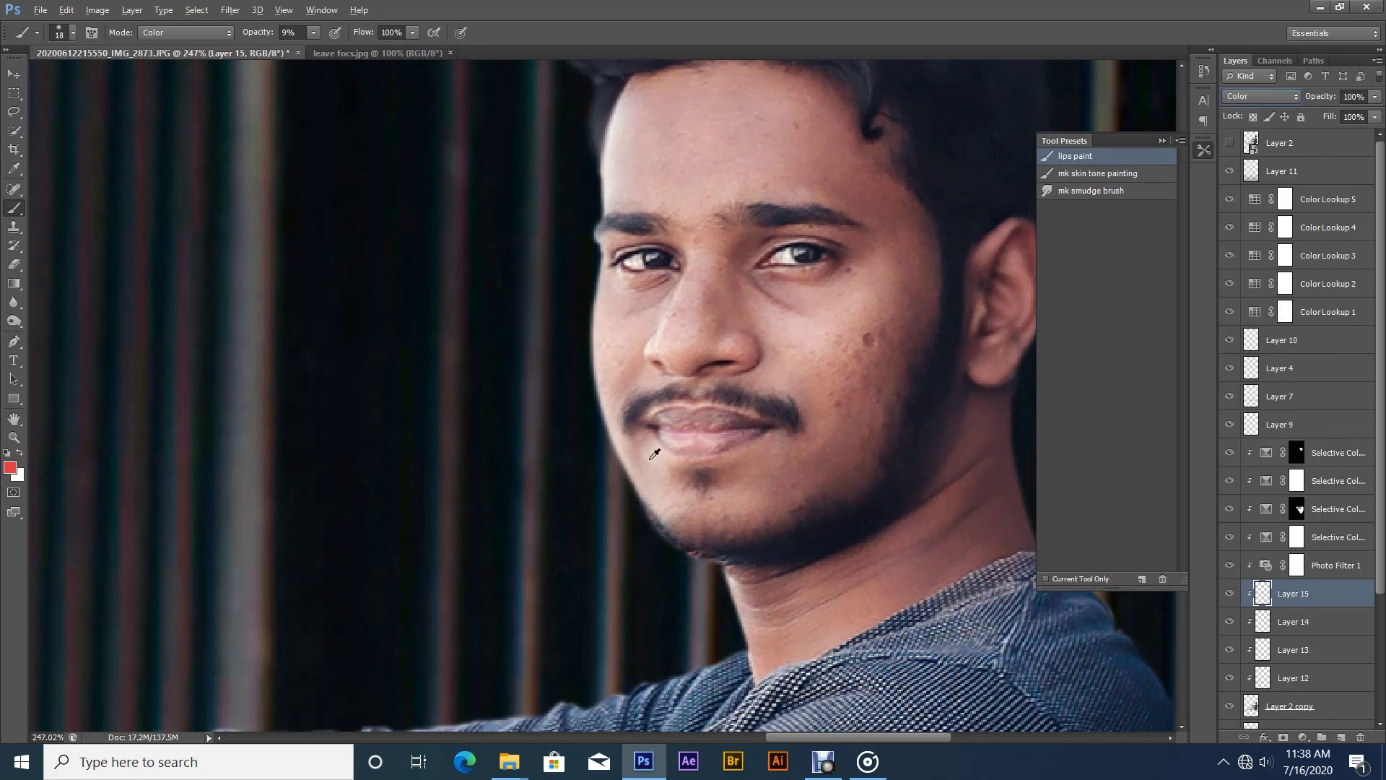
# - Paint the man's lips red on Layer 15 with a small brush
pyautogui.keyDown('alt'); pyautogui.rightClick(738, 436); pyautogui.keyUp('alt')
pyautogui.moveTo(741, 438)
pyautogui.mouseDown()
pyautogui.moveTo(671, 432)
pyautogui.moveTo(680, 441)
pyautogui.moveTo(747, 433)
pyautogui.moveTo(664, 418)
pyautogui.moveTo(747, 418)
pyautogui.moveTo(716, 438)
pyautogui.moveTo(665, 431)
pyautogui.mouseUp()
pyautogui.keyDown('alt'); pyautogui.rightClick(726, 432); pyautogui.keyUp('alt')
pyautogui.scroll(-5, 679, 422)
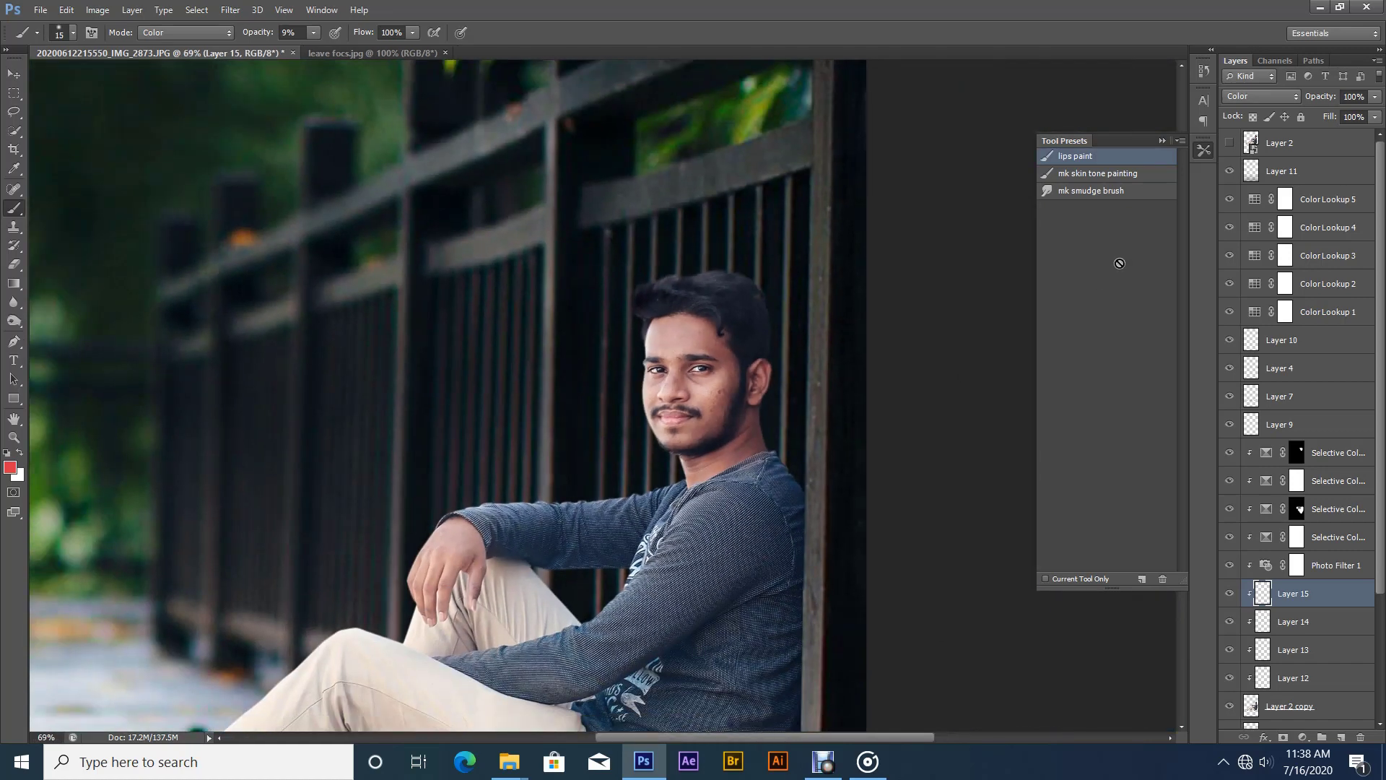
# - Reduce the fill of Layer 15 to 65% and check the lip colour in the full image
pyautogui.click(1376, 118)
pyautogui.moveTo(1350, 136); pyautogui.dragTo(1348, 135)
pyautogui.scroll(-2, 664, 399)
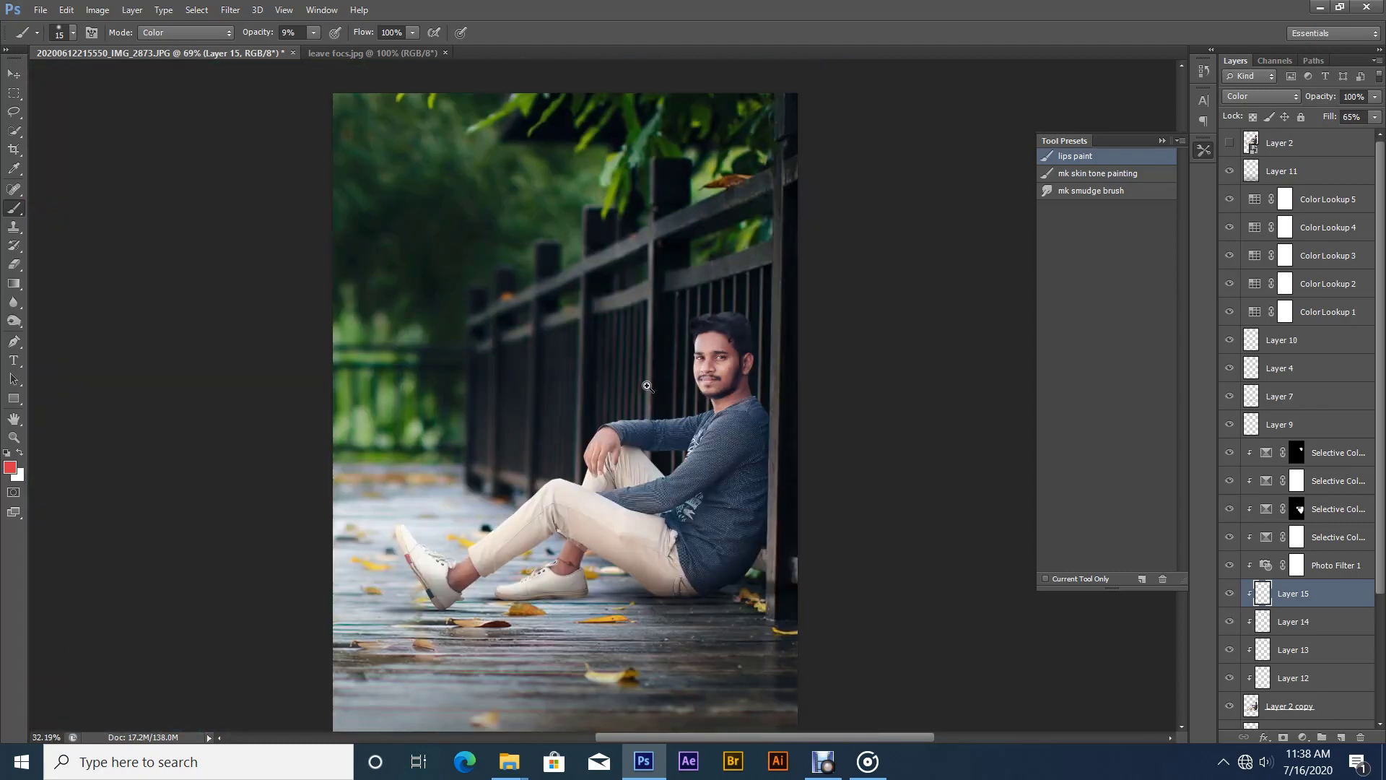
pyautogui.rightClick(664, 399)
pyautogui.click(665, 398)
pyautogui.click(1376, 116)
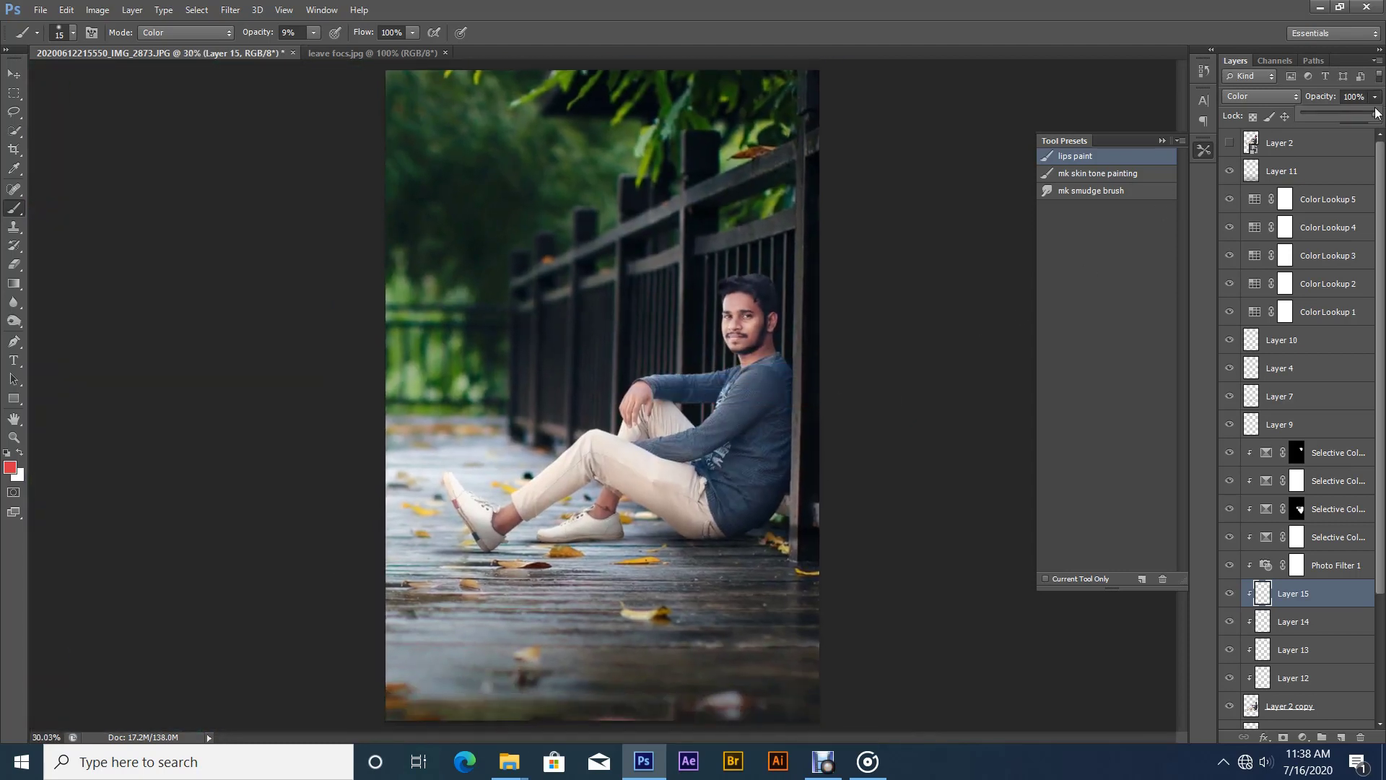
# - Select all layers from Layer 11 down to Layer 3 copy and convert them into one Smart Object
pyautogui.click(1281, 171)
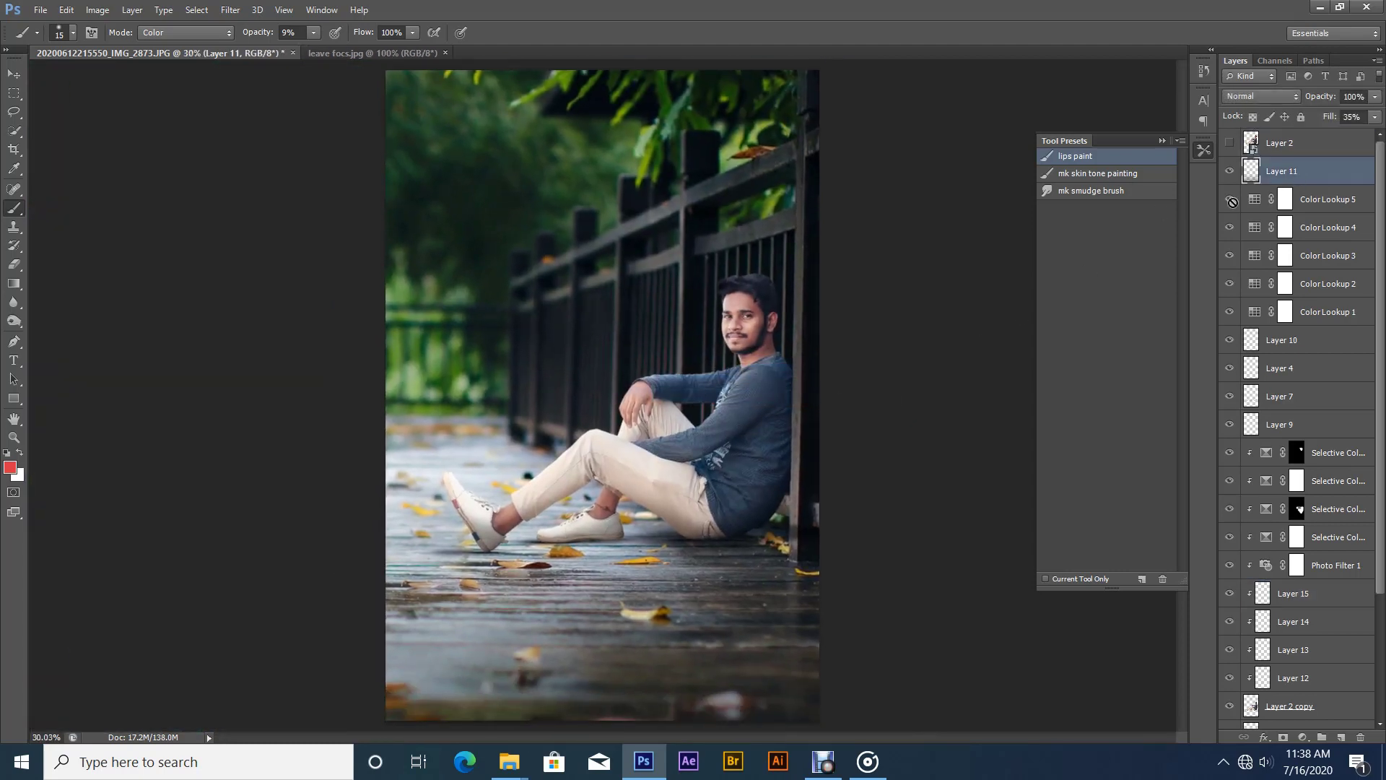
pyautogui.scroll(-1, 625, 361)
pyautogui.rightClick(635, 362)
pyautogui.click(637, 370)
pyautogui.click(1163, 142)
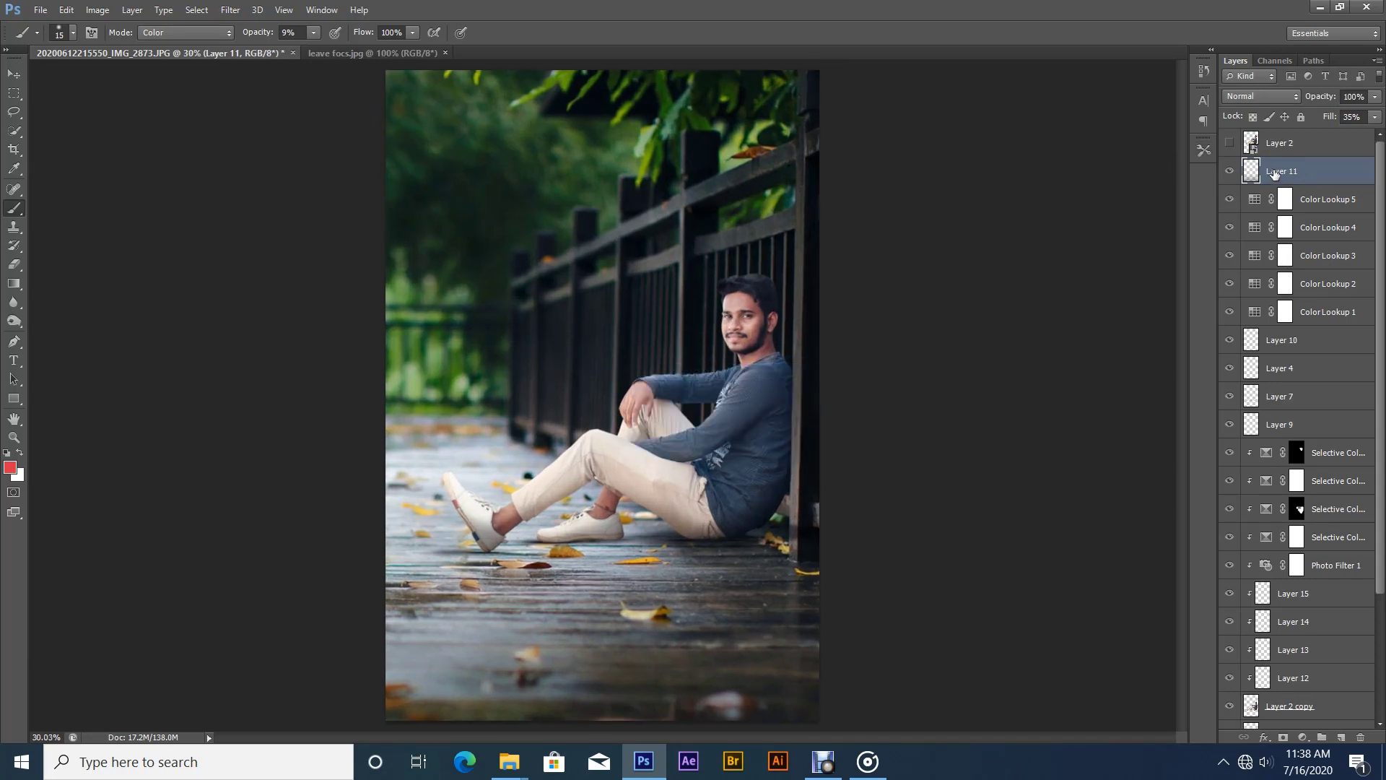
pyautogui.scroll(-3, 1310, 437)
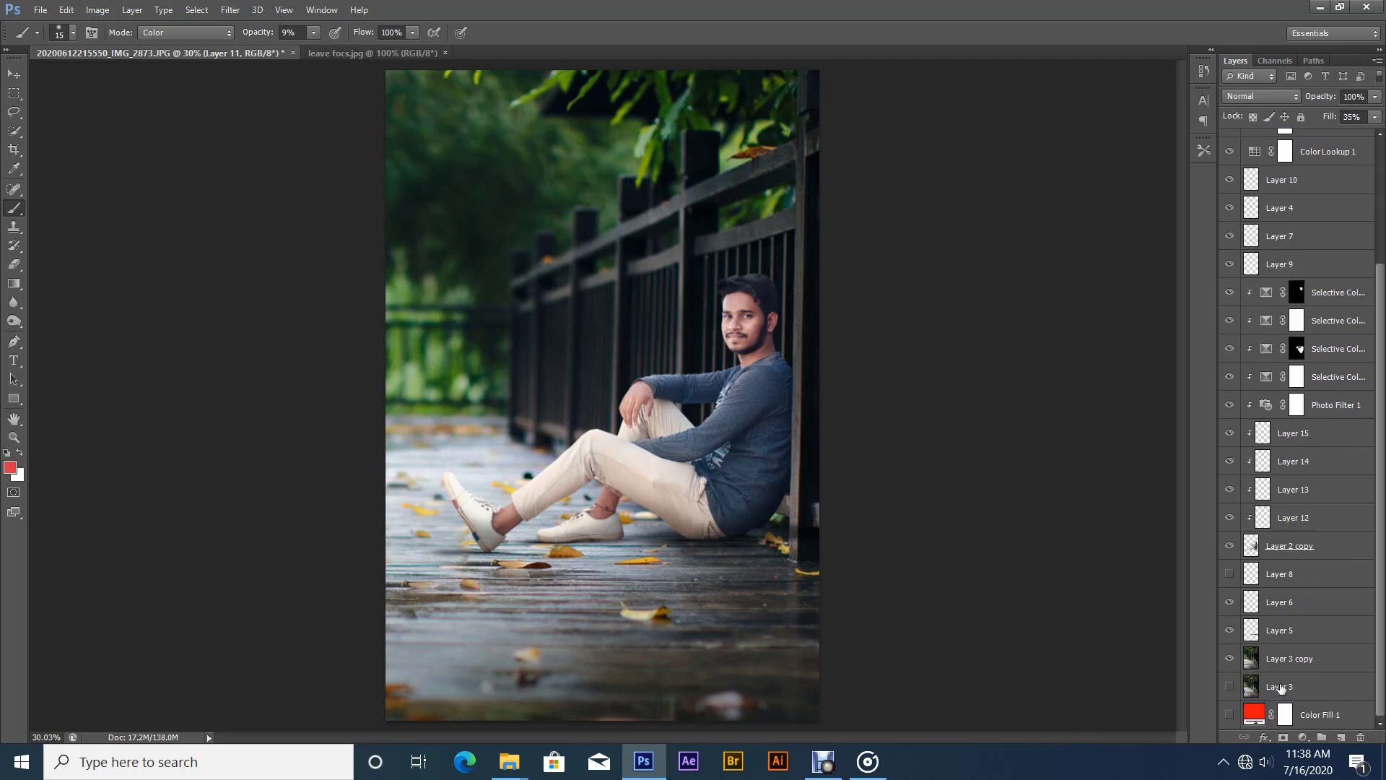
pyautogui.keyDown('shift'); pyautogui.click(1286, 667); pyautogui.keyUp('shift')
pyautogui.scroll(3, 1299, 577)
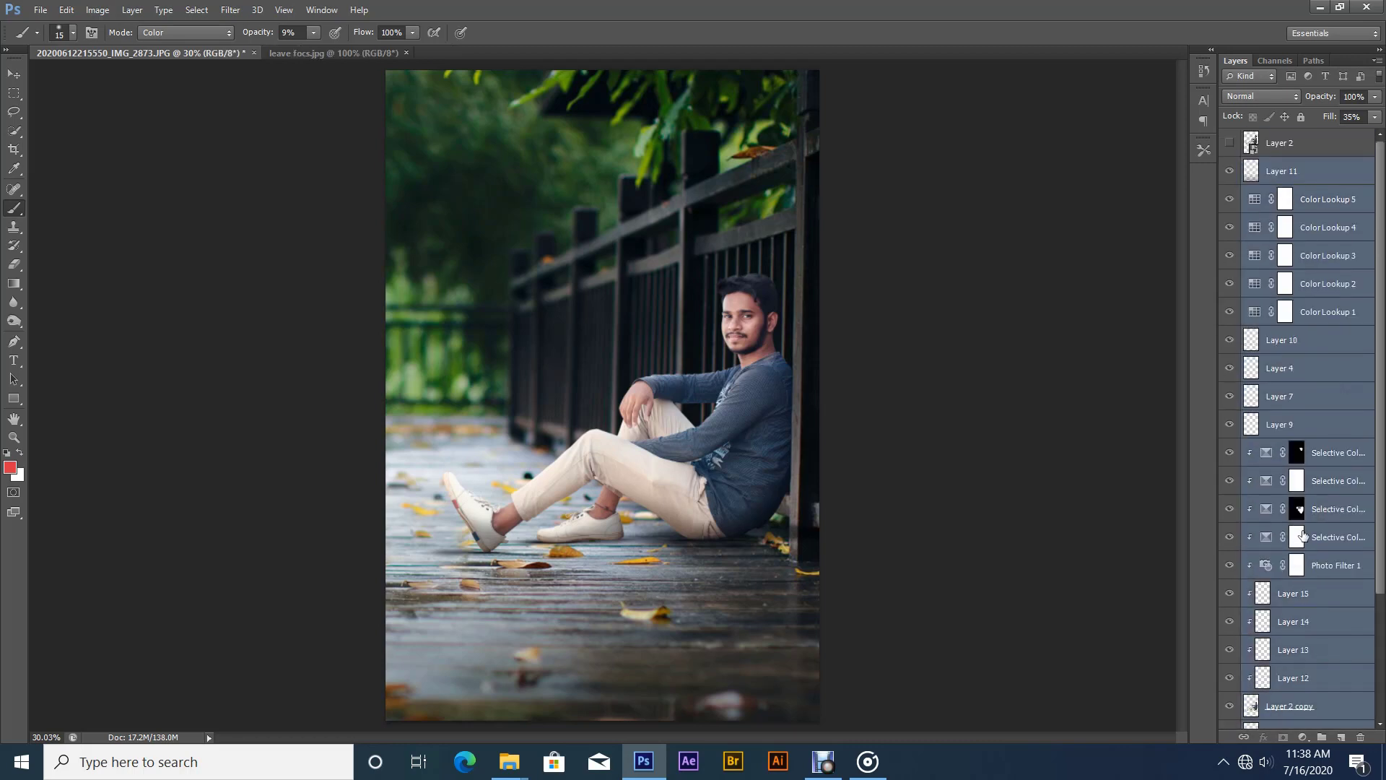
pyautogui.rightClick(1323, 185)
pyautogui.click(1102, 242)
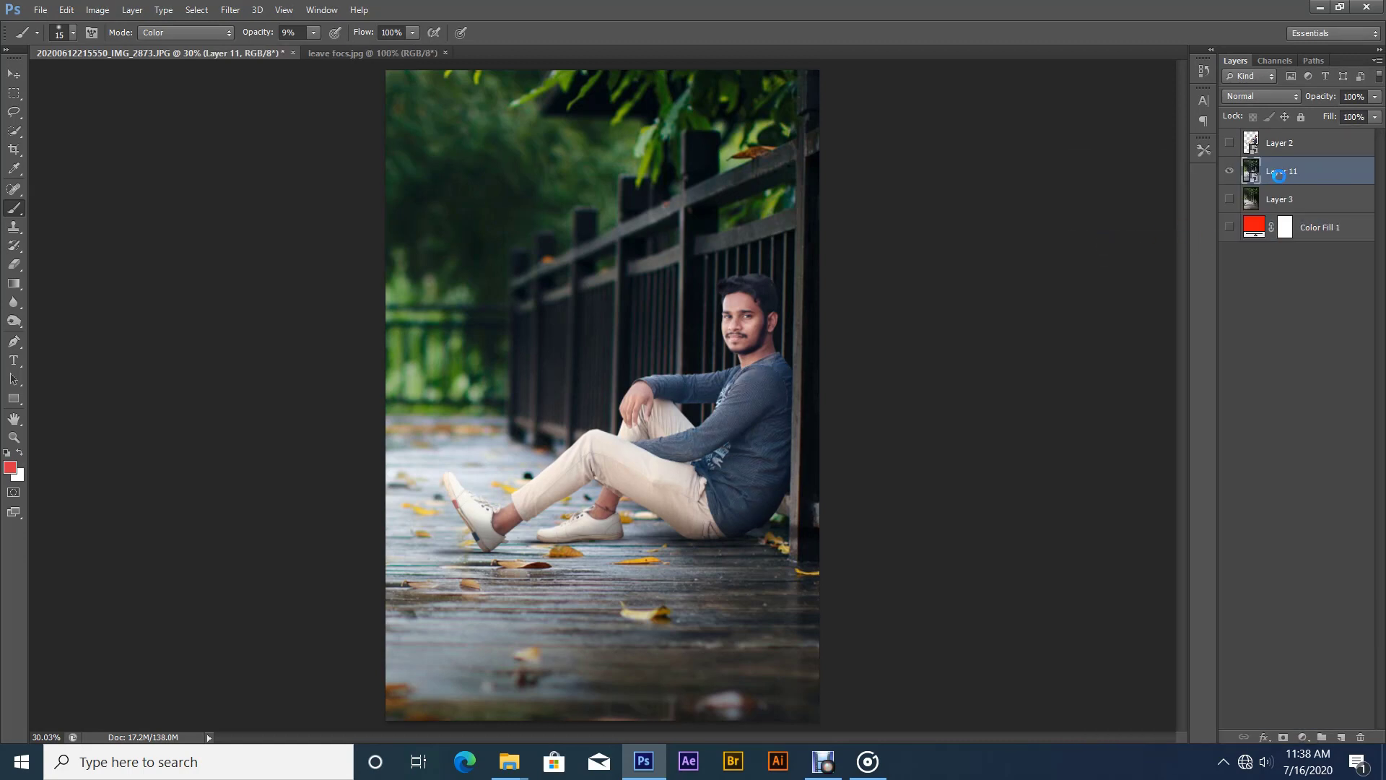
# - Duplicate Layer 11, rasterize the copy and duplicate the rasterized layer once more
pyautogui.hotkey('ctrl', 'j')
pyautogui.rightClick(1288, 170)
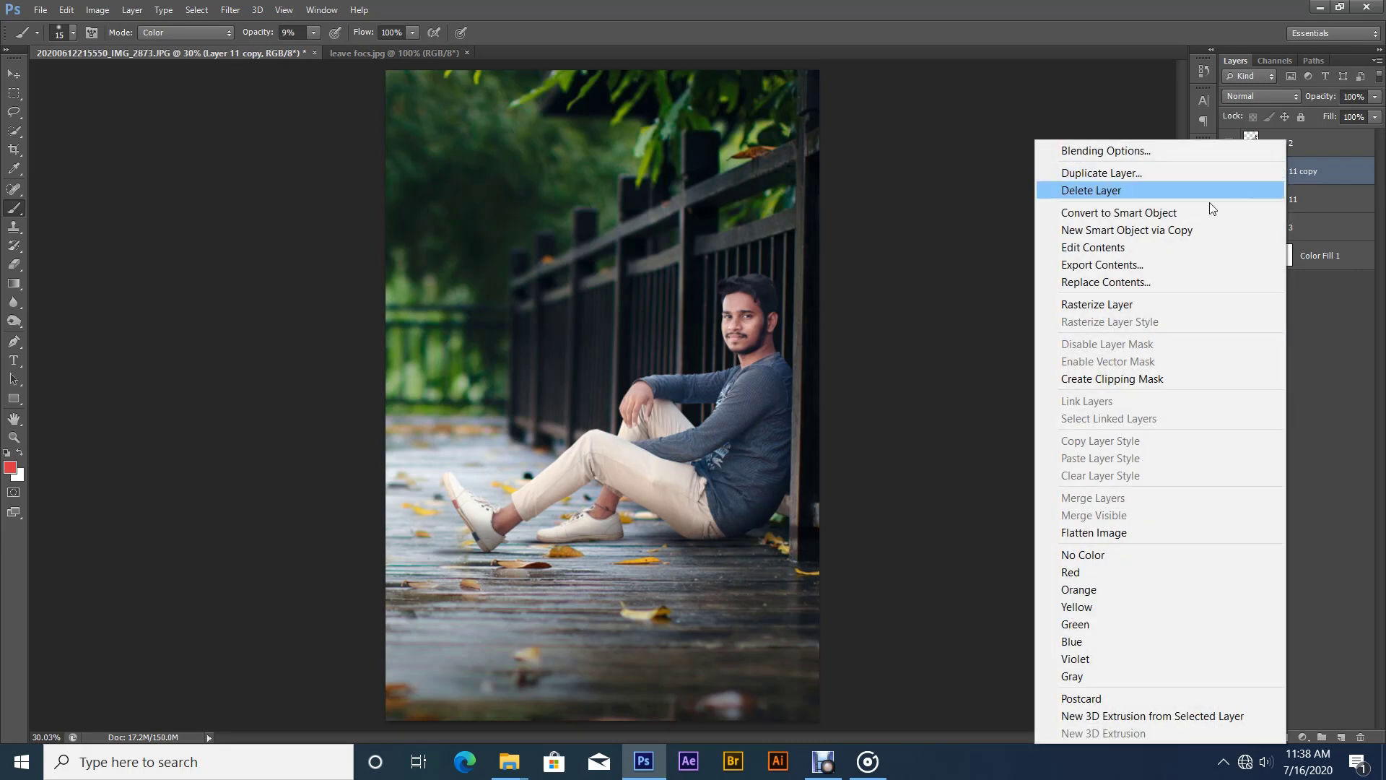
pyautogui.click(1070, 296)
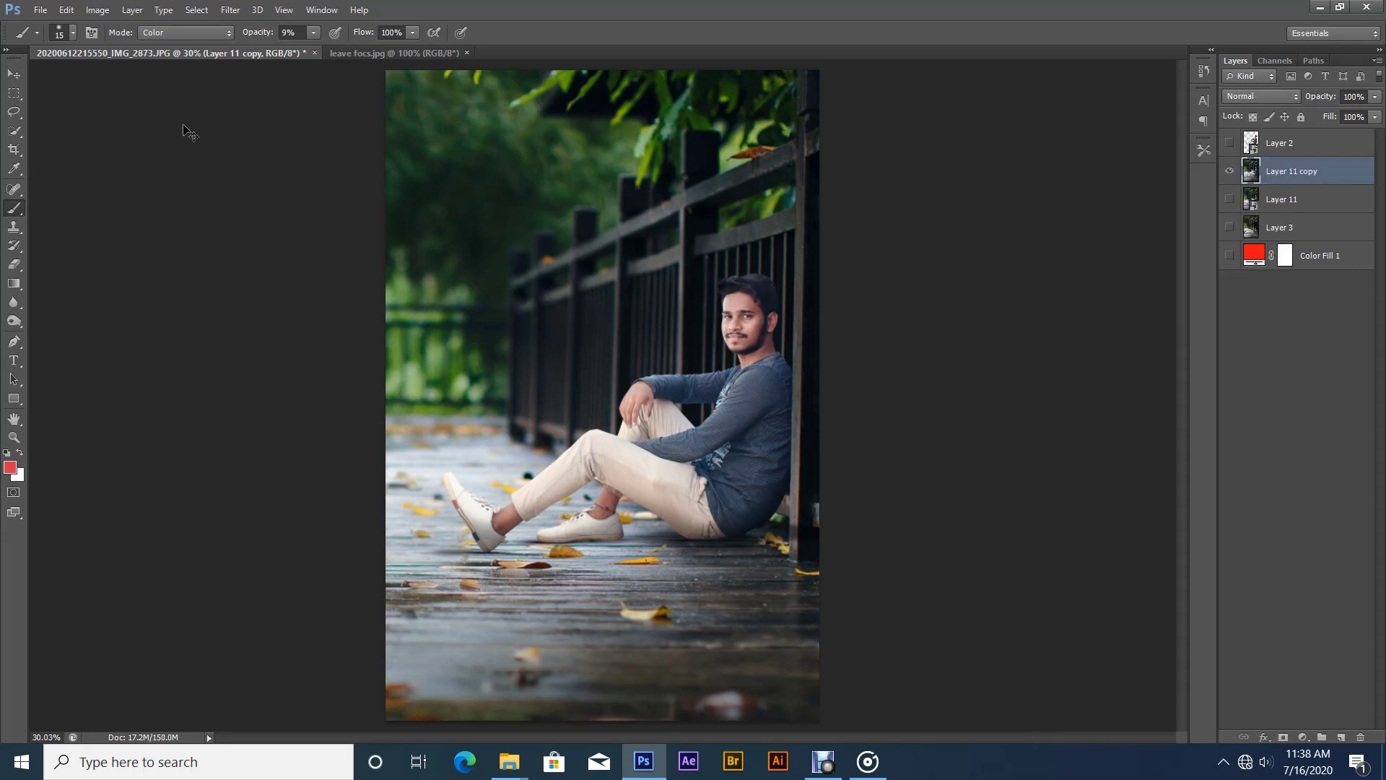
pyautogui.hotkey('ctrl', 'j')
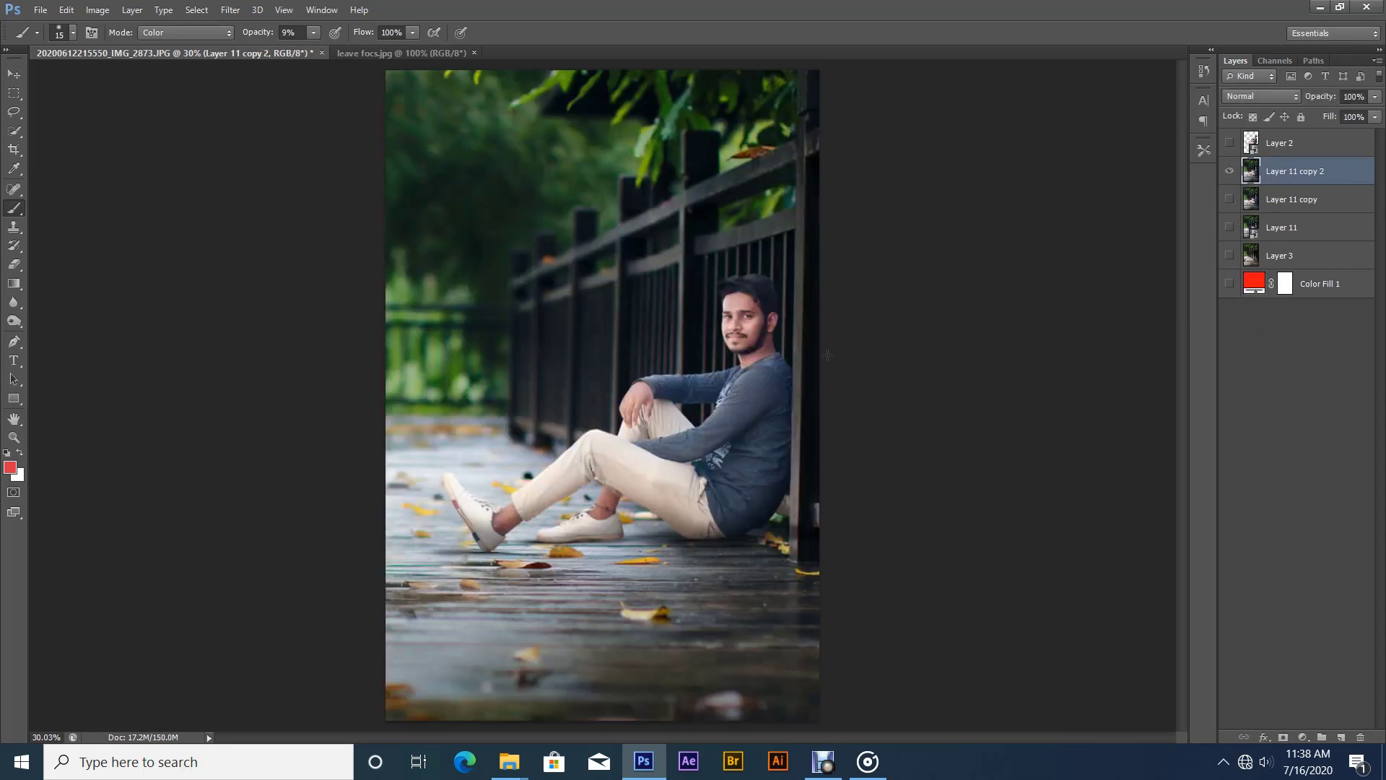
# - Add a Channel Mixer adjustment above Layer 11 copy 2, adjust the Red output, and set the Green output to Green +98% and Blue +3%
pyautogui.click(1303, 737)
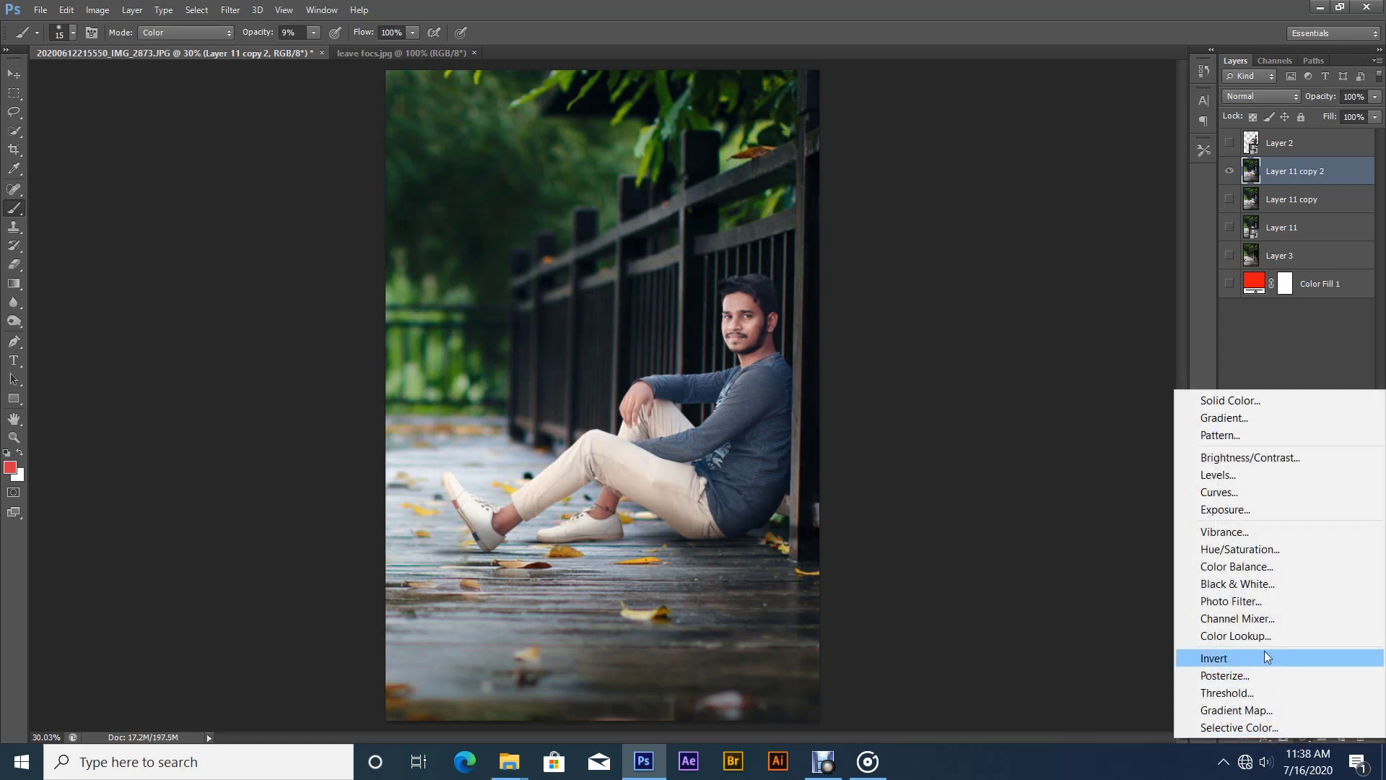
pyautogui.click(1245, 616)
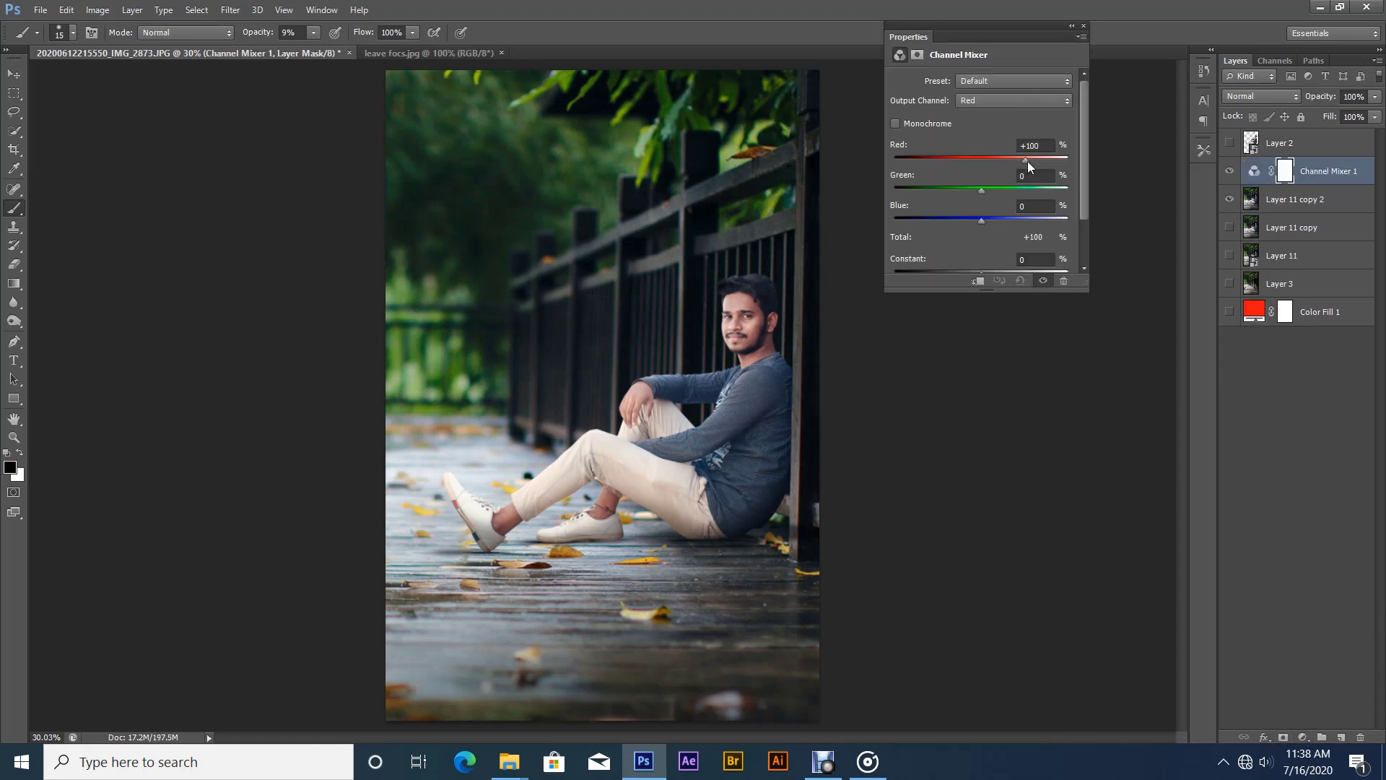
pyautogui.moveTo(1028, 162); pyautogui.dragTo(980, 220)
pyautogui.click(961, 102)
pyautogui.click(986, 126)
pyautogui.click(1022, 188)
pyautogui.moveTo(981, 223); pyautogui.dragTo(981, 221)
pyautogui.hotkey('ctrl', '-')
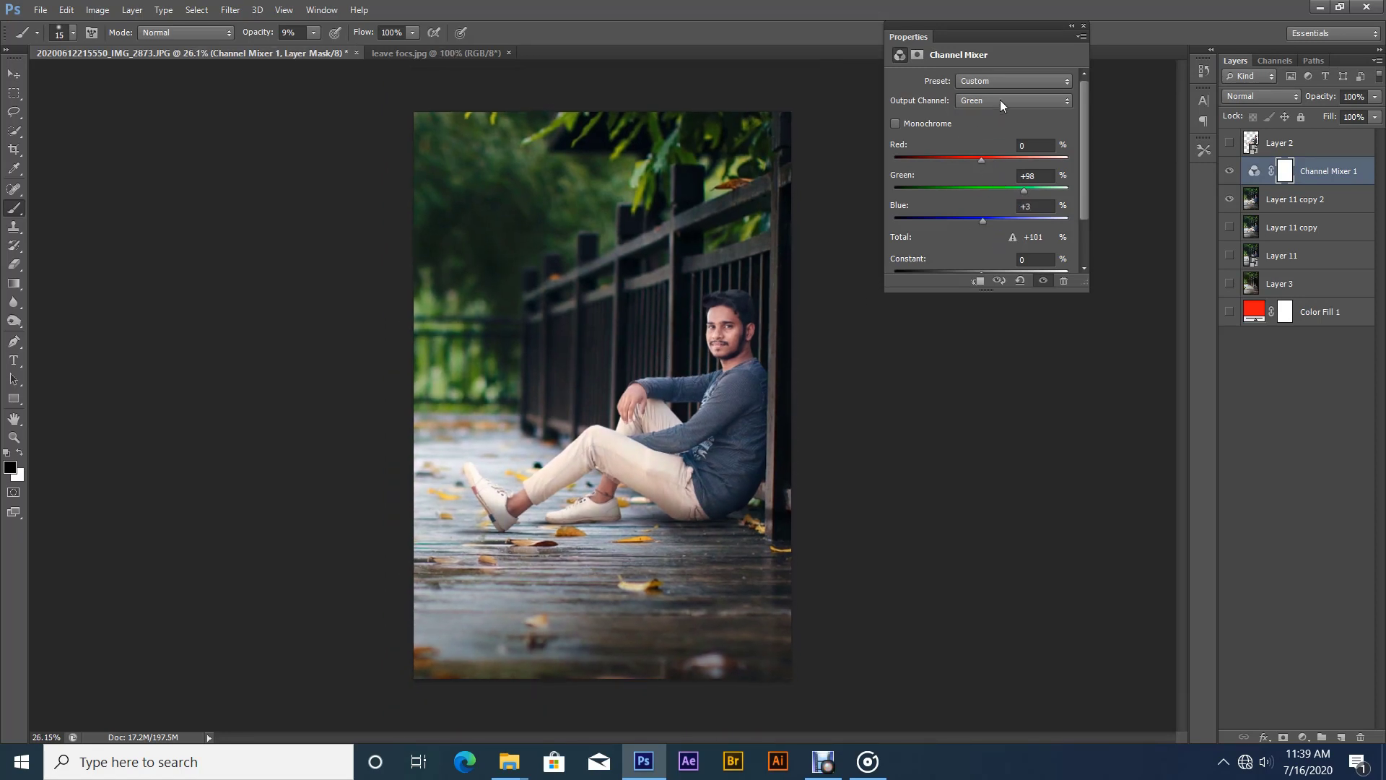
# - Set the Channel Mixer's Blue output channel to Red -3%, Green -2% and Blue +104%
pyautogui.click(999, 100)
pyautogui.click(977, 146)
pyautogui.moveTo(1025, 220); pyautogui.dragTo(978, 193)
pyautogui.moveTo(983, 159); pyautogui.dragTo(981, 160)
pyautogui.moveTo(711, 395)
pyautogui.keyDown('ctrl'); pyautogui.mouseDown()
pyautogui.moveTo(730, 389)
pyautogui.moveTo(720, 406)
pyautogui.mouseUp(); pyautogui.keyUp('ctrl')
pyautogui.keyDown('ctrl'); pyautogui.rightClick(731, 389); pyautogui.keyUp('ctrl')
pyautogui.click(748, 404)
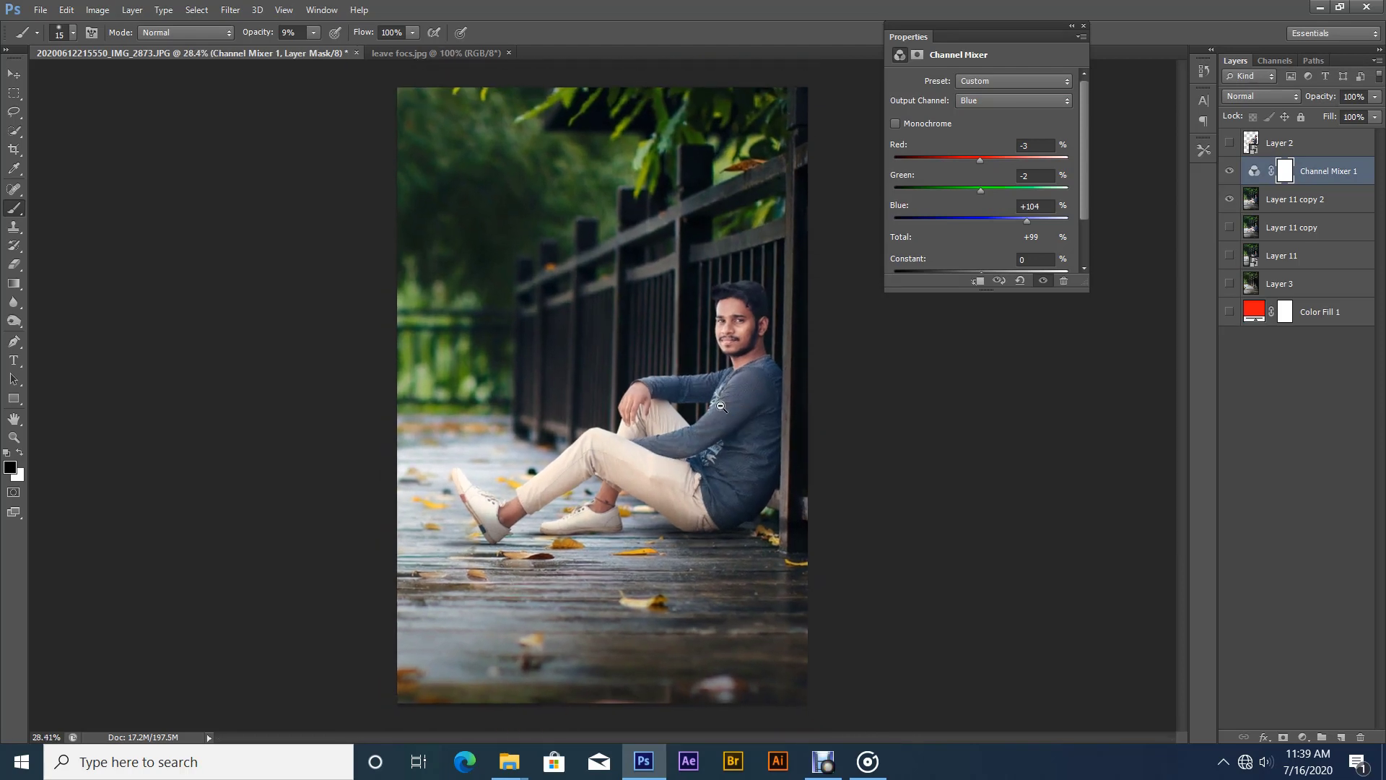
# - Merge the Channel Mixer adjustment with Layer 11 copy 2, duplicate the merged layer and hide the original
pyautogui.keyDown('shift'); pyautogui.click(1264, 197); pyautogui.keyUp('shift')
pyautogui.rightClick(1292, 199)
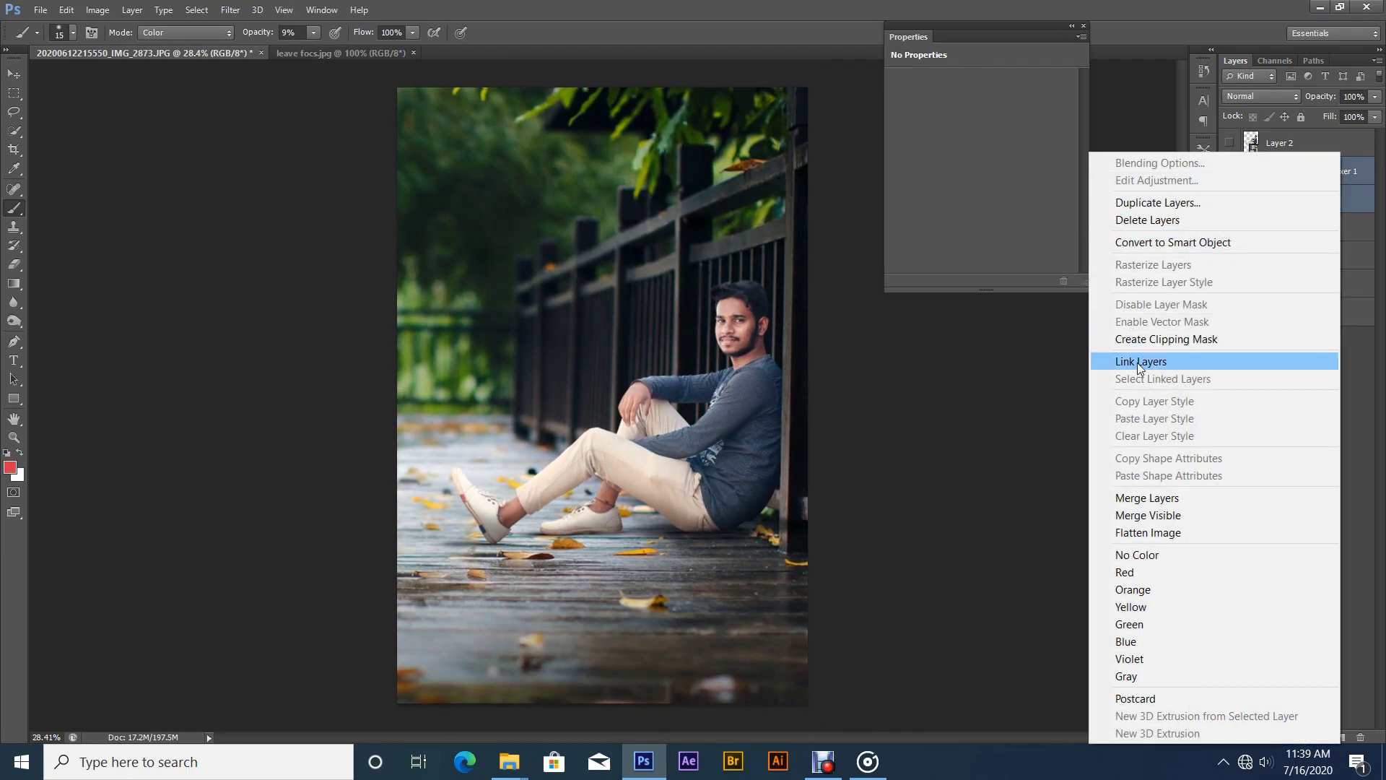
pyautogui.click(1138, 497)
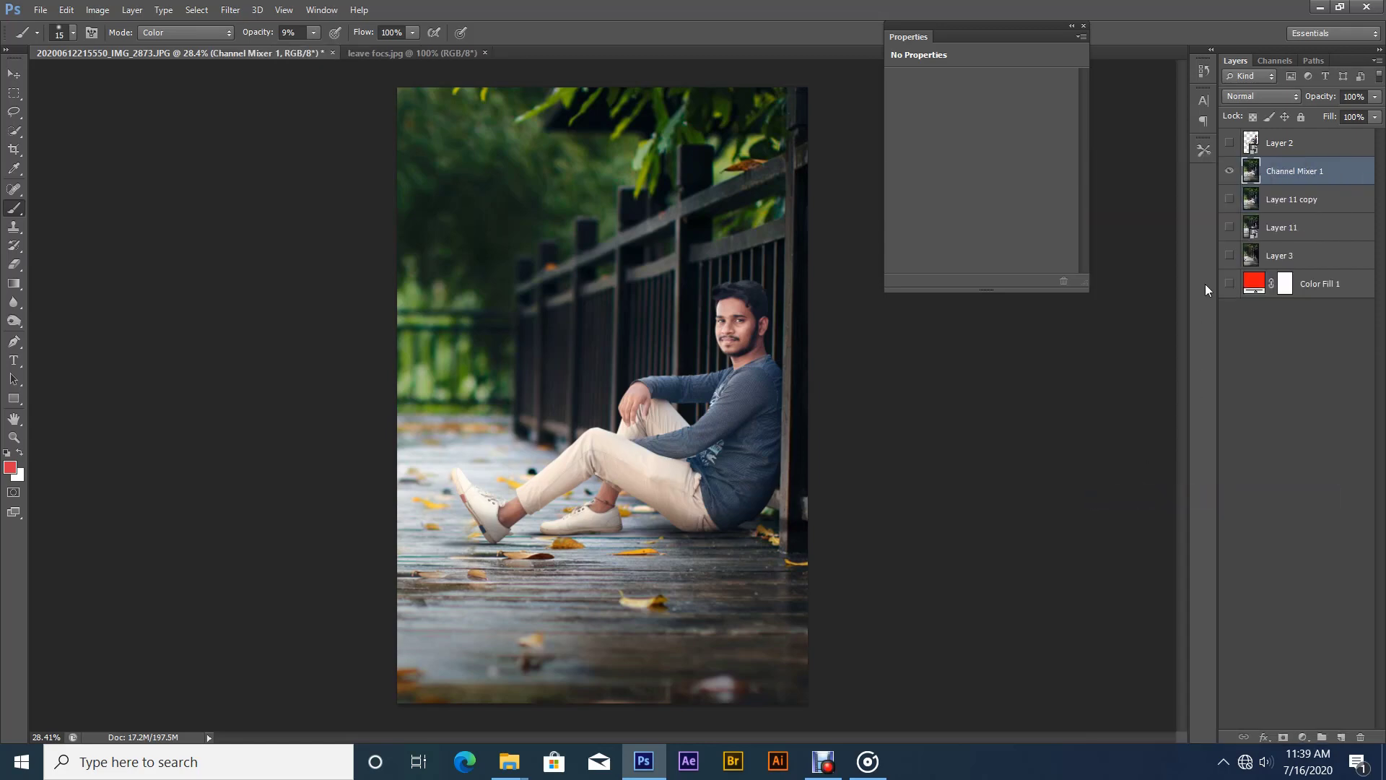
pyautogui.hotkey('ctrl', 'j')
pyautogui.click(1230, 200)
# - Load the mk smudge brush preset, set its strength to 7% and smooth the skin on the man's forehead
pyautogui.moveTo(691, 346); pyautogui.dragTo(677, 387)
pyautogui.click(1207, 149)
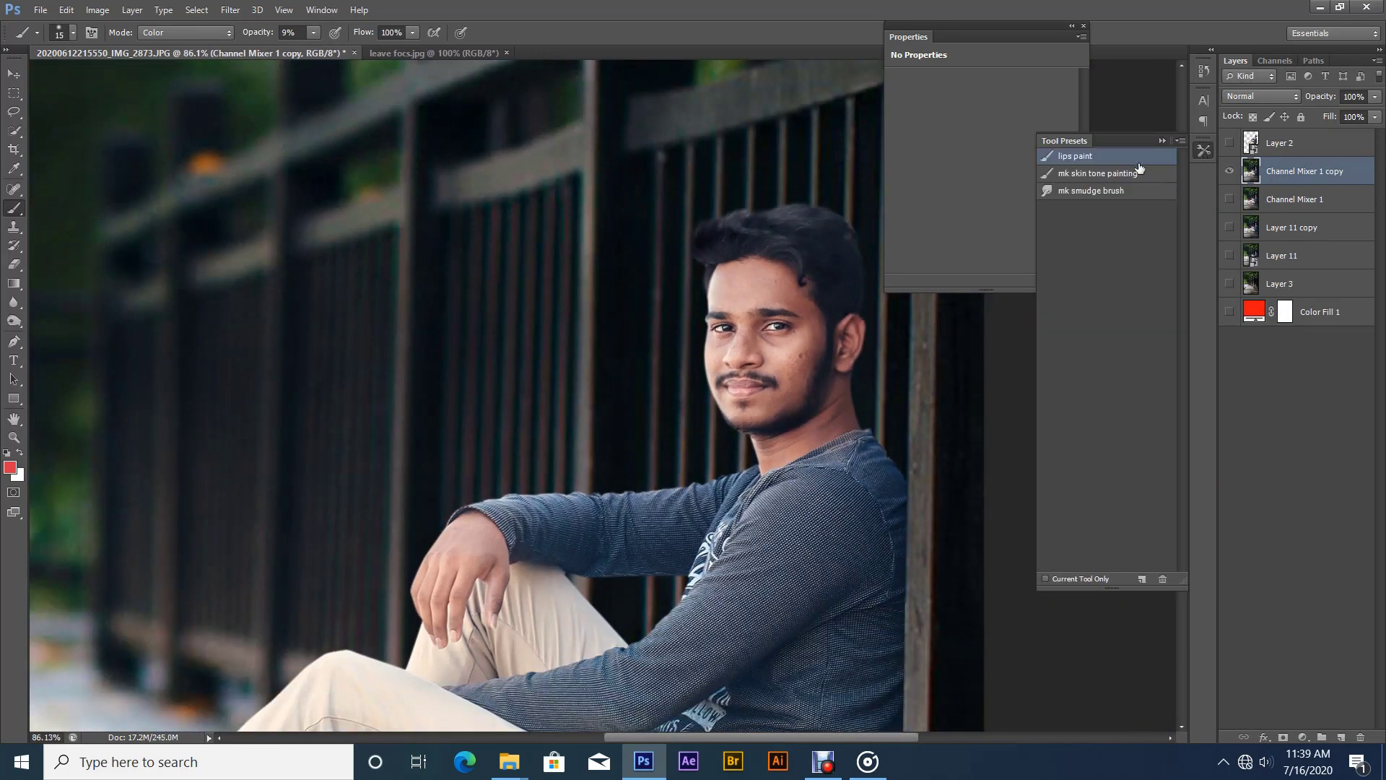
pyautogui.click(1086, 192)
pyautogui.moveTo(728, 332); pyautogui.dragTo(794, 333)
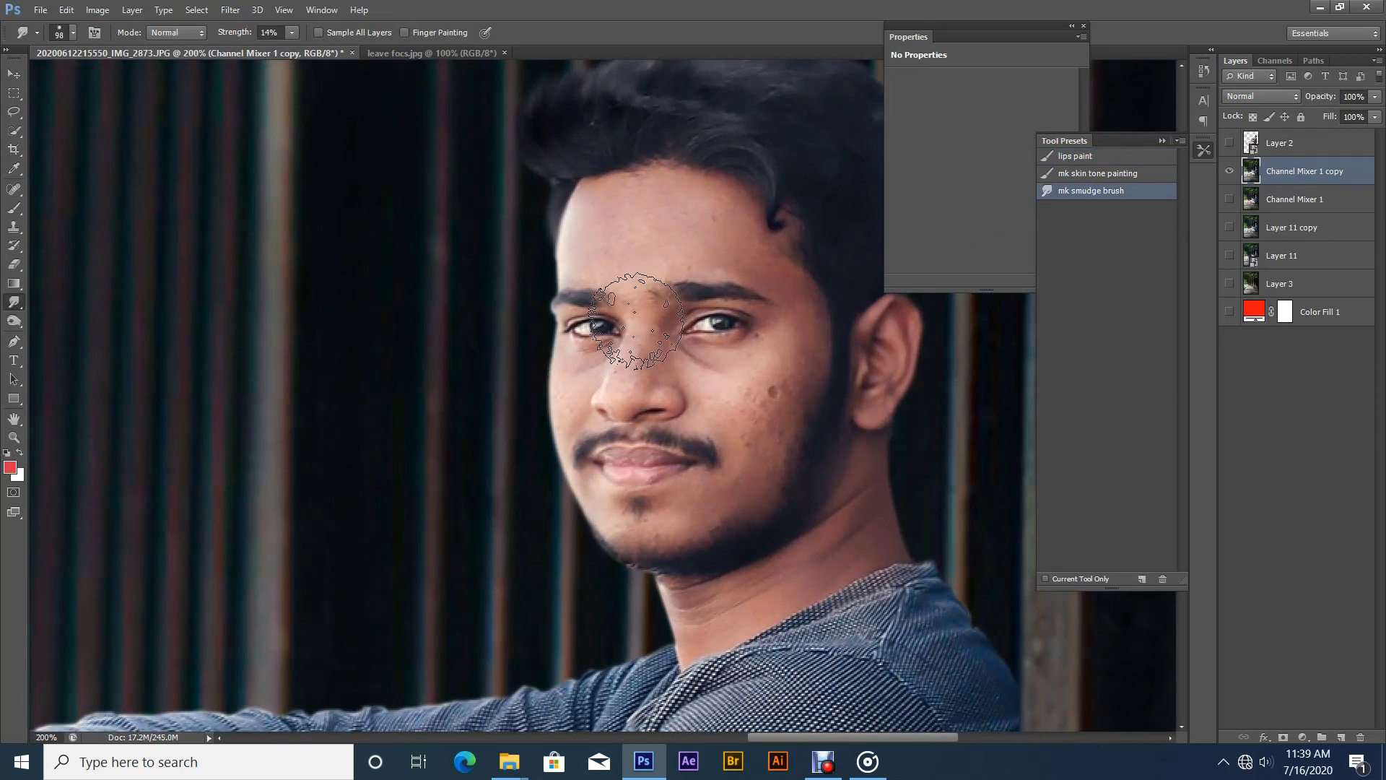
pyautogui.moveTo(693, 237); pyautogui.dragTo(595, 285)
pyautogui.click(288, 48)
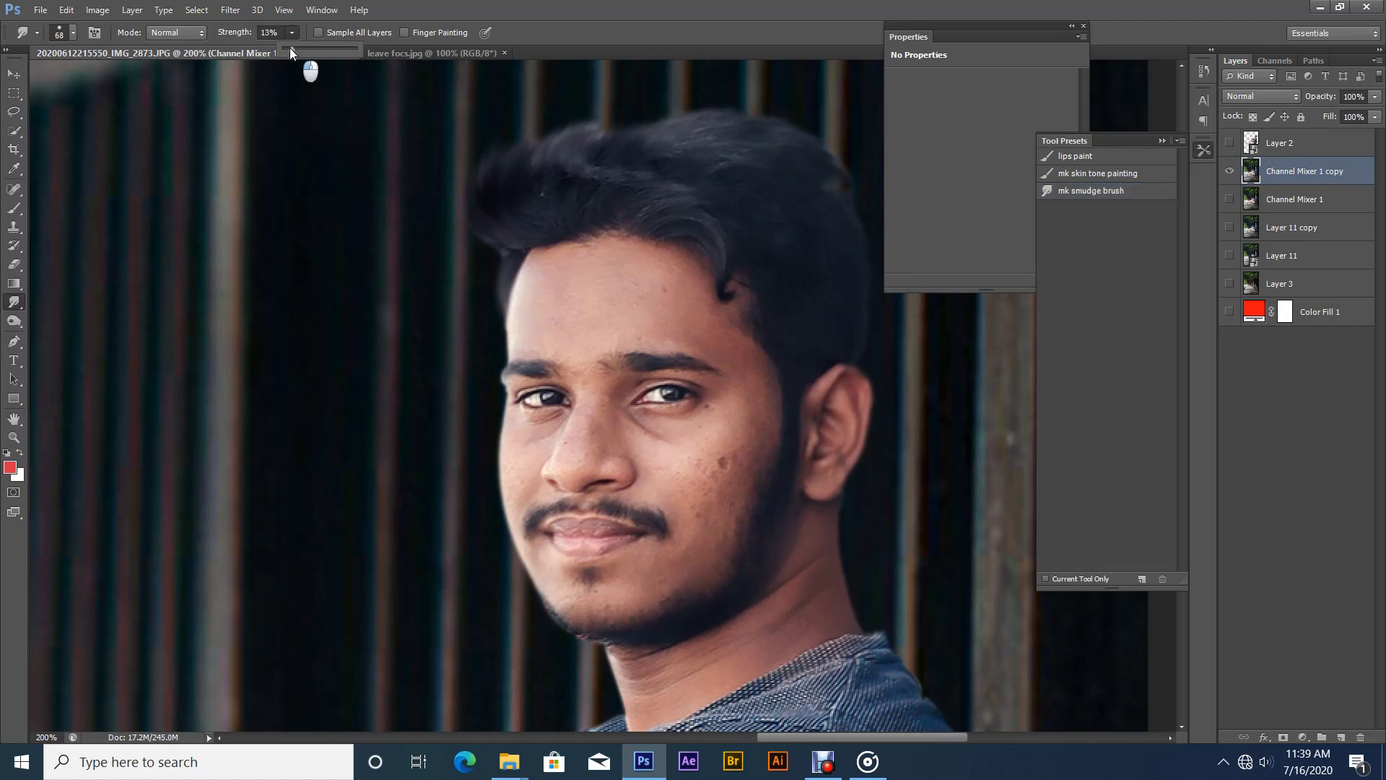
pyautogui.moveTo(647, 354); pyautogui.dragTo(668, 347)
pyautogui.moveTo(626, 282)
pyautogui.mouseDown()
pyautogui.moveTo(602, 348)
pyautogui.moveTo(650, 313)
pyautogui.moveTo(470, 325)
pyautogui.moveTo(480, 387)
pyautogui.moveTo(504, 300)
pyautogui.moveTo(520, 396)
pyautogui.moveTo(626, 341)
pyautogui.moveTo(664, 340)
pyautogui.moveTo(640, 325)
pyautogui.moveTo(544, 322)
pyautogui.moveTo(618, 294)
pyautogui.moveTo(659, 333)
pyautogui.mouseUp()
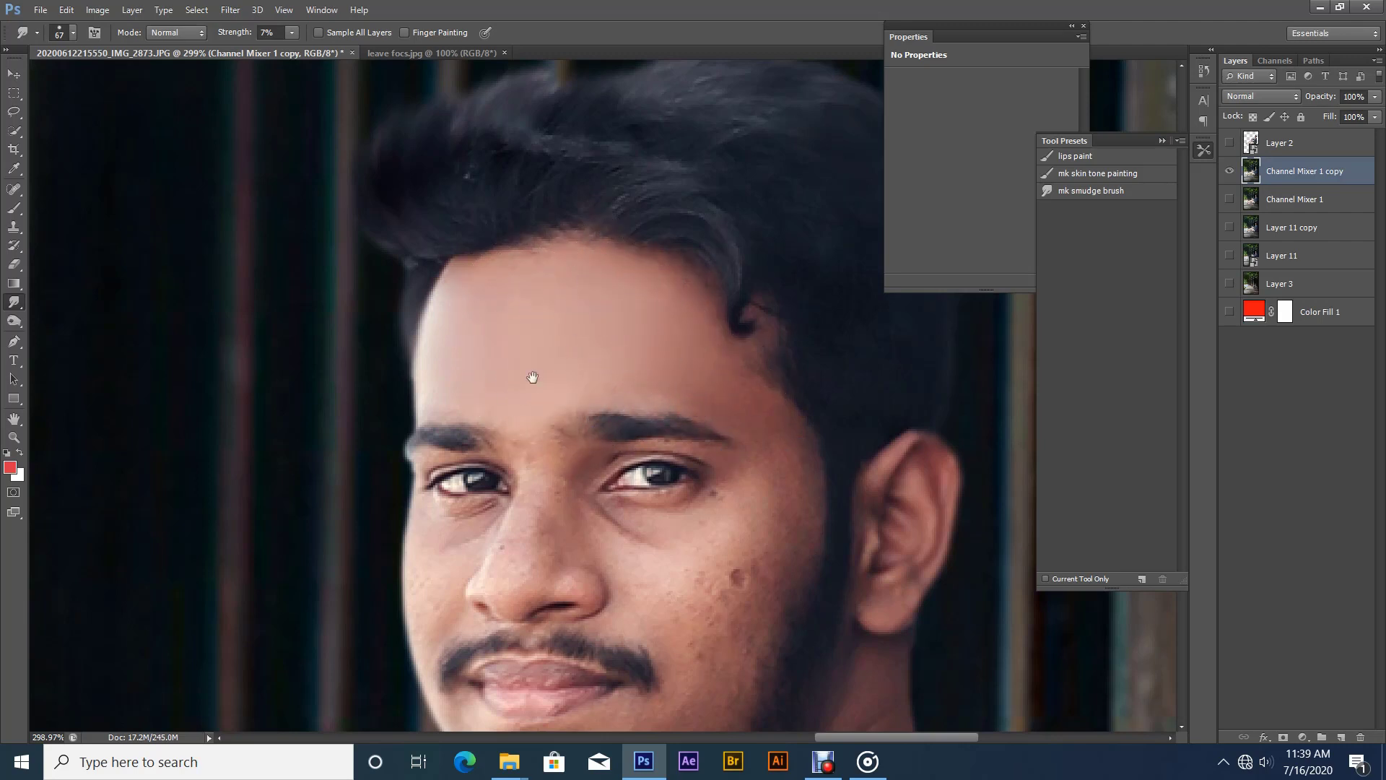
# - Smudge away the blemishes on the man's cheek between the eye, mouth and sideburn with a slightly smaller brush
pyautogui.moveTo(530, 377); pyautogui.dragTo(486, 225)
pyautogui.press('[')
pyautogui.moveTo(700, 437)
pyautogui.mouseDown()
pyautogui.moveTo(640, 461)
pyautogui.moveTo(675, 434)
pyautogui.moveTo(690, 394)
pyautogui.moveTo(661, 473)
pyautogui.moveTo(639, 420)
pyautogui.moveTo(569, 373)
pyautogui.moveTo(631, 408)
pyautogui.moveTo(605, 449)
pyautogui.moveTo(657, 458)
pyautogui.moveTo(673, 511)
pyautogui.moveTo(659, 503)
pyautogui.moveTo(696, 387)
pyautogui.moveTo(717, 401)
pyautogui.moveTo(706, 296)
pyautogui.moveTo(737, 349)
pyautogui.moveTo(700, 239)
pyautogui.moveTo(752, 310)
pyautogui.moveTo(685, 214)
pyautogui.moveTo(769, 372)
pyautogui.moveTo(688, 439)
pyautogui.moveTo(659, 496)
pyautogui.moveTo(669, 508)
pyautogui.moveTo(694, 429)
pyautogui.moveTo(670, 425)
pyautogui.moveTo(721, 372)
pyautogui.moveTo(710, 402)
pyautogui.moveTo(722, 389)
pyautogui.moveTo(597, 400)
pyautogui.moveTo(558, 377)
pyautogui.moveTo(673, 506)
pyautogui.moveTo(660, 540)
pyautogui.moveTo(668, 523)
pyautogui.moveTo(683, 529)
pyautogui.moveTo(681, 440)
pyautogui.mouseUp()
pyautogui.keyDown('alt'); pyautogui.rightClick(639, 409); pyautogui.keyUp('alt')
pyautogui.moveTo(590, 415); pyautogui.dragTo(706, 393)
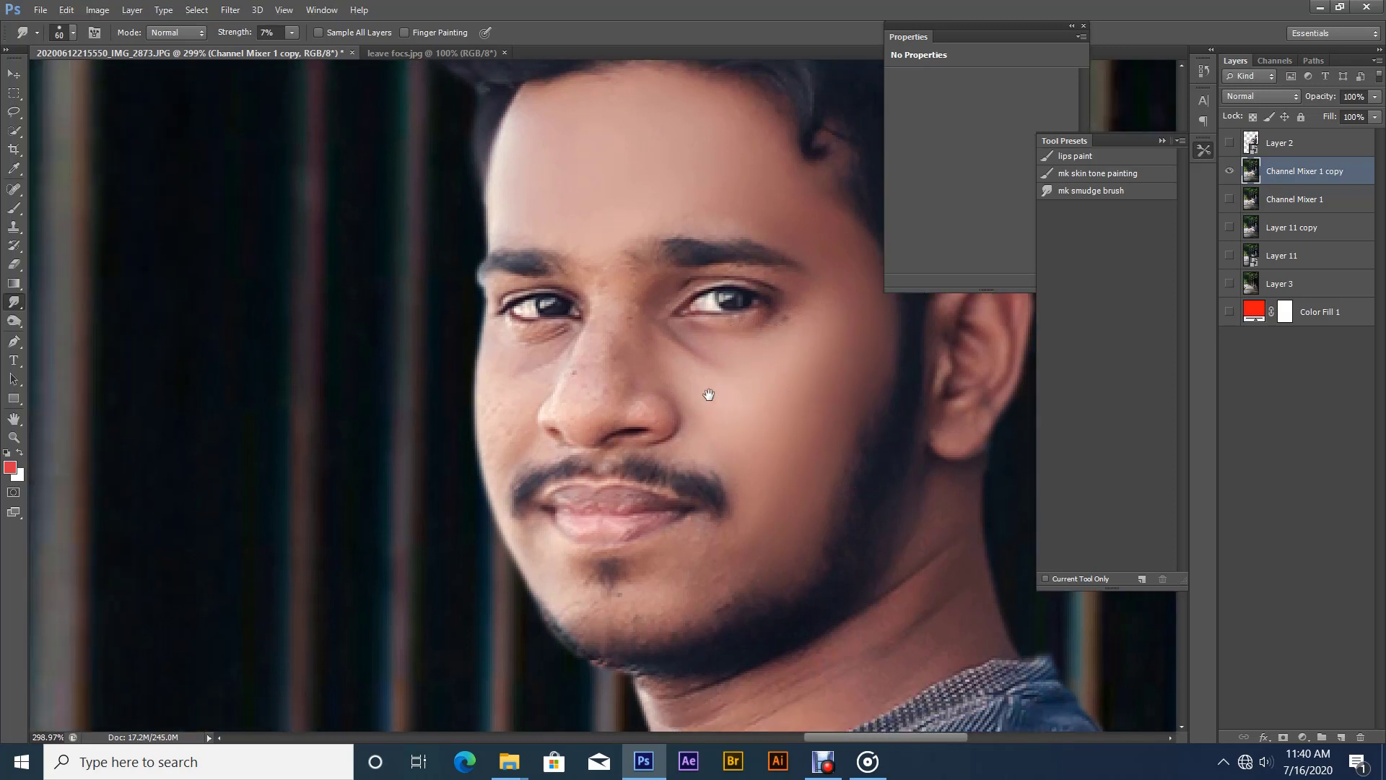
# - Smooth the nose and the skin around the eye on the ear side, reducing the smudge brush size as needed
pyautogui.keyDown('alt'); pyautogui.rightClick(700, 394); pyautogui.keyUp('alt')
pyautogui.moveTo(639, 347)
pyautogui.mouseDown()
pyautogui.moveTo(625, 358)
pyautogui.moveTo(610, 335)
pyautogui.moveTo(566, 402)
pyautogui.moveTo(636, 415)
pyautogui.moveTo(702, 402)
pyautogui.moveTo(633, 322)
pyautogui.moveTo(659, 304)
pyautogui.moveTo(757, 327)
pyautogui.mouseUp()
pyautogui.keyDown('alt'); pyautogui.rightClick(677, 330); pyautogui.keyUp('alt')
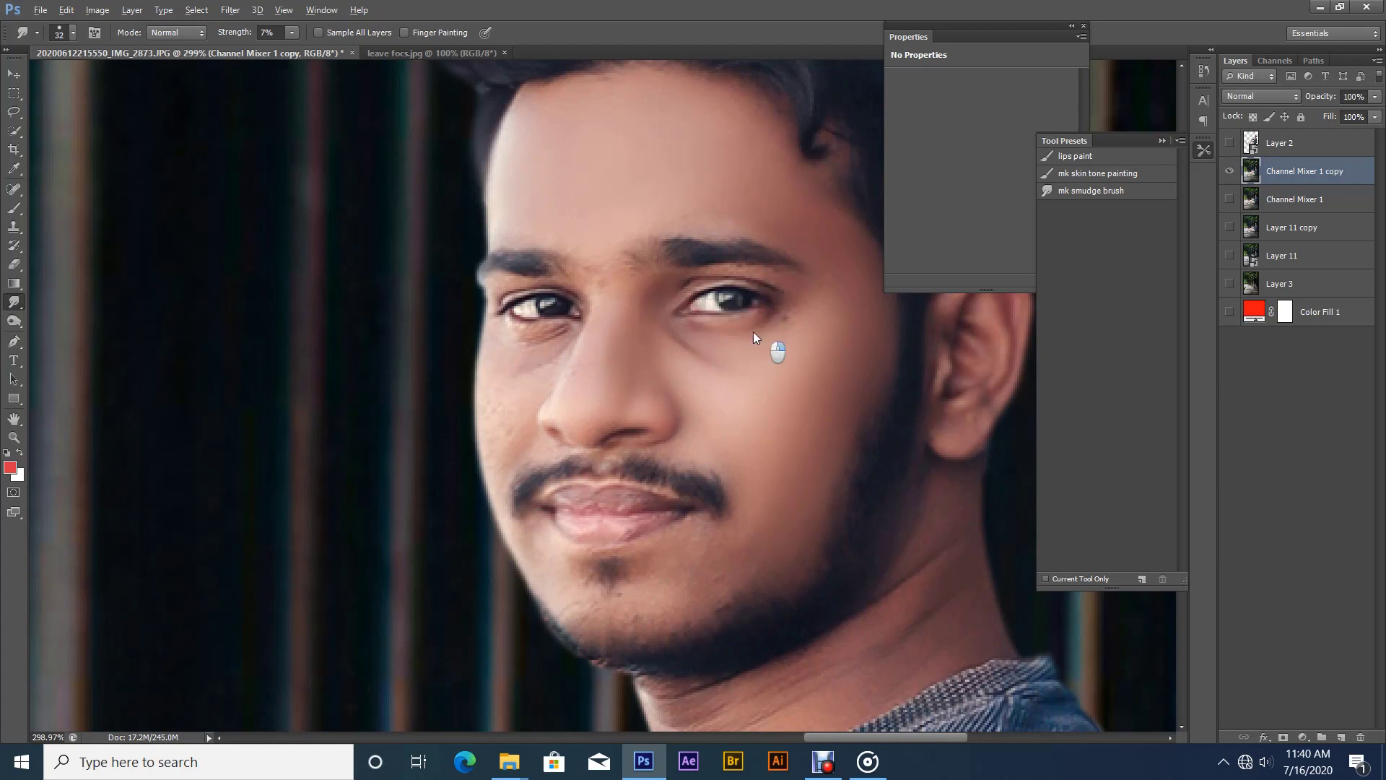
pyautogui.keyDown('alt'); pyautogui.rightClick(752, 335); pyautogui.keyUp('alt')
pyautogui.moveTo(705, 393)
pyautogui.mouseDown()
pyautogui.moveTo(755, 402)
pyautogui.moveTo(729, 394)
pyautogui.mouseUp()
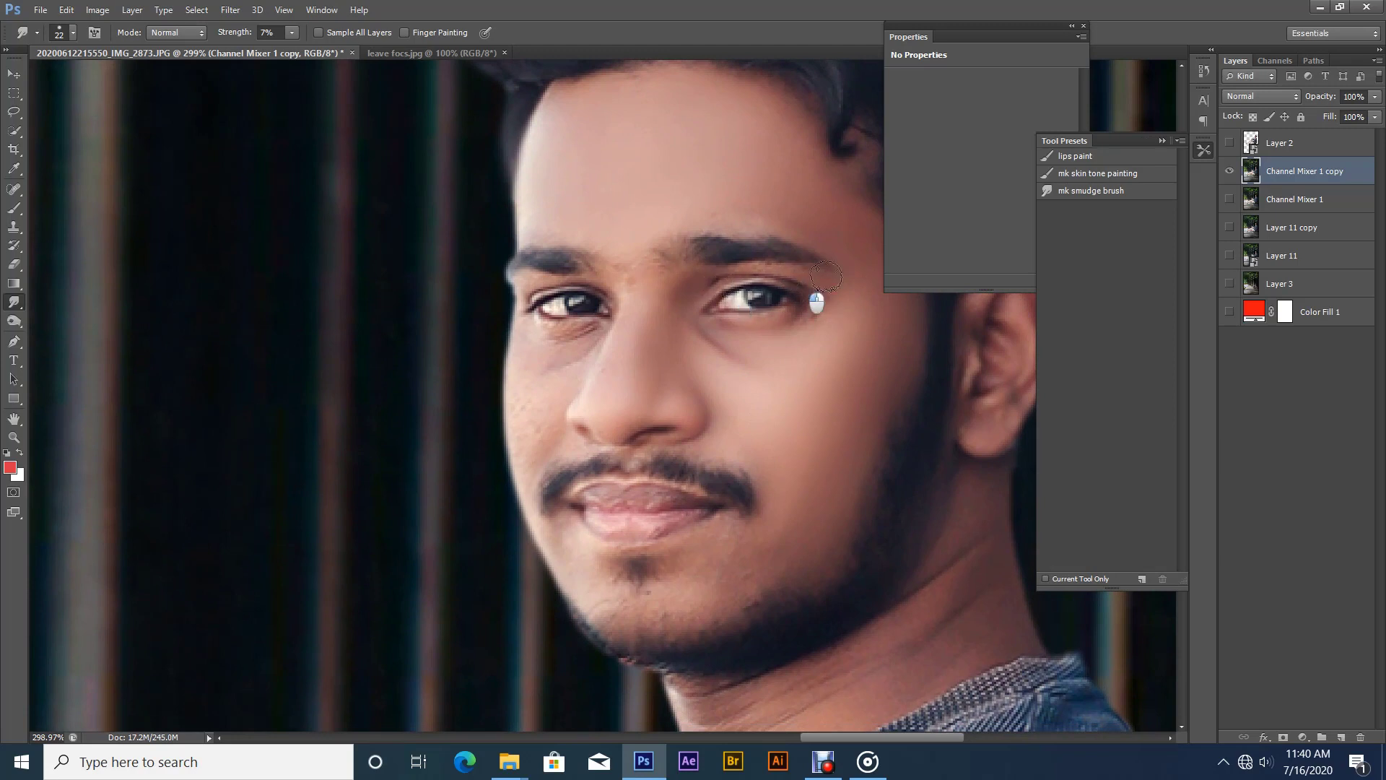
# - Smooth the eyelid and under-eye skin with a 20 px smudge brush and the far cheek with a larger one
pyautogui.keyDown('alt'); pyautogui.rightClick(729, 224); pyautogui.keyUp('alt')
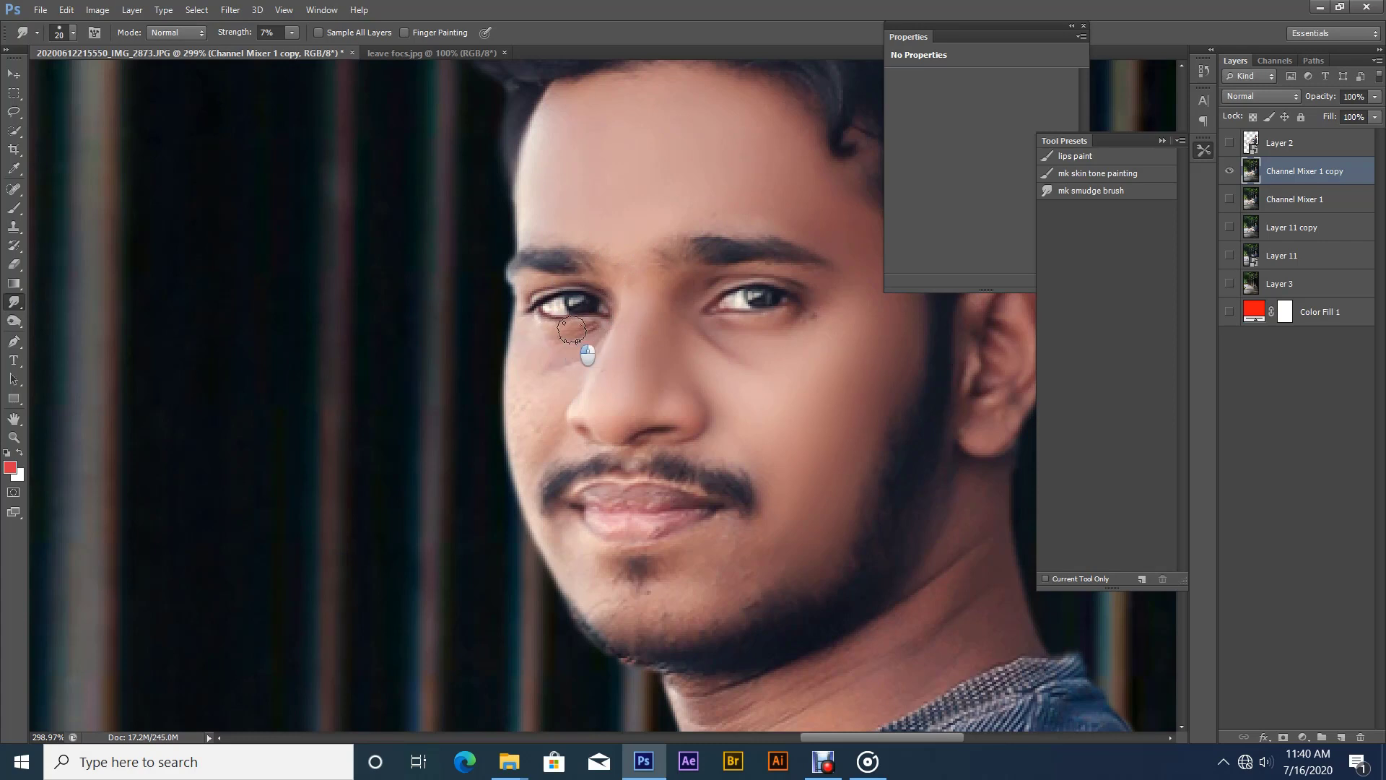
pyautogui.moveTo(598, 420); pyautogui.dragTo(638, 354)
pyautogui.keyDown('alt'); pyautogui.rightClick(621, 375); pyautogui.keyUp('alt')
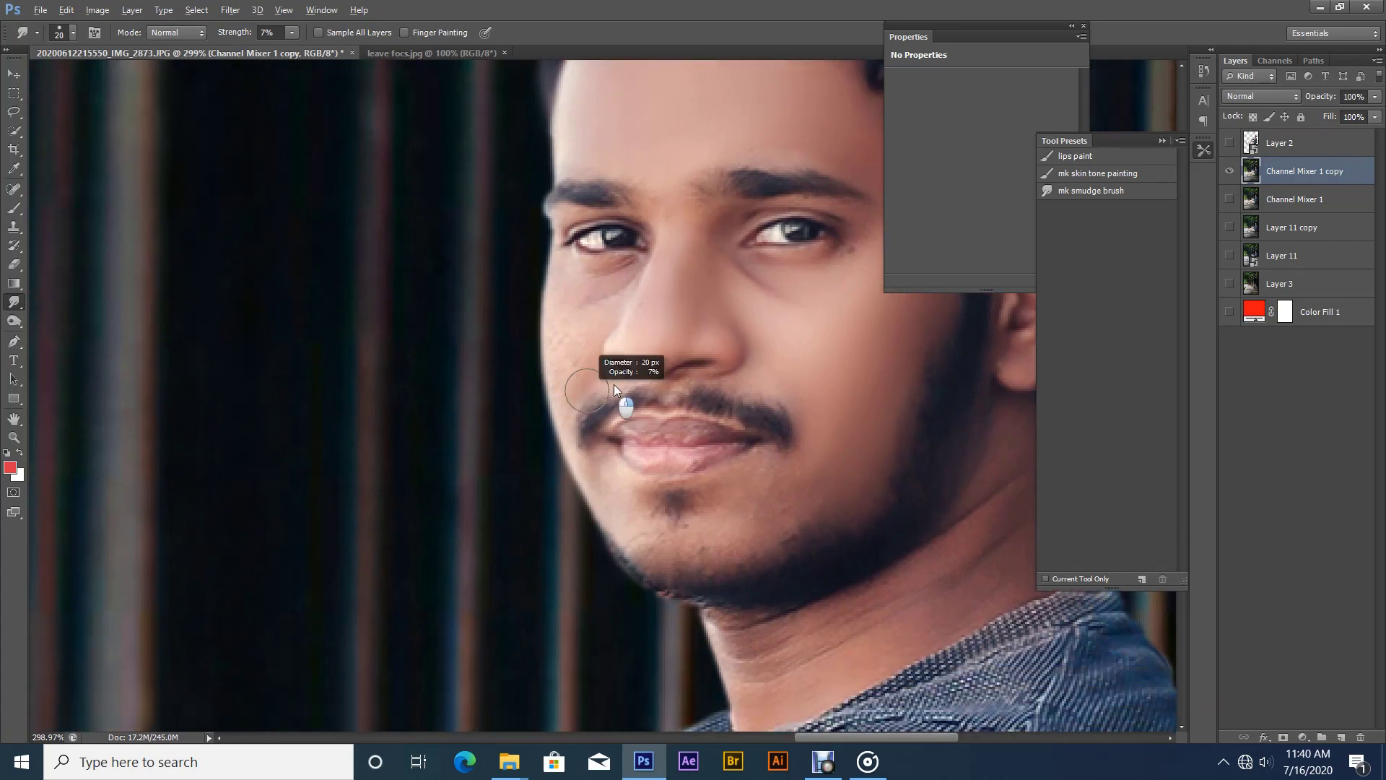
pyautogui.keyDown('alt'); pyautogui.rightClick(582, 336); pyautogui.keyUp('alt')
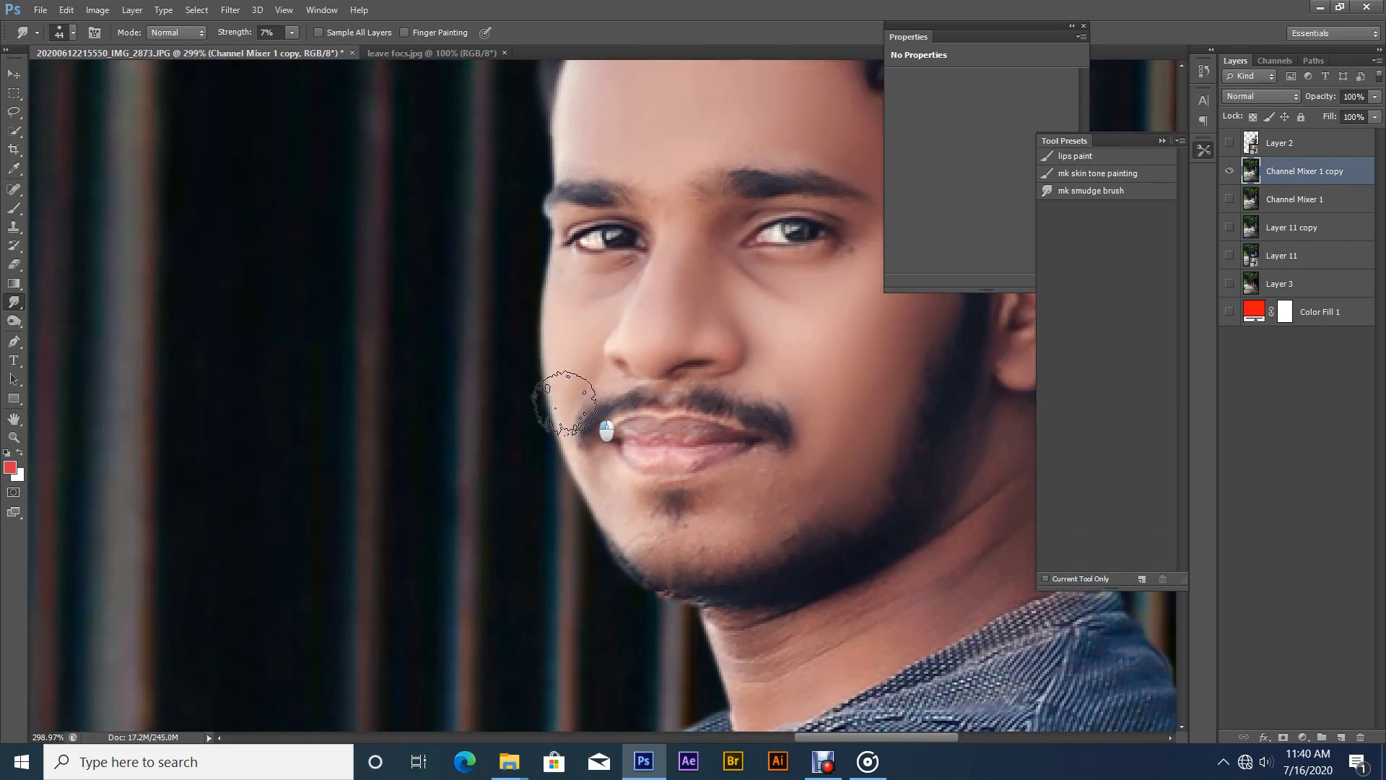
pyautogui.moveTo(606, 437); pyautogui.dragTo(611, 347)
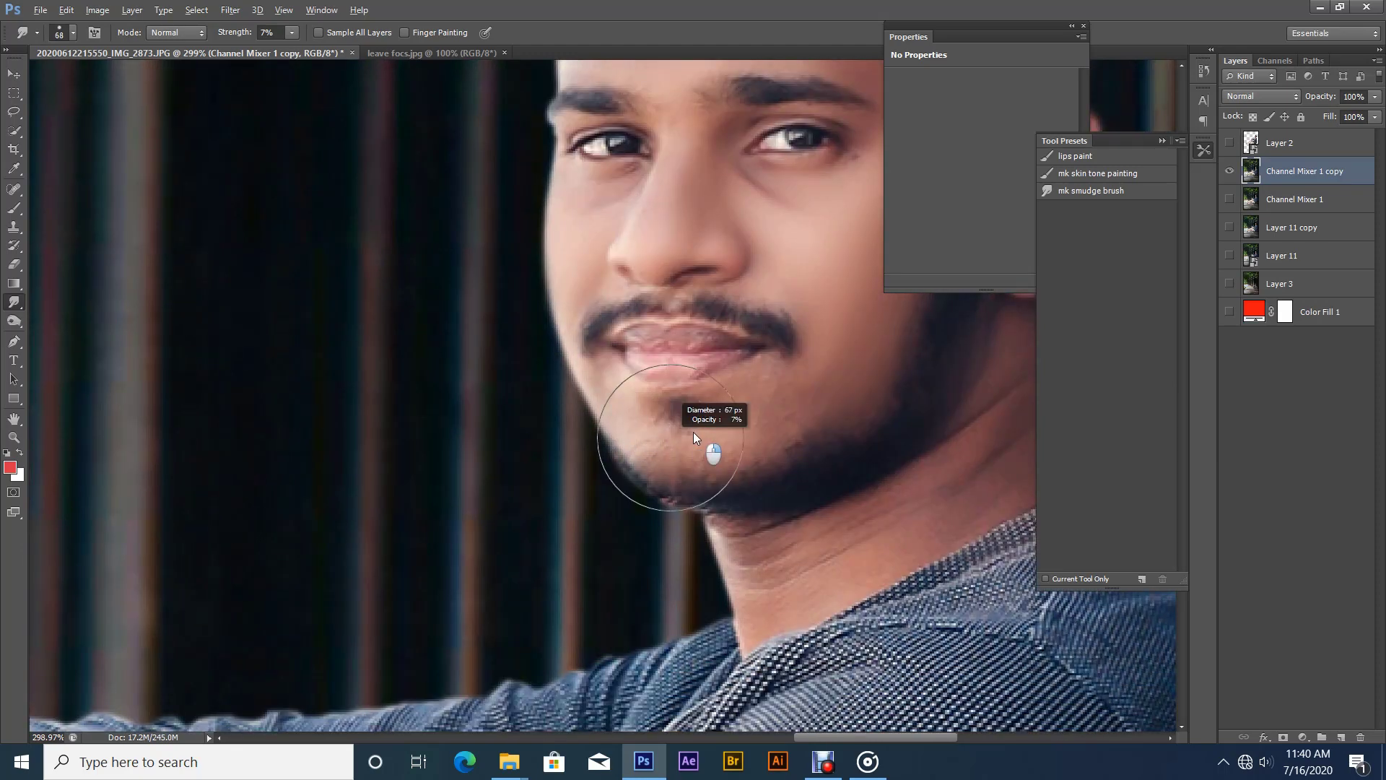
# - Smudge the skin on the chin, around the mouth and along the jaw until it is even
pyautogui.moveTo(722, 415)
pyautogui.mouseDown()
pyautogui.moveTo(789, 387)
pyautogui.moveTo(832, 390)
pyautogui.moveTo(832, 376)
pyautogui.mouseUp()
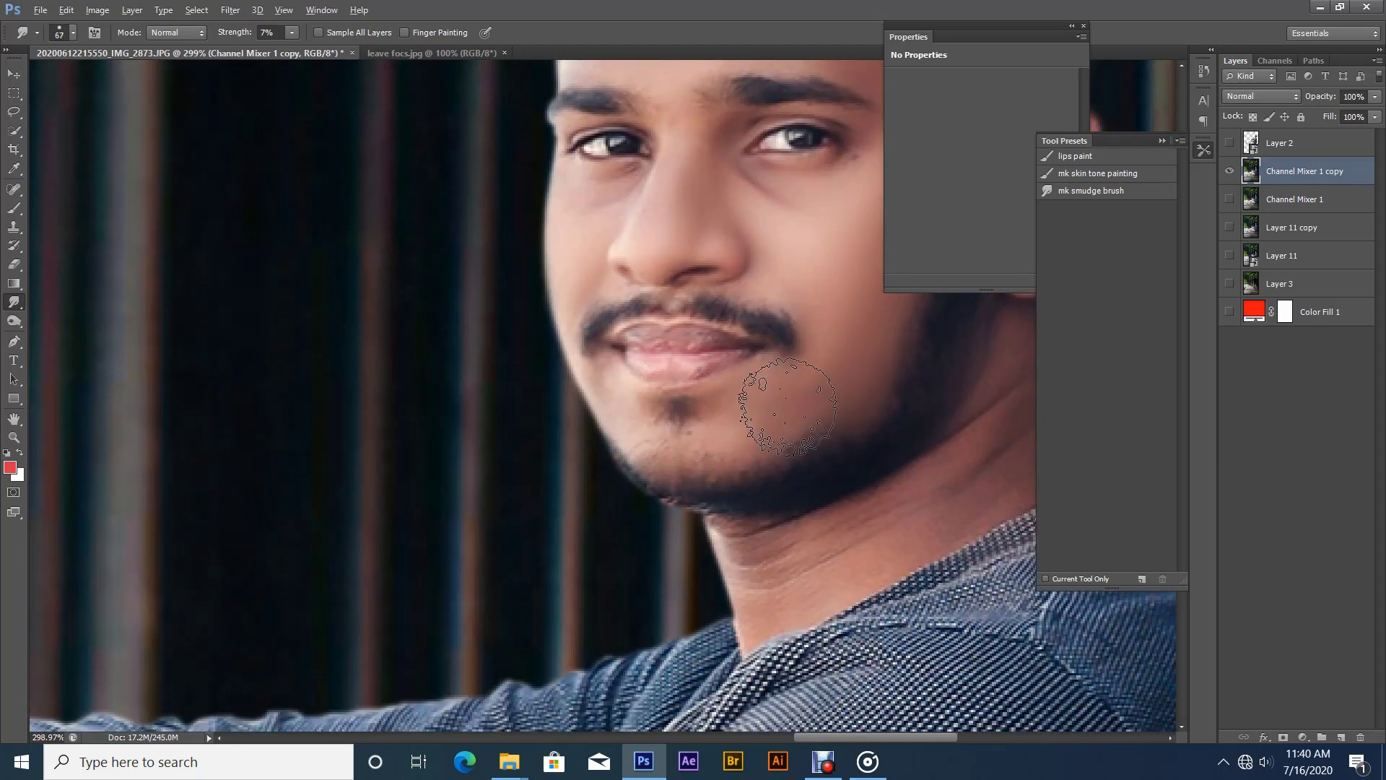
pyautogui.keyDown('alt'); pyautogui.rightClick(788, 408); pyautogui.keyUp('alt')
pyautogui.moveTo(726, 426); pyautogui.dragTo(712, 446)
pyautogui.moveTo(605, 395)
pyautogui.mouseDown()
pyautogui.moveTo(634, 402)
pyautogui.moveTo(686, 464)
pyautogui.moveTo(715, 392)
pyautogui.mouseUp()
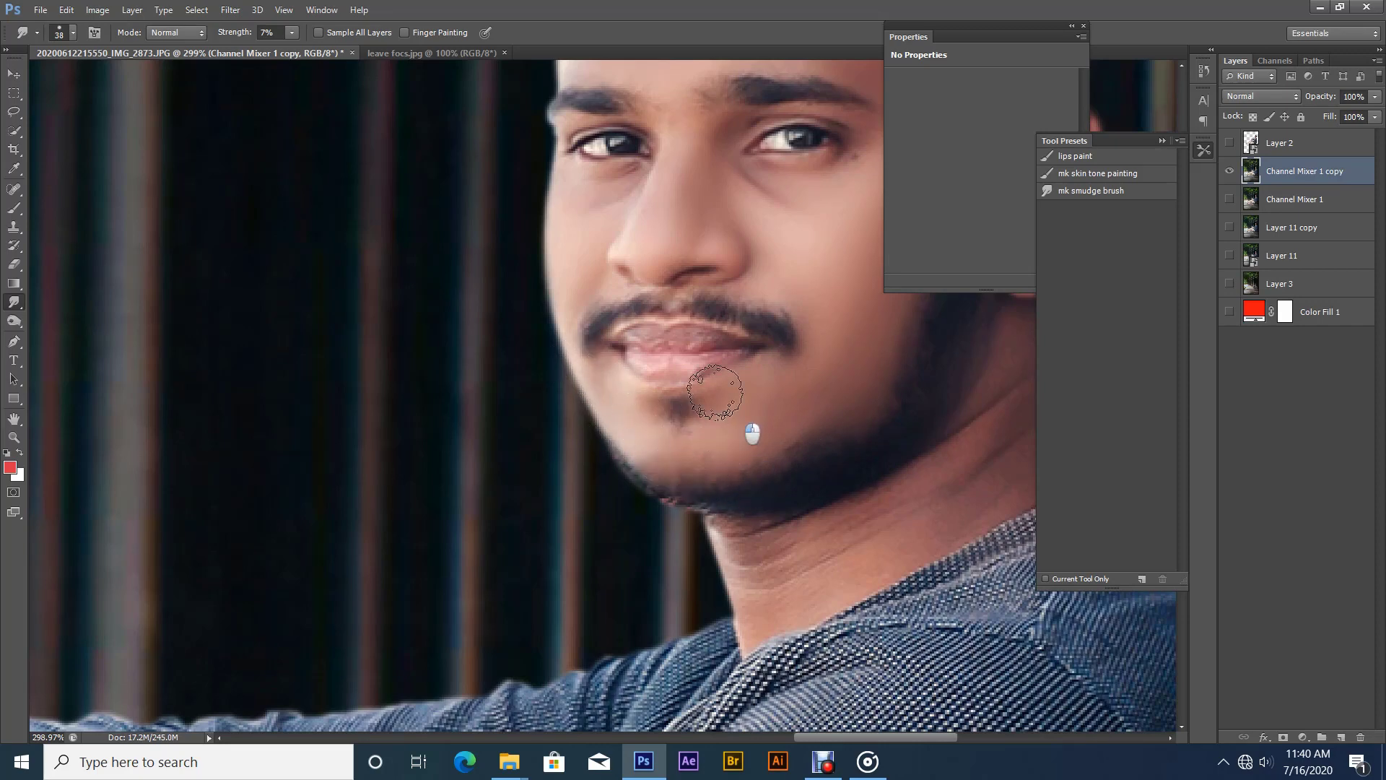
# - Smooth the skin between the eyebrows, the side of the cheek and the ear with the smudge brush
pyautogui.scroll(3, 596, 379)
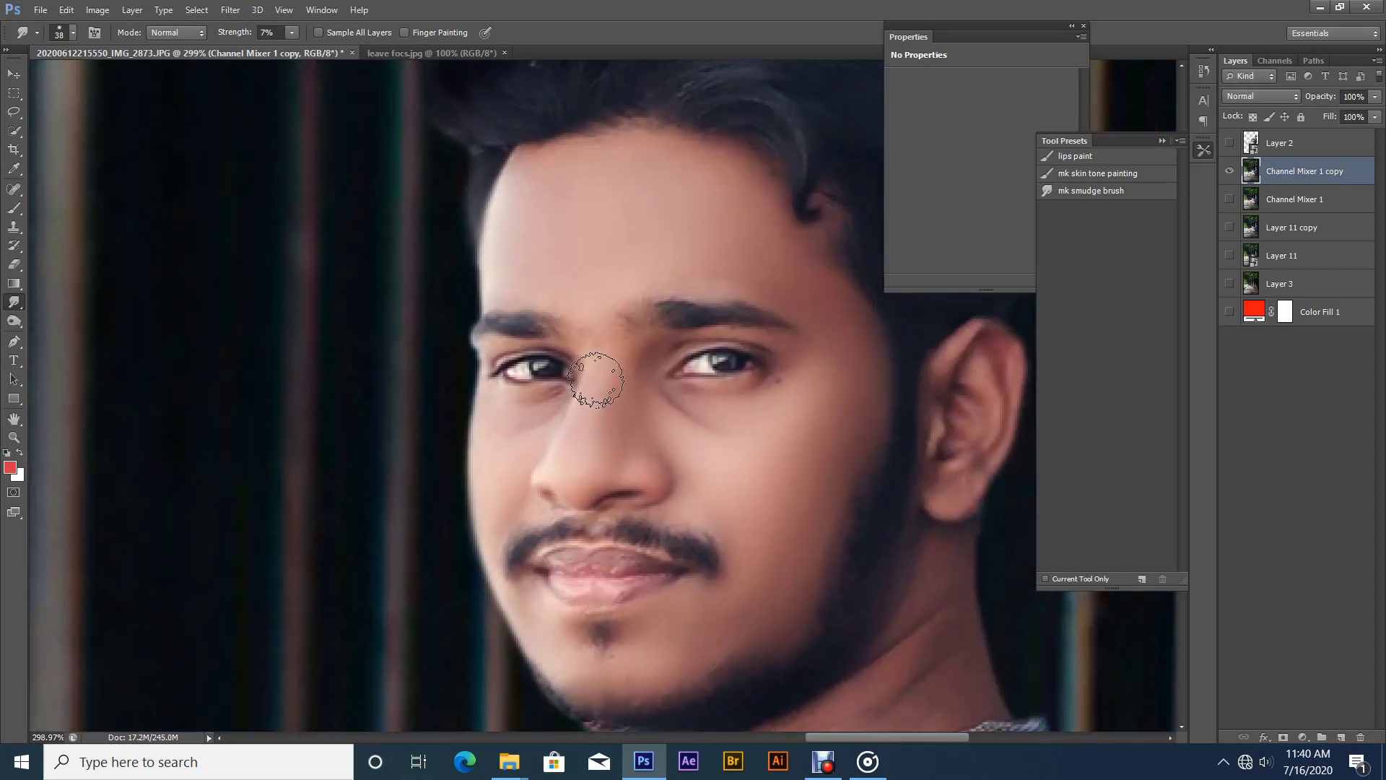
pyautogui.moveTo(586, 324)
pyautogui.mouseDown()
pyautogui.moveTo(697, 268)
pyautogui.moveTo(783, 346)
pyautogui.moveTo(657, 331)
pyautogui.moveTo(710, 213)
pyautogui.moveTo(631, 405)
pyautogui.mouseUp()
pyautogui.moveTo(704, 297); pyautogui.dragTo(726, 296)
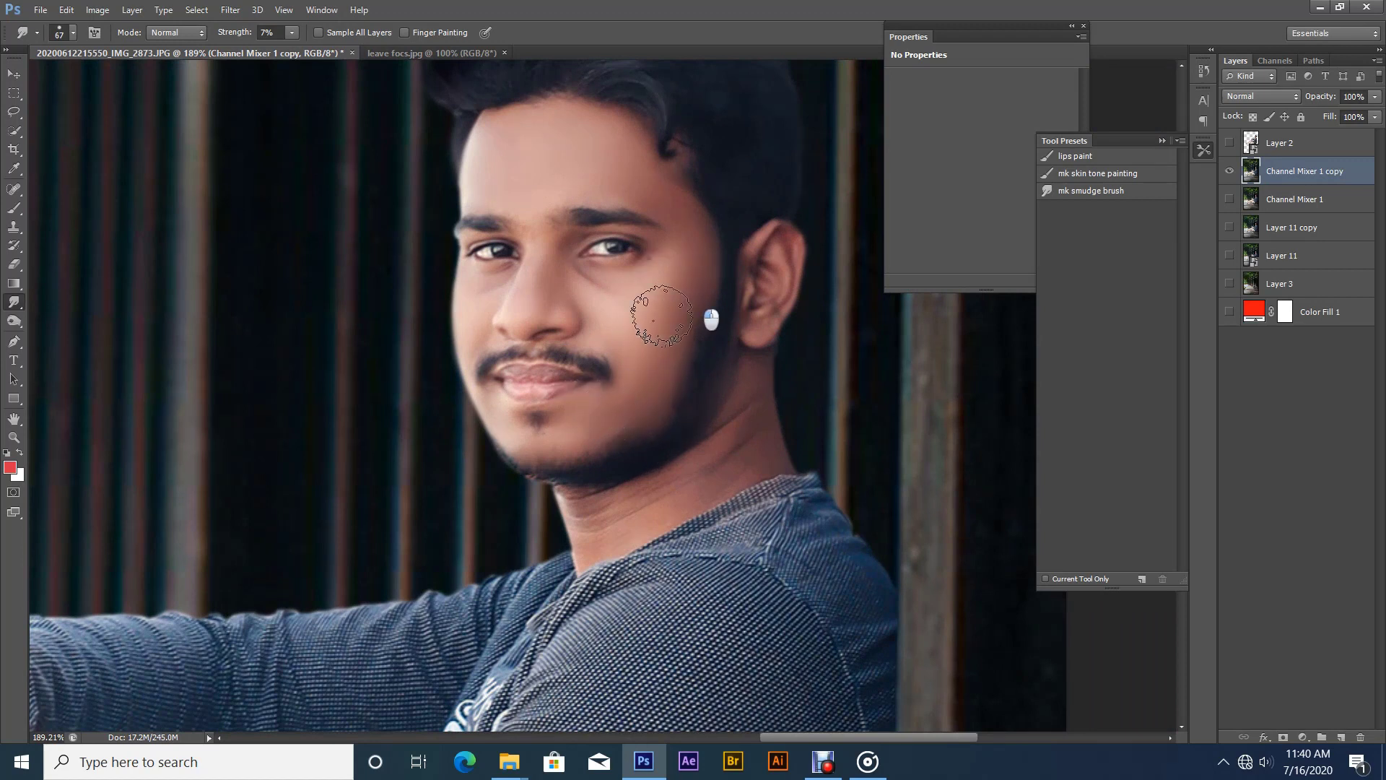
pyautogui.moveTo(682, 260); pyautogui.dragTo(710, 284)
pyautogui.moveTo(732, 297); pyautogui.dragTo(715, 297)
pyautogui.moveTo(773, 239); pyautogui.dragTo(779, 235)
# - Smudge the skin of the man's neck and hand to match the smoothed face
pyautogui.moveTo(748, 461); pyautogui.dragTo(772, 462)
pyautogui.moveTo(762, 454)
pyautogui.mouseDown()
pyautogui.moveTo(755, 389)
pyautogui.moveTo(743, 446)
pyautogui.moveTo(593, 526)
pyautogui.moveTo(682, 497)
pyautogui.mouseUp()
pyautogui.moveTo(660, 425); pyautogui.dragTo(583, 383)
pyautogui.moveTo(557, 335)
pyautogui.mouseDown()
pyautogui.moveTo(590, 336)
pyautogui.moveTo(547, 352)
pyautogui.moveTo(589, 324)
pyautogui.moveTo(523, 396)
pyautogui.moveTo(522, 418)
pyautogui.moveTo(588, 330)
pyautogui.mouseUp()
pyautogui.moveTo(563, 427); pyautogui.dragTo(529, 433)
# - Smooth the ankle skin above the shoe resting flat on the bridge with the smudge brush
pyautogui.moveTo(374, 607)
pyautogui.mouseDown()
pyautogui.moveTo(490, 449)
pyautogui.moveTo(638, 325)
pyautogui.mouseUp()
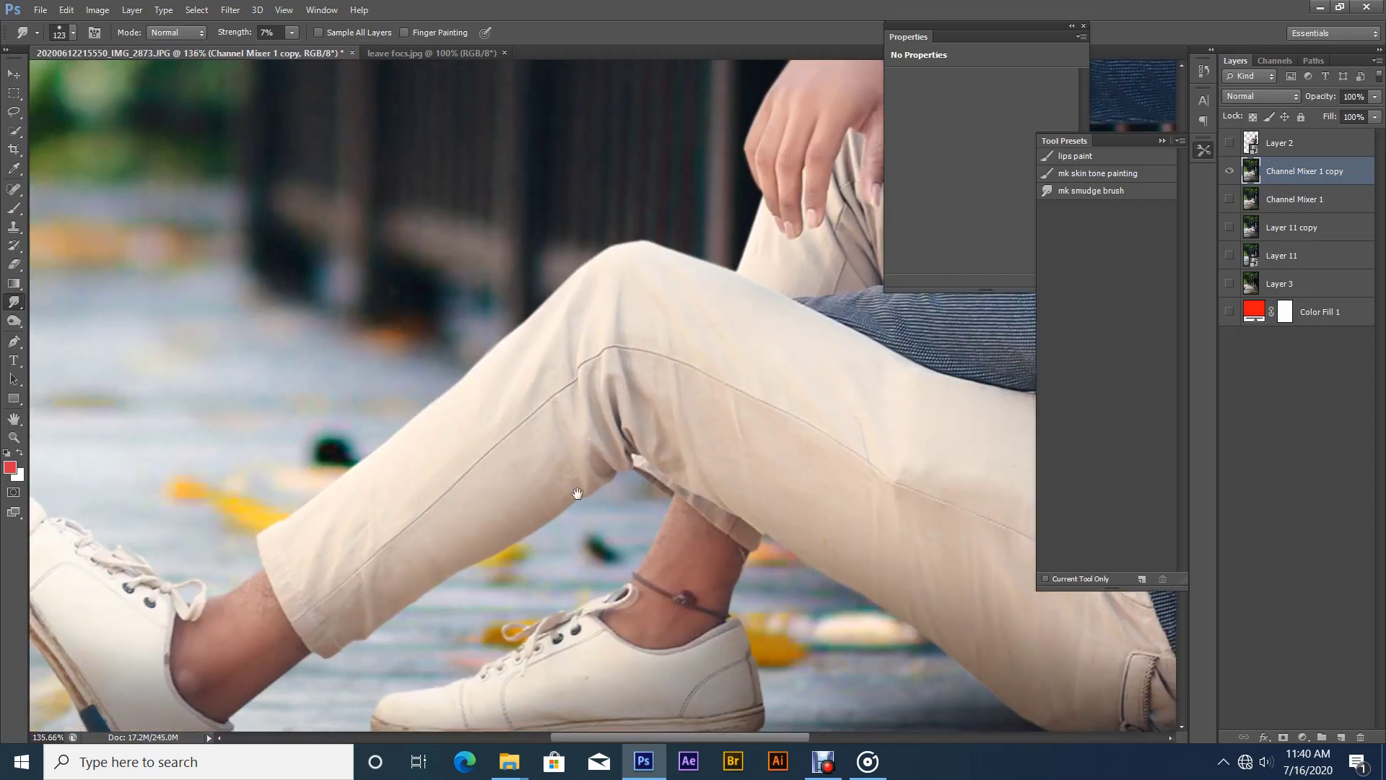
pyautogui.moveTo(662, 550)
pyautogui.mouseDown()
pyautogui.moveTo(704, 556)
pyautogui.moveTo(666, 441)
pyautogui.moveTo(637, 452)
pyautogui.moveTo(723, 470)
pyautogui.moveTo(696, 495)
pyautogui.moveTo(667, 383)
pyautogui.moveTo(715, 492)
pyautogui.moveTo(630, 431)
pyautogui.moveTo(655, 462)
pyautogui.mouseUp()
pyautogui.moveTo(661, 387)
pyautogui.mouseDown()
pyautogui.moveTo(696, 337)
pyautogui.moveTo(750, 171)
pyautogui.mouseUp()
pyautogui.moveTo(695, 410)
pyautogui.mouseDown()
pyautogui.moveTo(674, 410)
pyautogui.moveTo(742, 401)
pyautogui.moveTo(649, 402)
pyautogui.moveTo(658, 379)
pyautogui.moveTo(609, 361)
pyautogui.moveTo(610, 339)
pyautogui.moveTo(733, 412)
pyautogui.moveTo(679, 397)
pyautogui.mouseUp()
pyautogui.scroll(-5, 674, 397)
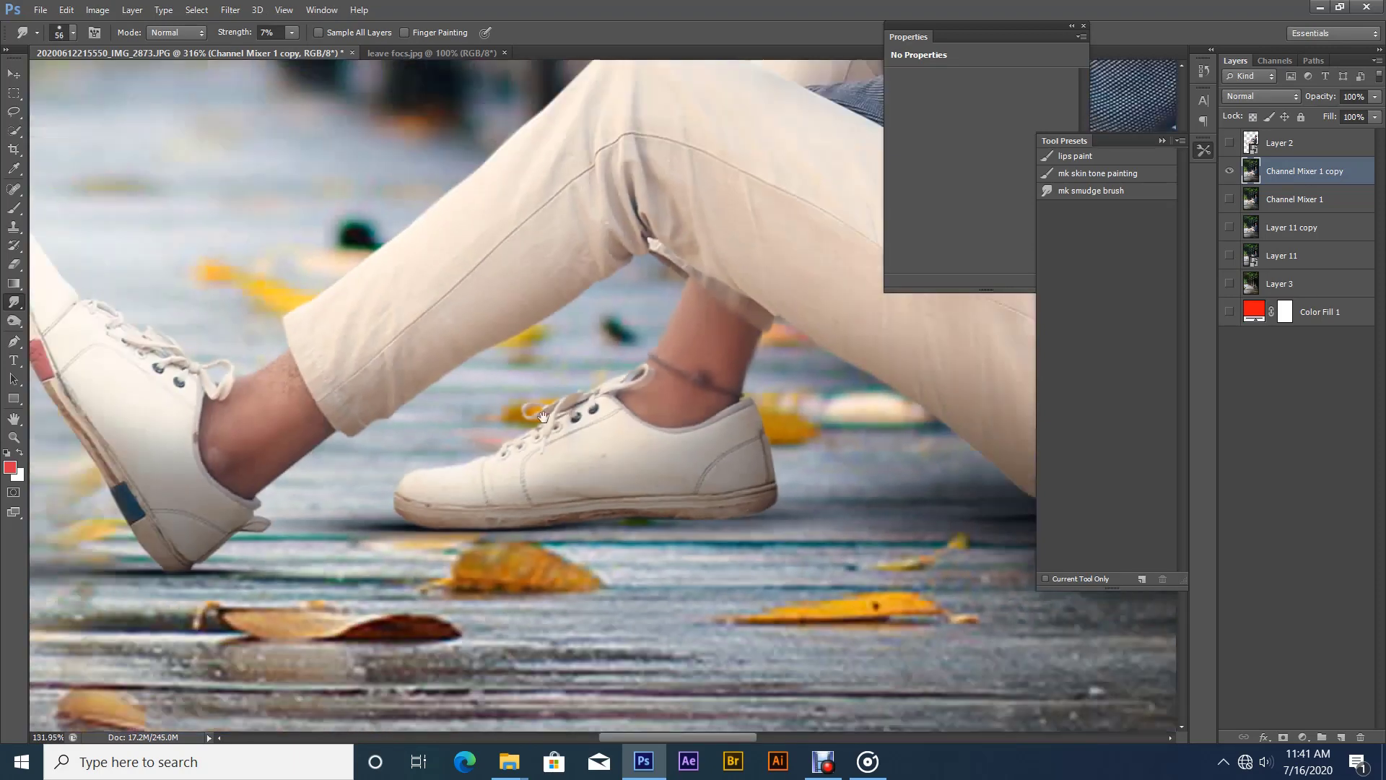
# - Smooth the ankle skin of the outstretched leg between the tilted shoe and the trouser hem
pyautogui.moveTo(314, 423)
pyautogui.mouseDown()
pyautogui.moveTo(772, 393)
pyautogui.moveTo(708, 427)
pyautogui.mouseUp()
pyautogui.scroll(3, 769, 394)
pyautogui.moveTo(702, 409); pyautogui.dragTo(760, 392)
pyautogui.moveTo(689, 388)
pyautogui.mouseDown()
pyautogui.moveTo(699, 354)
pyautogui.moveTo(690, 385)
pyautogui.mouseUp()
pyautogui.moveTo(661, 437)
pyautogui.mouseDown()
pyautogui.moveTo(620, 438)
pyautogui.moveTo(694, 388)
pyautogui.moveTo(641, 401)
pyautogui.moveTo(713, 412)
pyautogui.mouseUp()
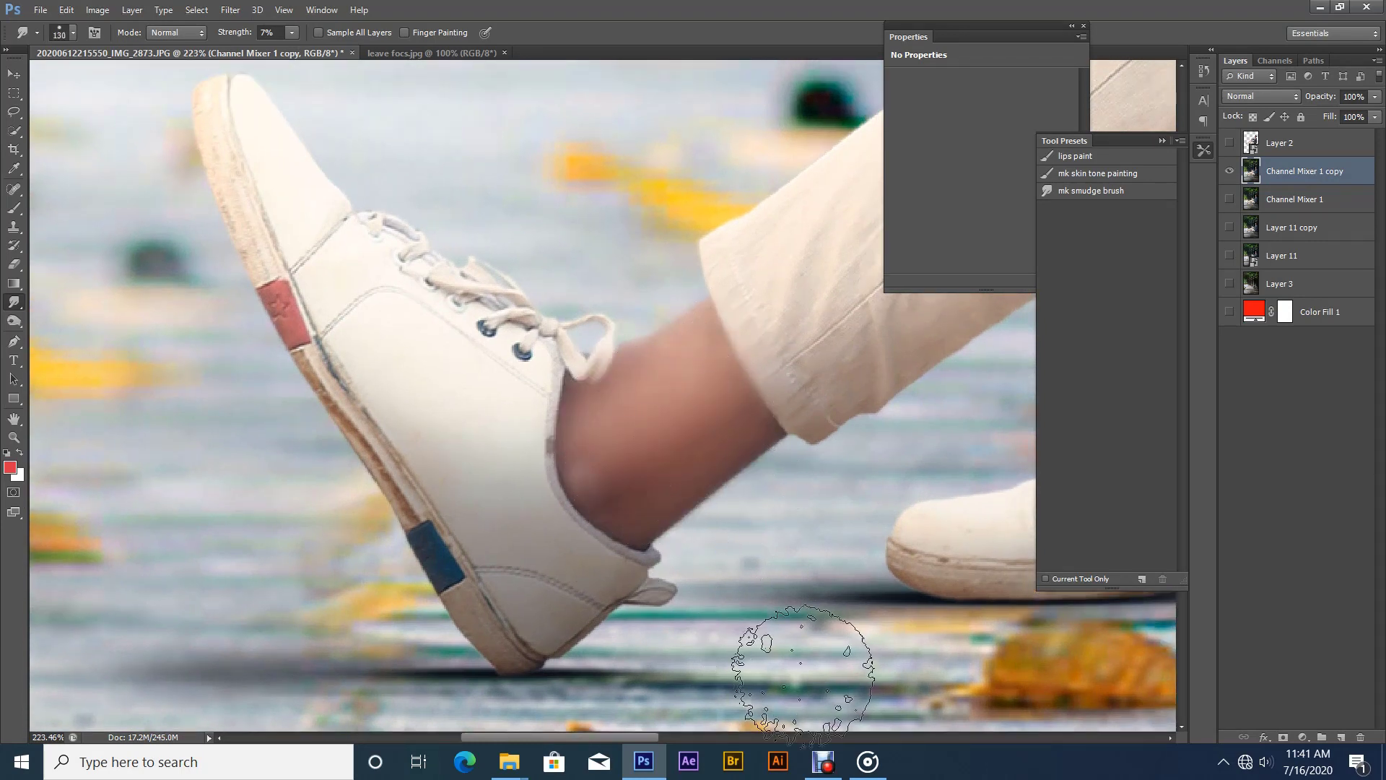
pyautogui.click(808, 761)
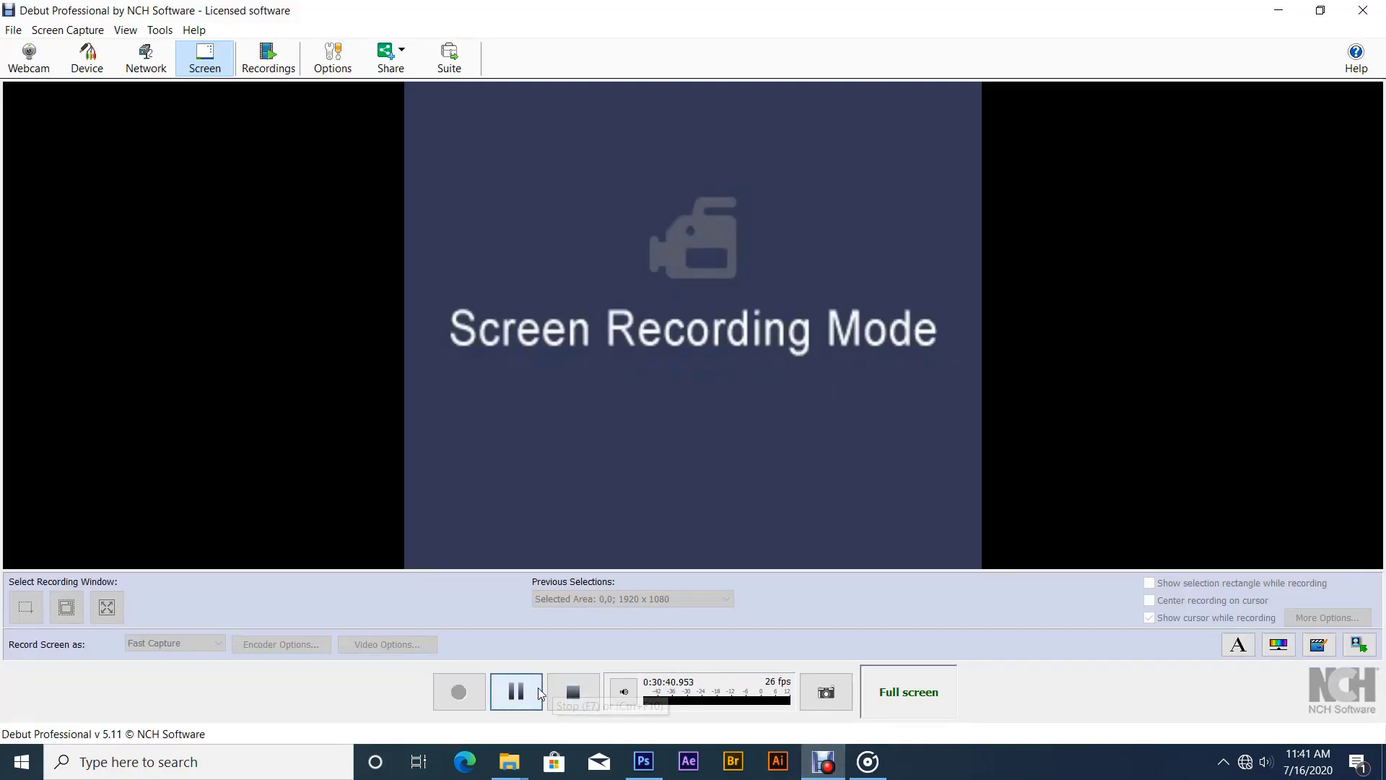
pyautogui.click(520, 687)
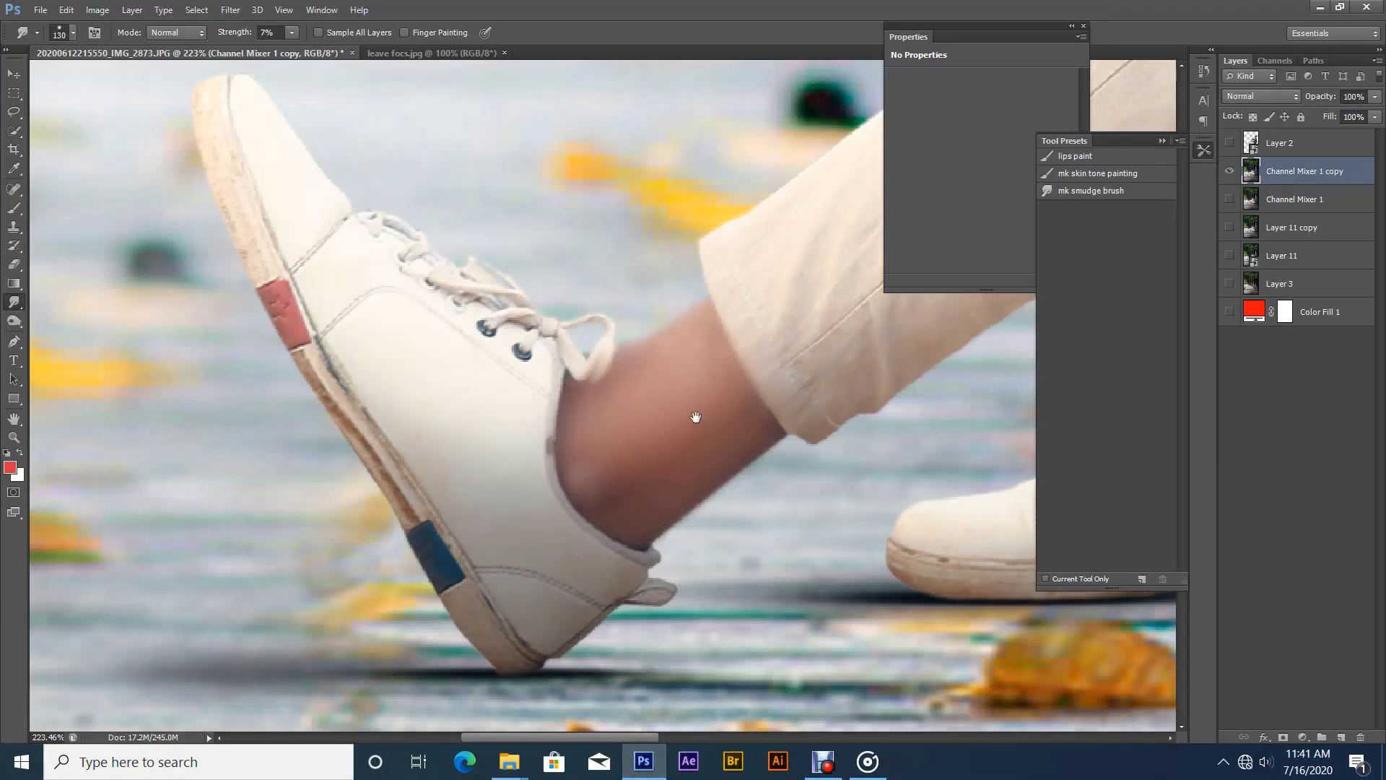
# - Fit the whole image in view and collapse the open Properties and Tool Presets palettes
pyautogui.moveTo(696, 416)
pyautogui.mouseDown()
pyautogui.moveTo(662, 449)
pyautogui.moveTo(442, 466)
pyautogui.moveTo(751, 403)
pyautogui.moveTo(576, 485)
pyautogui.mouseUp()
pyautogui.rightClick(632, 408)
pyautogui.click(635, 414)
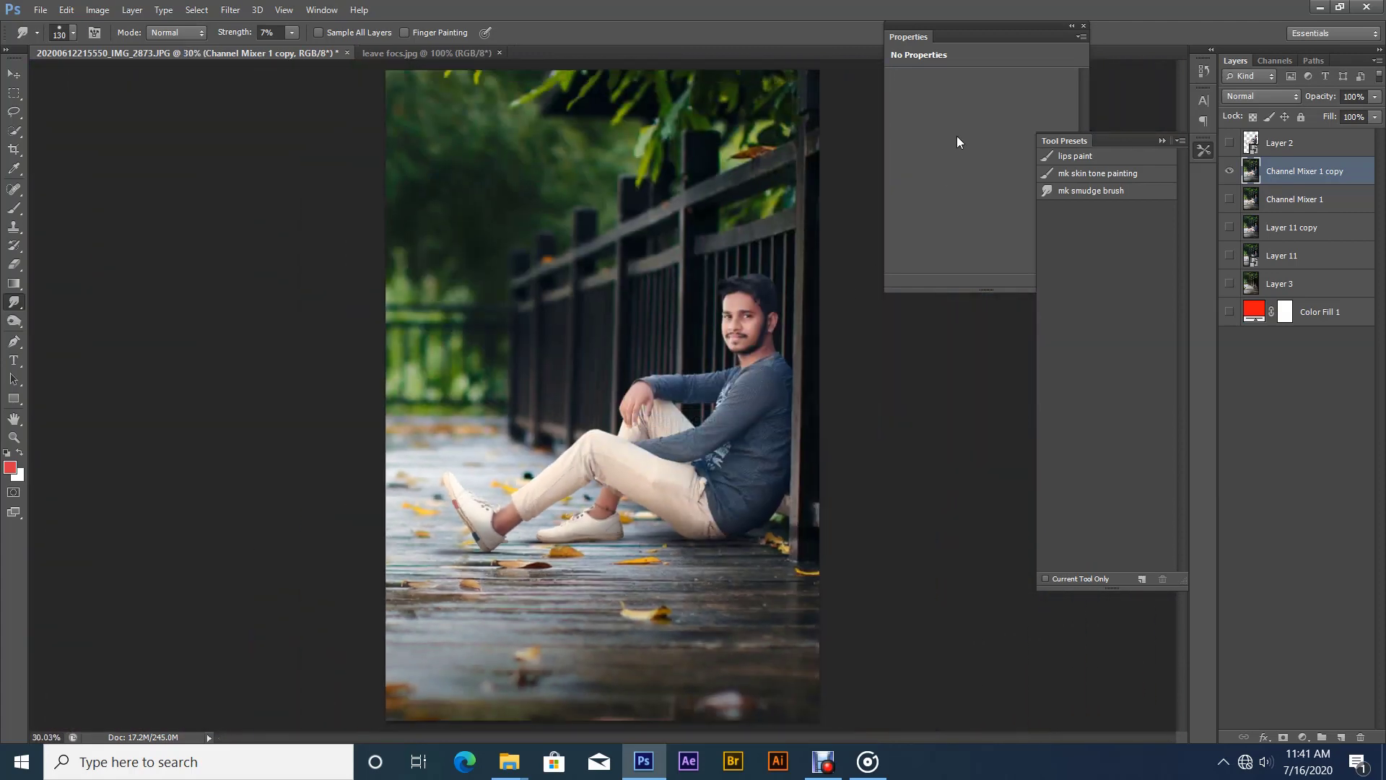
pyautogui.click(1071, 26)
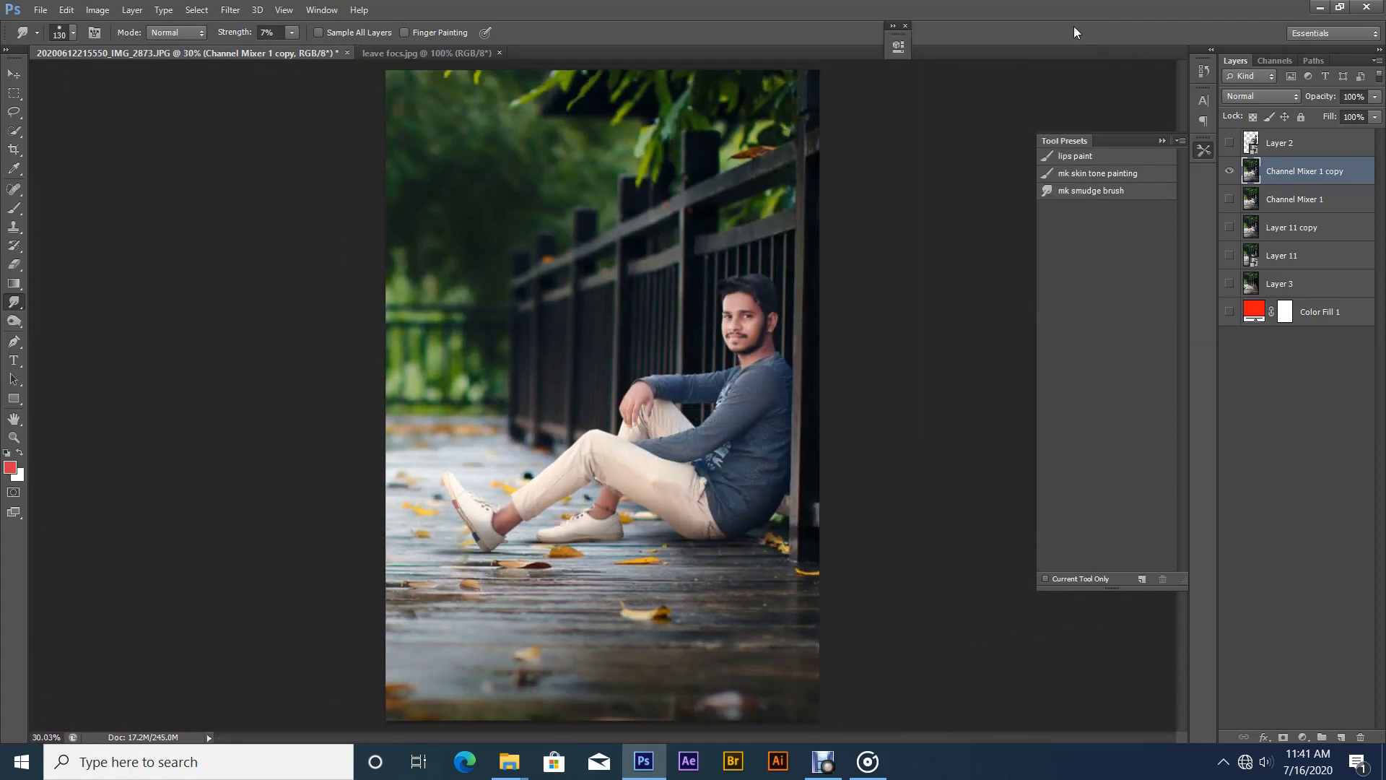
pyautogui.click(1162, 142)
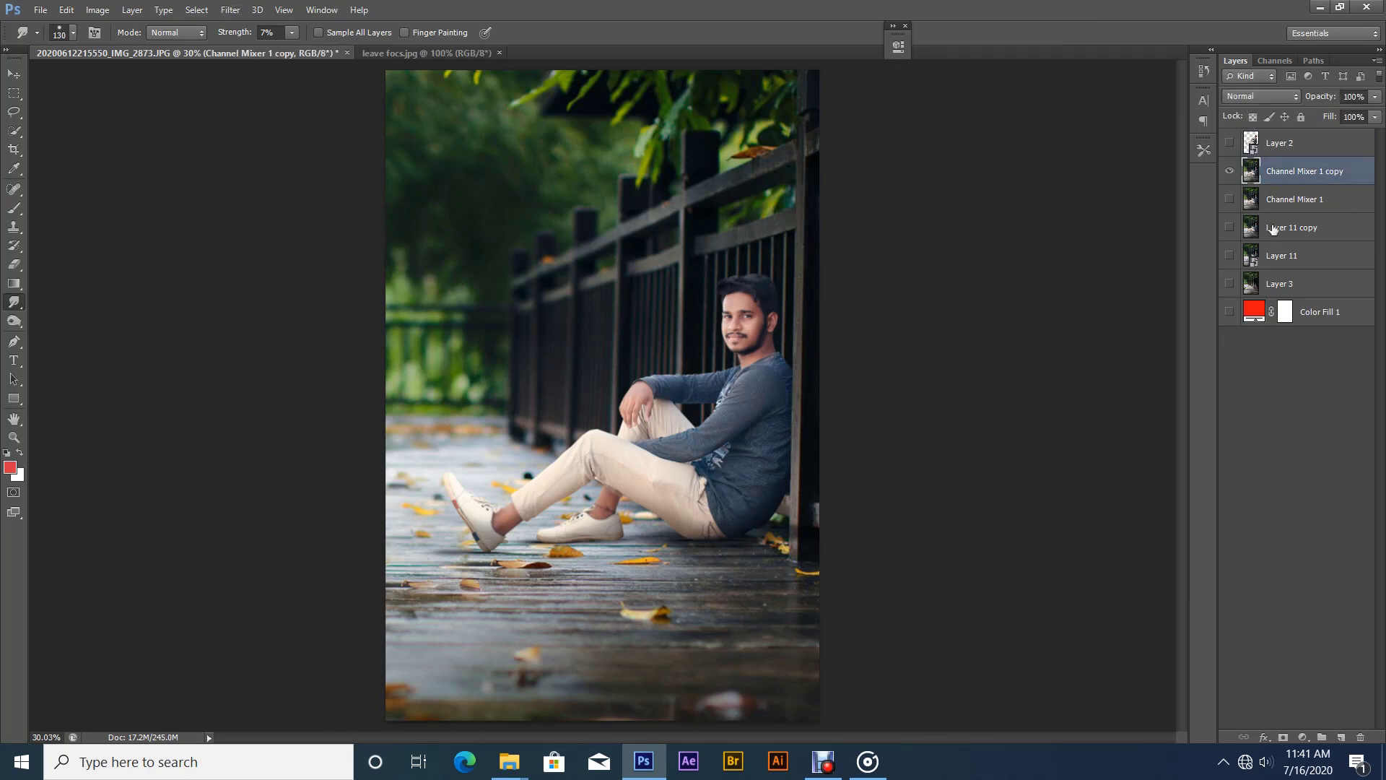
# - Duplicate the smoothed Channel Mixer 1 copy layer and run the MutualGrid Camera Raw script on the duplicate
pyautogui.hotkey('ctrl', 'j')
pyautogui.click(40, 9)
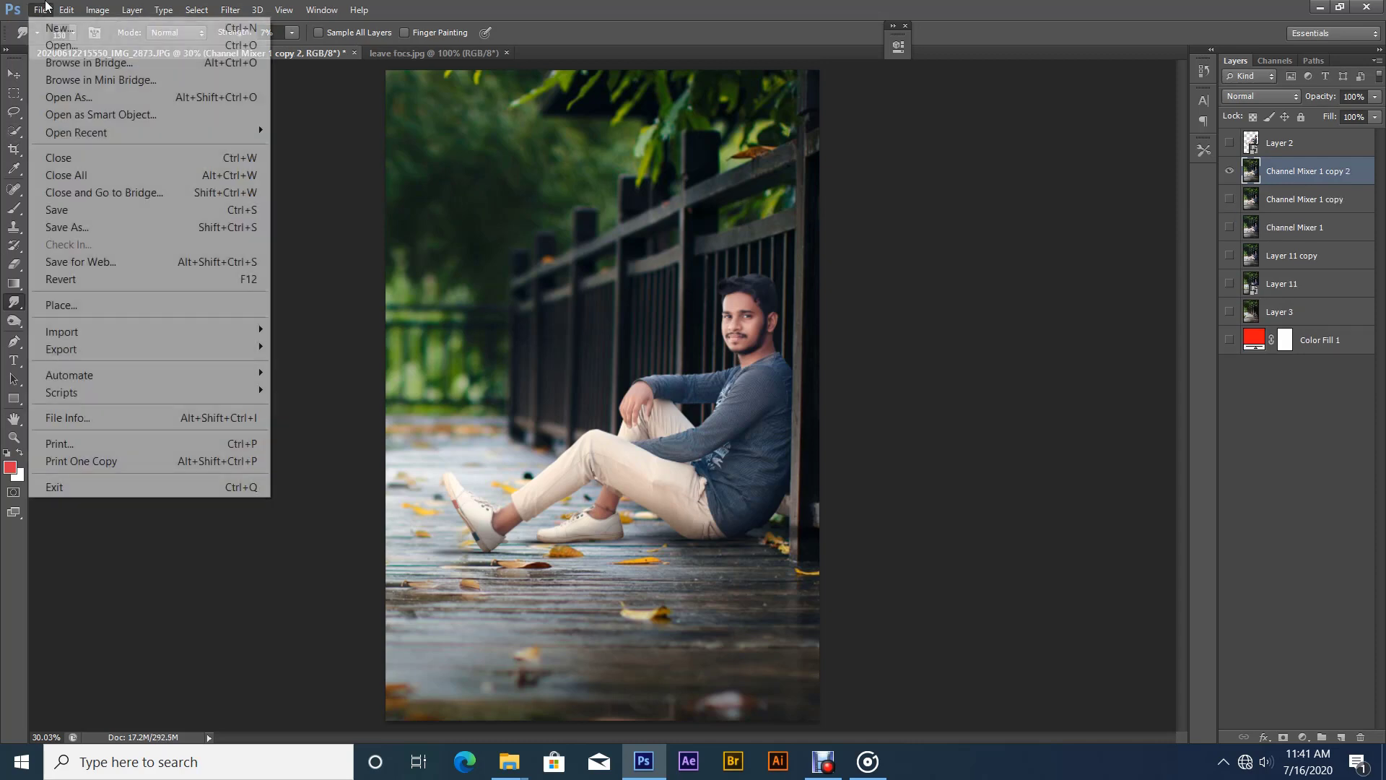
pyautogui.moveTo(260, 400)
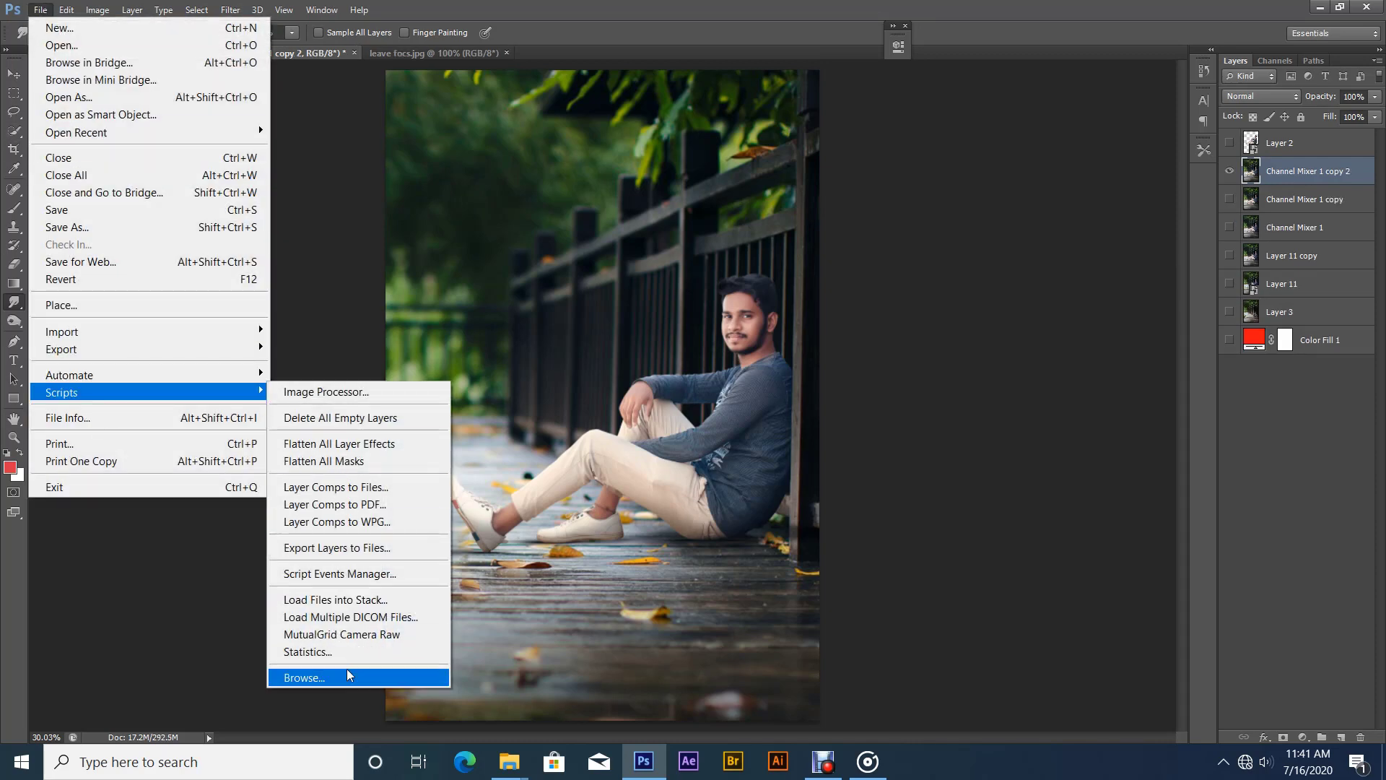
pyautogui.click(404, 633)
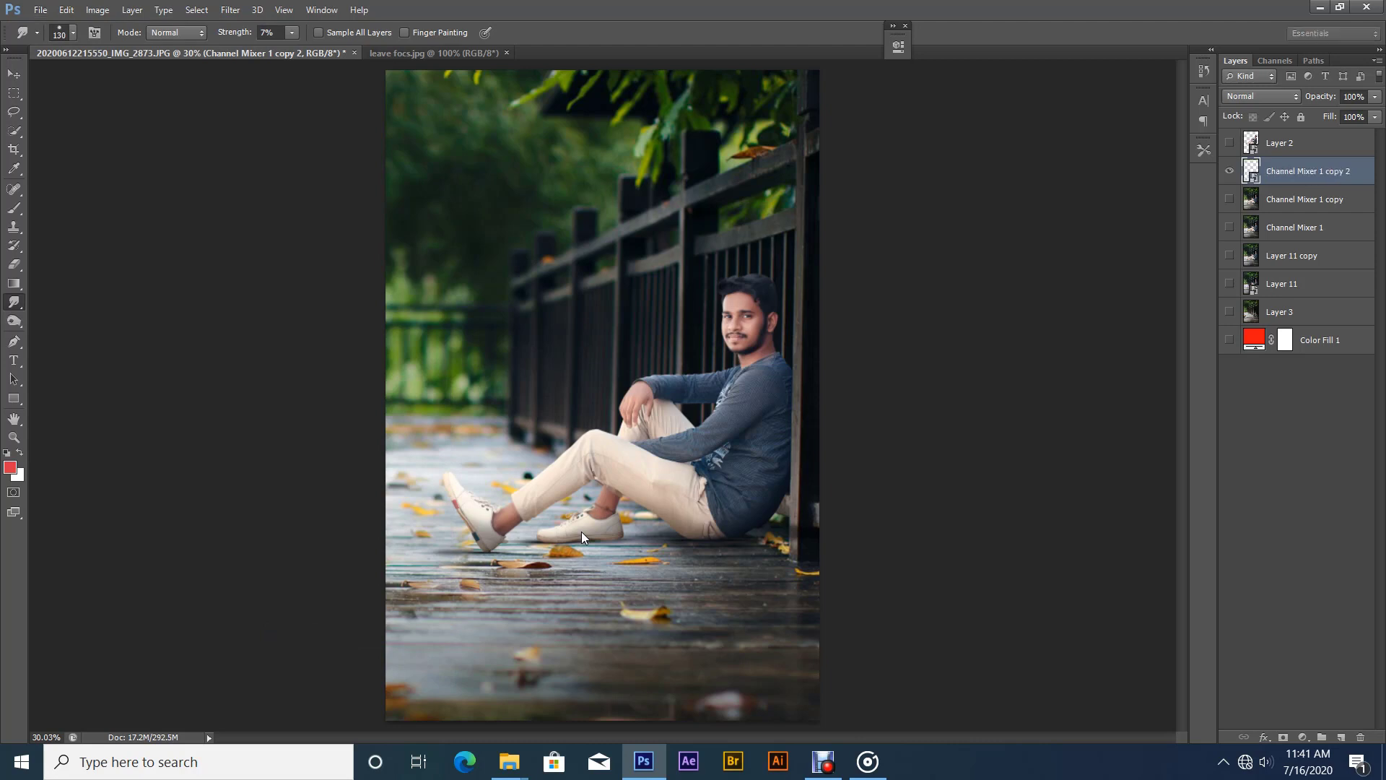
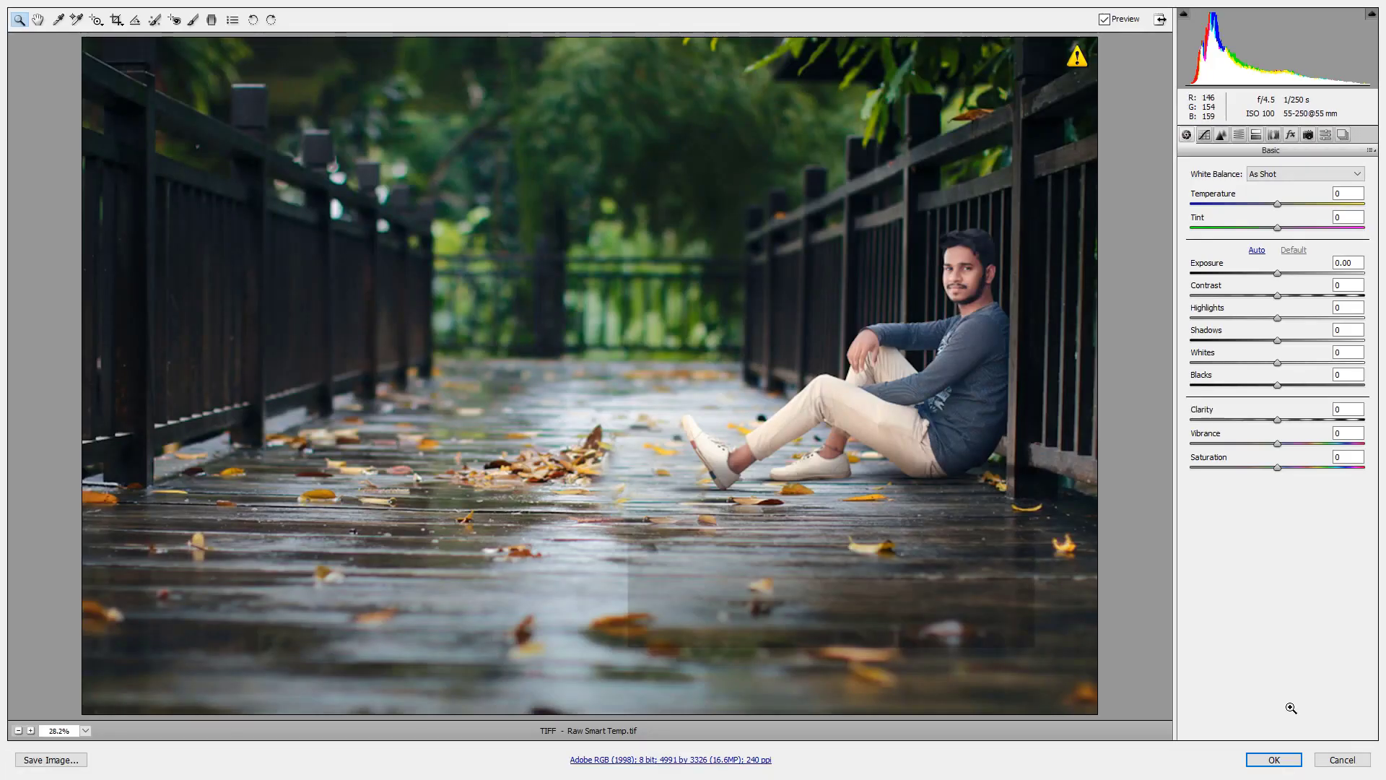
# - Cancel the Camera Raw edit and crop the document to its current canvas bounds with Delete Cropped Pixels enabled
pyautogui.click(1340, 763)
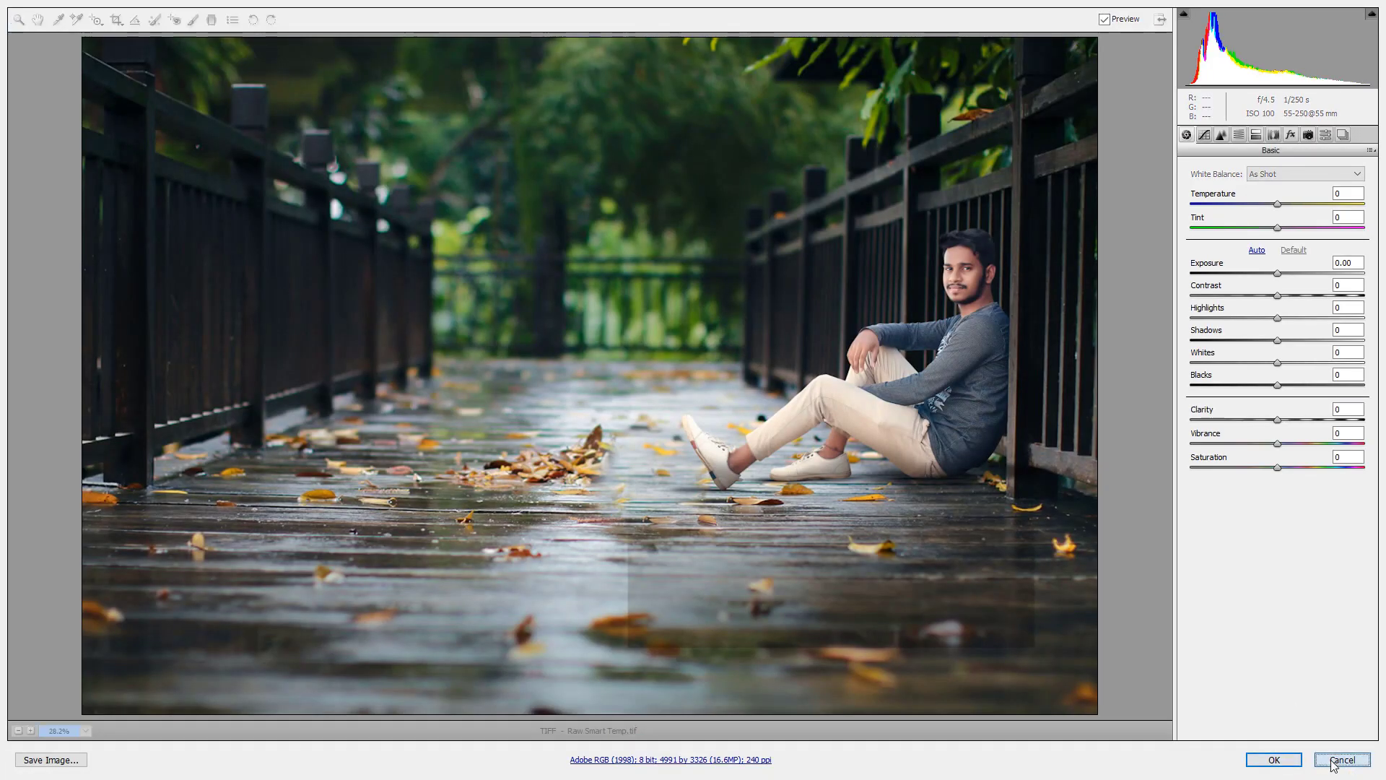
pyautogui.click(9, 152)
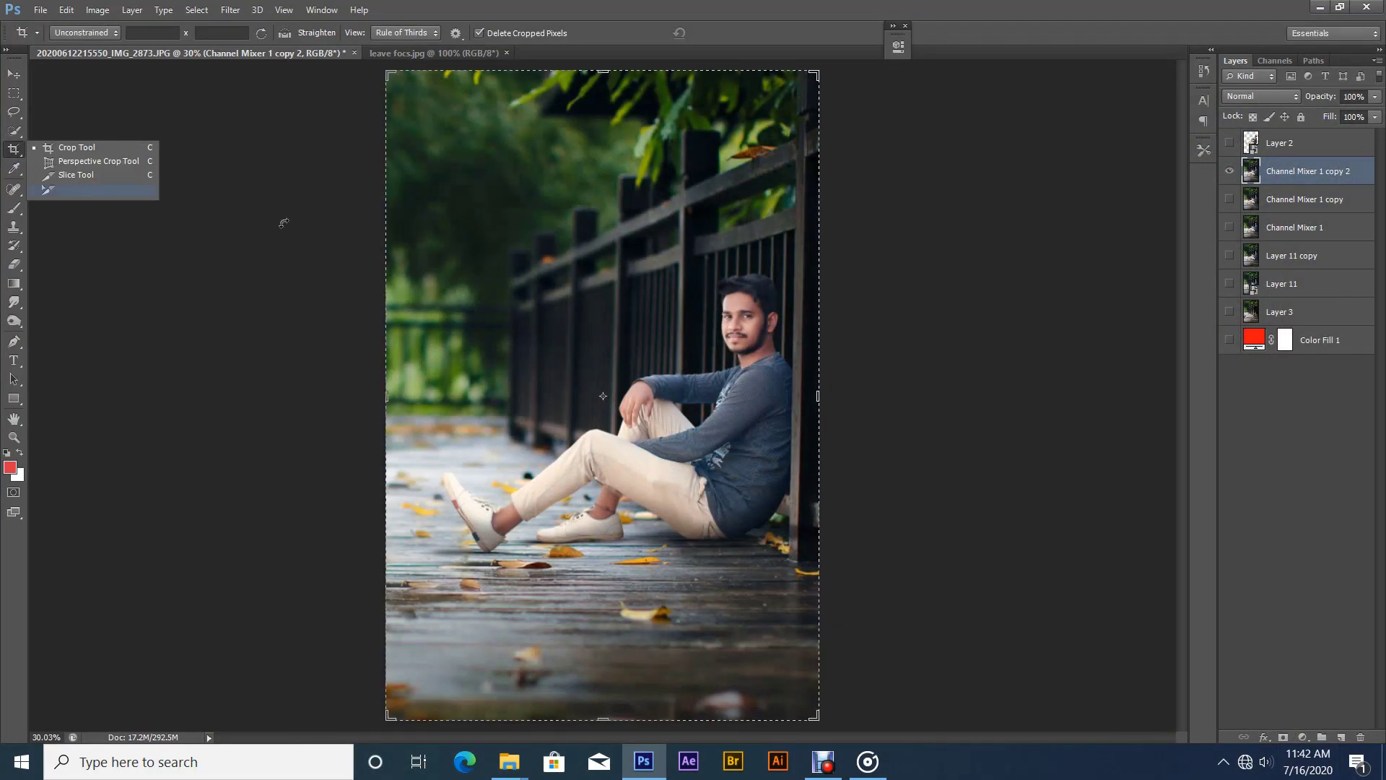
pyautogui.click(500, 254)
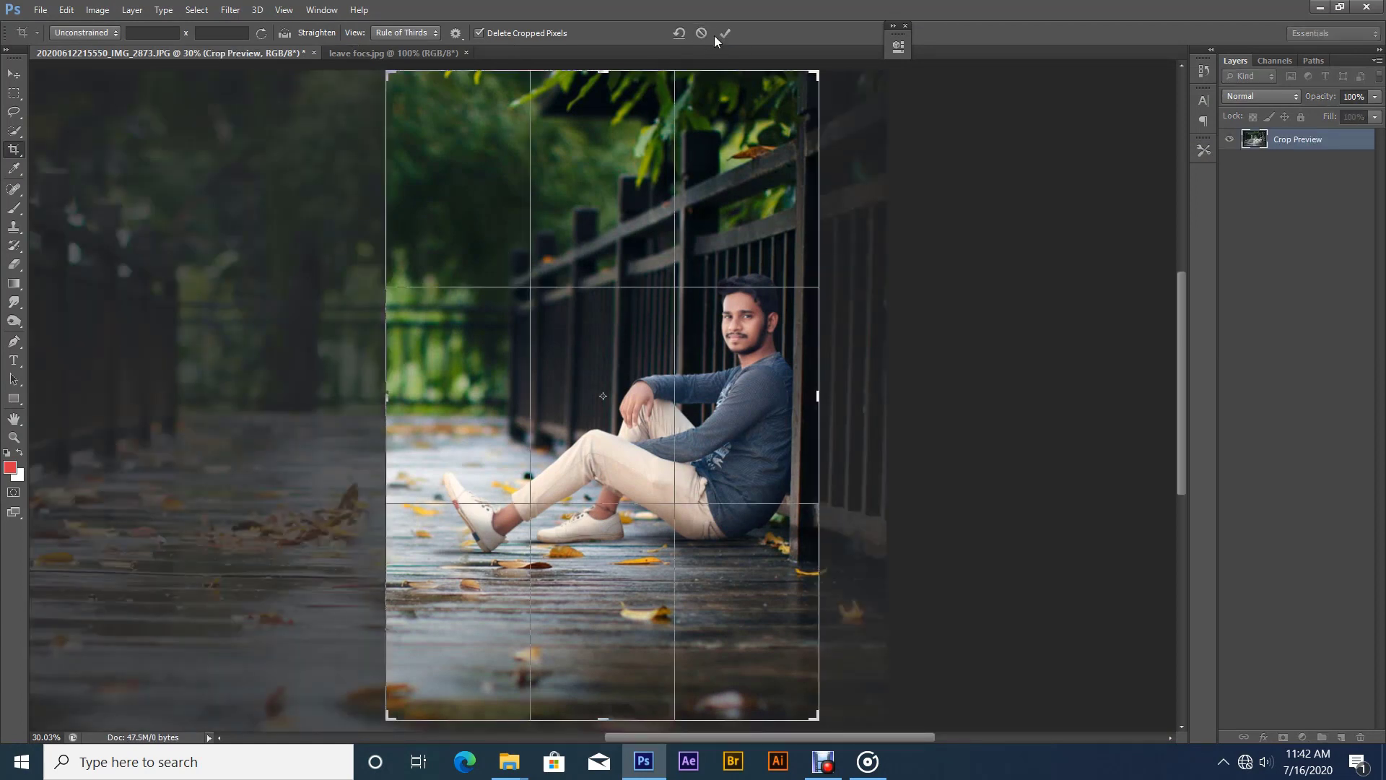
pyautogui.click(721, 40)
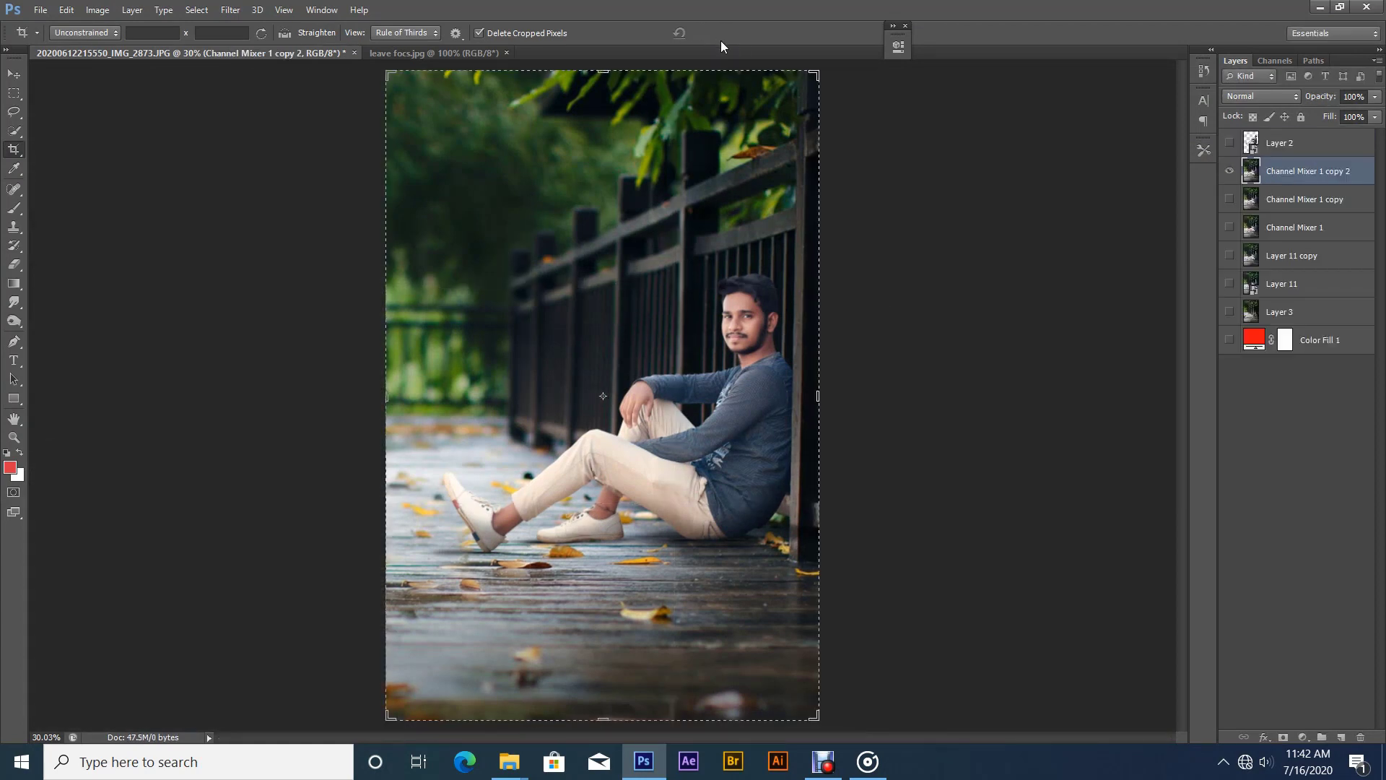
# - Convert the Channel Mixer 1 copy 2 layer to a smart object and rasterize it
pyautogui.rightClick(1330, 175)
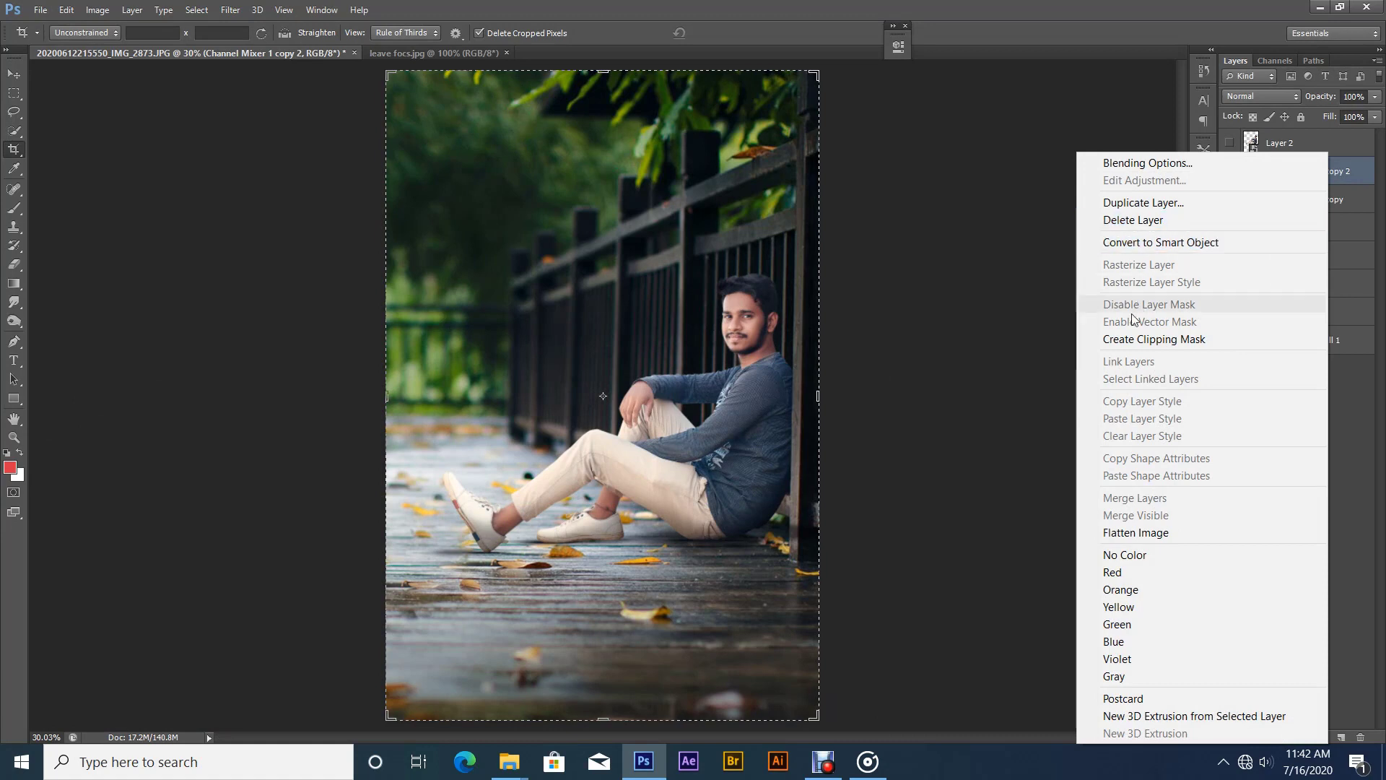
pyautogui.click(1122, 244)
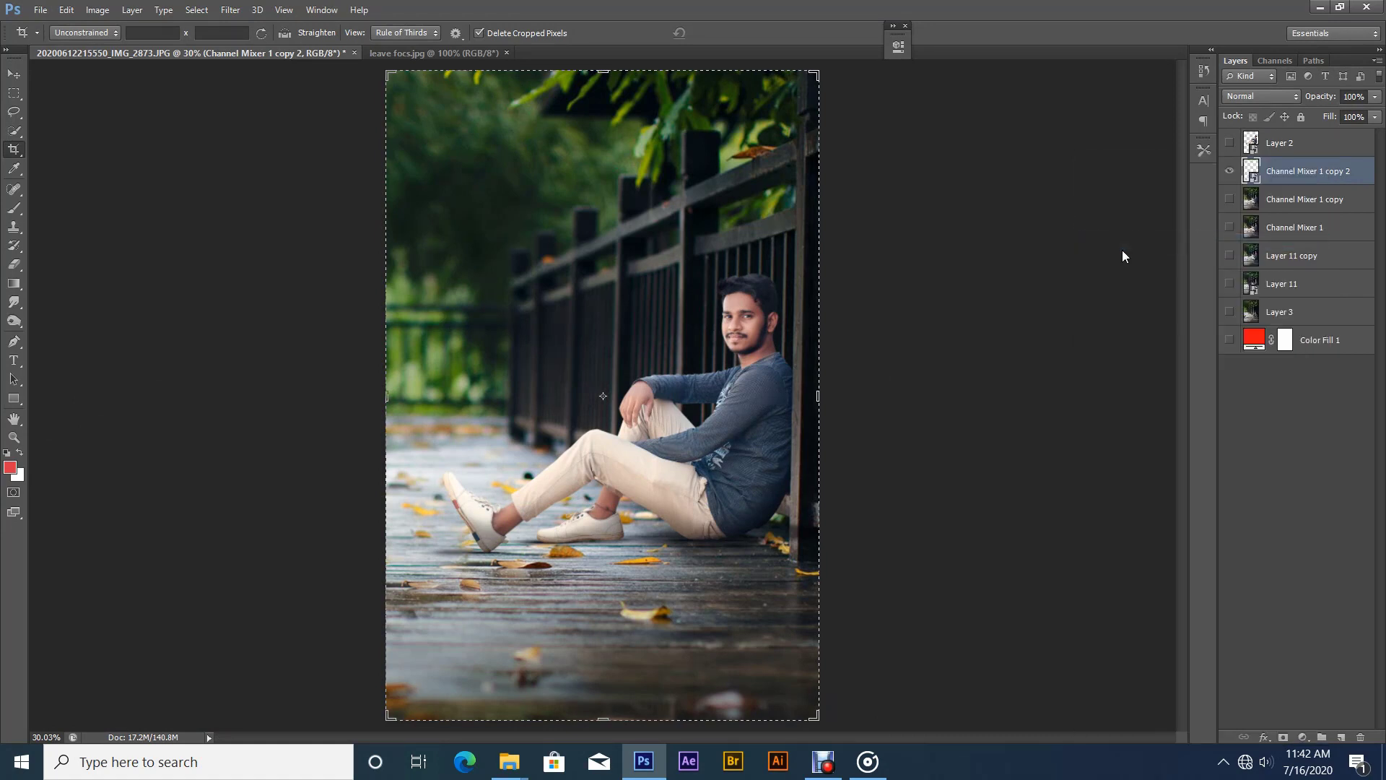
pyautogui.rightClick(1307, 175)
pyautogui.click(1110, 304)
# - Run the MutualGrid Camera Raw script on the rasterized Channel Mixer 1 copy 2 layer
pyautogui.click(41, 9)
pyautogui.moveTo(83, 394)
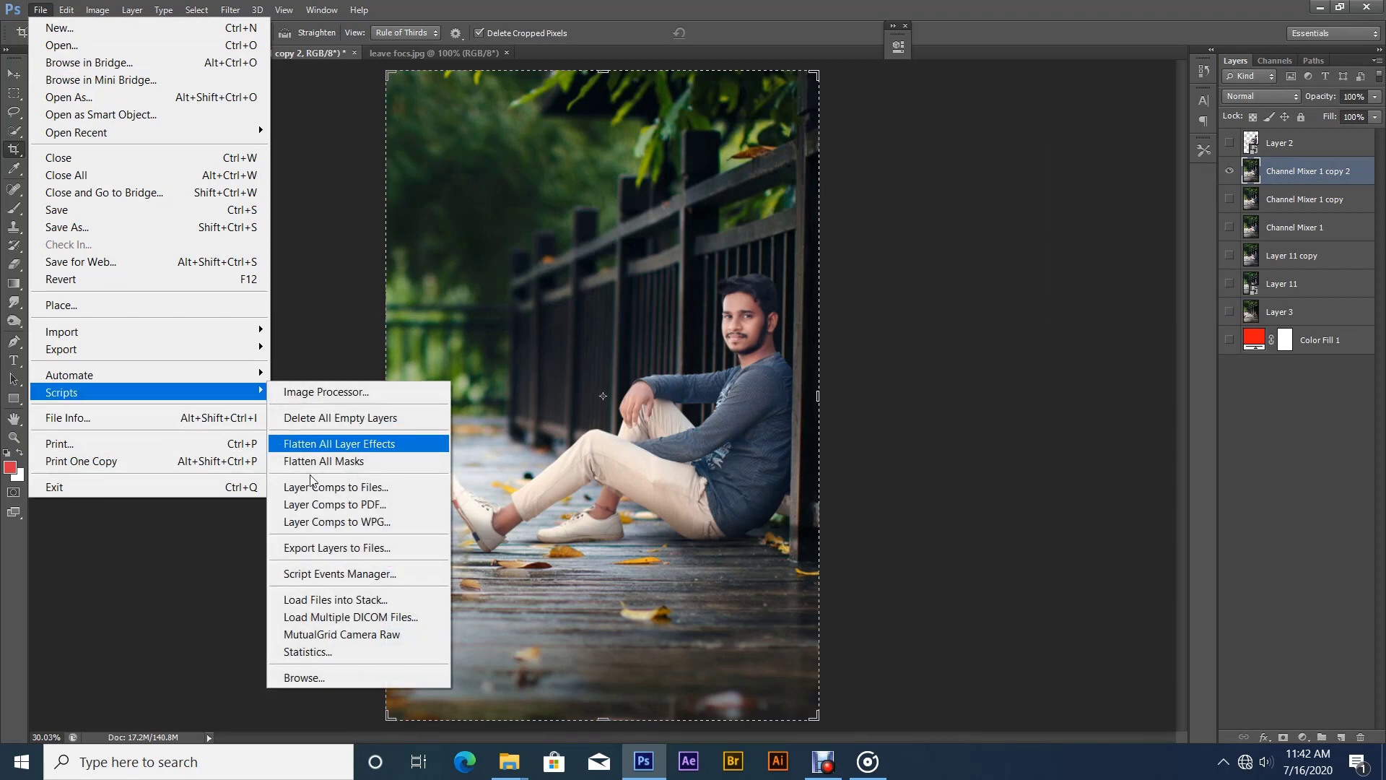
pyautogui.click(354, 635)
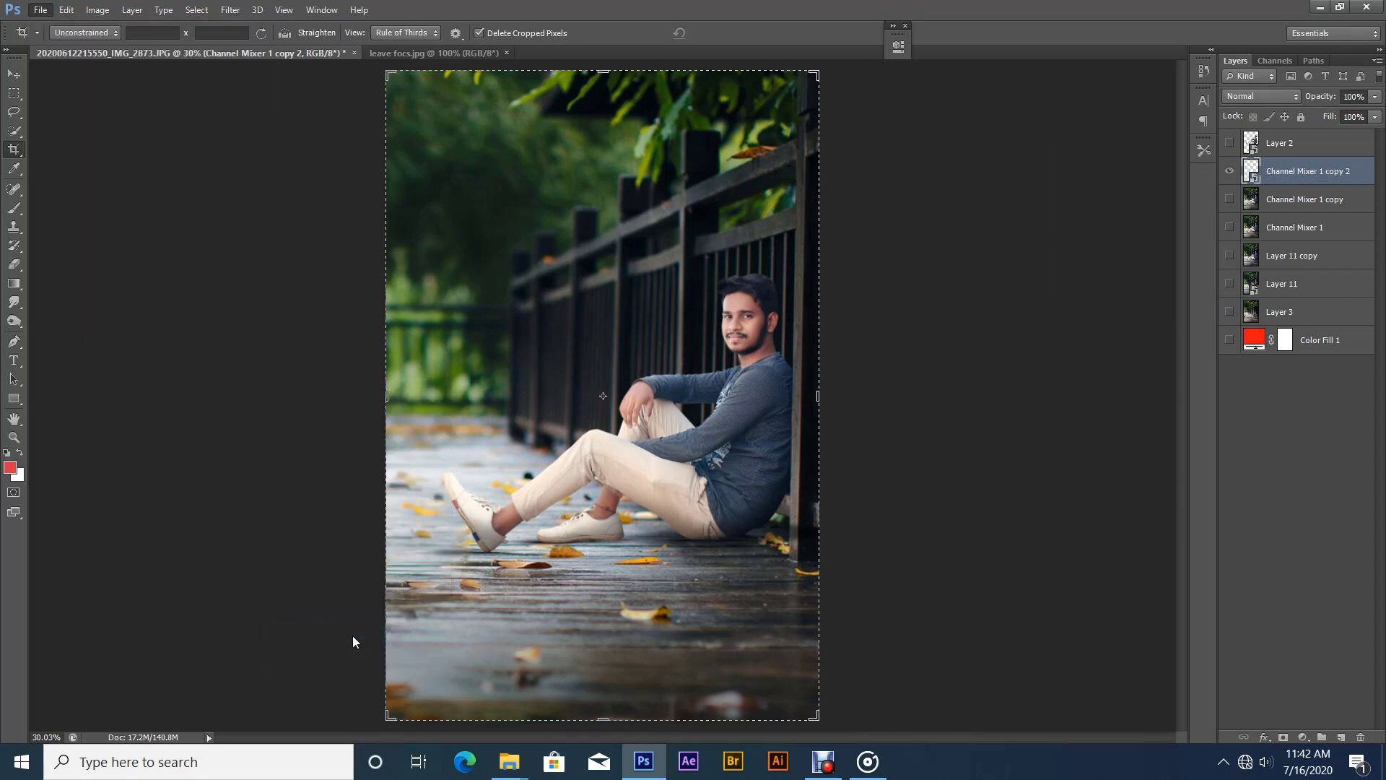